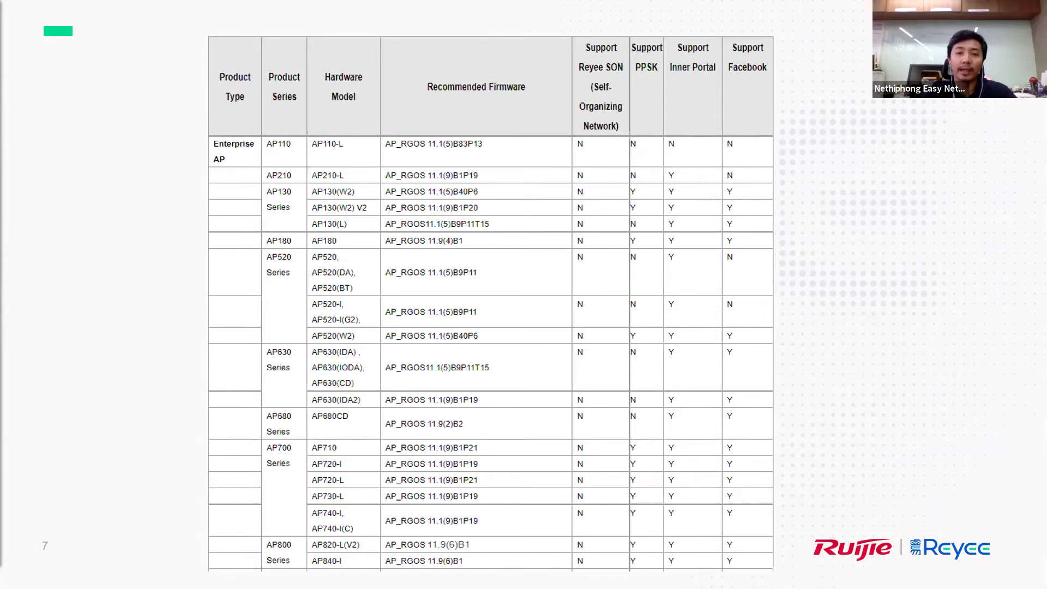
# Step between the AP firmware table and the Captive portal by Ruijie EG slide, then exit to the desktop
pyautogui.press('Right')
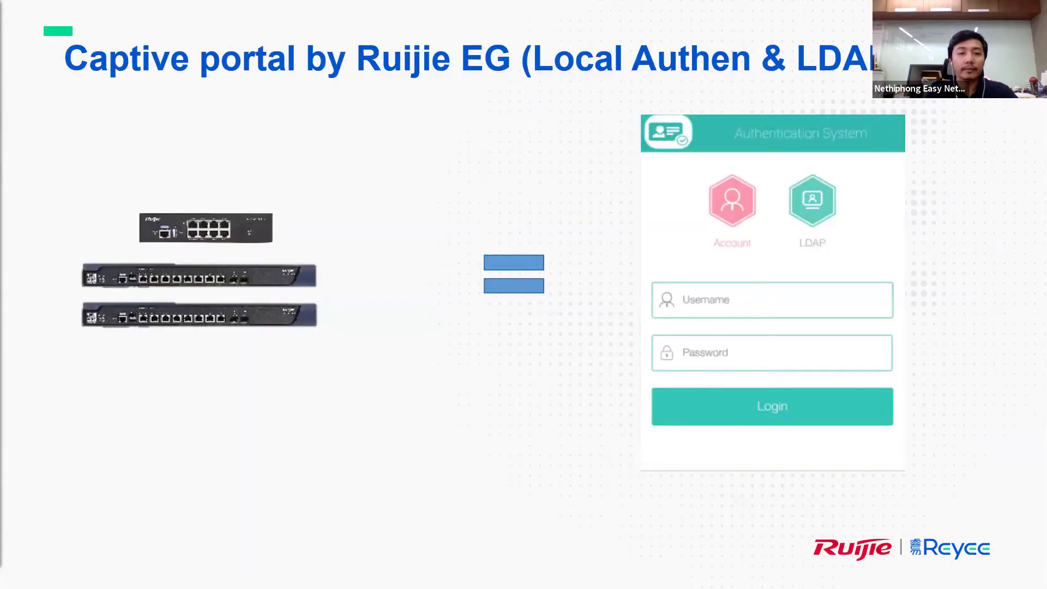
pyautogui.press('Left')
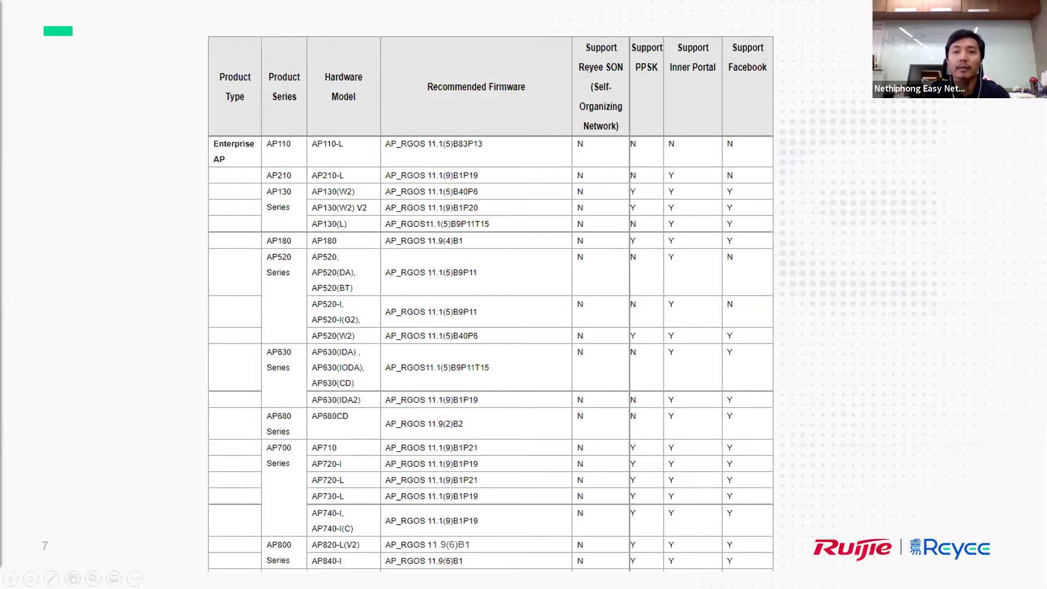
pyautogui.press('Right')
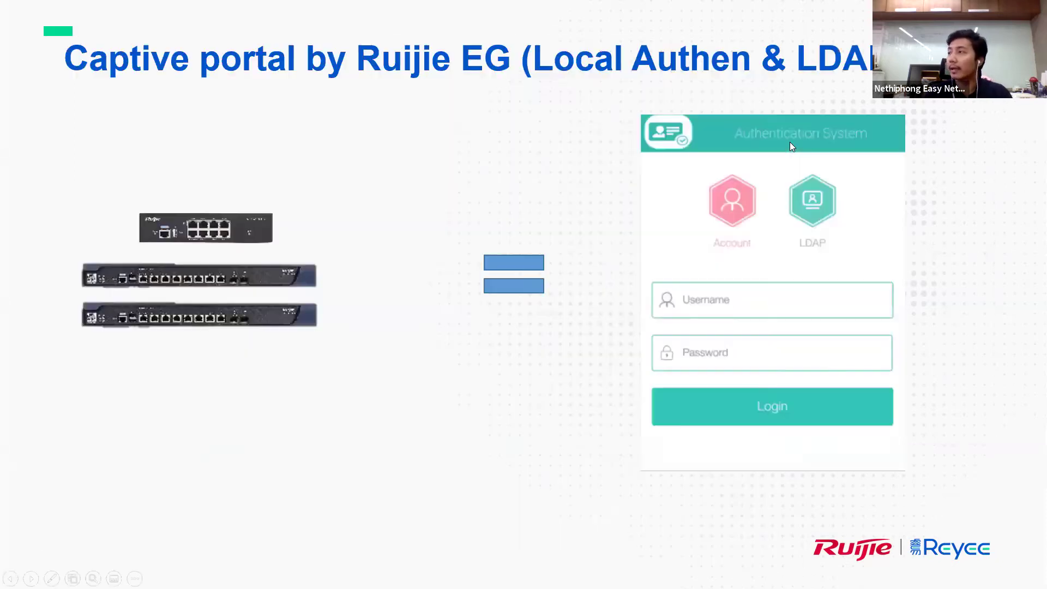
pyautogui.press('super+d')
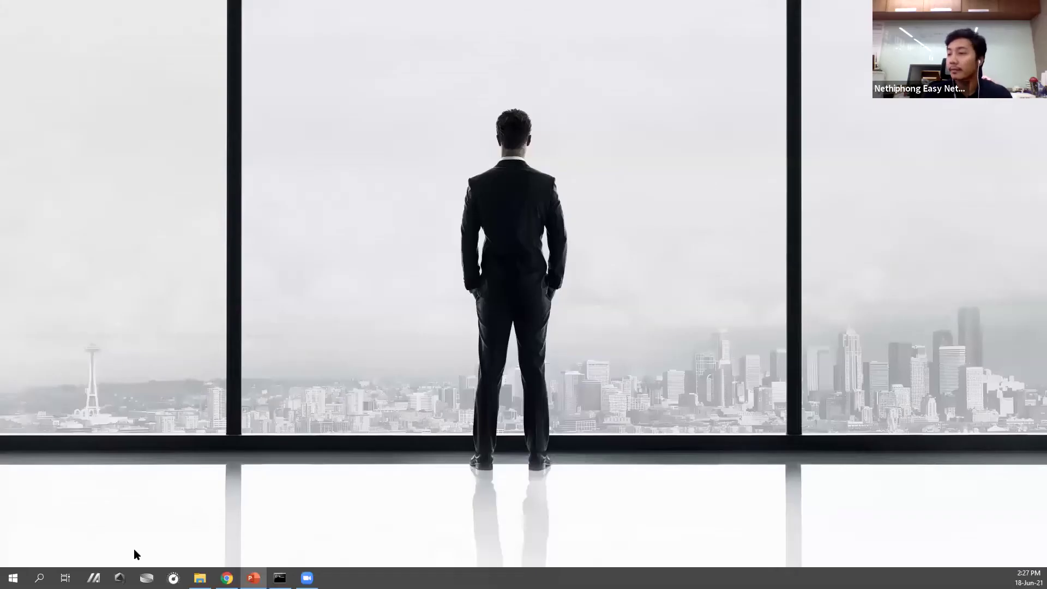
# Show Ruijie Cloud's Monitoring page, compare it with the AP firmware slide, and expand the network list
pyautogui.click(227, 578)
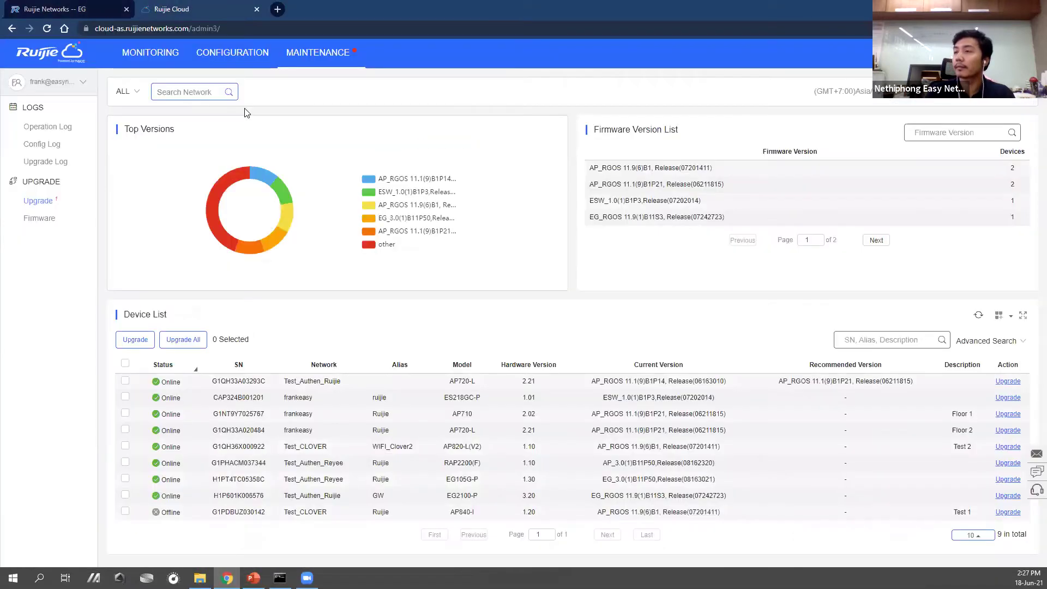
pyautogui.click(150, 53)
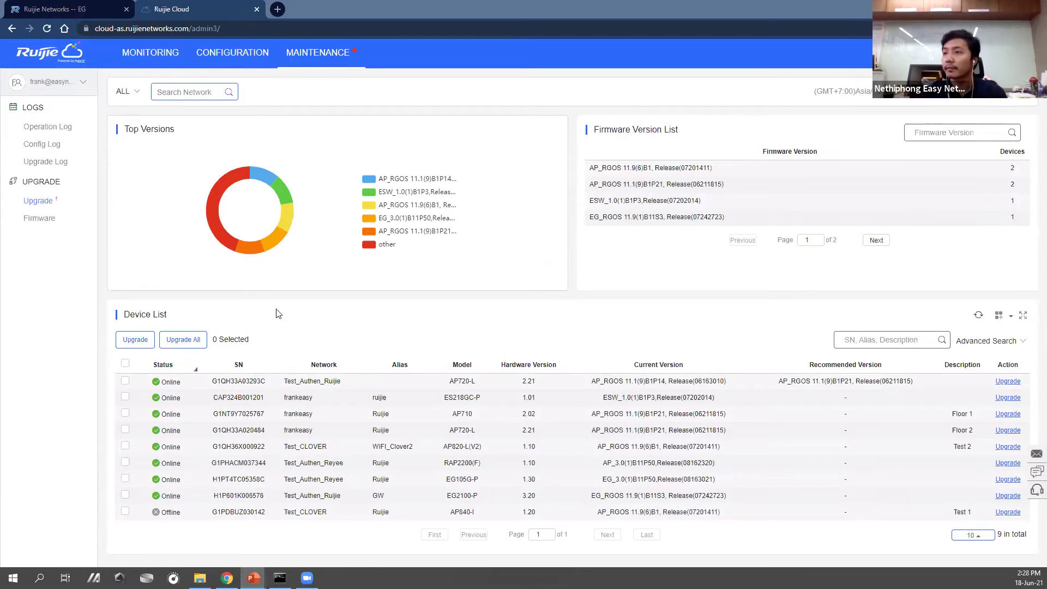
pyautogui.hotkey('alt', 'Tab')
pyautogui.click(545, 250)
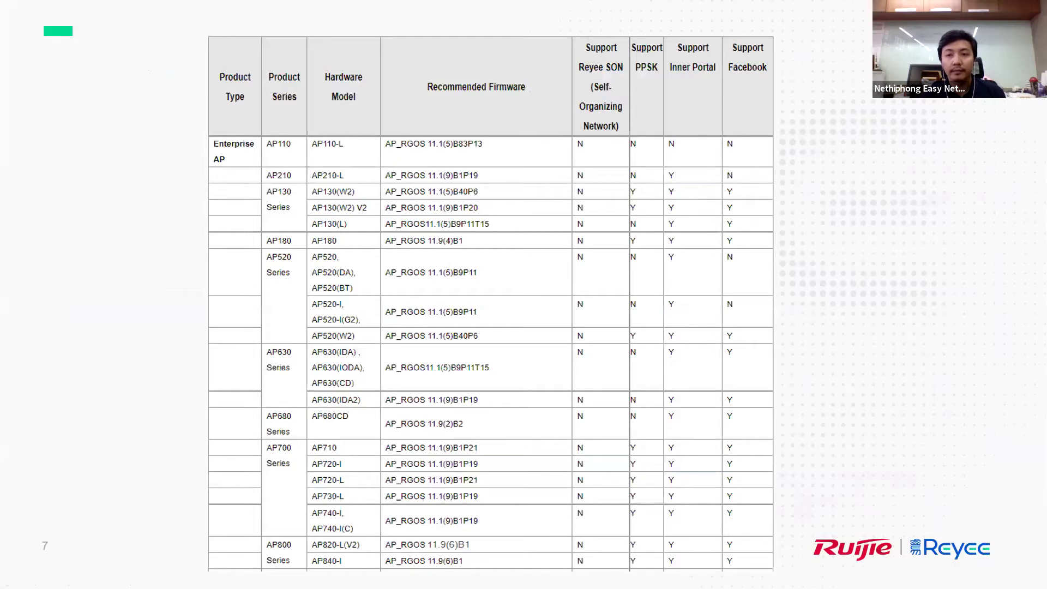
pyautogui.hotkey('alt', 'Tab')
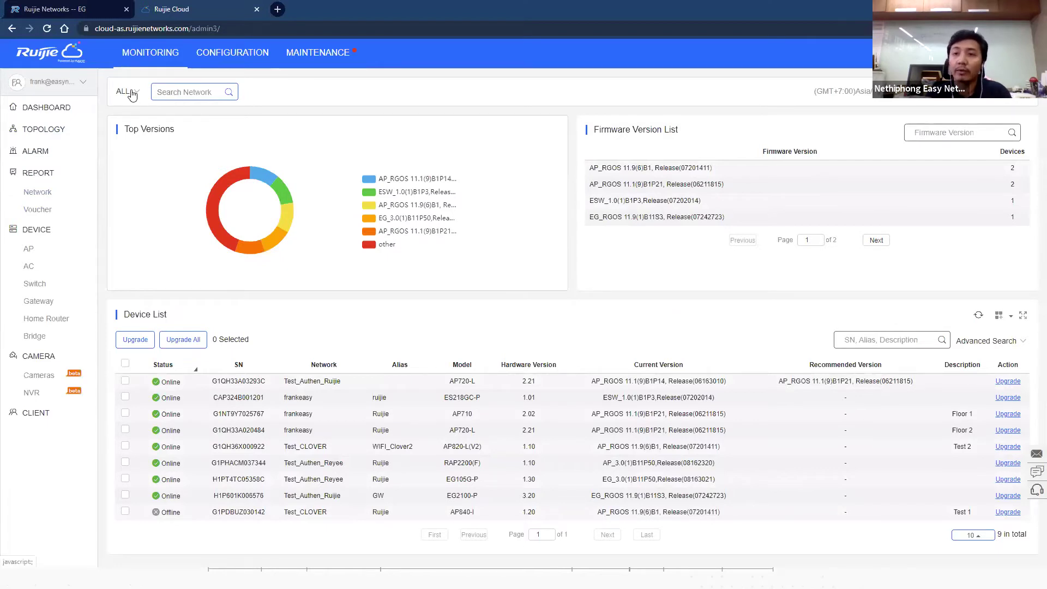
pyautogui.click(131, 94)
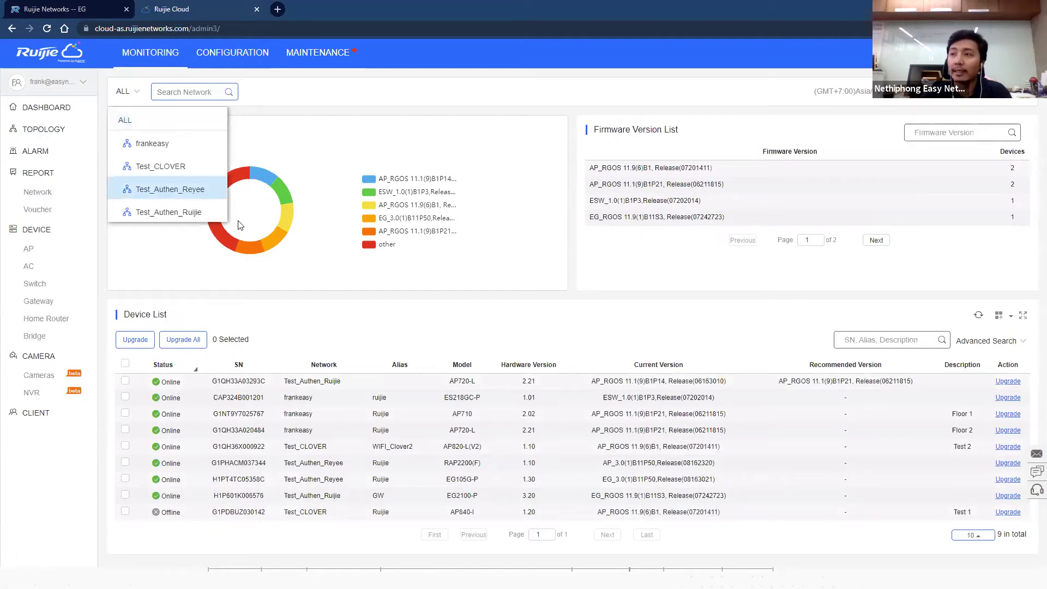
# Filter to the Test_Authen_Ruijie network and view its AP list with the single AP720-L
pyautogui.click(198, 213)
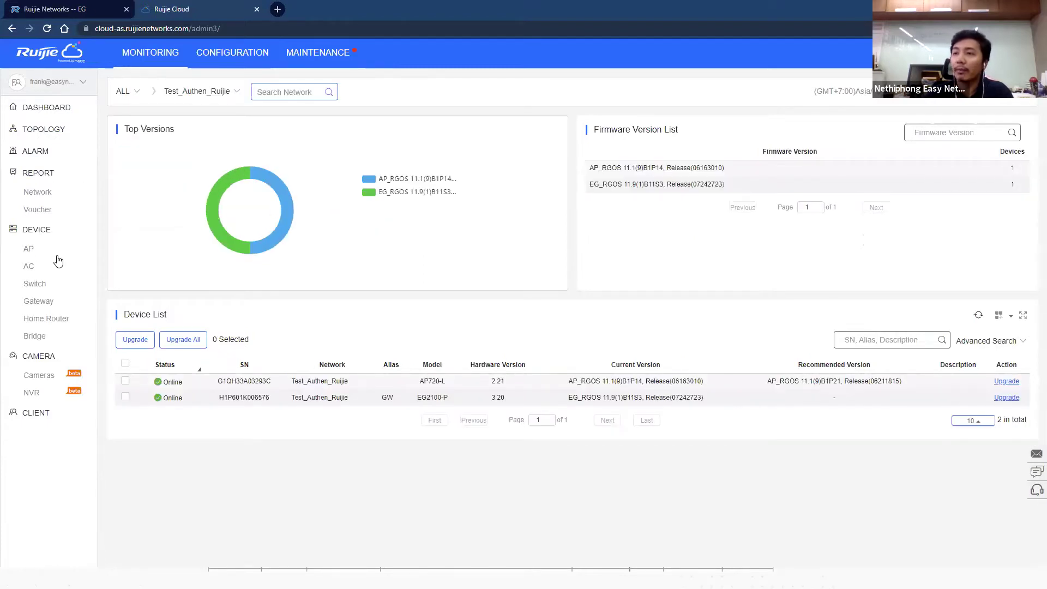
pyautogui.click(43, 247)
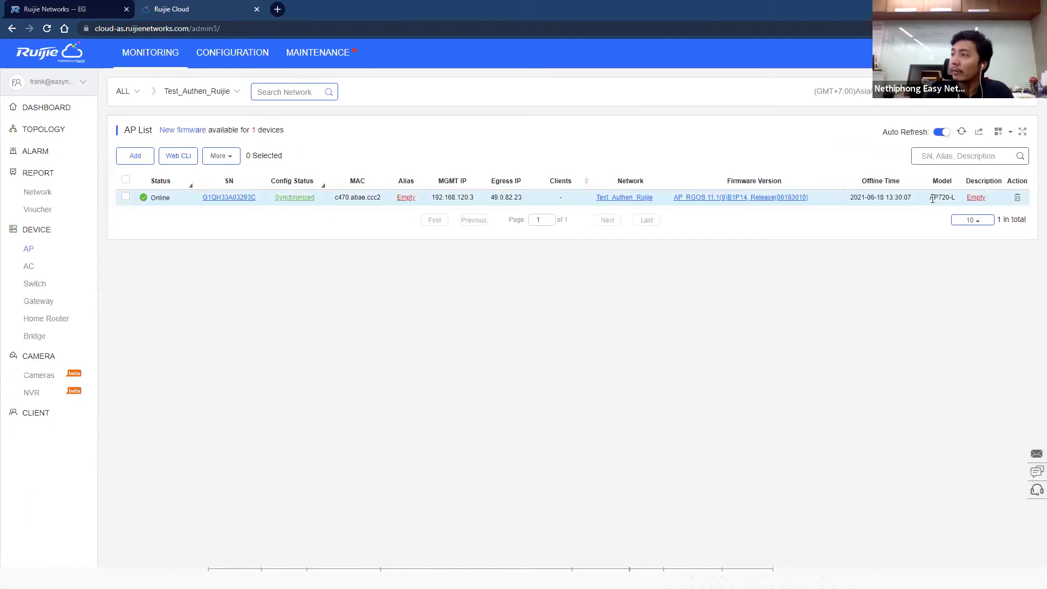
pyautogui.moveTo(927, 198); pyautogui.dragTo(958, 199)
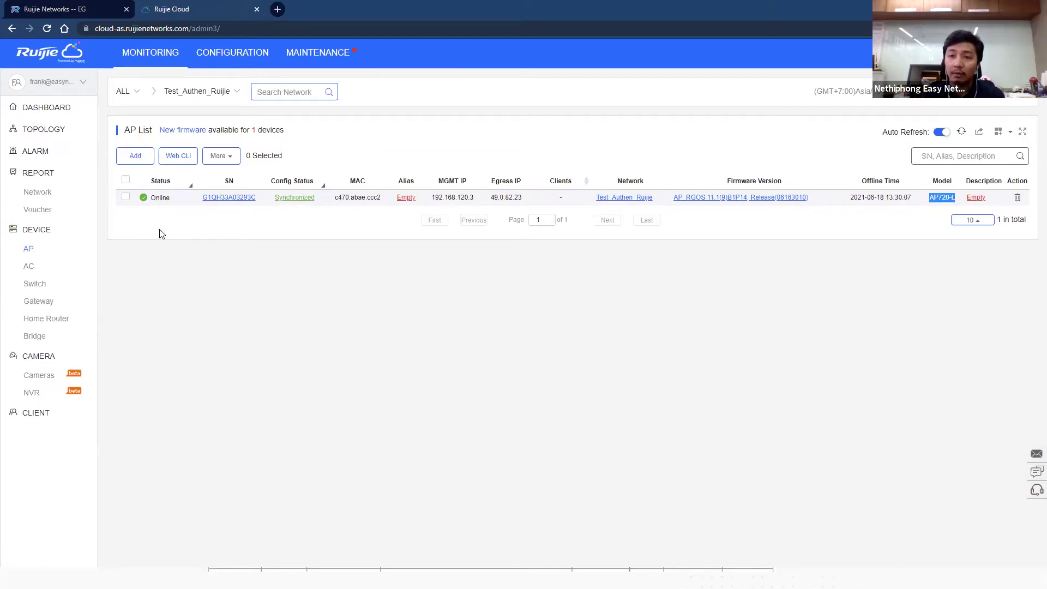
pyautogui.click(232, 54)
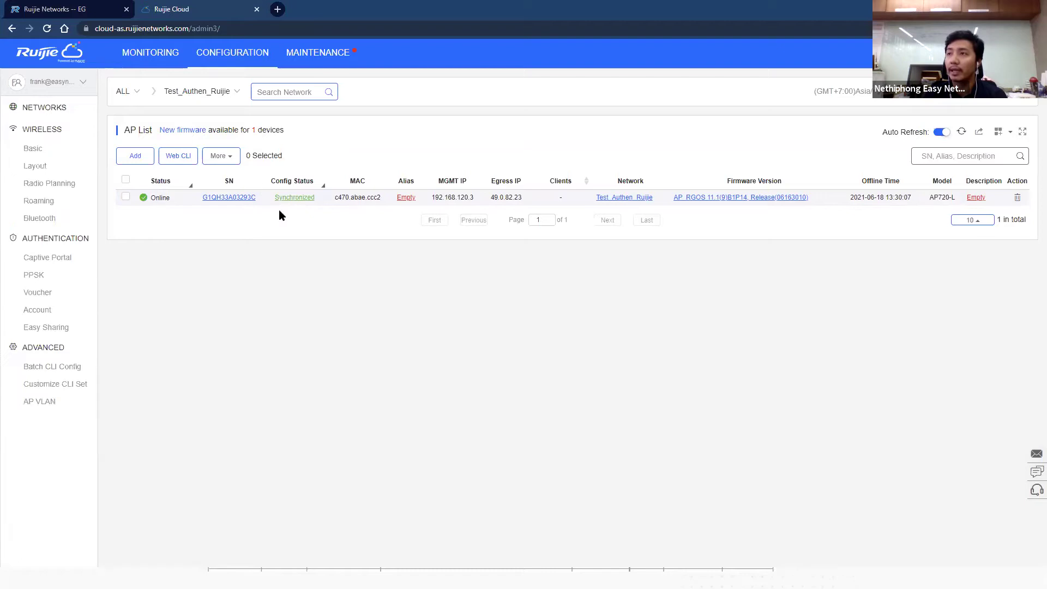
# Under Wireless > Basic, open the edit settings of the Test_Authen_Ruijie SSID
pyautogui.click(34, 149)
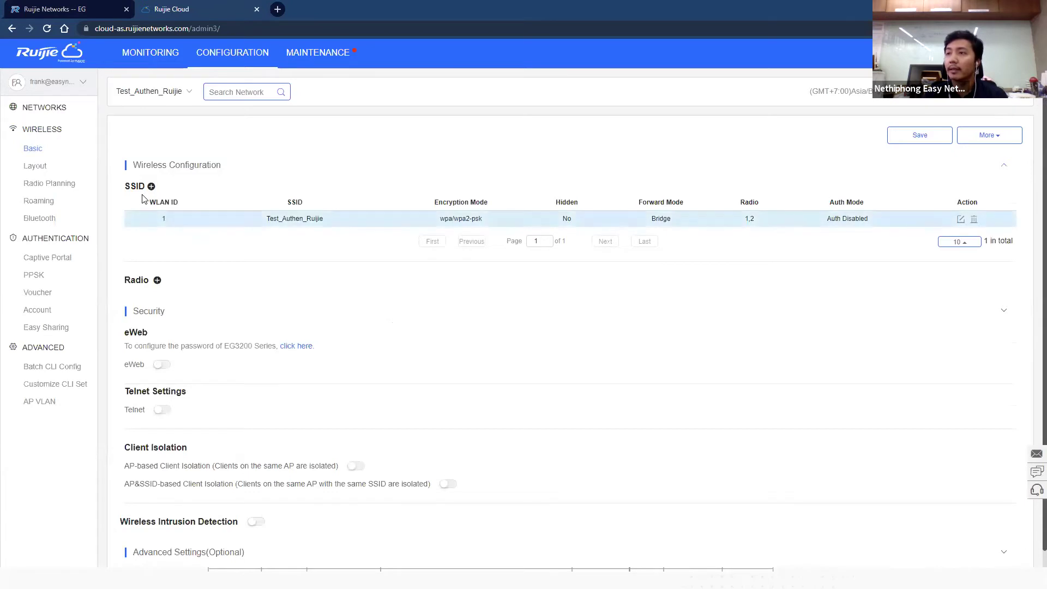
pyautogui.moveTo(125, 185); pyautogui.dragTo(153, 191)
pyautogui.click(158, 216)
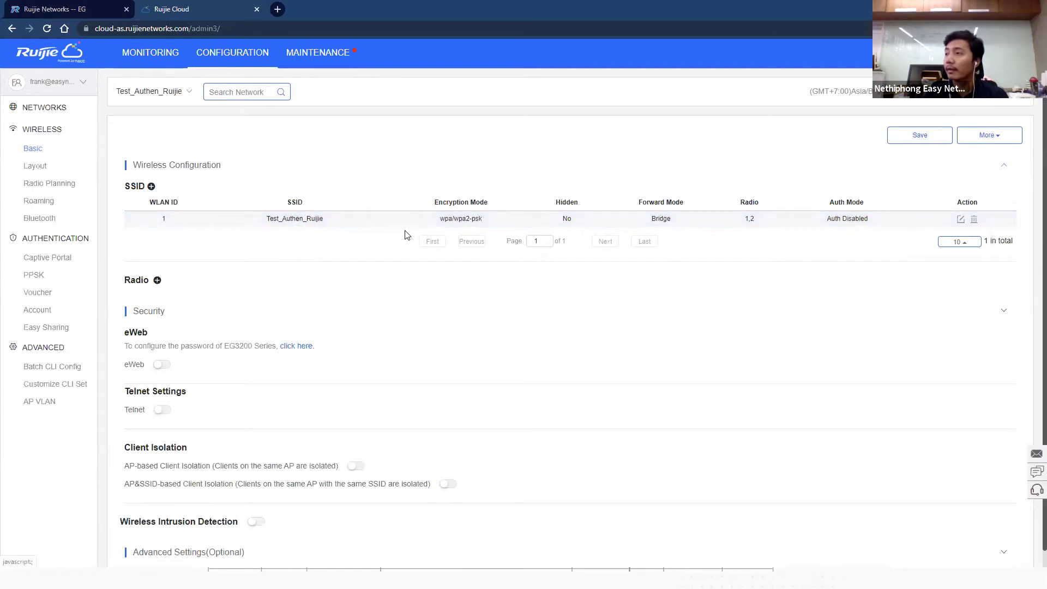
pyautogui.click(961, 219)
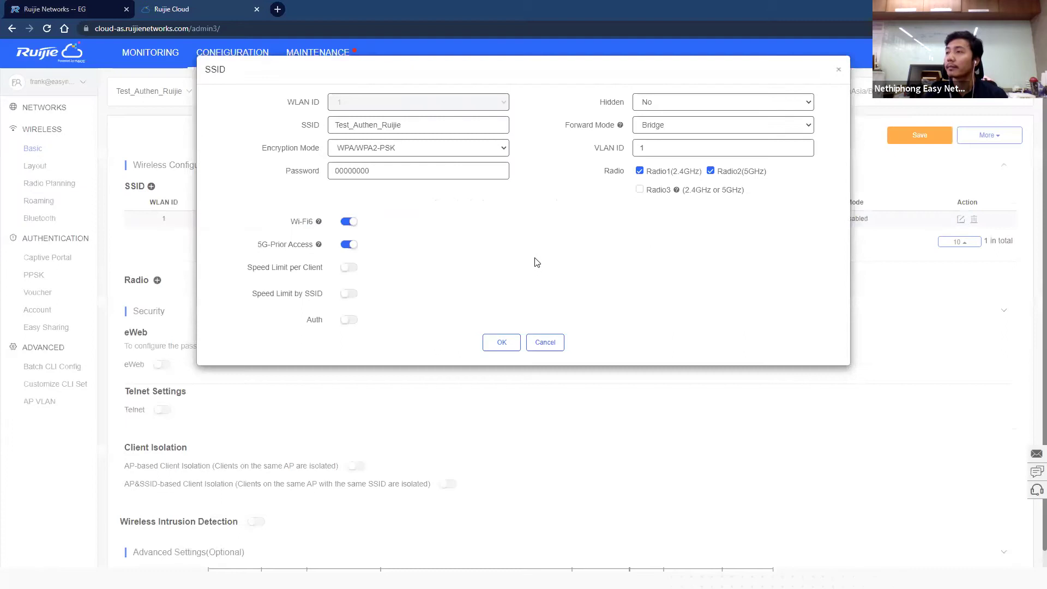
# Turn on Captive Portal auth for Test_Authen_Ruijie with the Test_Authen portal and 1 Day seamless online
pyautogui.doubleClick(416, 129)
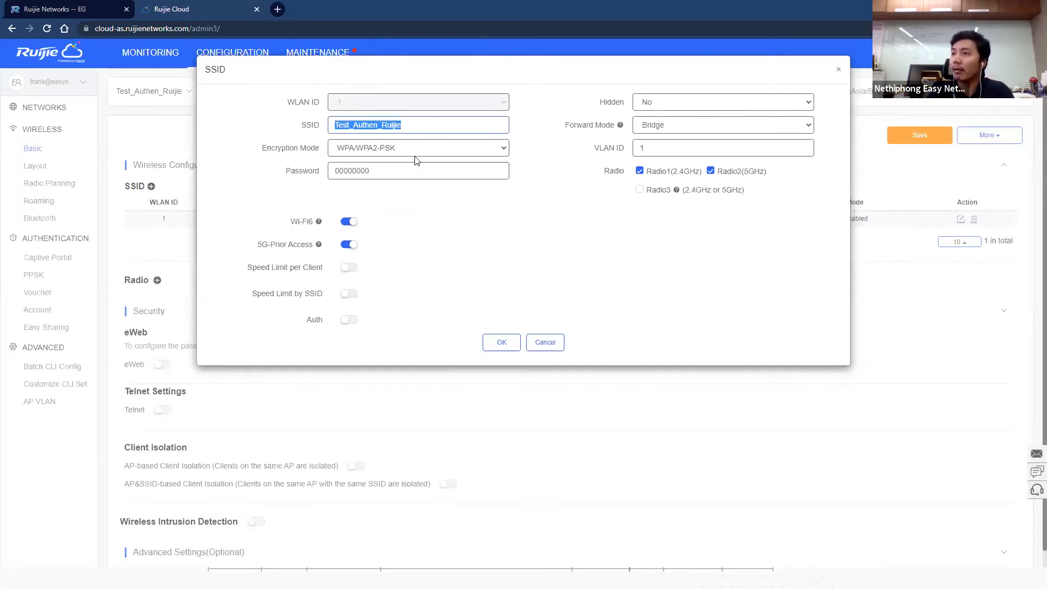
pyautogui.press('Tab')
pyautogui.press('Tab')
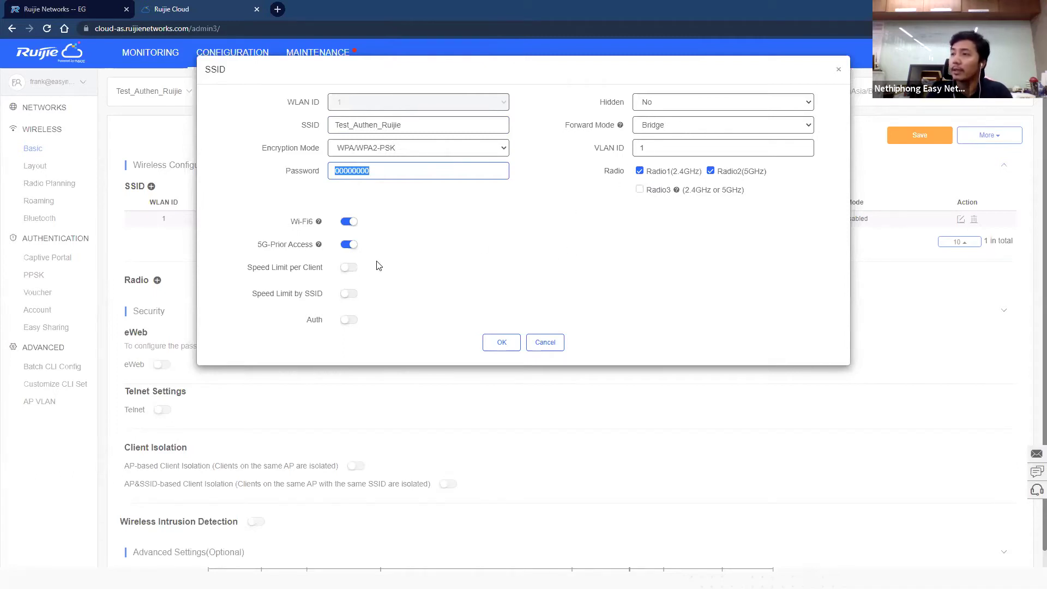
pyautogui.click(348, 320)
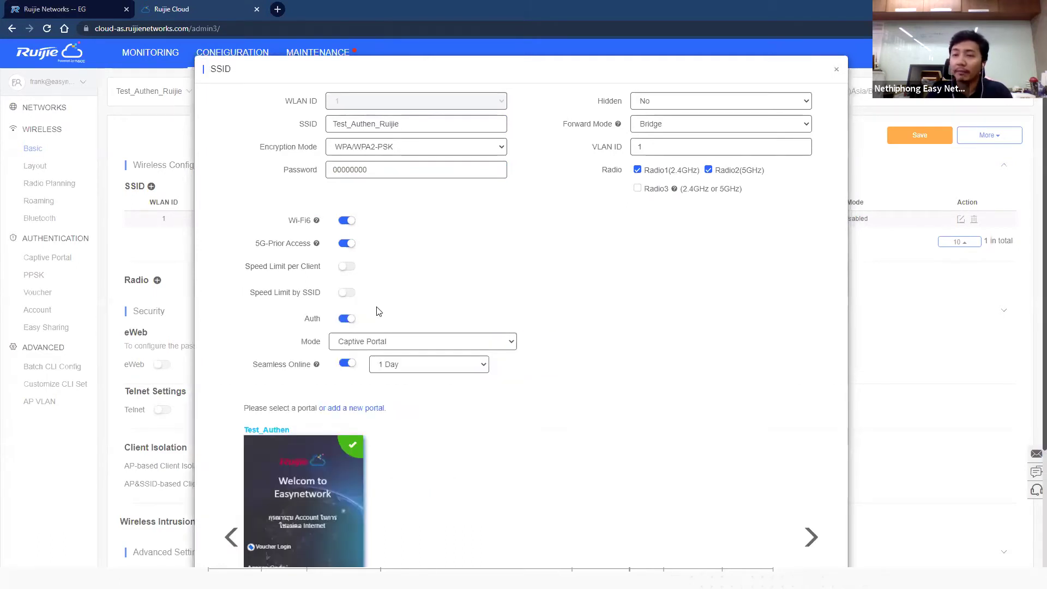
pyautogui.scroll(-3, 402, 306)
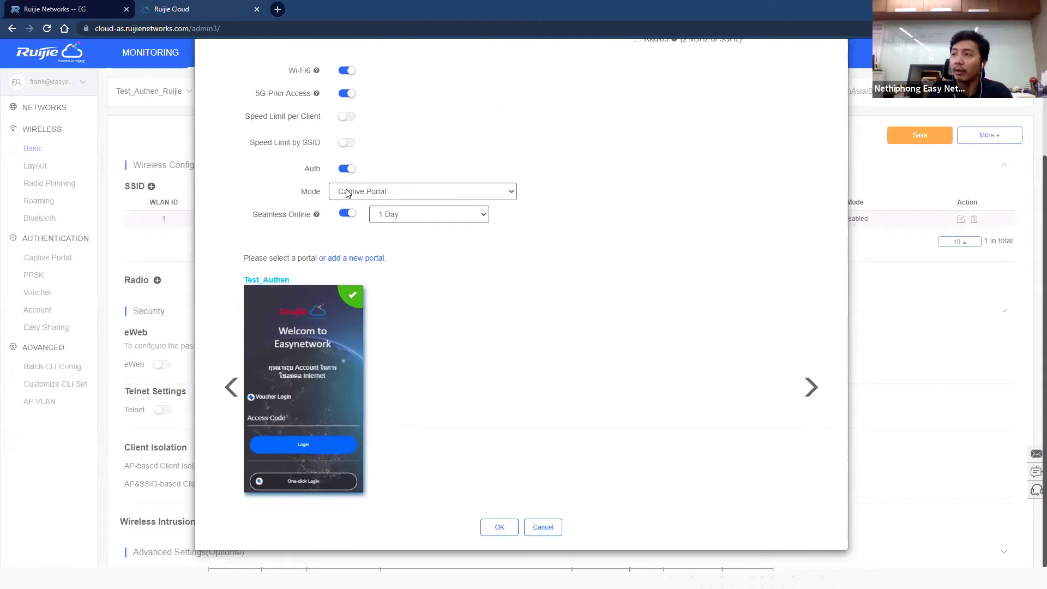
pyautogui.moveTo(250, 218); pyautogui.dragTo(312, 228)
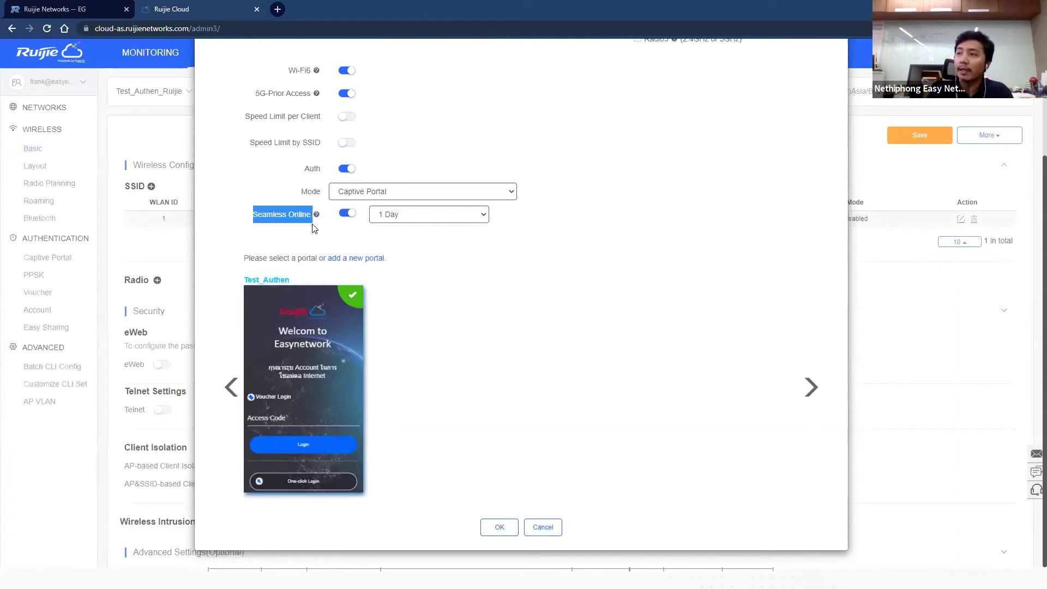
pyautogui.click(317, 225)
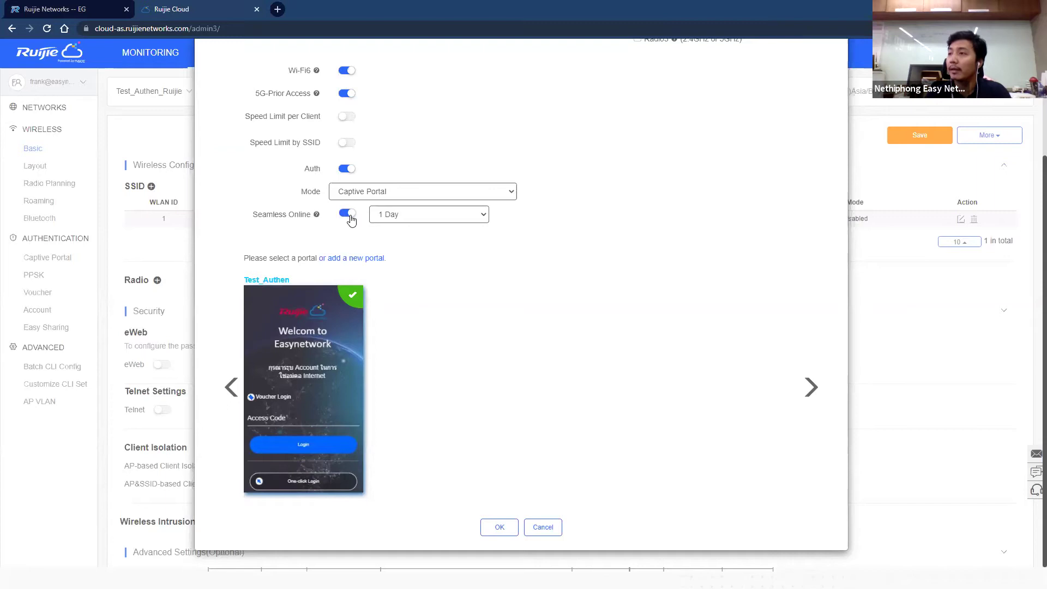
pyautogui.click(425, 219)
pyautogui.click(423, 215)
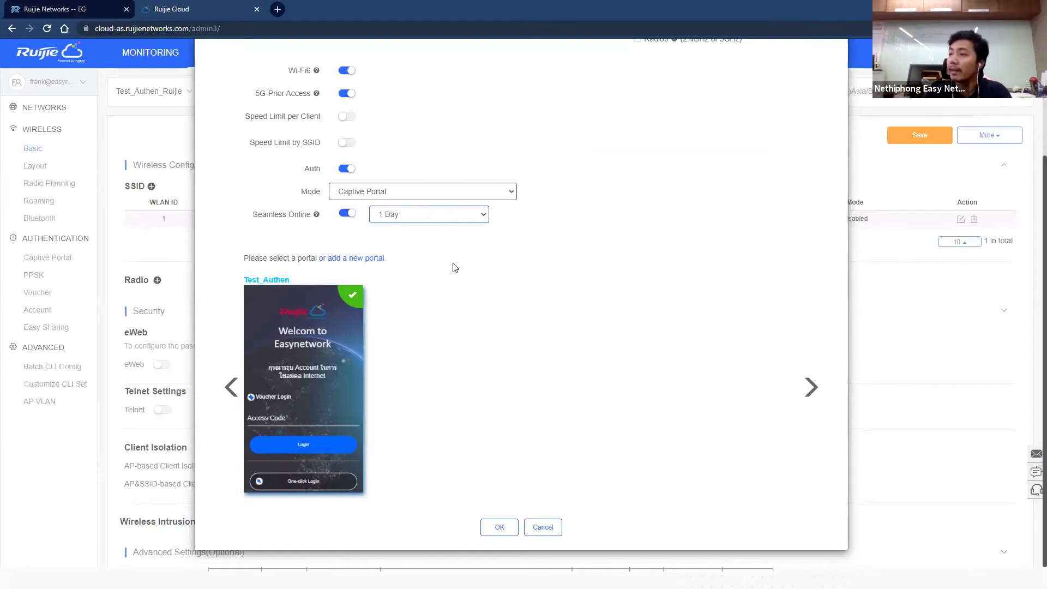
pyautogui.scroll(3, 491, 355)
pyautogui.scroll(-3, 491, 355)
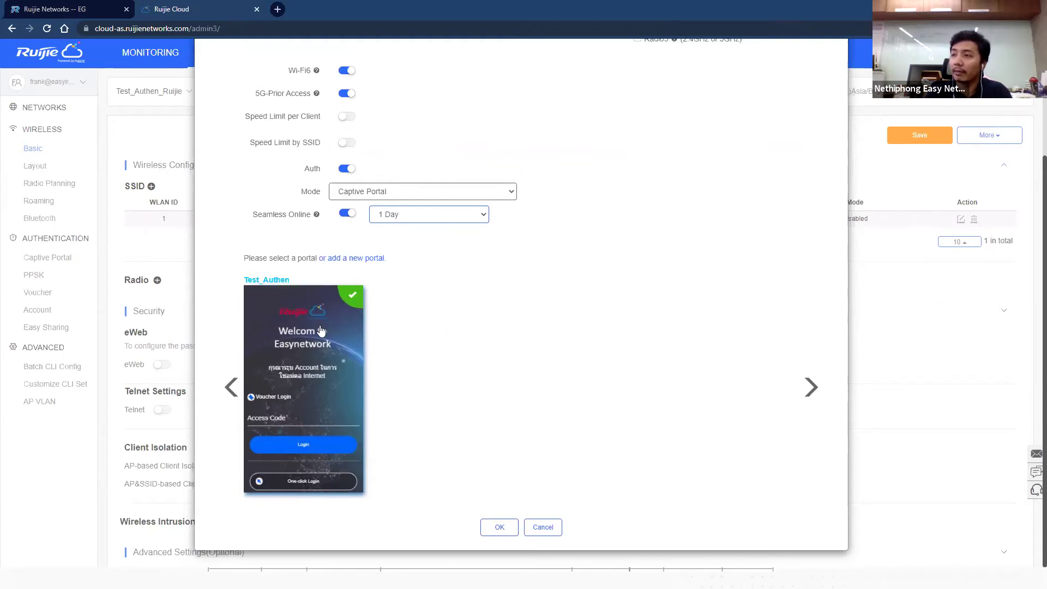
pyautogui.click(499, 527)
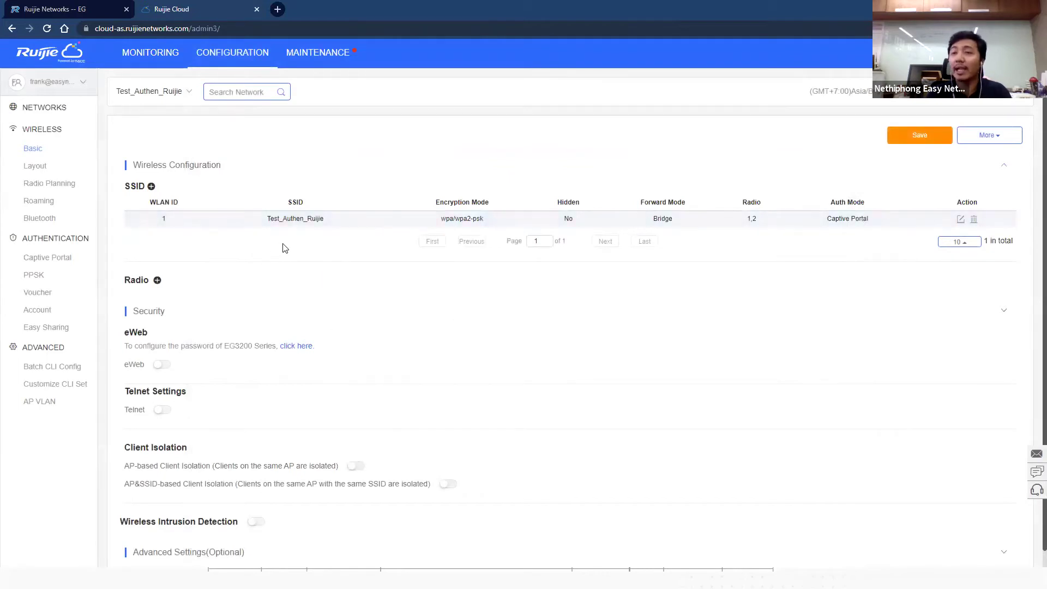
pyautogui.click(908, 135)
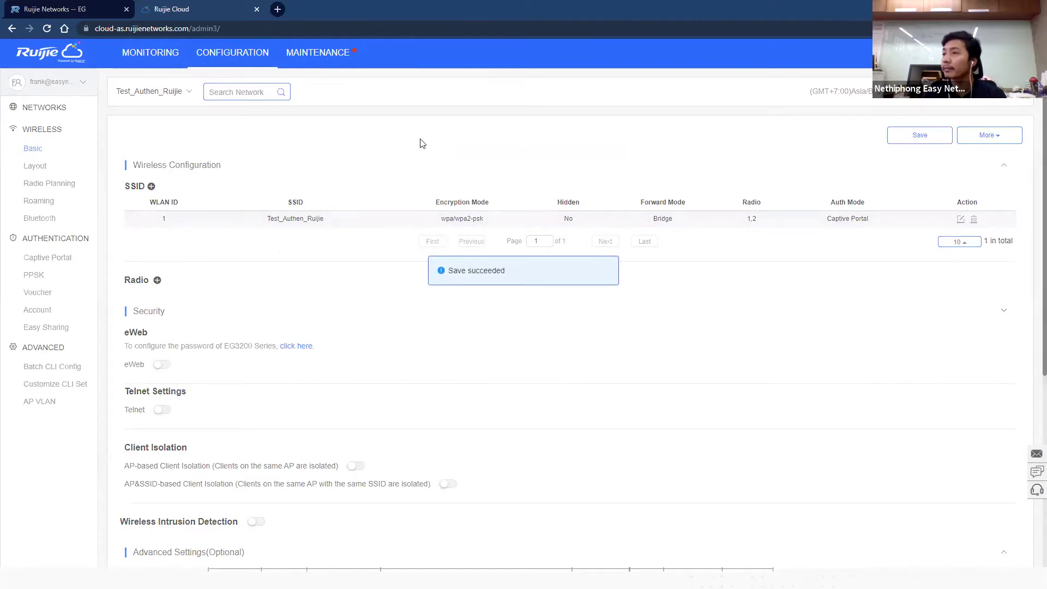
pyautogui.click(63, 262)
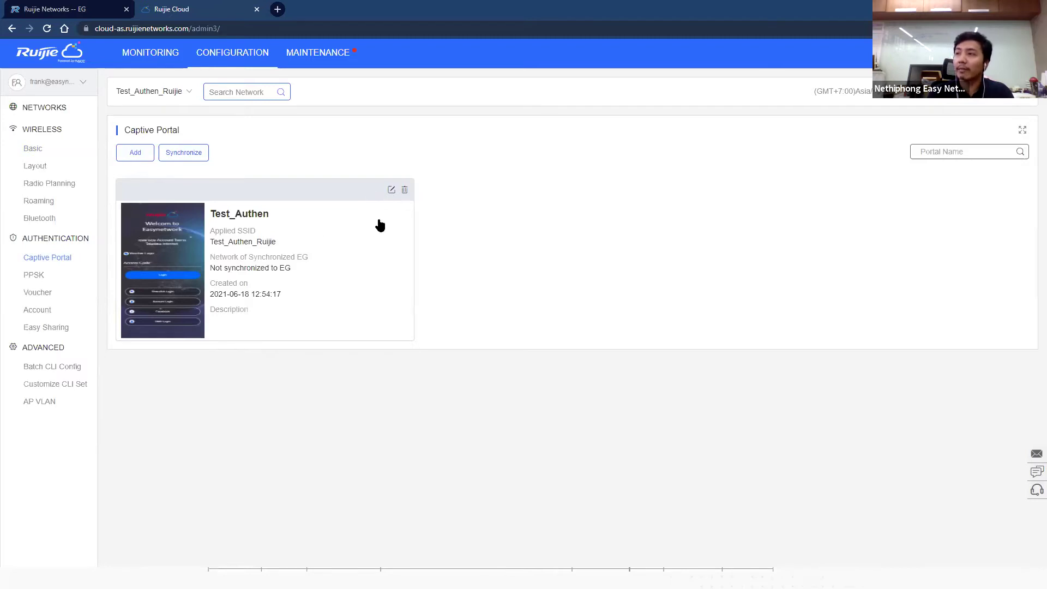
# Open the Test_Authen portal and uncheck the Account, SMS, Facebook Account and Voucher login options
pyautogui.click(392, 191)
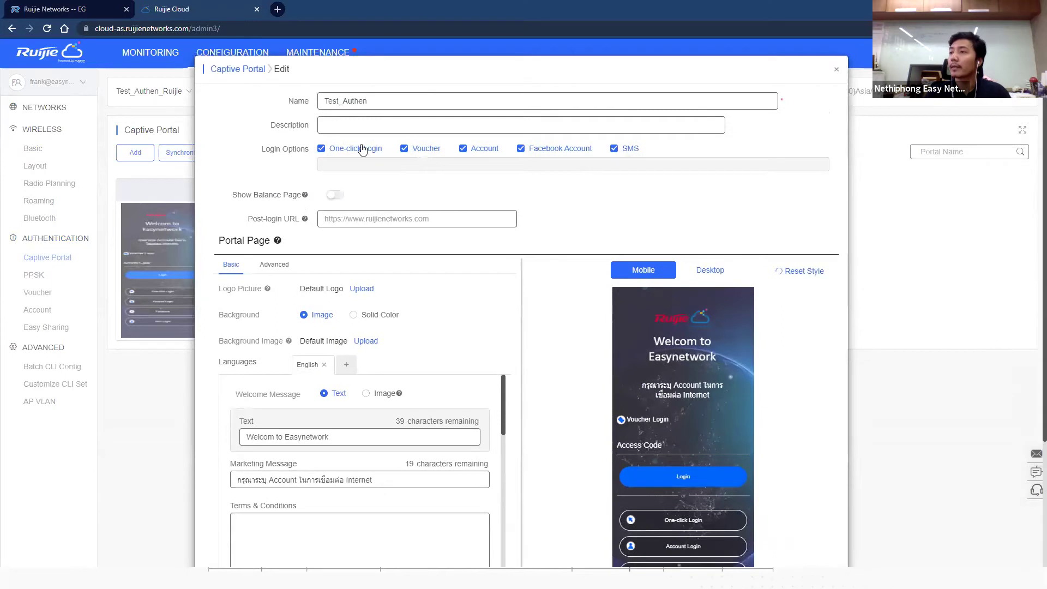
pyautogui.click(485, 155)
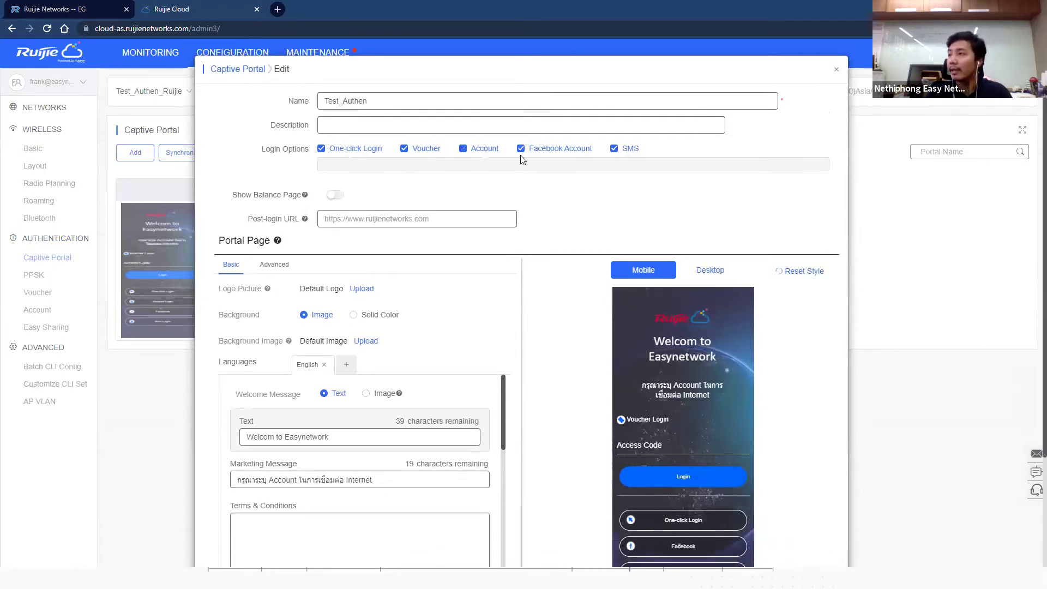
pyautogui.click(614, 149)
pyautogui.click(520, 149)
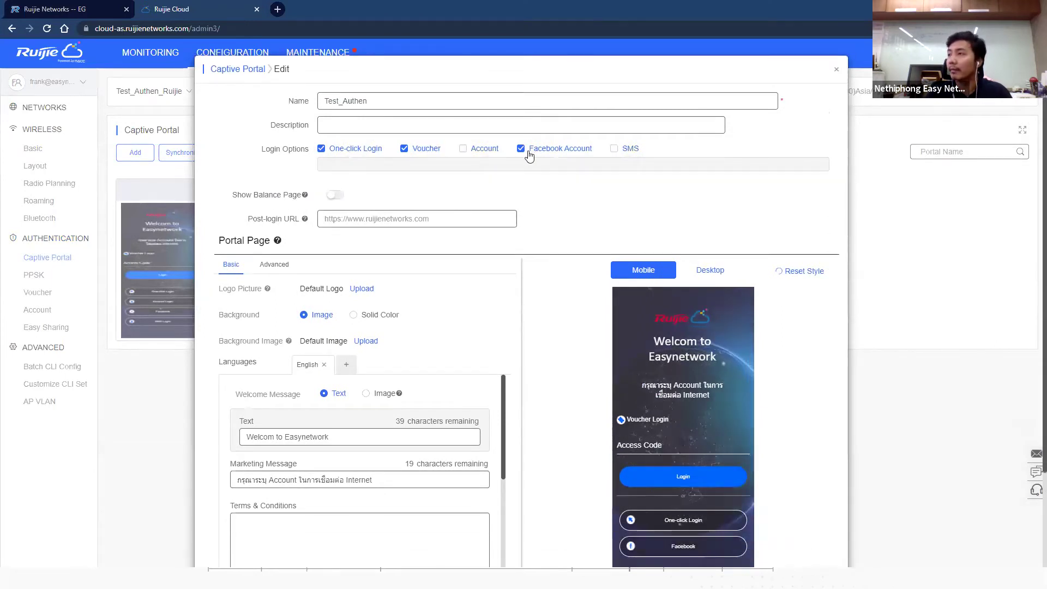
pyautogui.click(404, 149)
# Go over the portal's Name and description fields
pyautogui.click(386, 101)
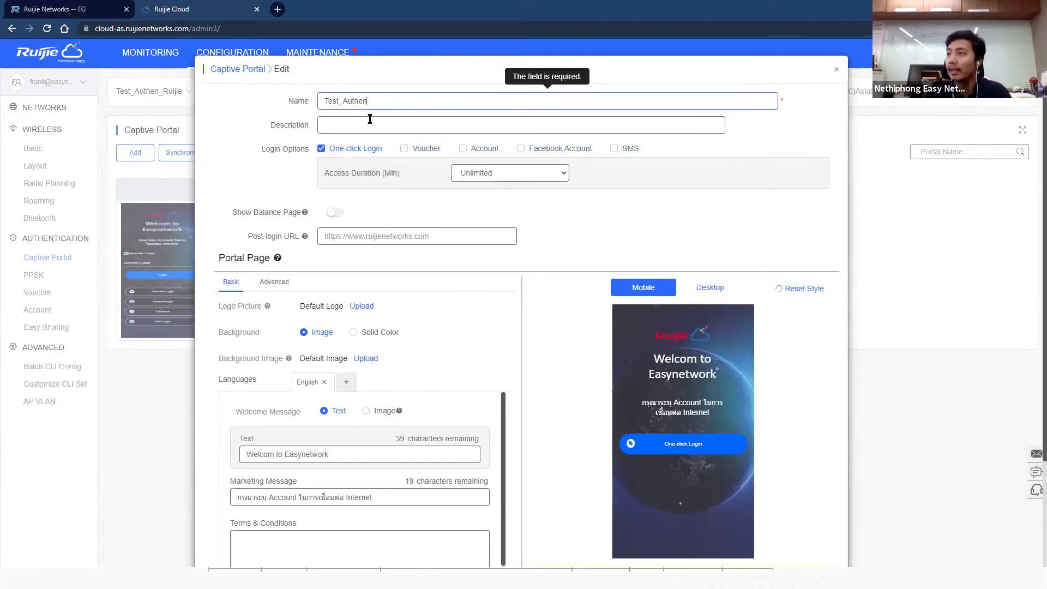
pyautogui.moveTo(288, 102); pyautogui.dragTo(316, 101)
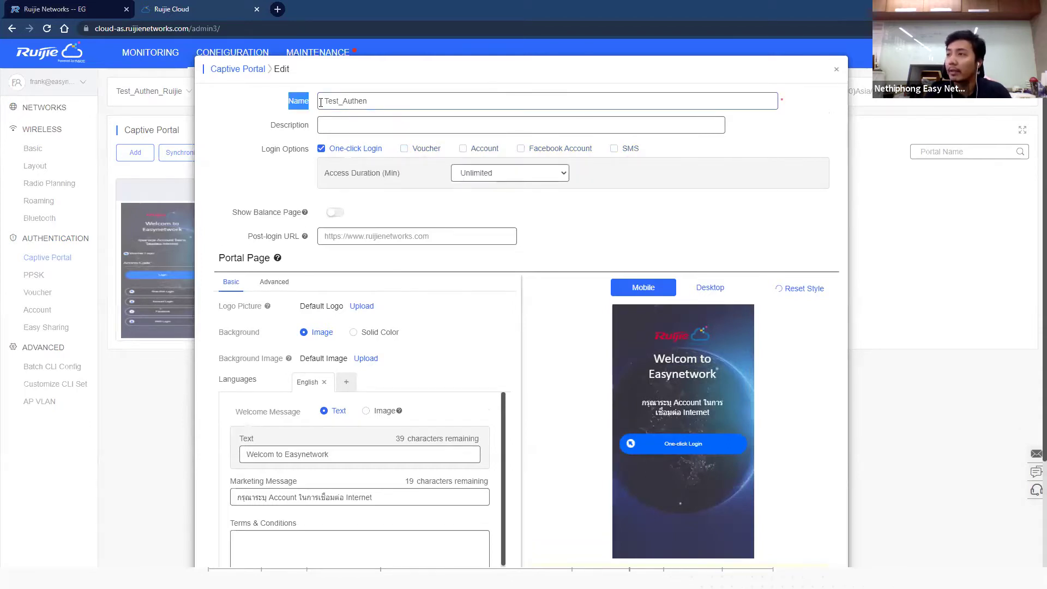
pyautogui.click(320, 102)
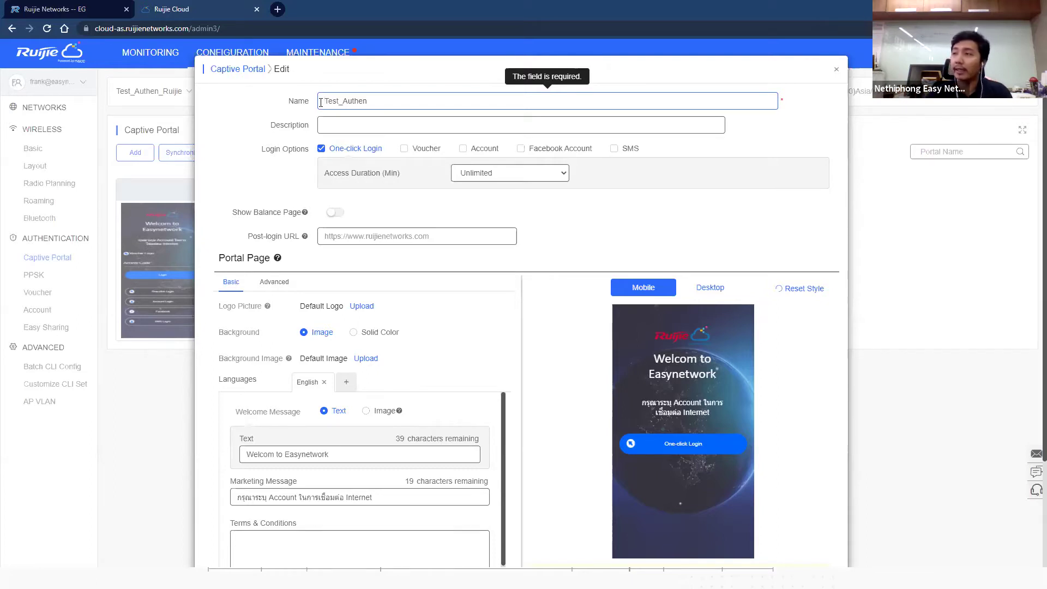
pyautogui.click(327, 129)
pyautogui.click(257, 164)
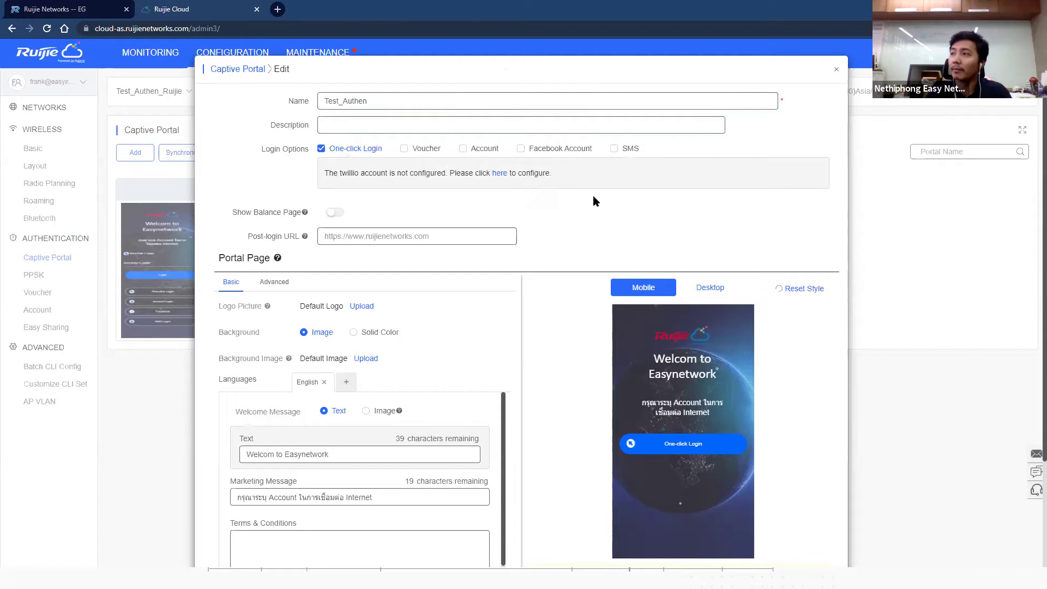
# Re-check Voucher, Account, Facebook Account and SMS so all five login options are enabled
pyautogui.click(404, 148)
pyautogui.click(463, 149)
pyautogui.click(521, 148)
pyautogui.click(613, 148)
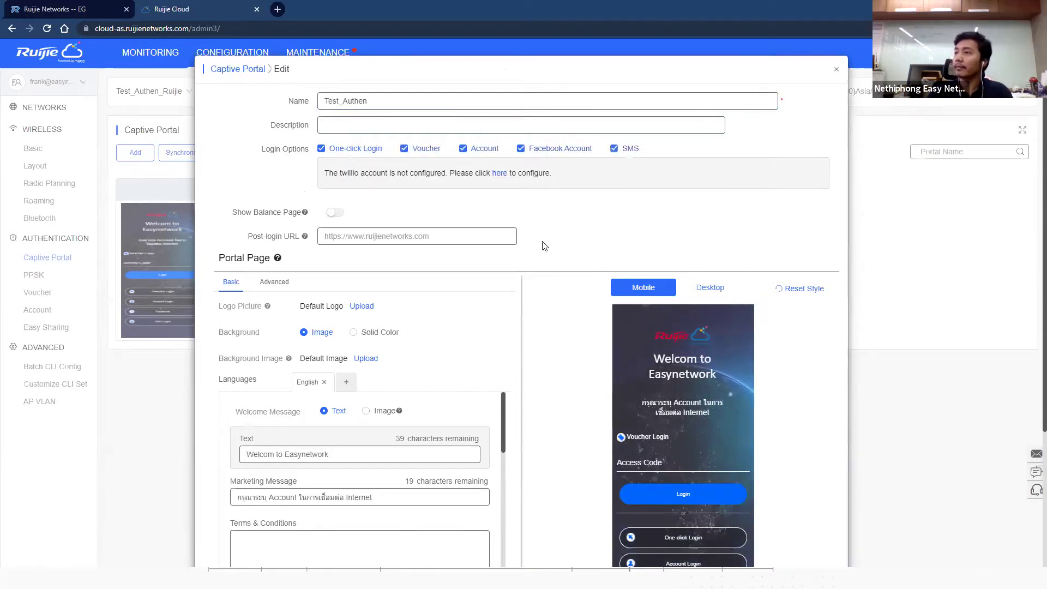
pyautogui.scroll(-2, 583, 248)
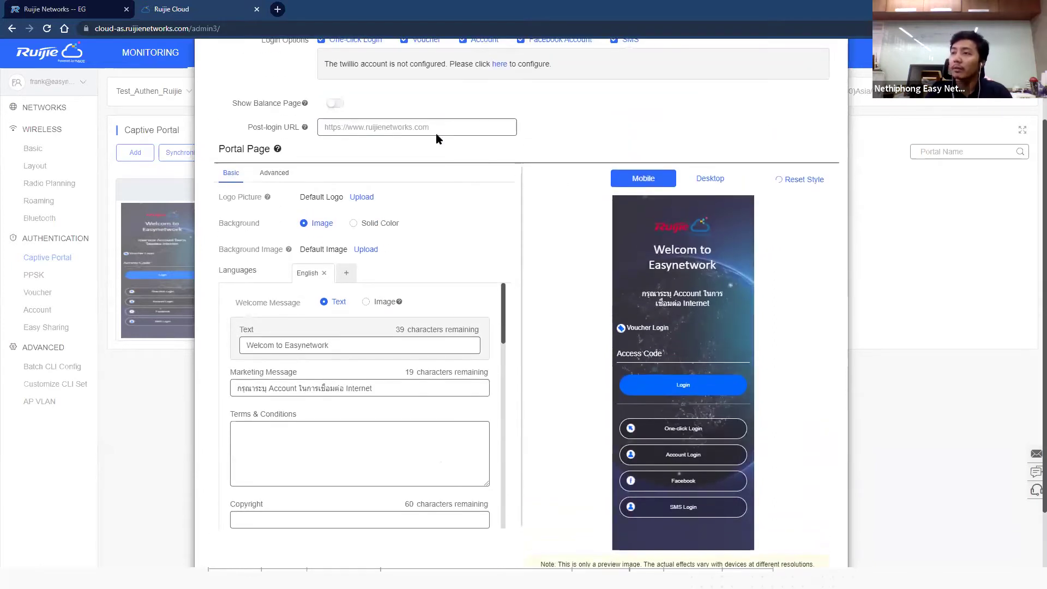
pyautogui.click(375, 132)
pyautogui.click(376, 149)
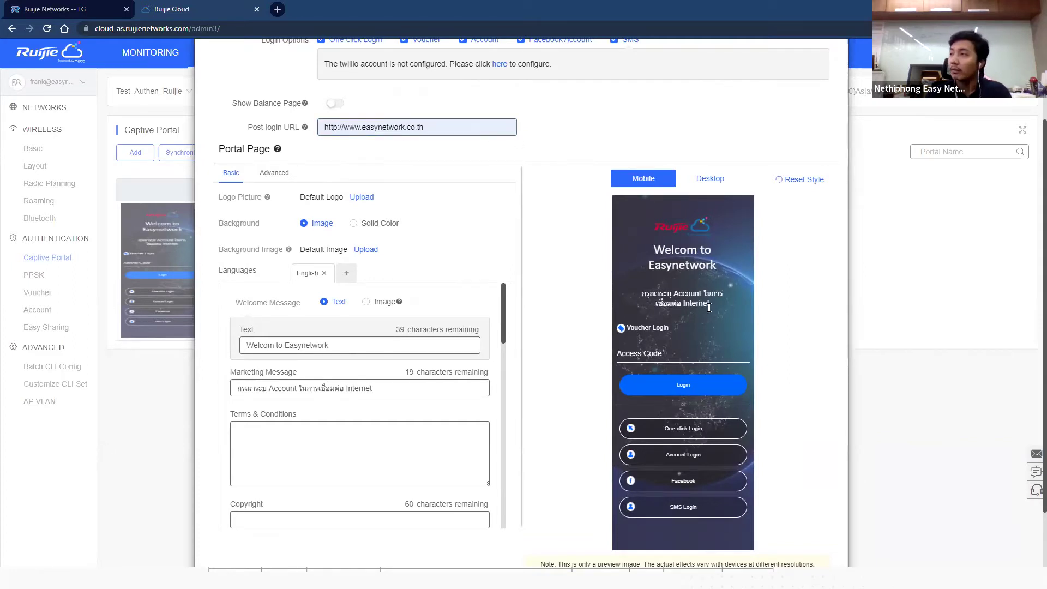
pyautogui.scroll(-1, 612, 342)
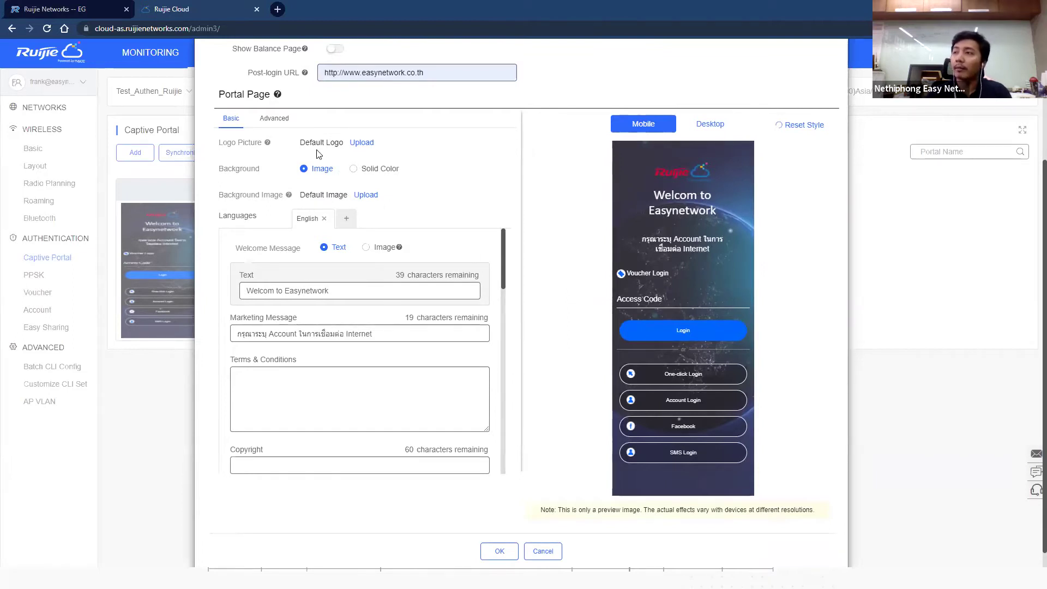
pyautogui.doubleClick(342, 290)
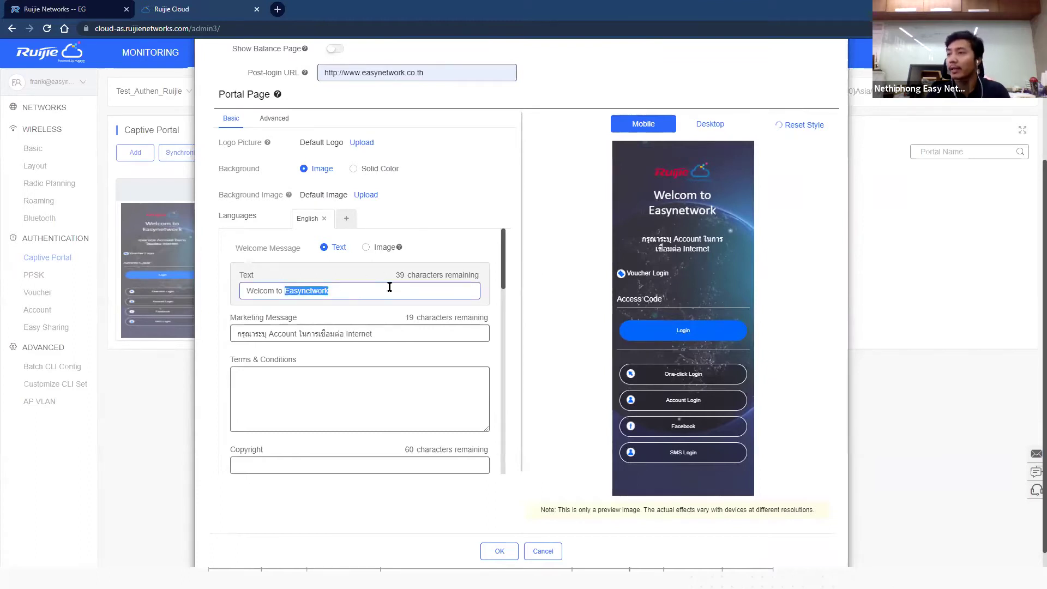
pyautogui.click(376, 295)
pyautogui.press('BackSpace')
pyautogui.press('BackSpace')
pyautogui.press('BackSpace')
pyautogui.press('BackSpace')
pyautogui.press('BackSpace')
pyautogui.press('BackSpace')
pyautogui.press('BackSpace')
pyautogui.press('BackSpace')
pyautogui.press('BackSpace')
pyautogui.press('BackSpace')
pyautogui.press('BackSpace')
pyautogui.press('BackSpace')
pyautogui.press('BackSpace')
pyautogui.press('BackSpace')
pyautogui.press('BackSpace')
pyautogui.press('BackSpace')
pyautogui.press('BackSpace')
pyautogui.press('BackSpace')
pyautogui.press('BackSpace')
pyautogui.press('BackSpace')
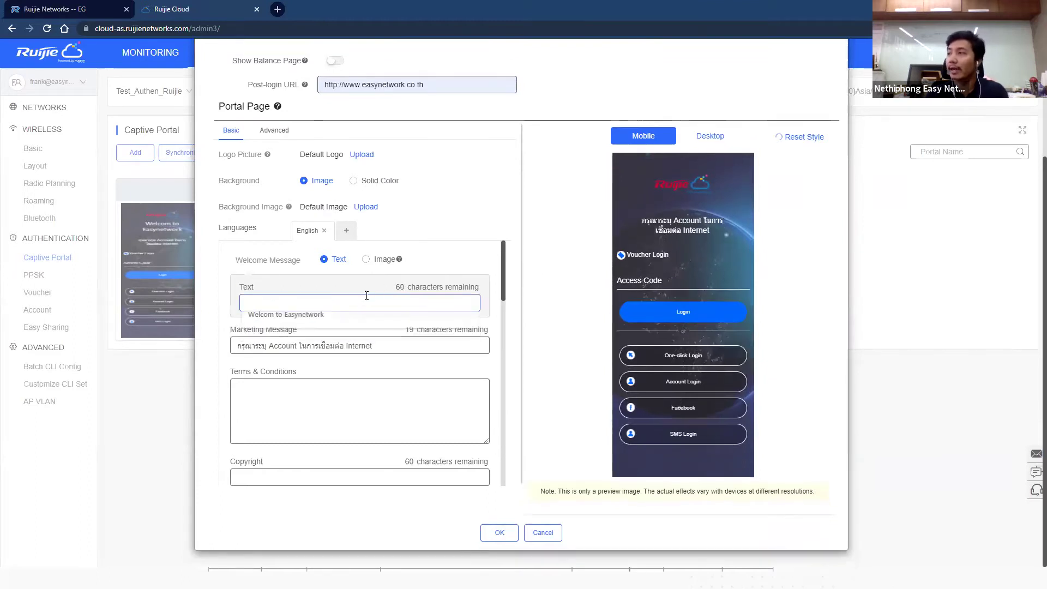
pyautogui.press('Down')
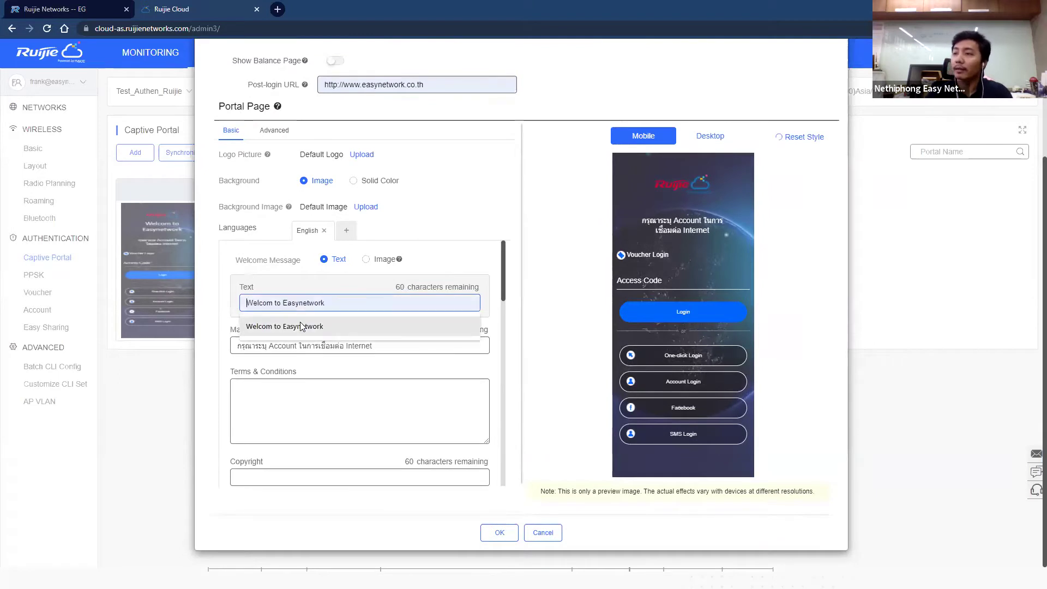
pyautogui.click(304, 324)
pyautogui.scroll(-3, 348, 387)
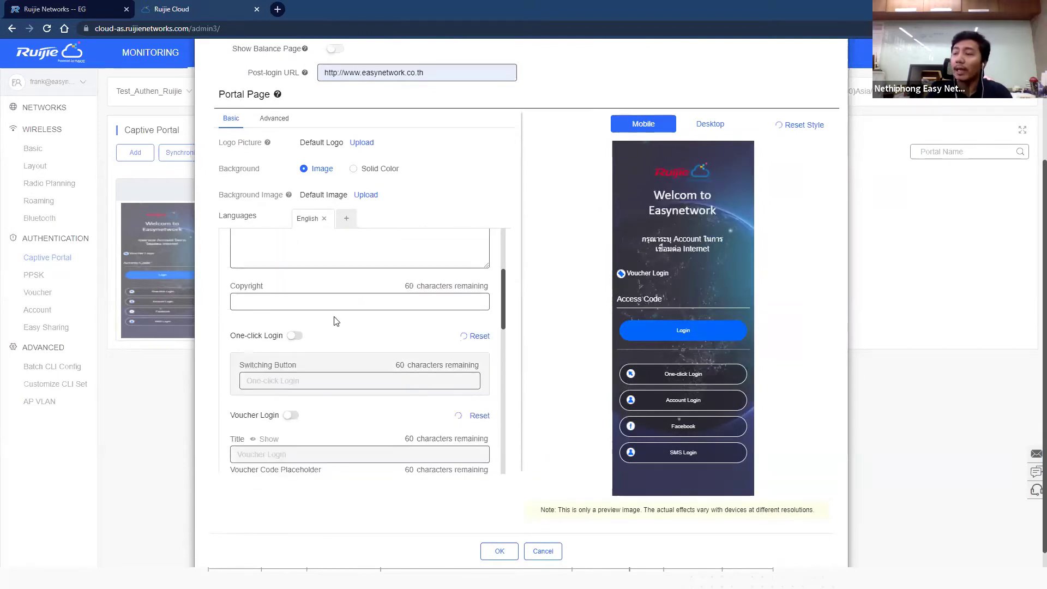
pyautogui.click(275, 119)
# Keep the logo in the Upper position and set the button colour to purple #8064a2
pyautogui.scroll(3, 338, 234)
pyautogui.scroll(-1, 381, 256)
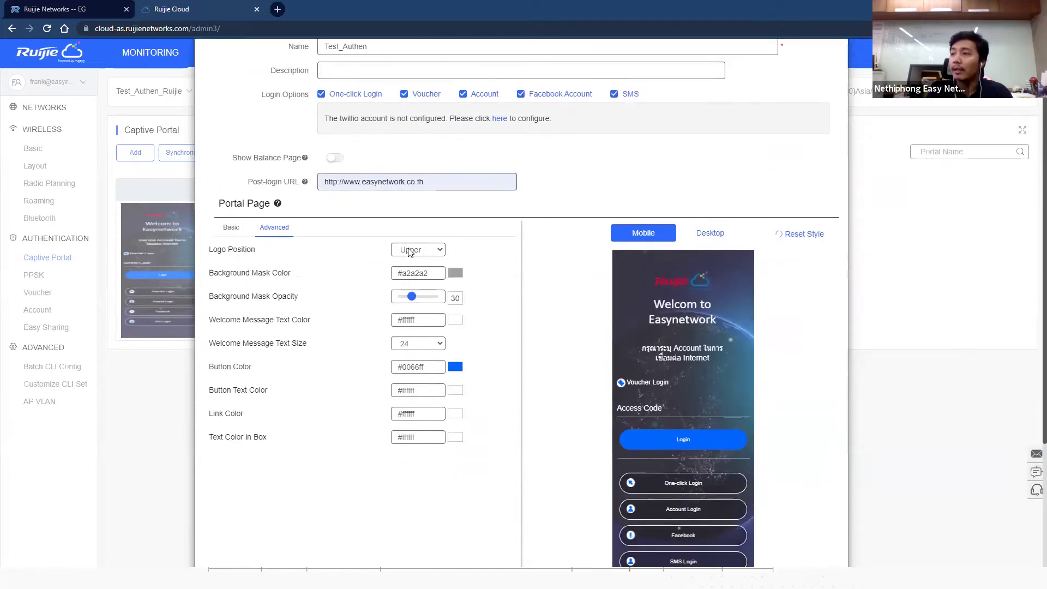
pyautogui.click(411, 250)
pyautogui.click(417, 271)
pyautogui.click(425, 251)
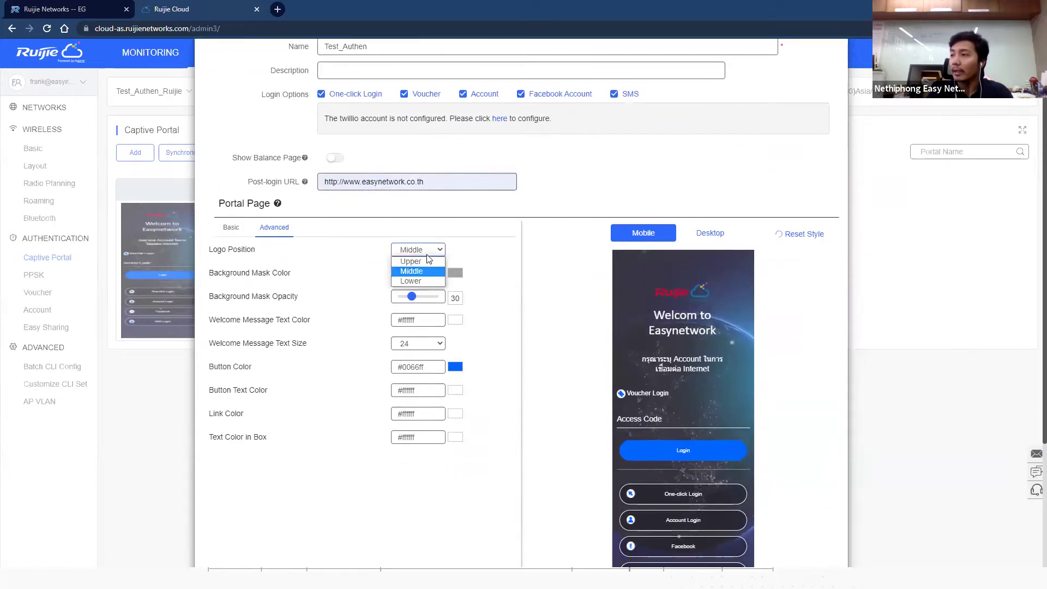
pyautogui.click(424, 263)
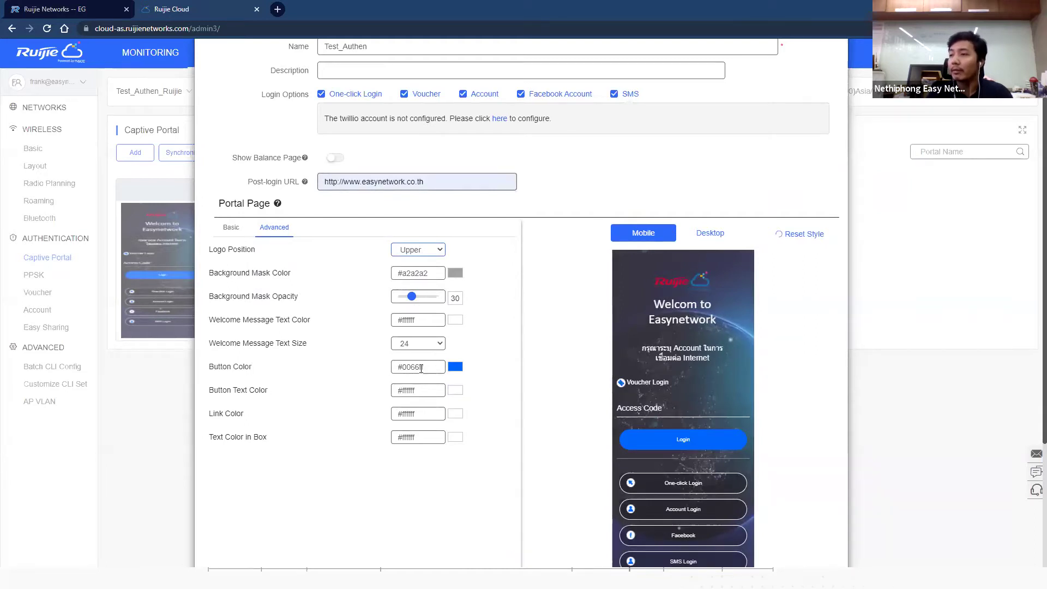
pyautogui.click(457, 368)
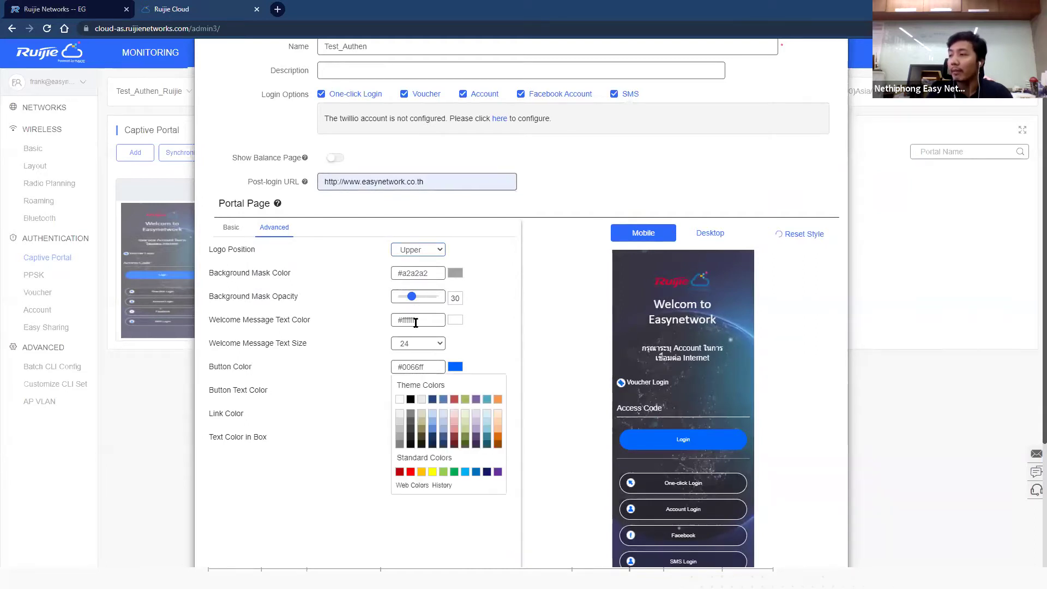
pyautogui.click(475, 400)
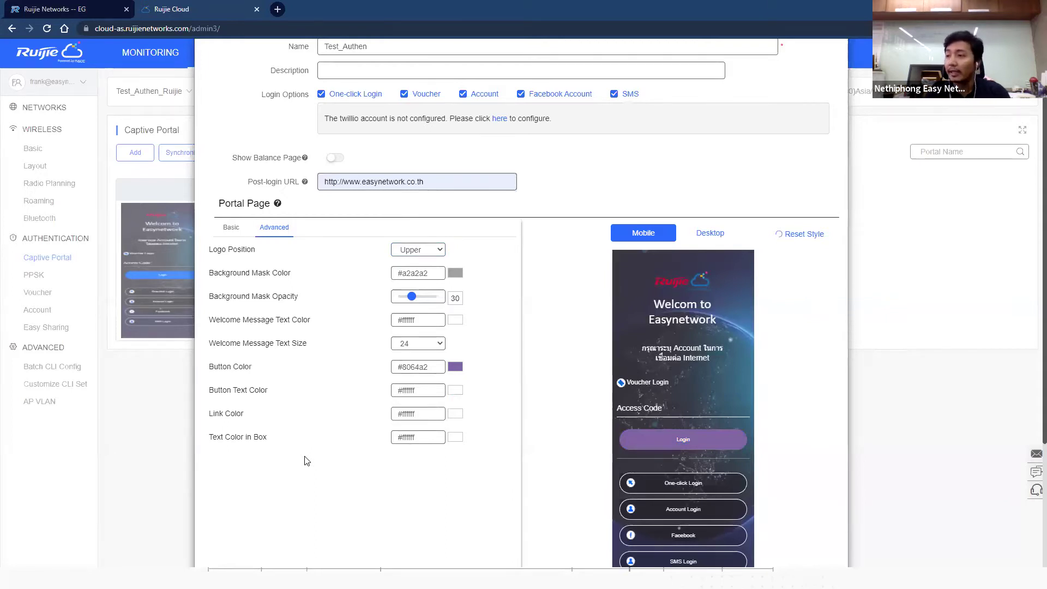
pyautogui.scroll(-3, 328, 444)
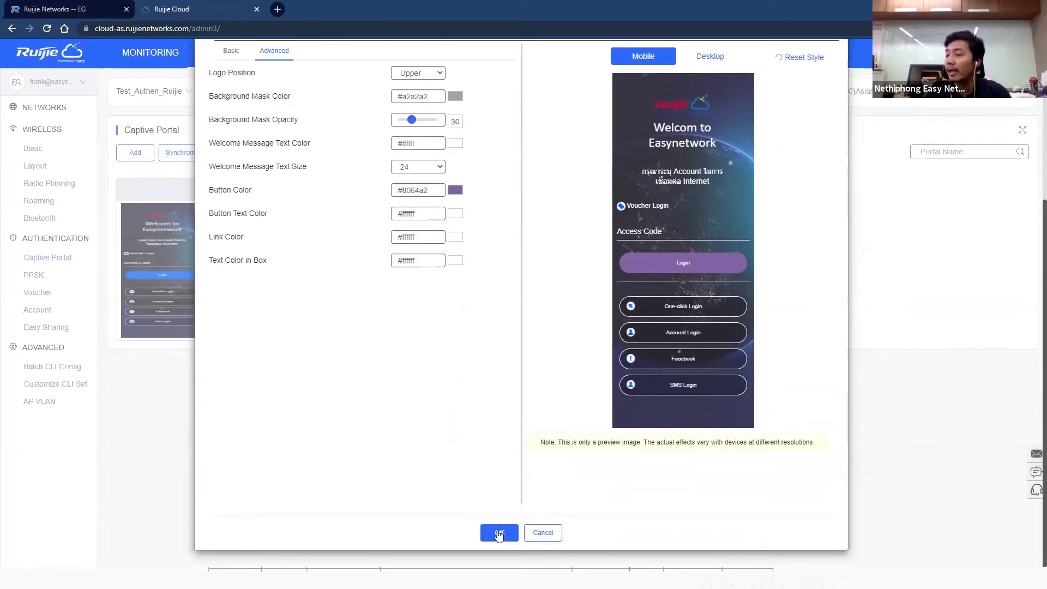
# Save the portal, check the Test_Authen_Ruijie SSID uses it, and return to Captive Portal
pyautogui.click(499, 534)
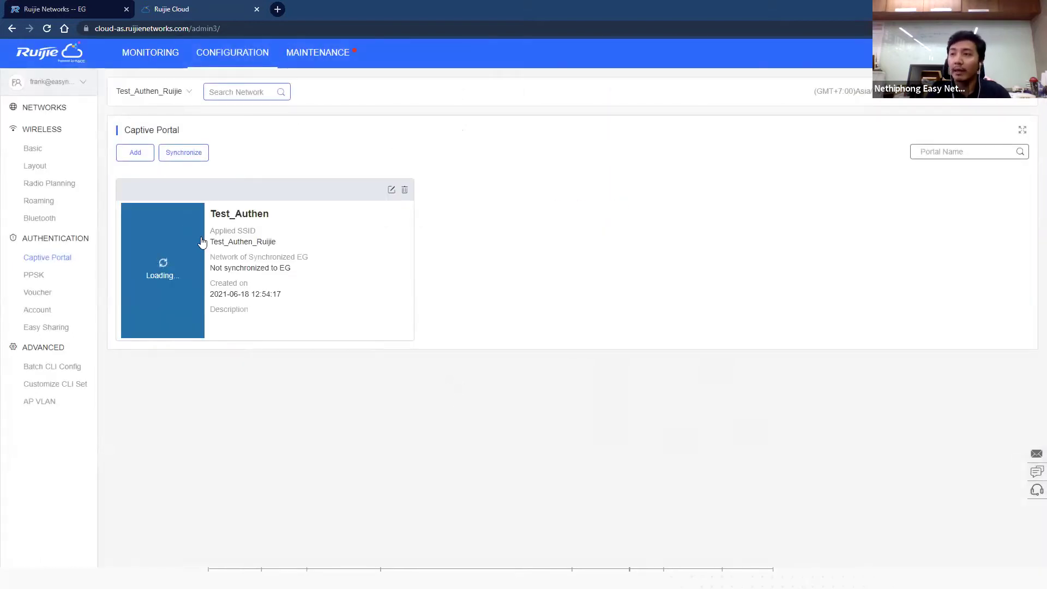
pyautogui.click(35, 152)
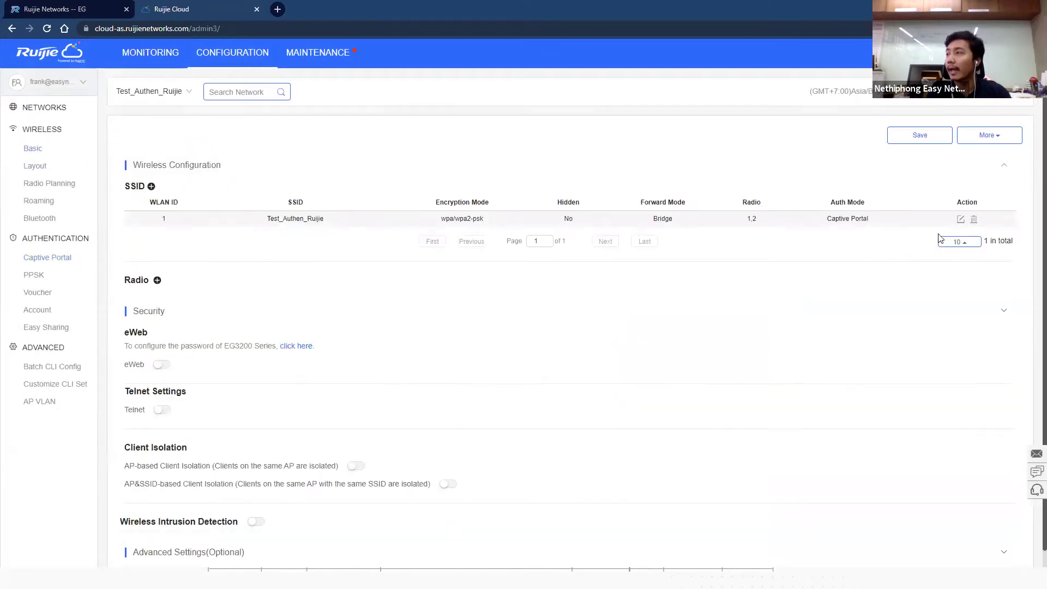
pyautogui.click(961, 220)
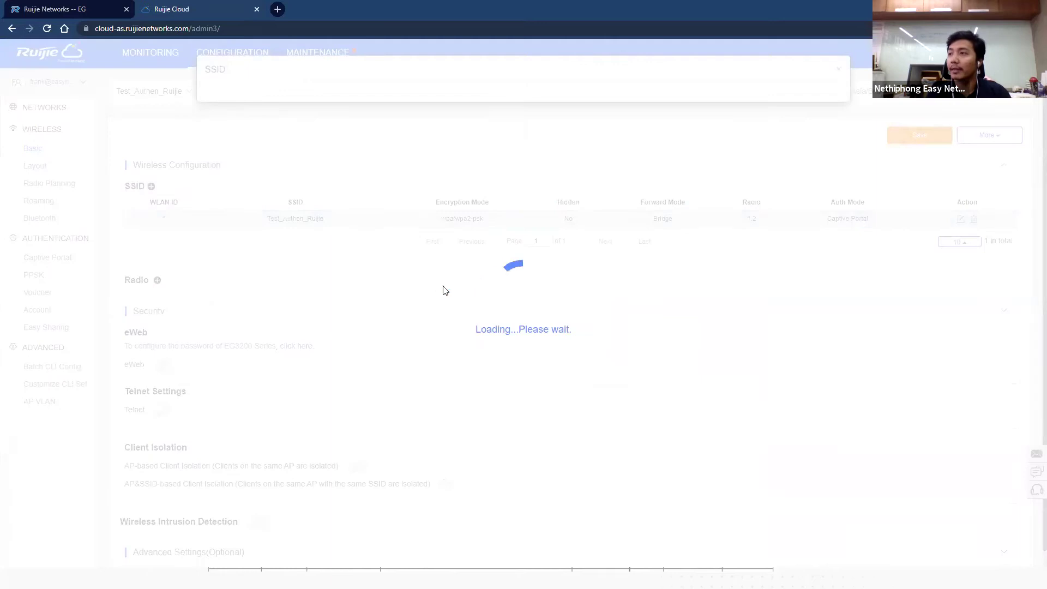
pyautogui.scroll(-3, 389, 369)
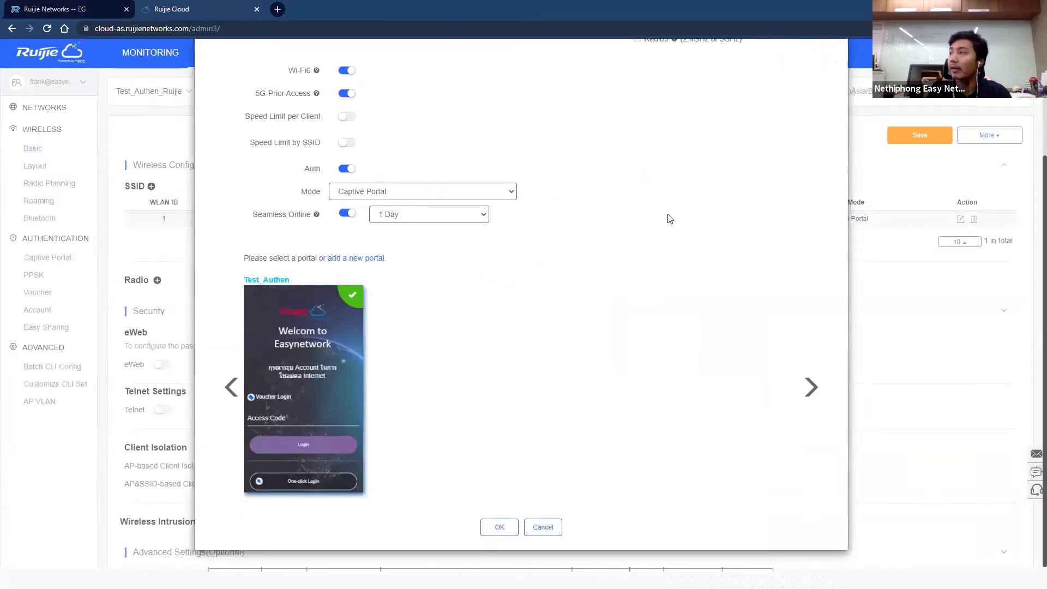
pyautogui.scroll(3, 665, 214)
pyautogui.click(836, 71)
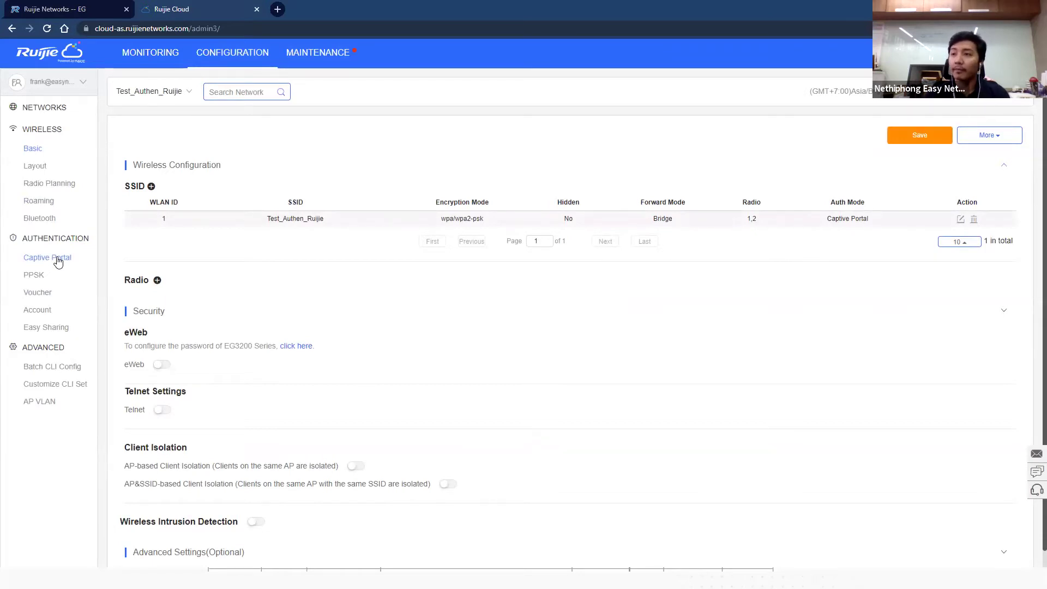
pyautogui.click(58, 262)
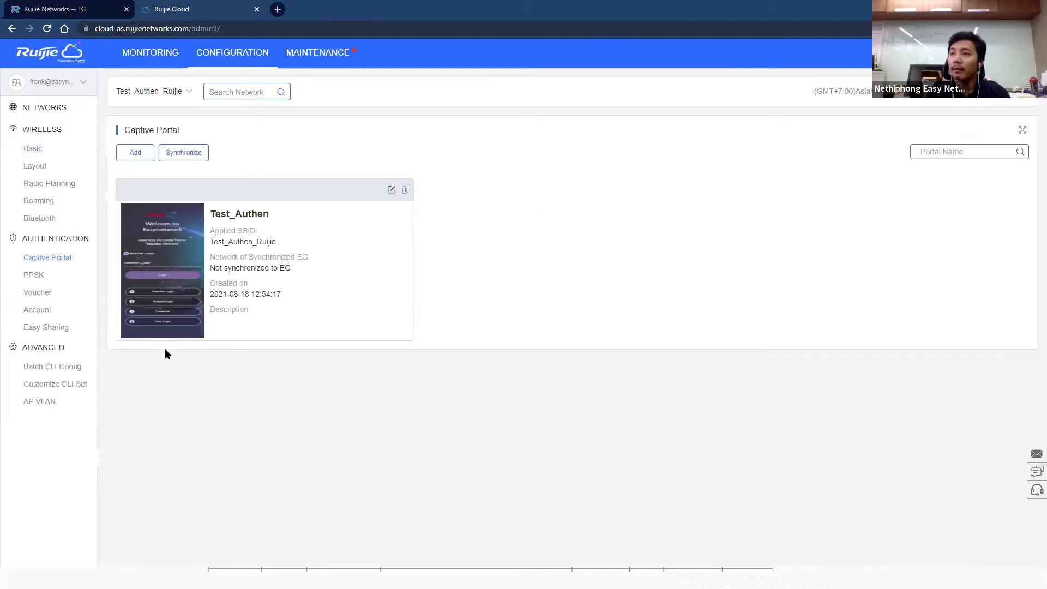
# Open the account profiles under Authentication > Account and edit the AuthenPacket profile
pyautogui.click(47, 312)
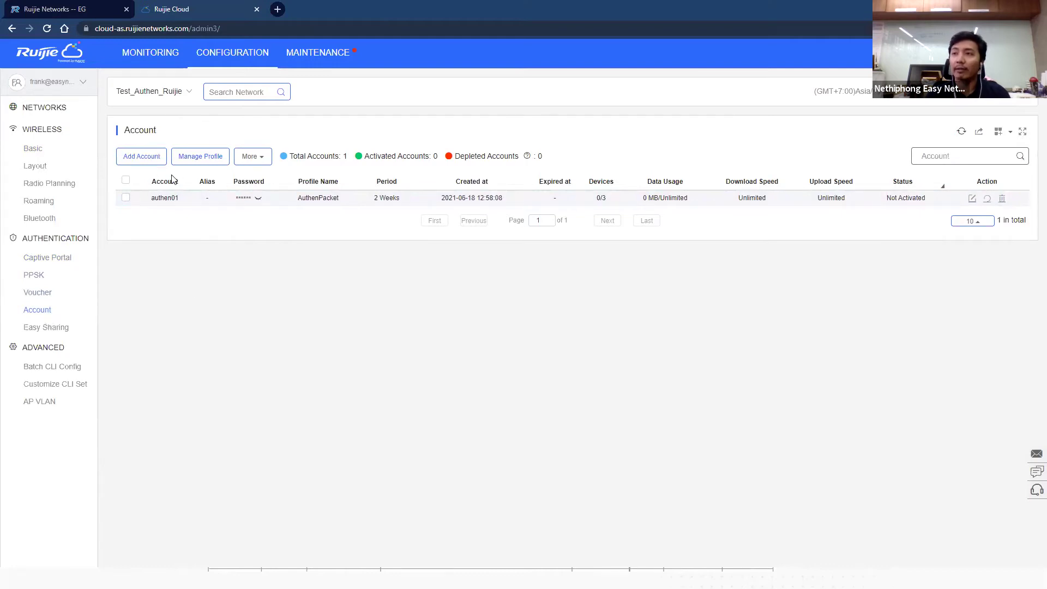
pyautogui.click(193, 160)
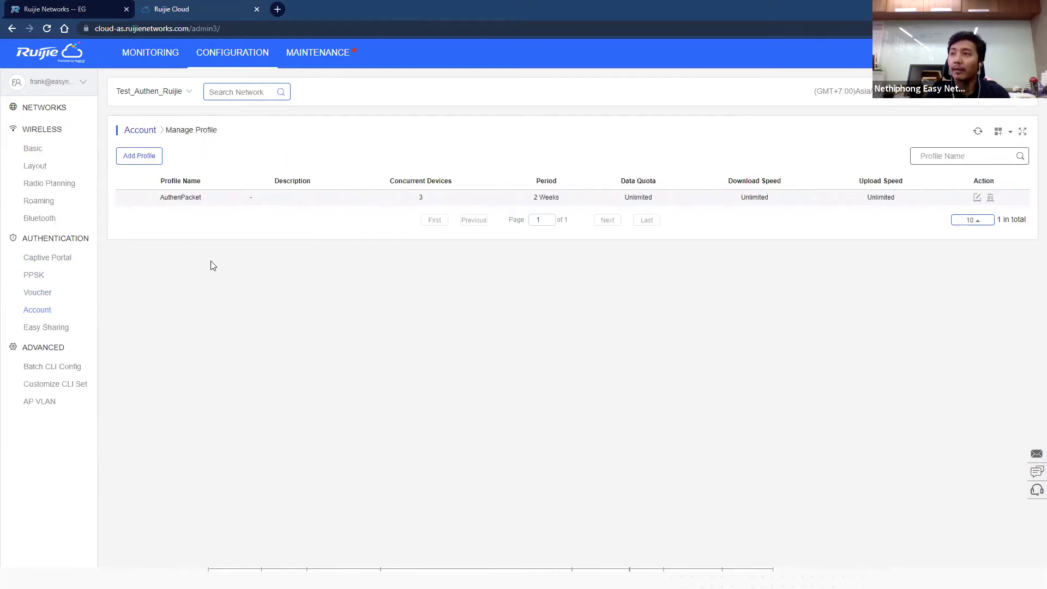
pyautogui.click(976, 200)
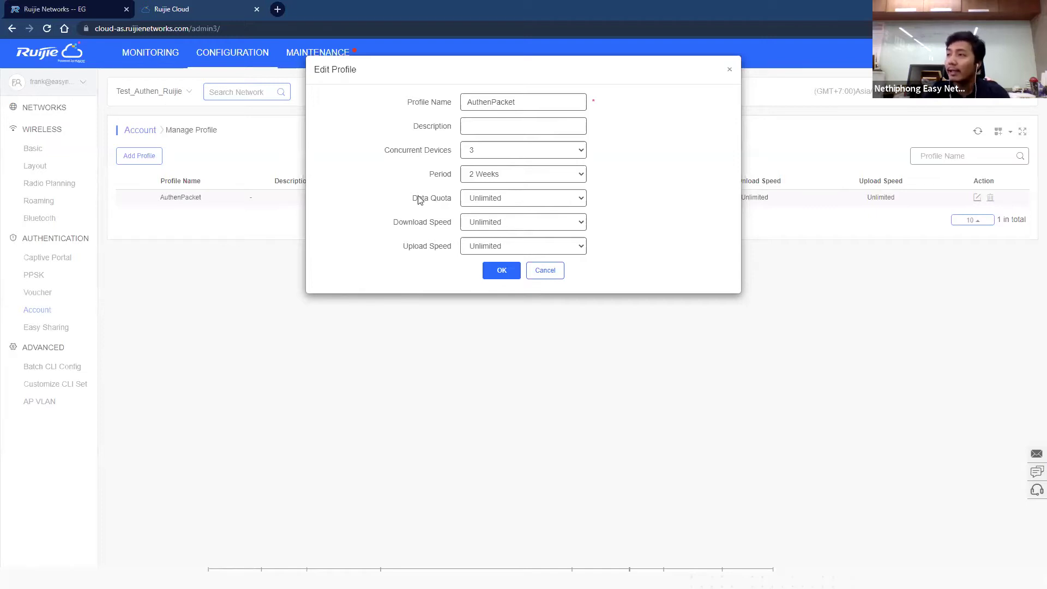
# Set the AuthenPacket profile to 2 concurrent devices, a 1 Day period and unlimited data quota
pyautogui.click(493, 155)
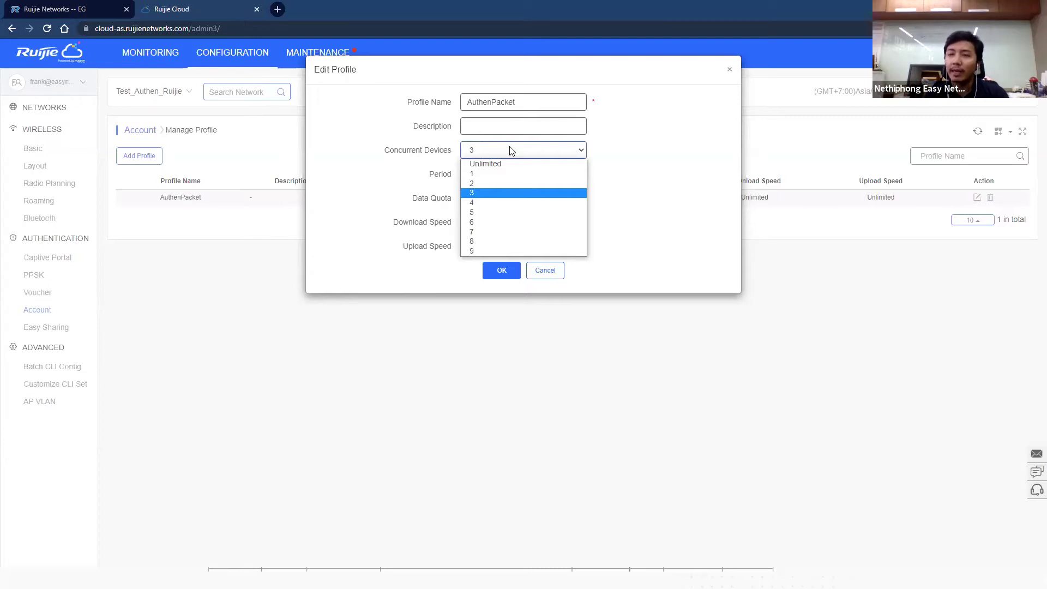
pyautogui.click(476, 188)
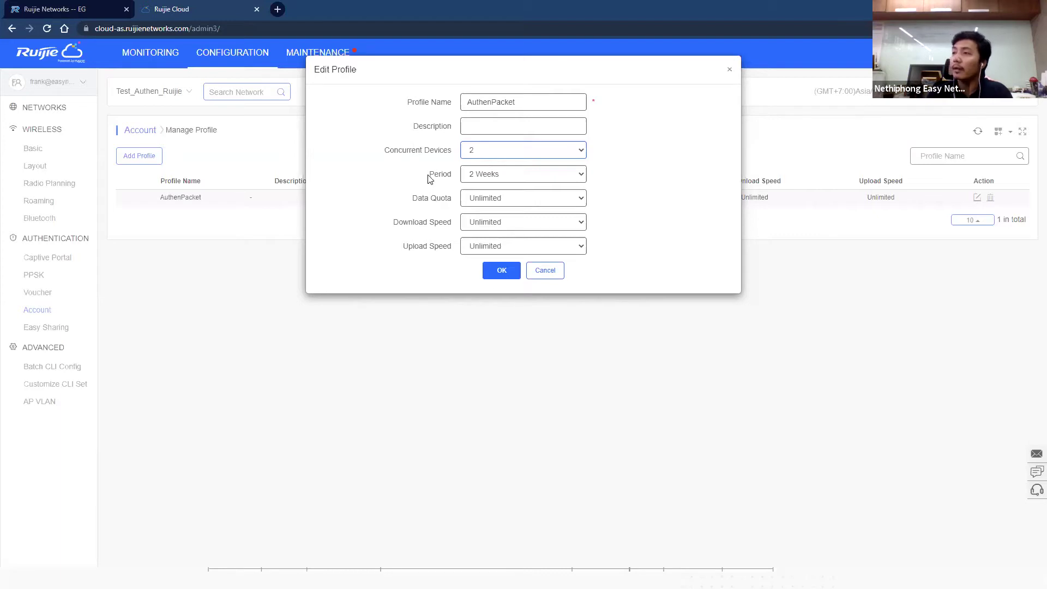
pyautogui.click(528, 175)
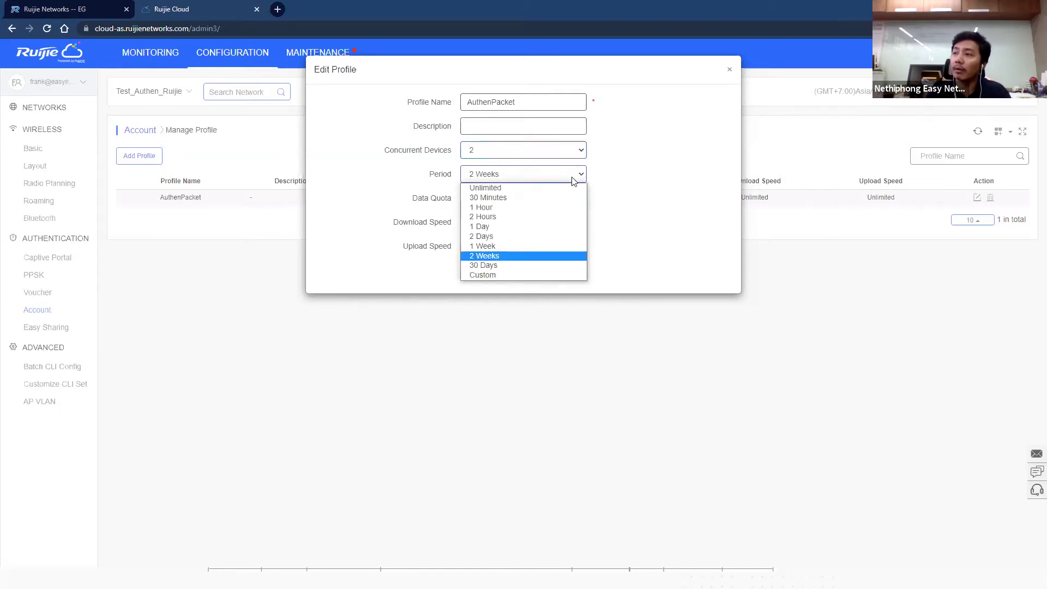
pyautogui.click(533, 226)
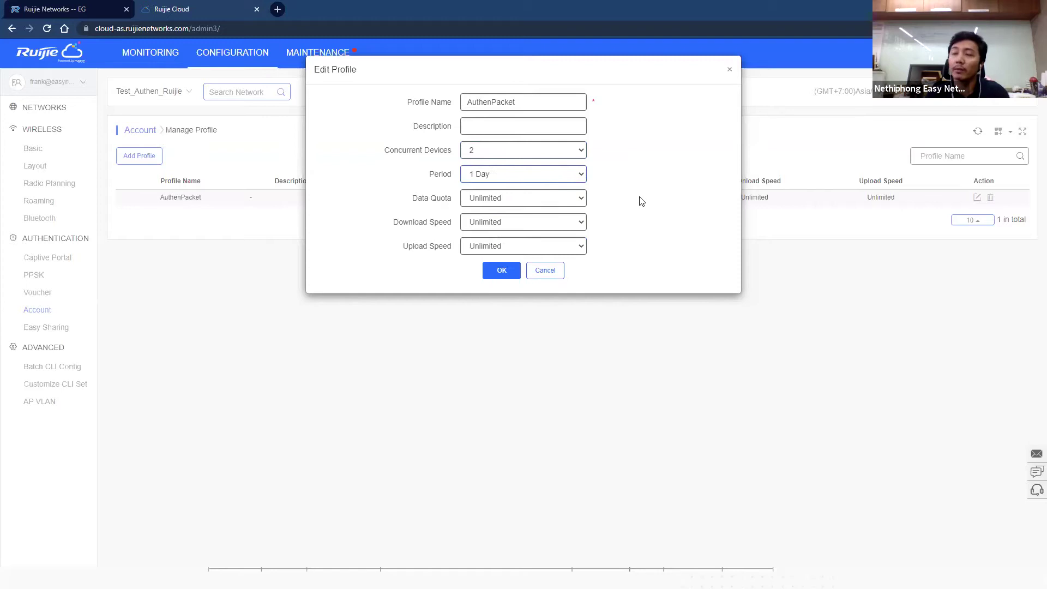
pyautogui.moveTo(410, 199); pyautogui.dragTo(453, 200)
pyautogui.click(453, 200)
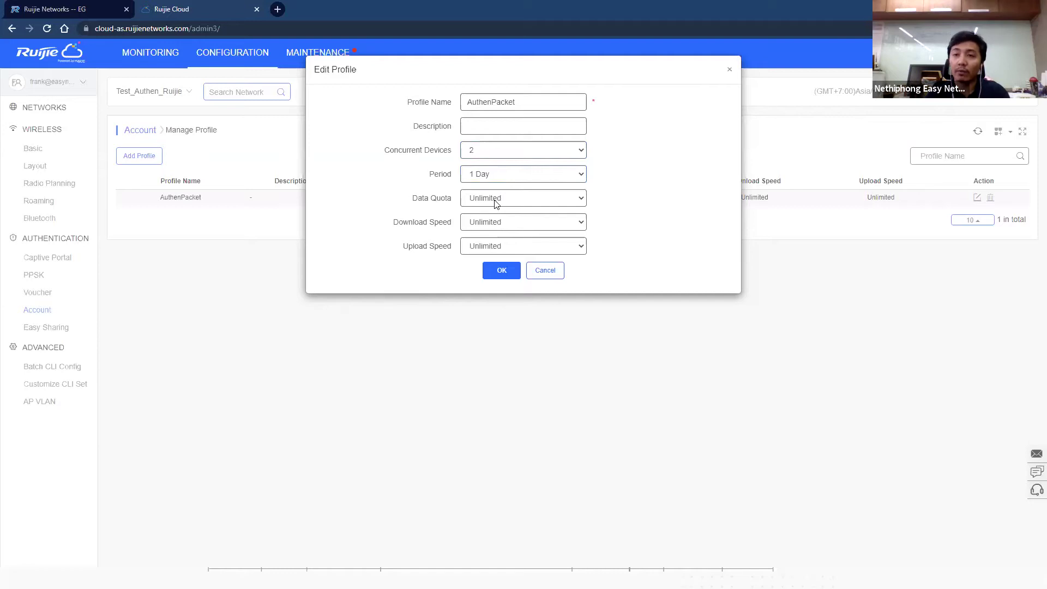
pyautogui.click(494, 200)
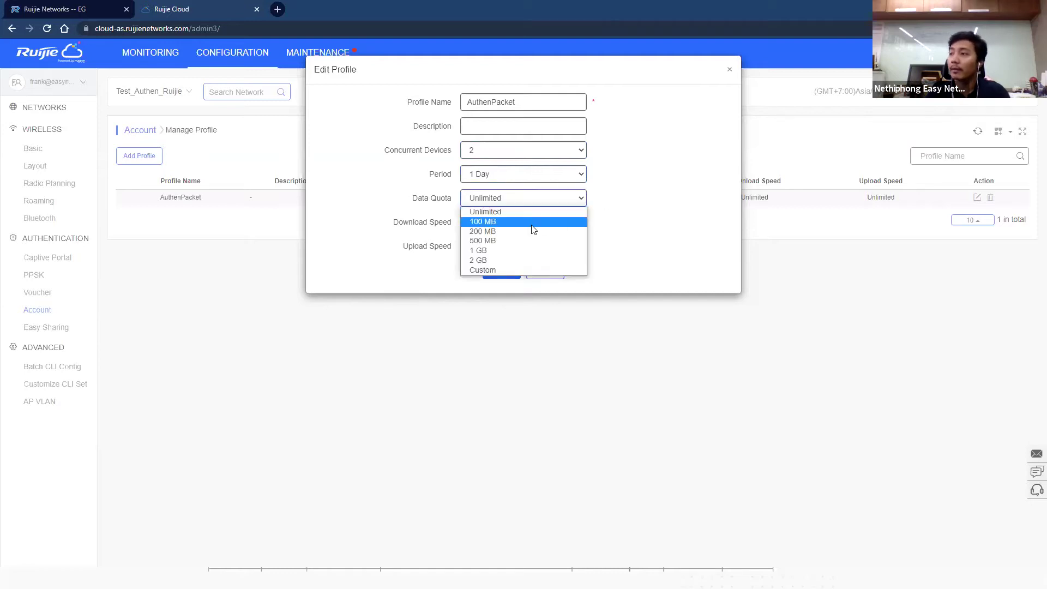
pyautogui.click(508, 211)
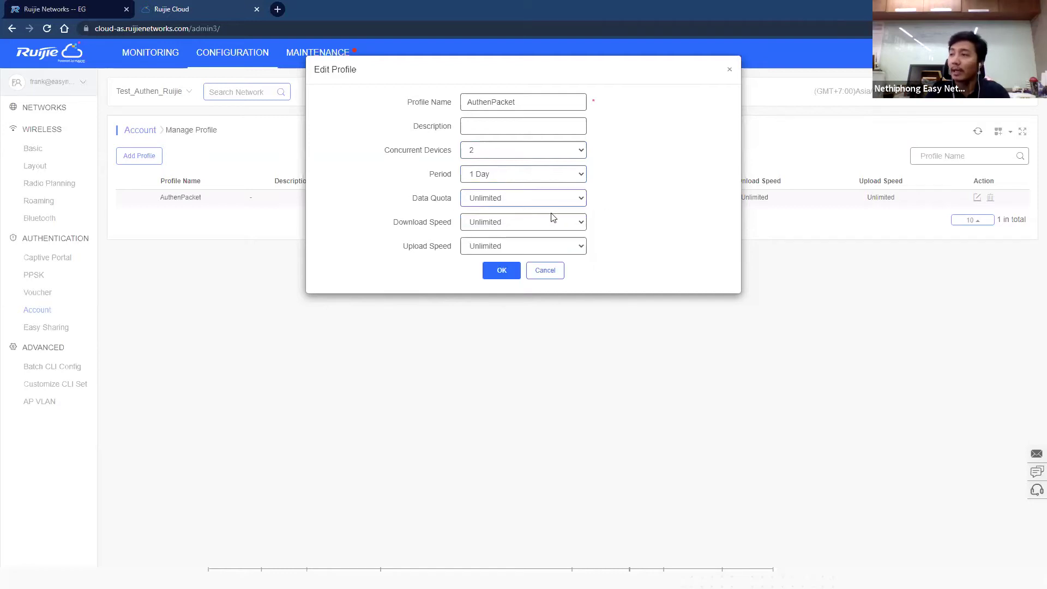
# Set 10 Mbps download and upload speeds, save the profile, and return to the account list
pyautogui.click(502, 222)
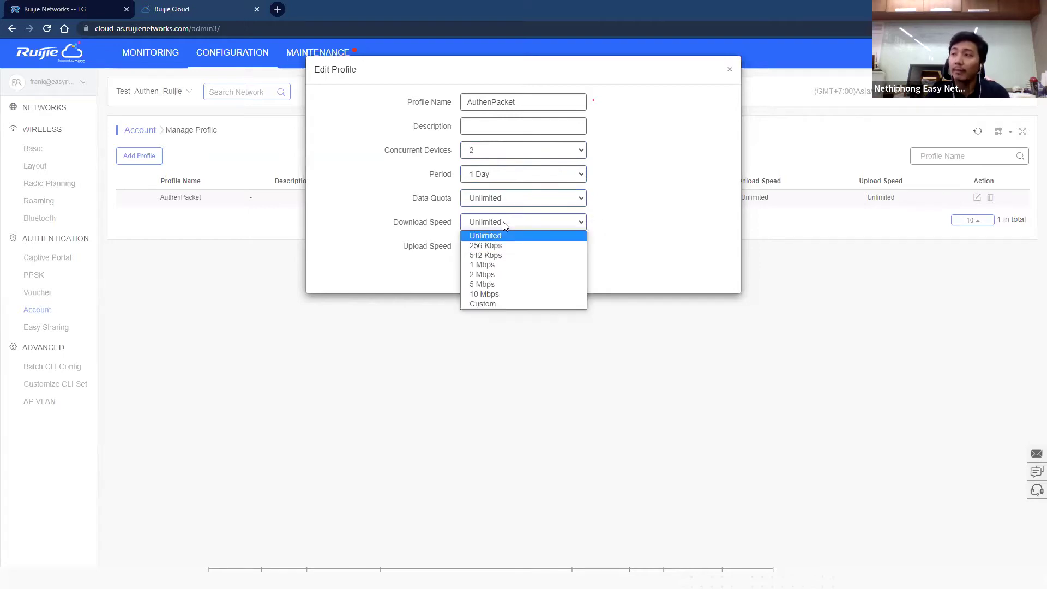
pyautogui.click(496, 294)
pyautogui.click(496, 248)
pyautogui.click(489, 320)
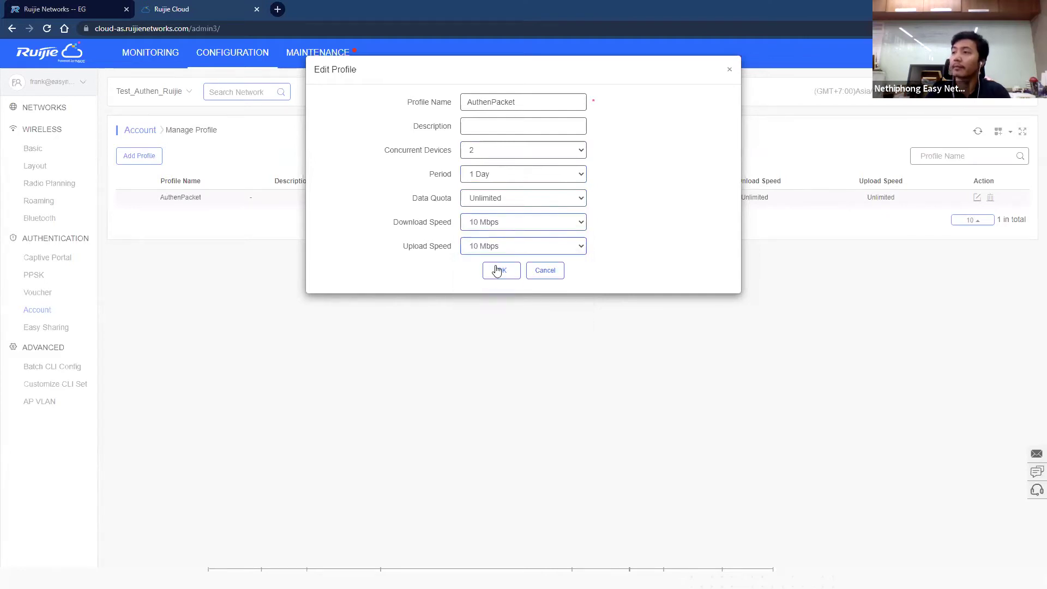
pyautogui.click(496, 271)
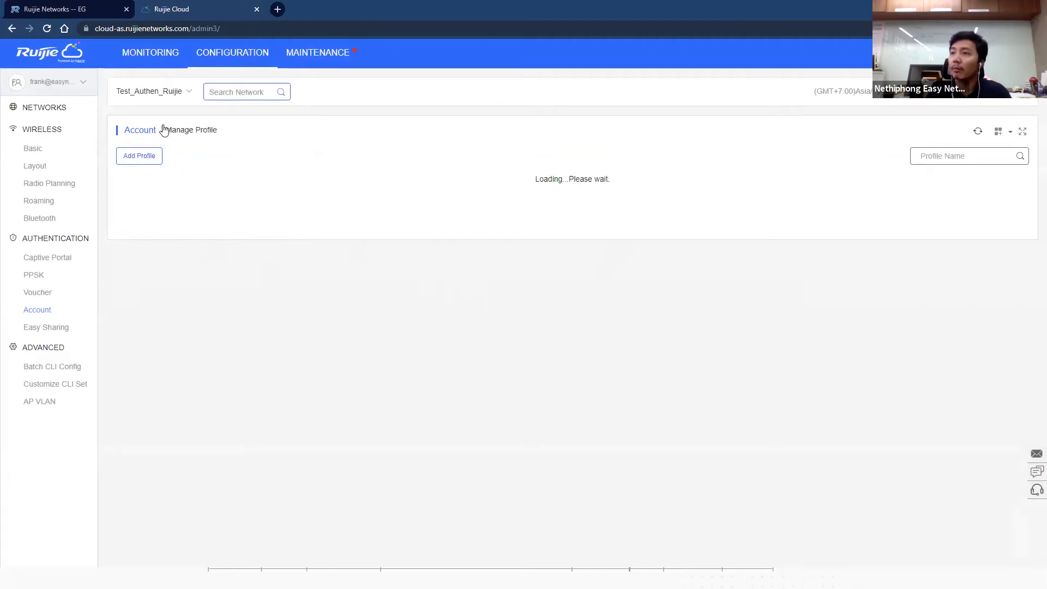
pyautogui.click(131, 130)
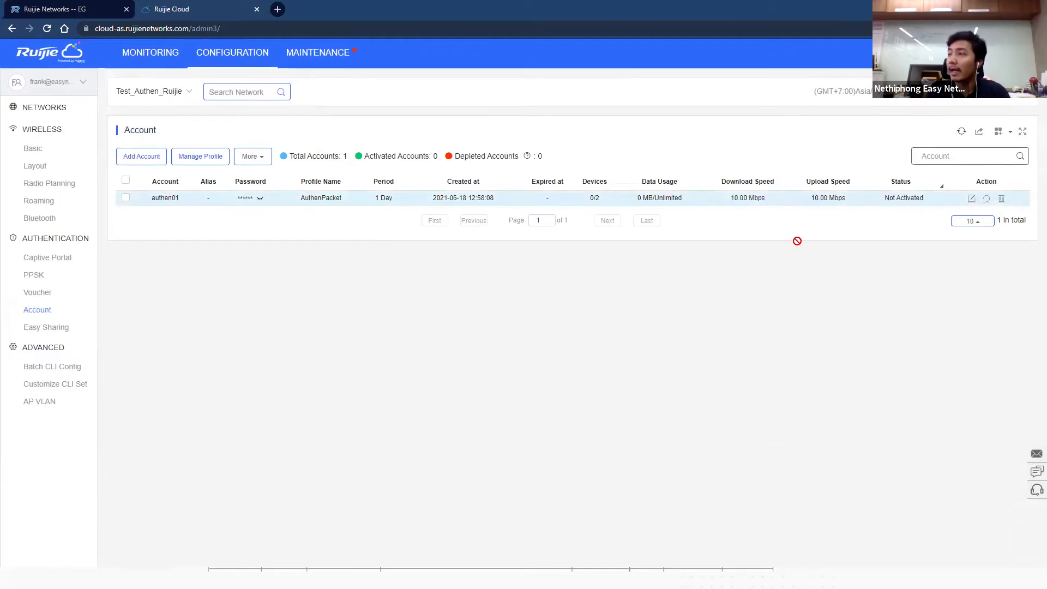
pyautogui.click(971, 198)
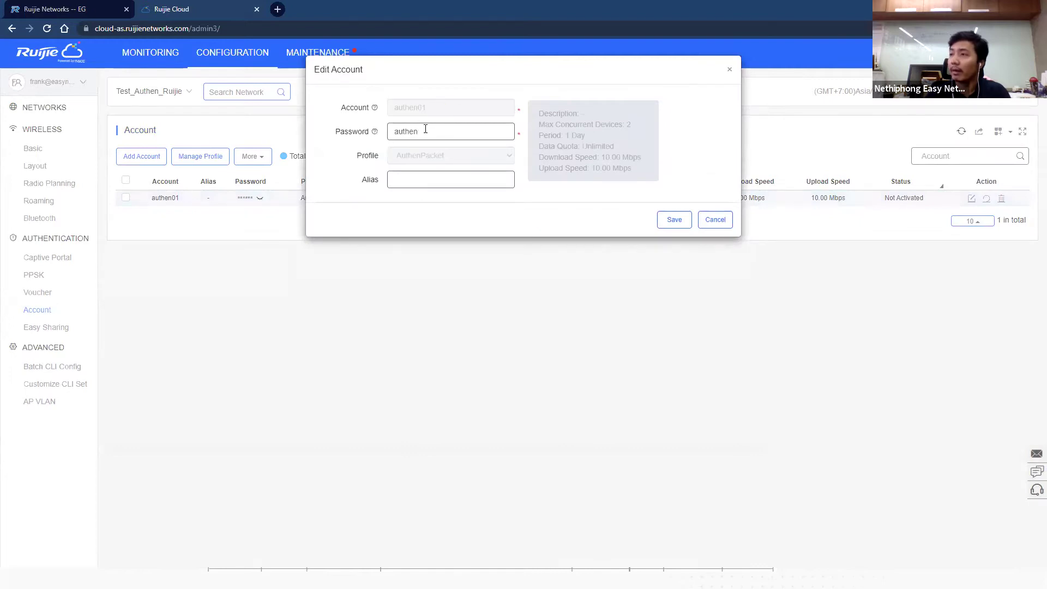
pyautogui.click(717, 220)
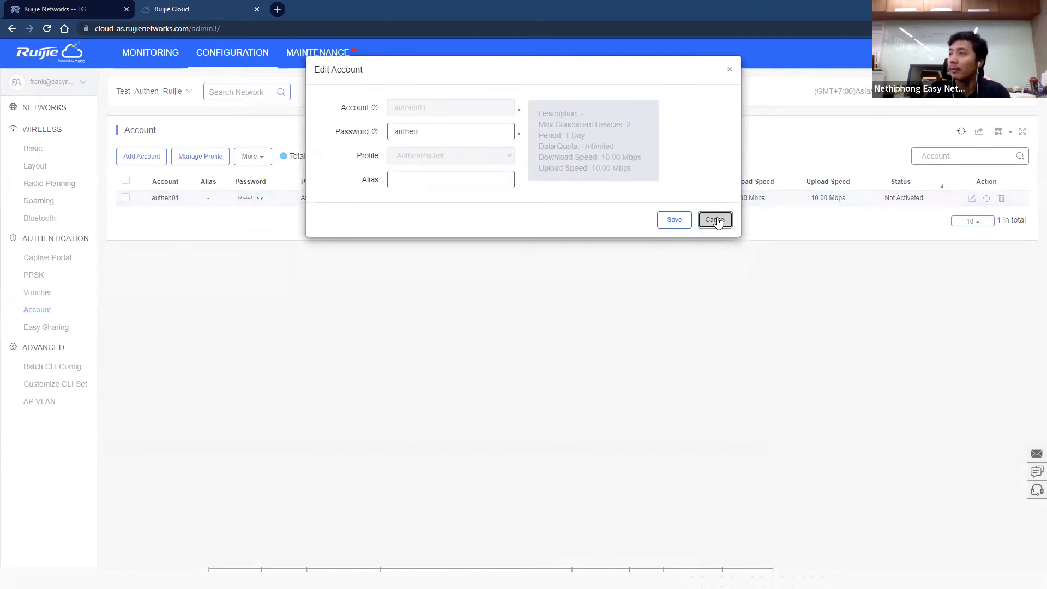
pyautogui.click(141, 156)
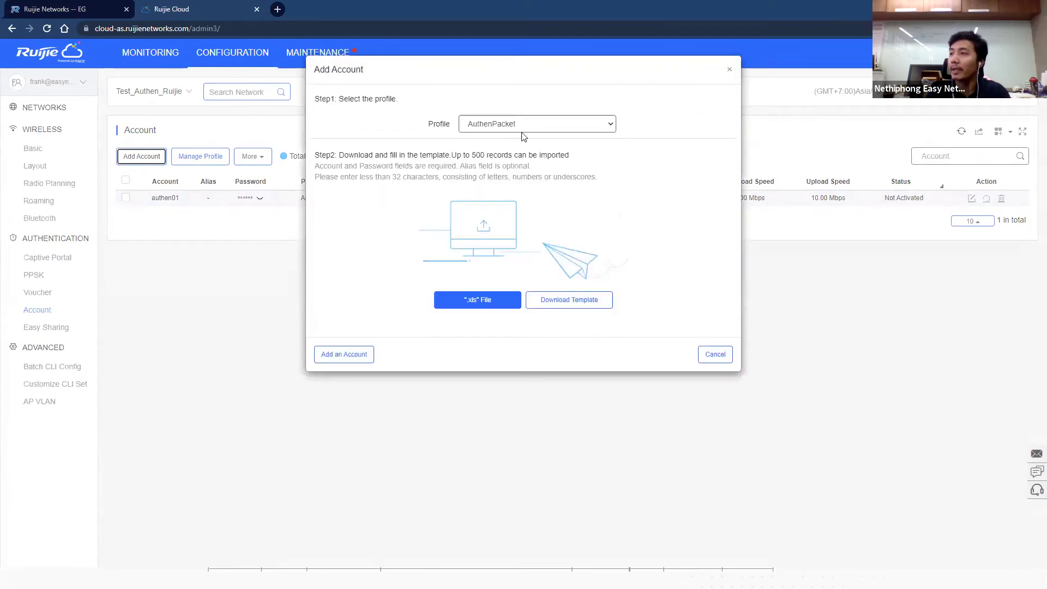
pyautogui.click(344, 355)
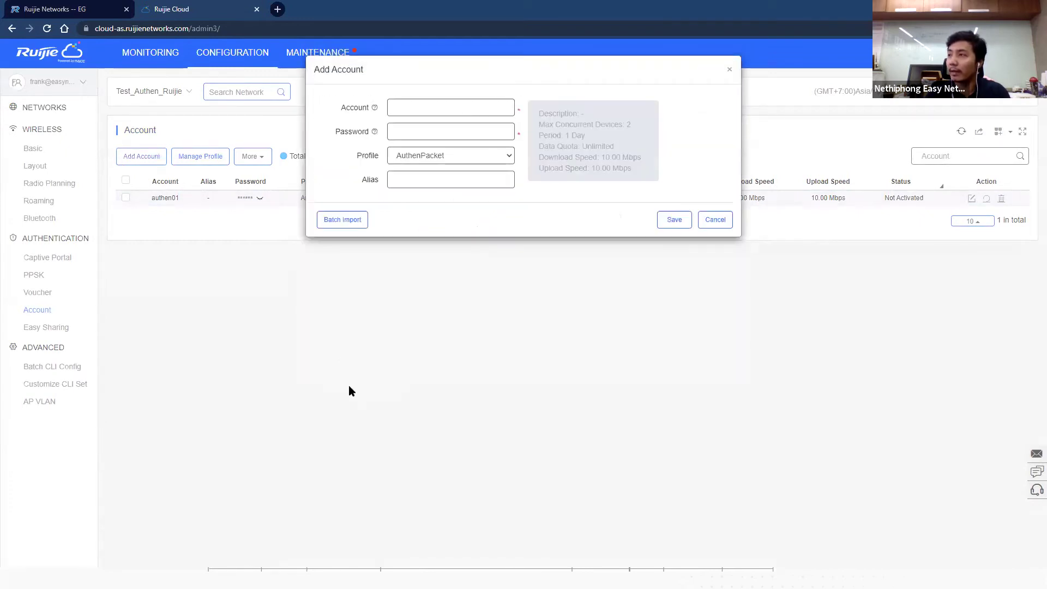
pyautogui.click(410, 106)
pyautogui.press('Tab')
pyautogui.click(371, 155)
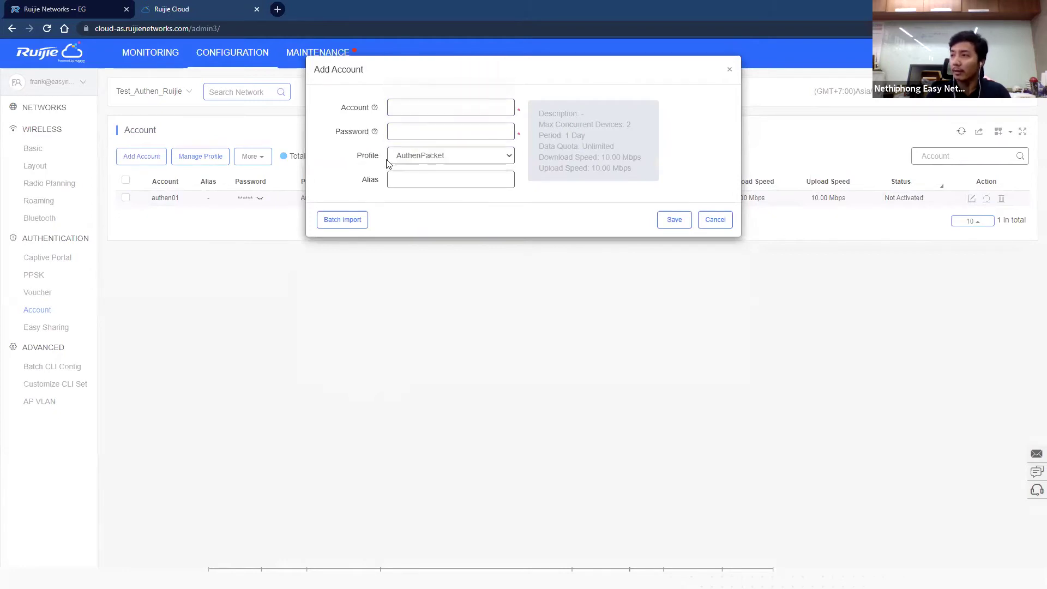
pyautogui.click(448, 157)
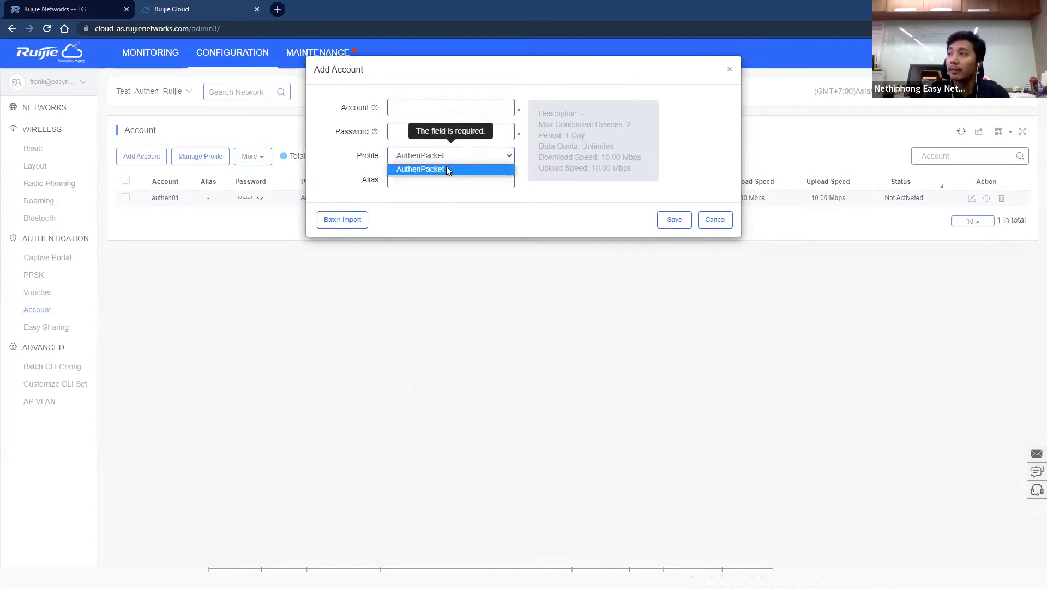
pyautogui.click(446, 169)
pyautogui.click(713, 221)
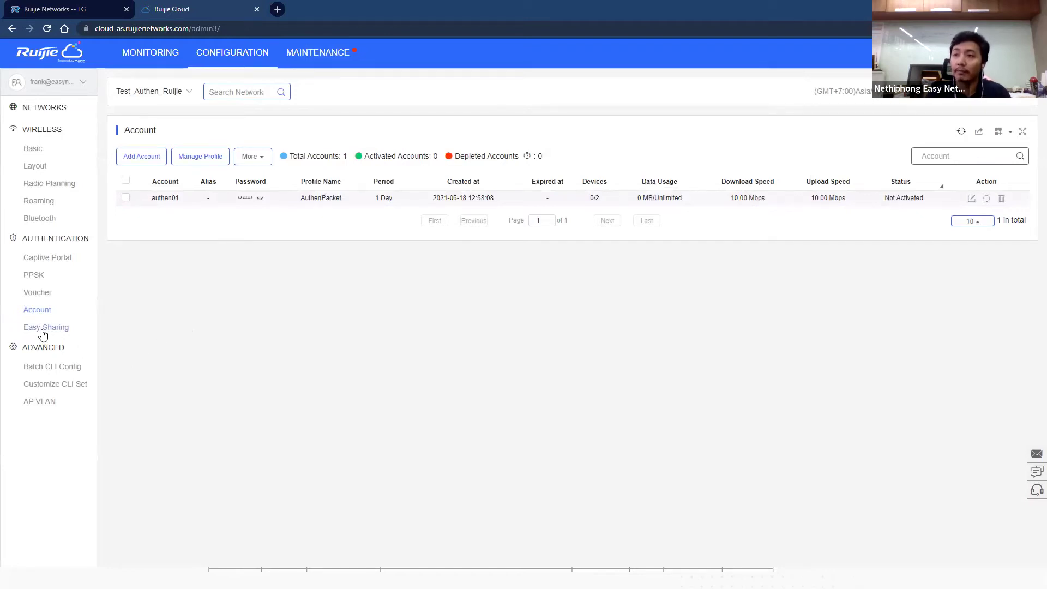
# From the voucher list, open the VoucherPacket package for editing and review its name, description and price
pyautogui.click(43, 295)
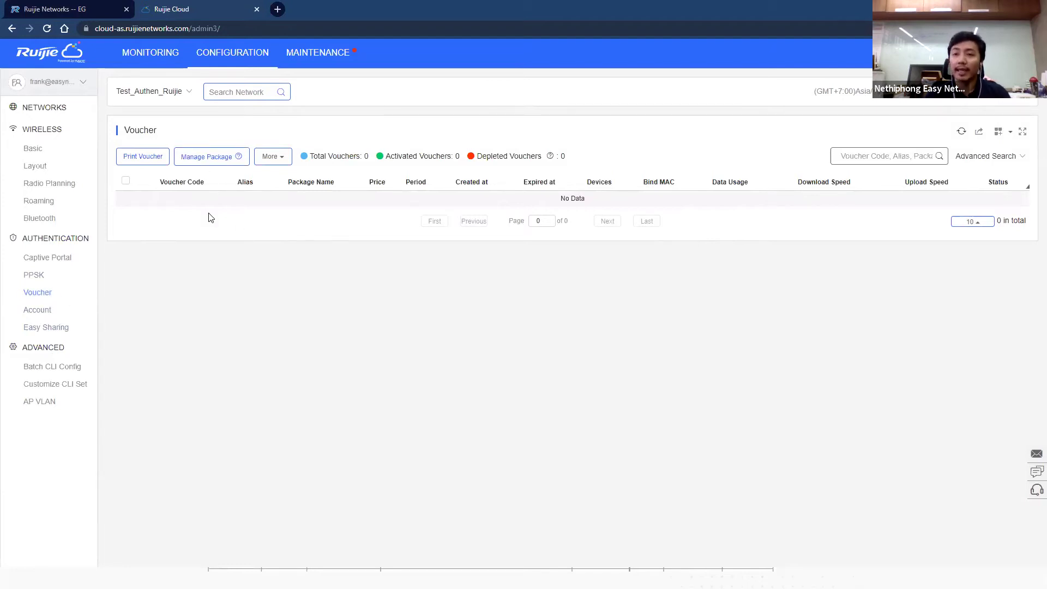
pyautogui.click(196, 161)
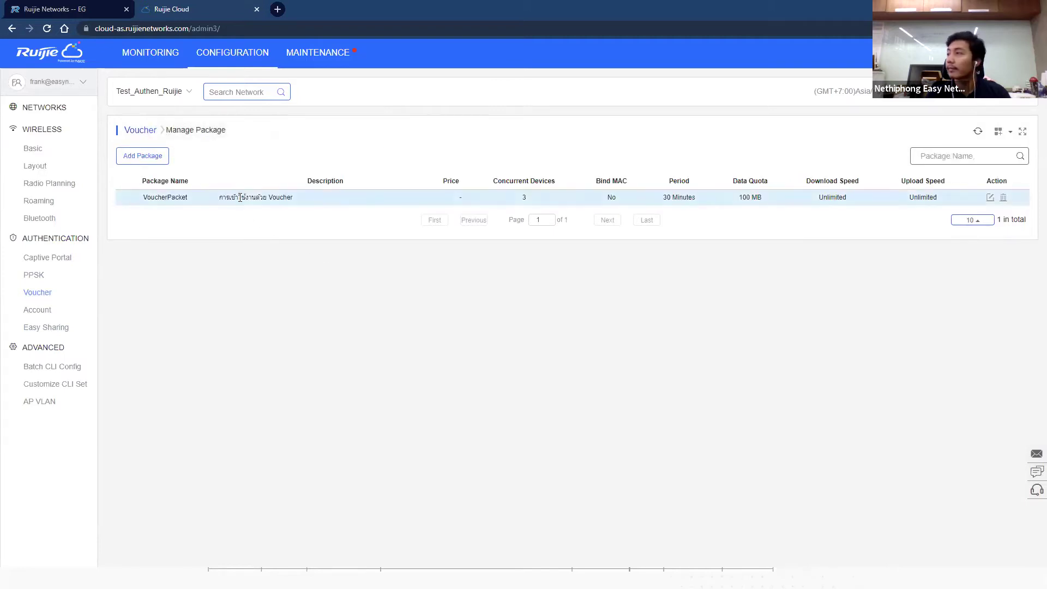
pyautogui.click(990, 198)
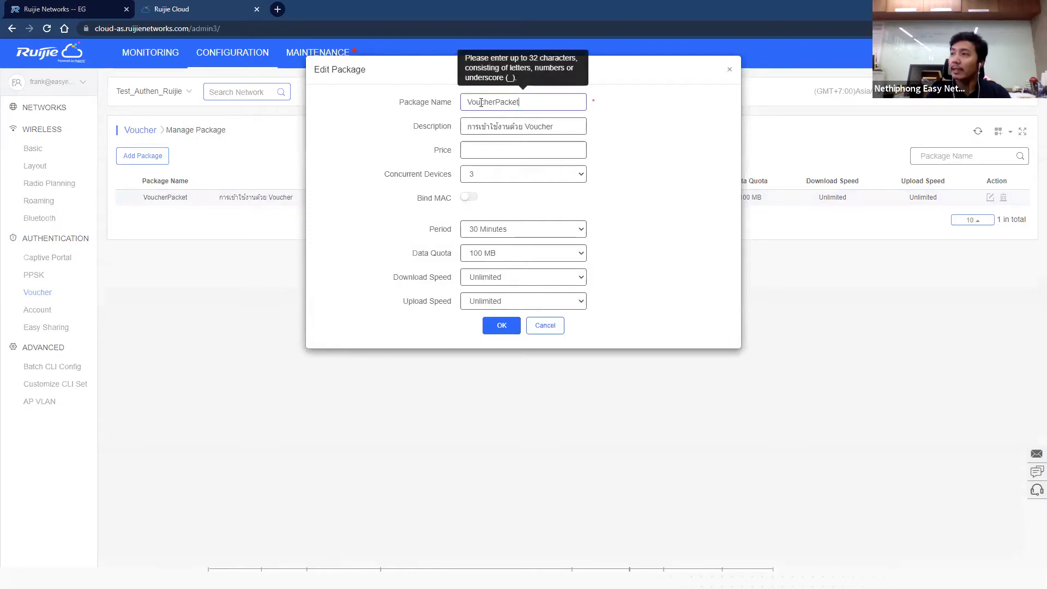
pyautogui.moveTo(544, 101); pyautogui.dragTo(447, 101)
pyautogui.click(448, 123)
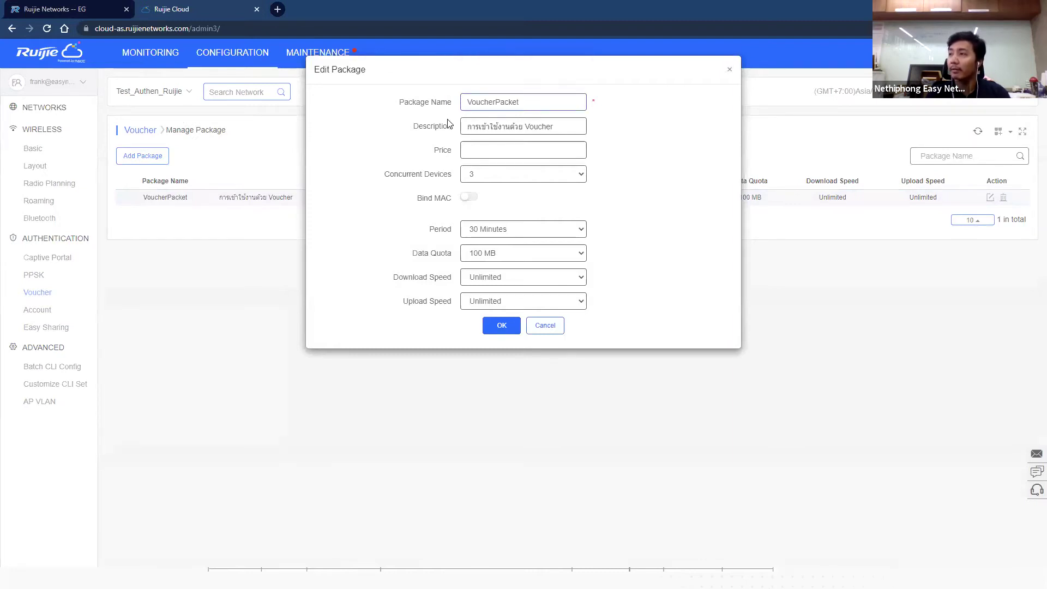
pyautogui.moveTo(584, 129); pyautogui.dragTo(464, 127)
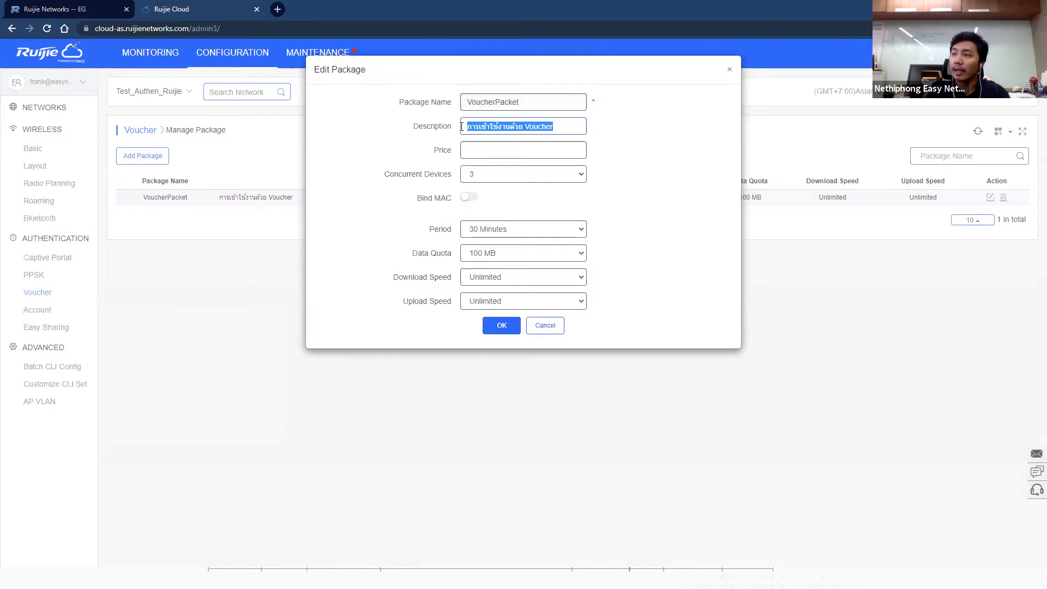
pyautogui.click(560, 121)
pyautogui.click(544, 150)
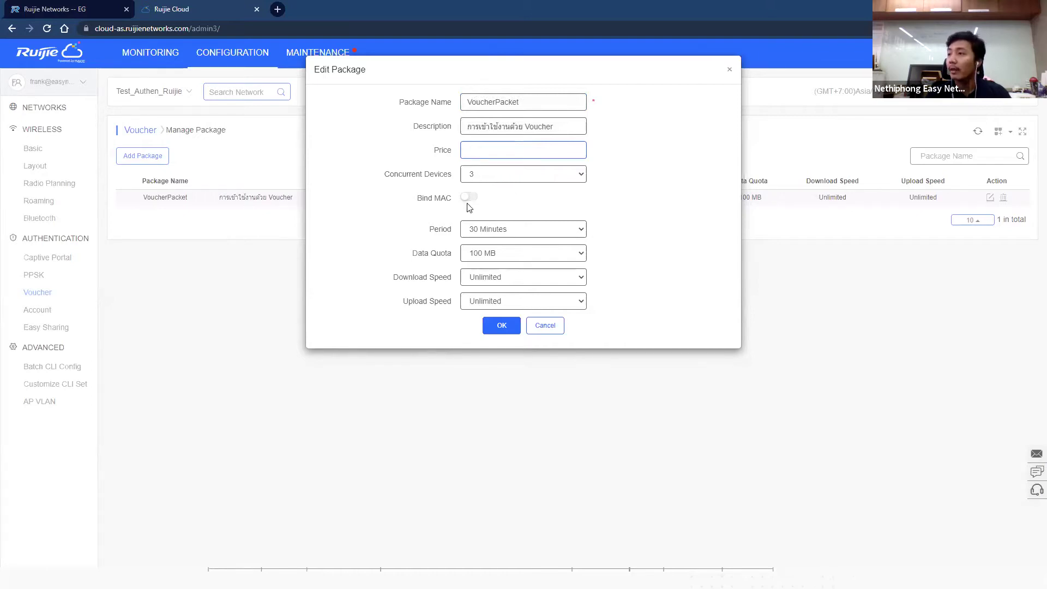
# Give VoucherPacket a 1 Day period, unlimited data and 10 Mbps download/upload, save, and return to Voucher
pyautogui.click(479, 232)
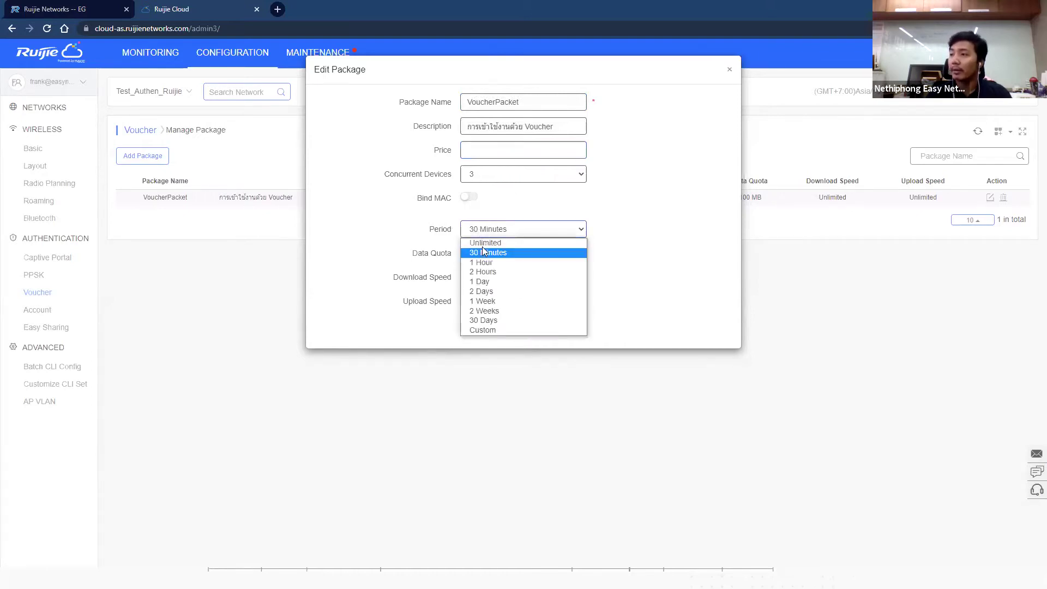
pyautogui.click(480, 281)
pyautogui.click(484, 256)
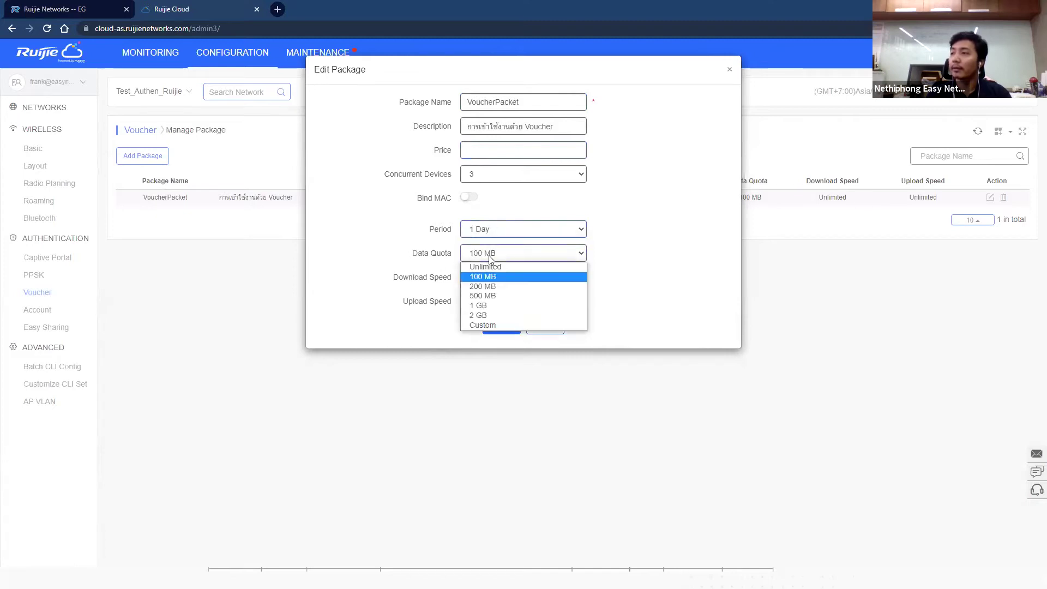
pyautogui.click(482, 269)
pyautogui.click(482, 279)
pyautogui.click(483, 345)
pyautogui.click(483, 304)
pyautogui.click(487, 373)
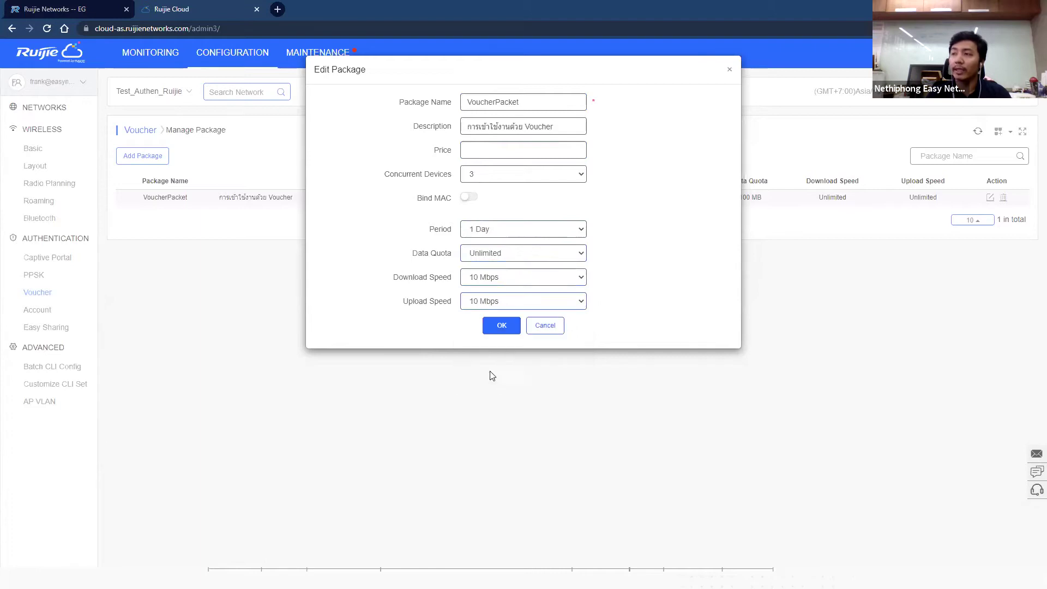
pyautogui.click(499, 328)
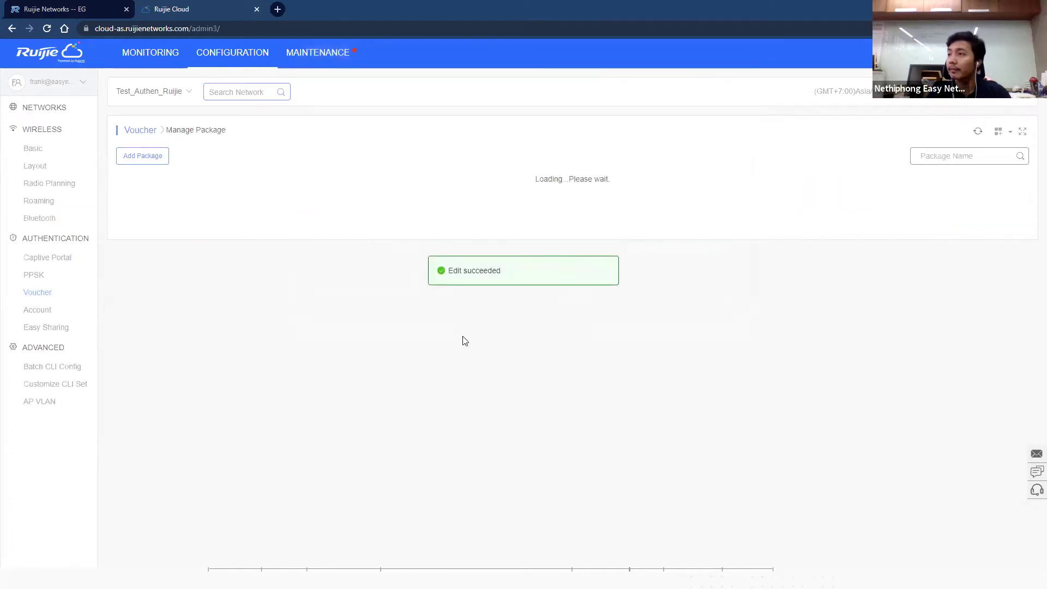
pyautogui.click(144, 131)
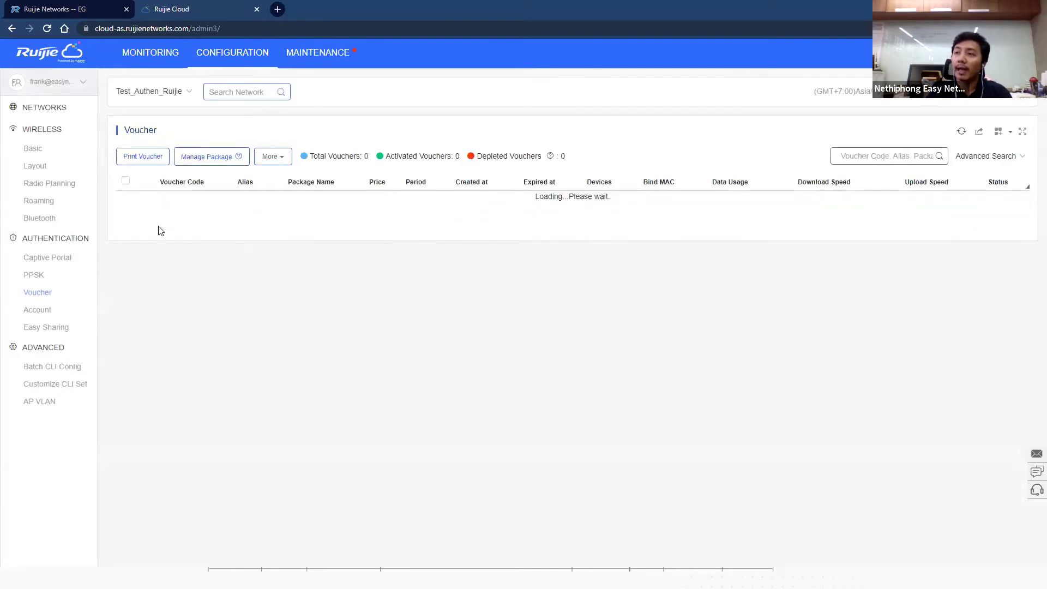
# Start a print batch of 5 vouchers using VoucherPacket and the default Ruijie logo
pyautogui.click(132, 163)
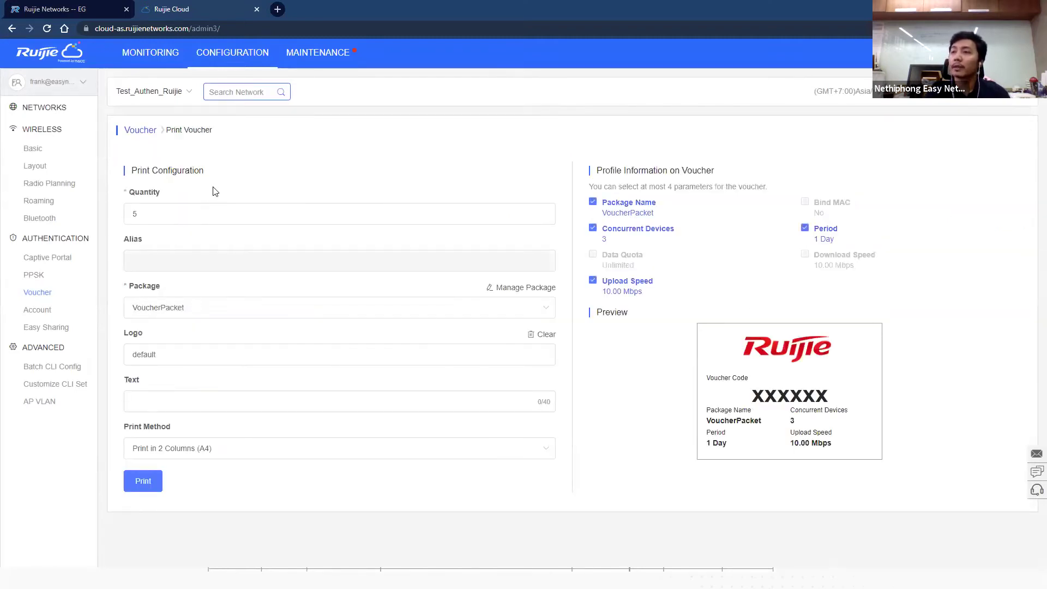
pyautogui.doubleClick(147, 215)
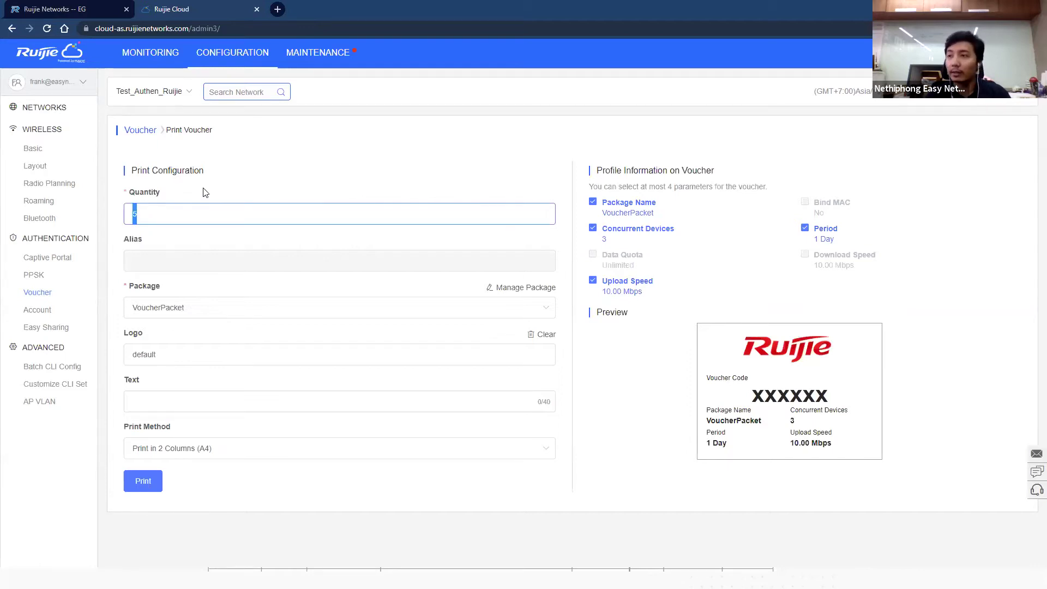
pyautogui.write('4')
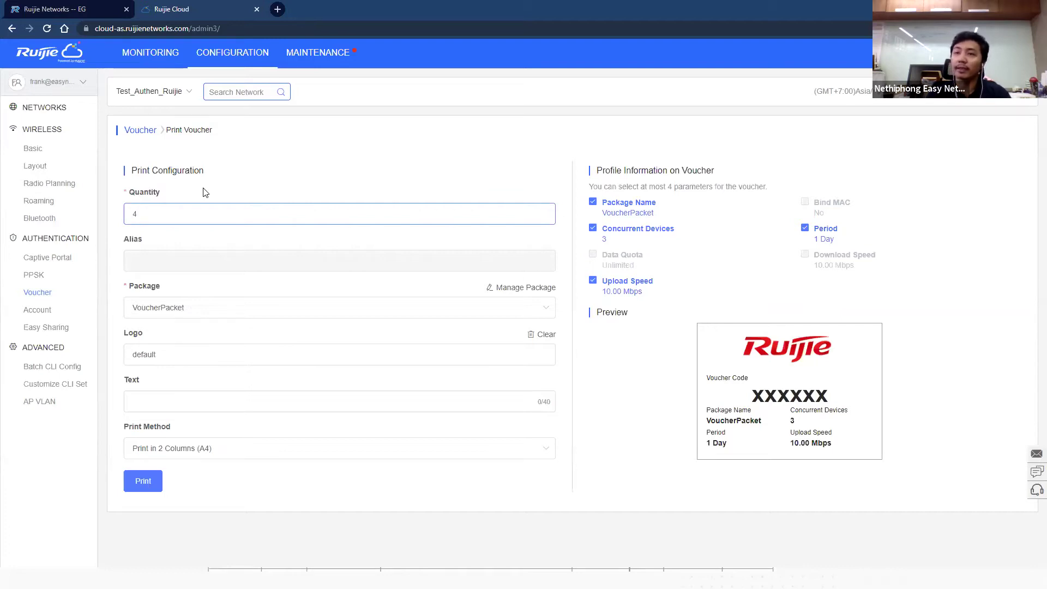
pyautogui.press('BackSpace')
pyautogui.write('5')
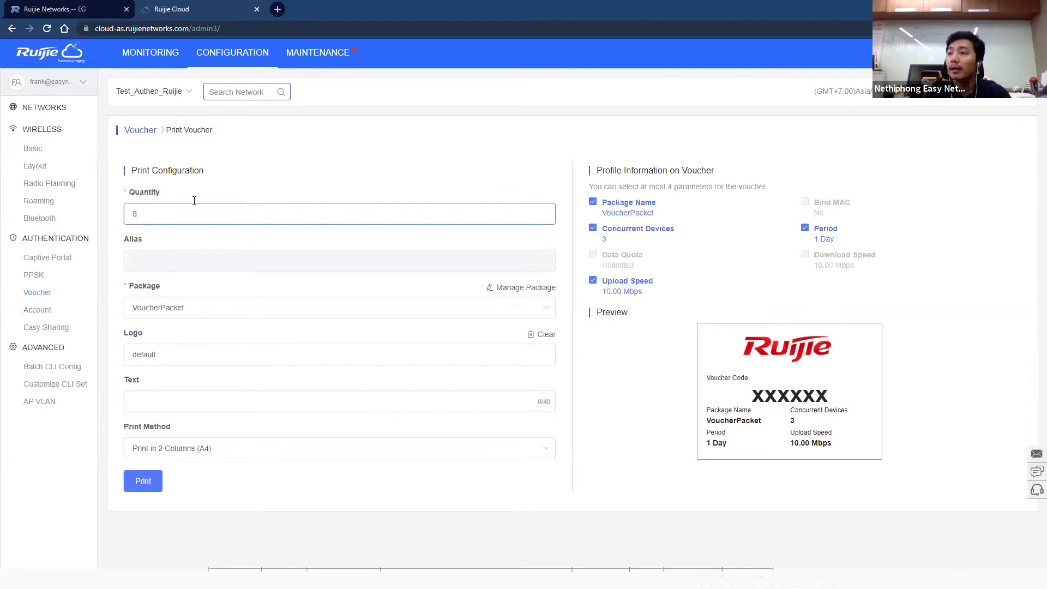
pyautogui.click(220, 195)
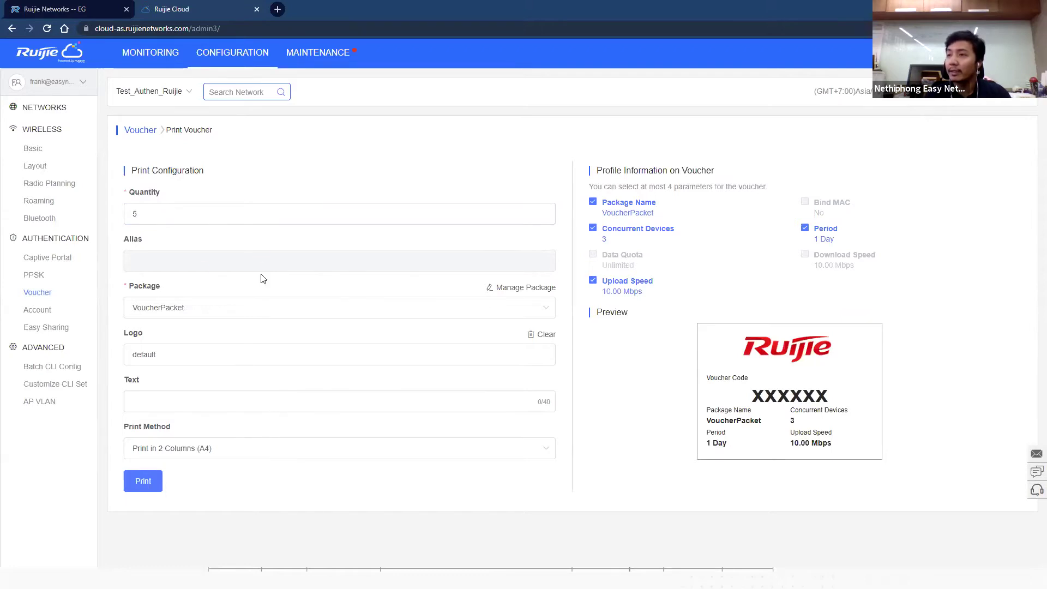
pyautogui.click(187, 313)
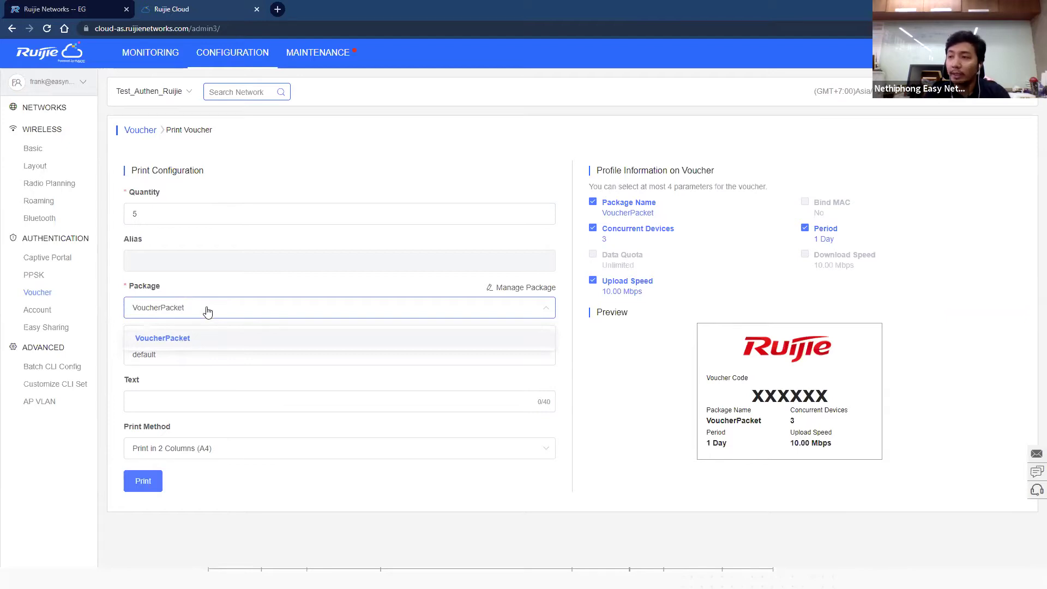
pyautogui.click(207, 310)
pyautogui.click(191, 356)
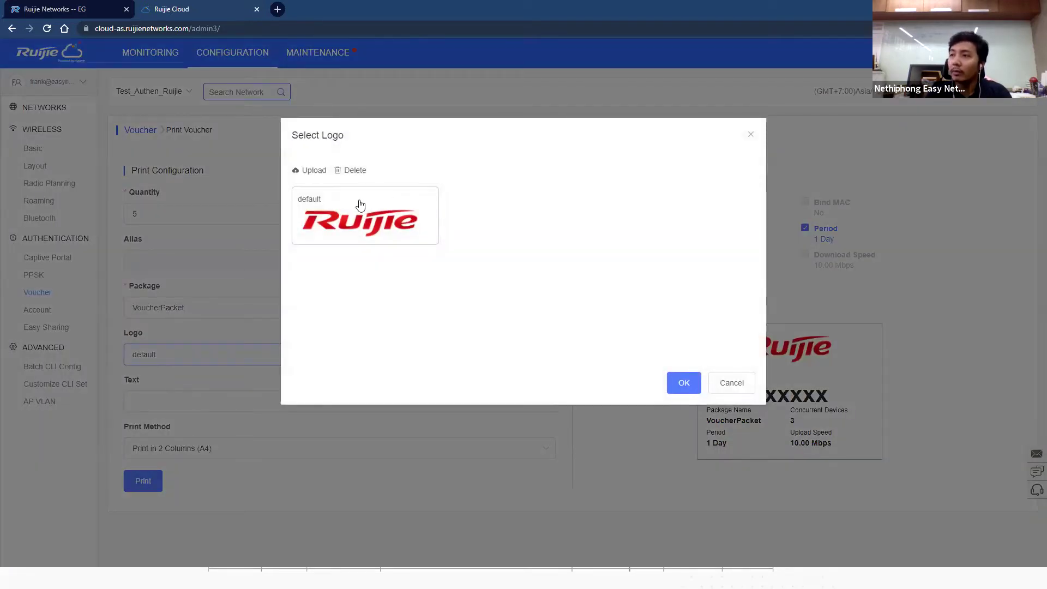
pyautogui.click(357, 234)
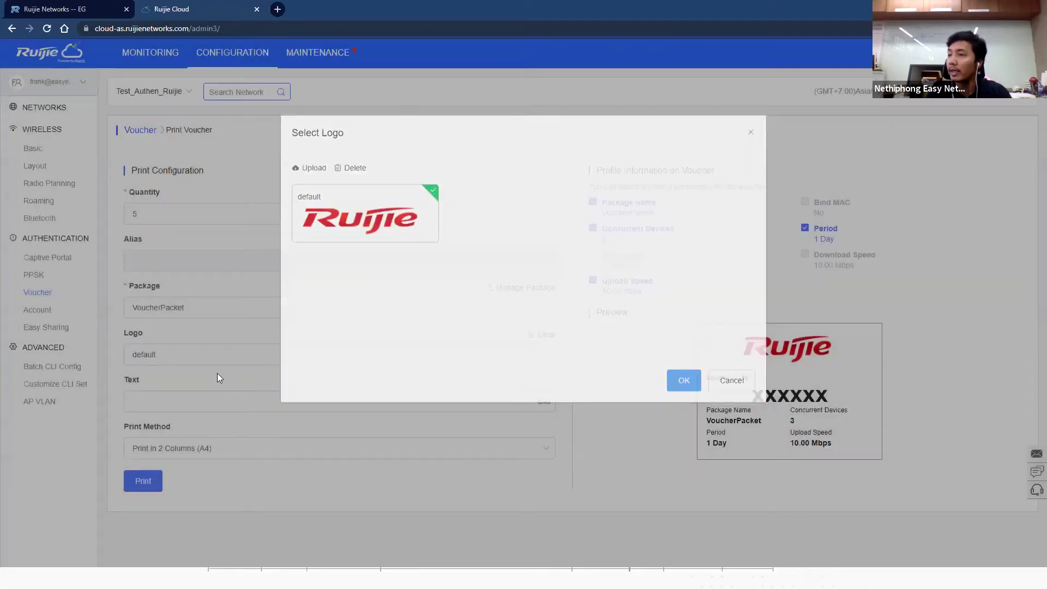
pyautogui.click(217, 376)
# Show concurrent devices, period, download and upload speed on the voucher, leaving the package name off
pyautogui.click(163, 405)
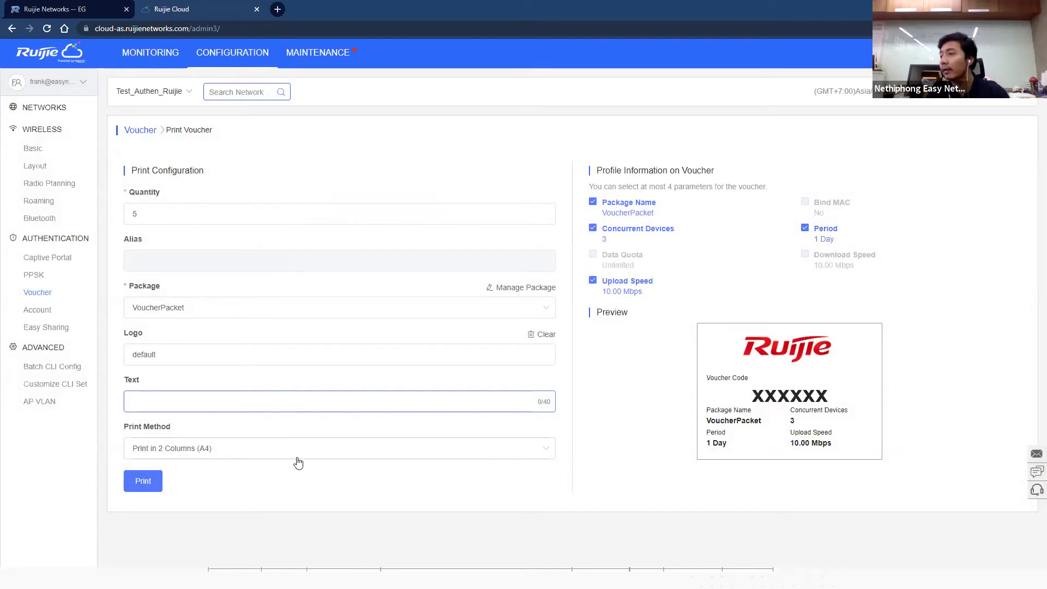
pyautogui.click(610, 205)
pyautogui.click(608, 229)
pyautogui.click(607, 288)
pyautogui.click(809, 231)
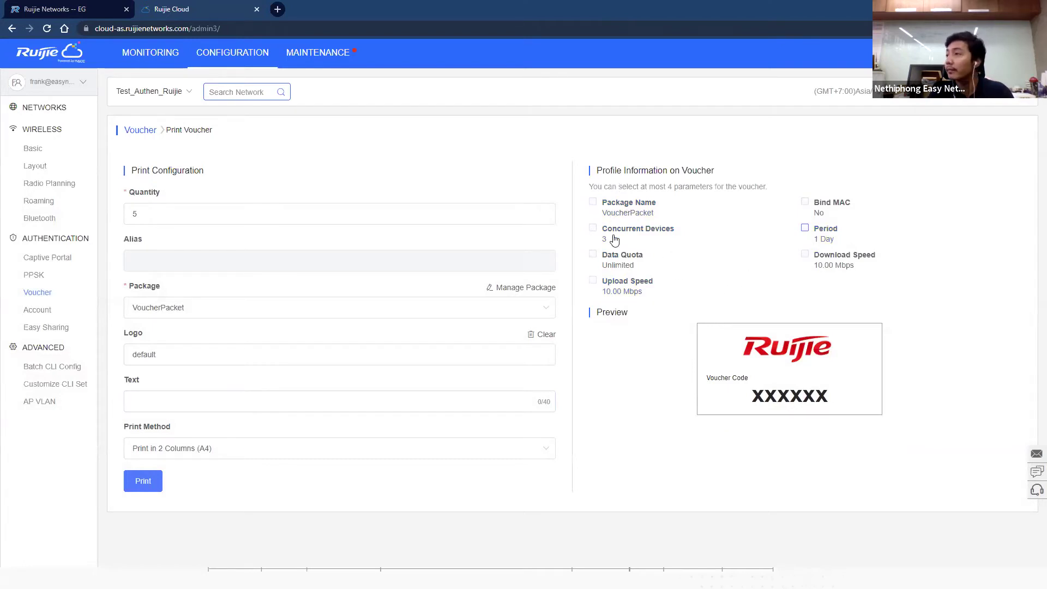
pyautogui.click(615, 211)
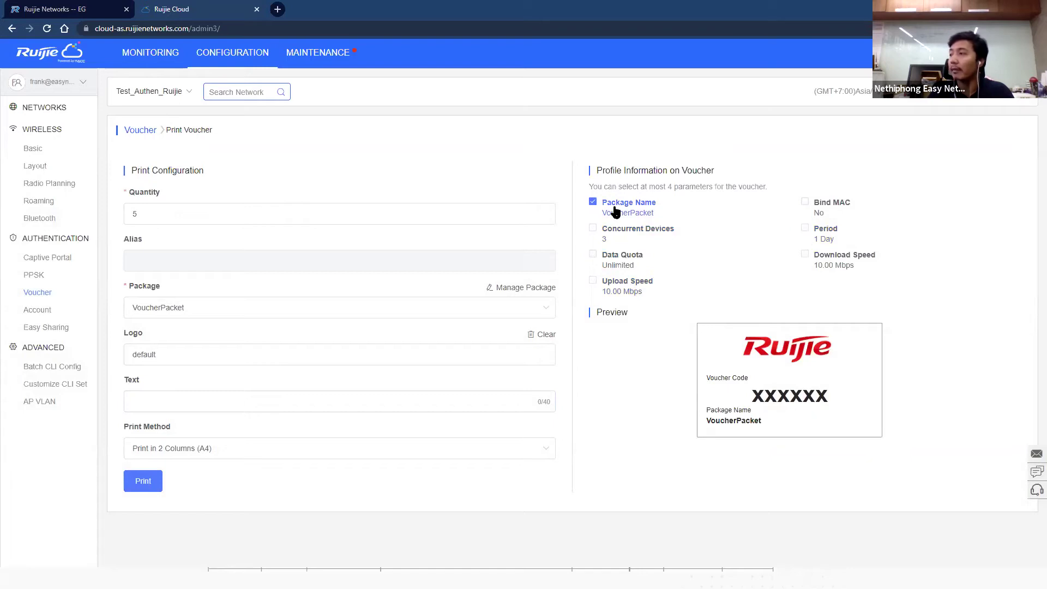
pyautogui.click(805, 234)
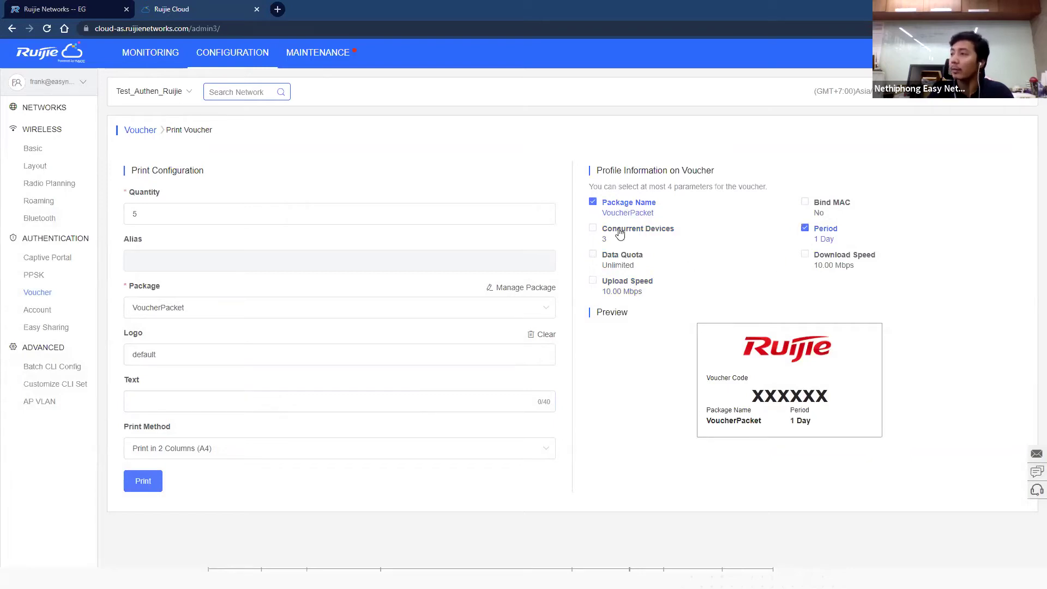
pyautogui.click(620, 233)
pyautogui.click(631, 292)
pyautogui.click(631, 210)
pyautogui.click(844, 256)
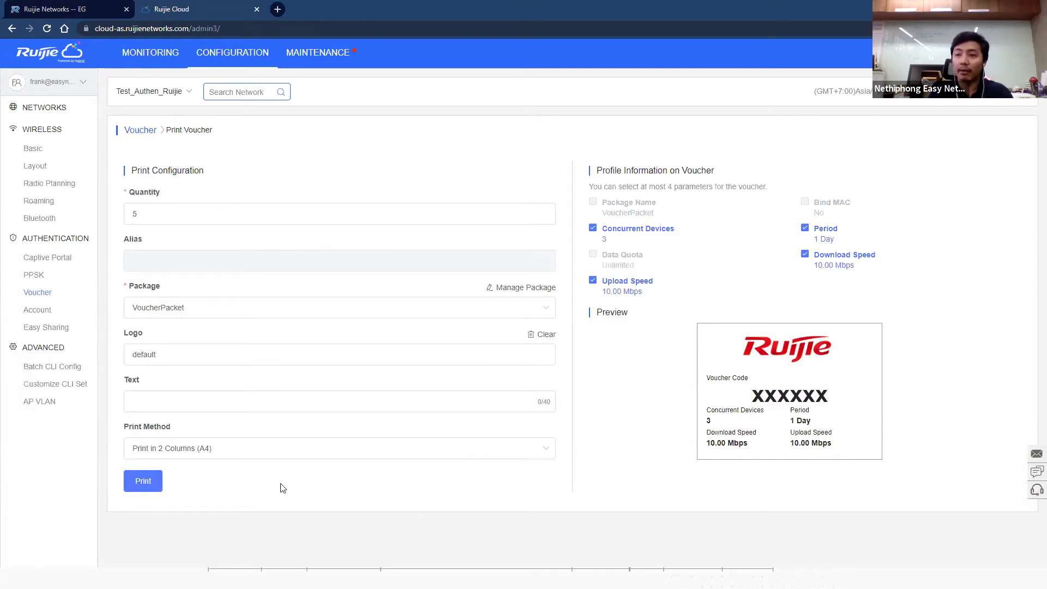
# Generate the vouchers with Print, cancelling the browser print dialog and closing the print tab
pyautogui.click(156, 484)
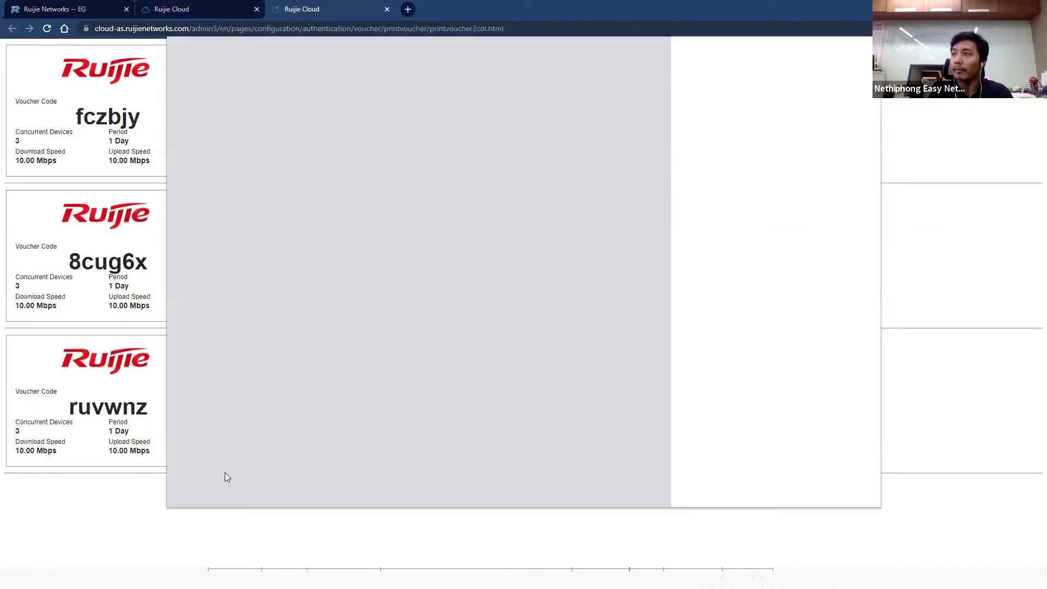
pyautogui.click(854, 489)
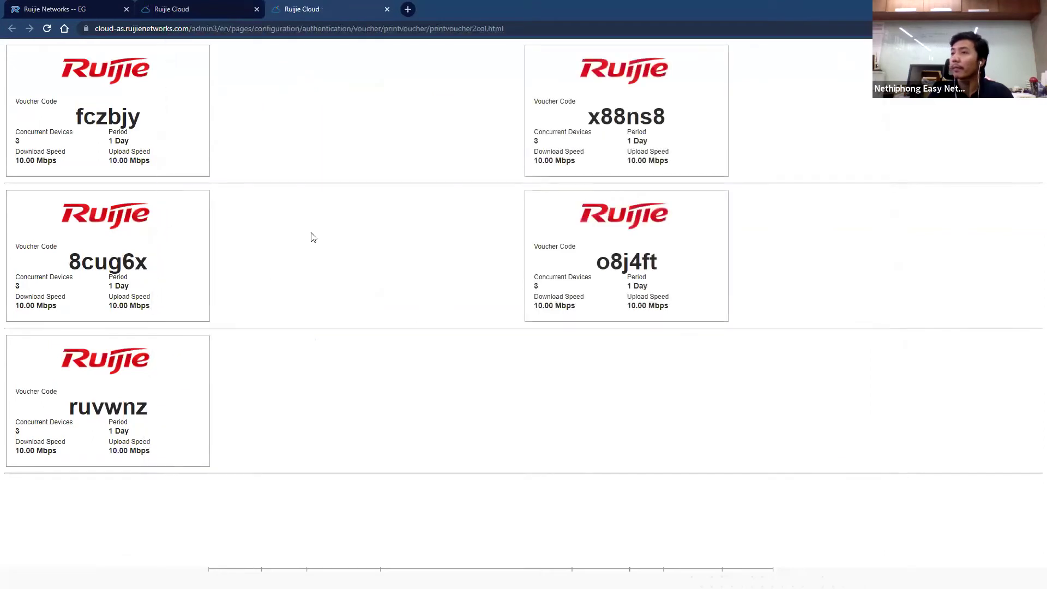
pyautogui.click(387, 10)
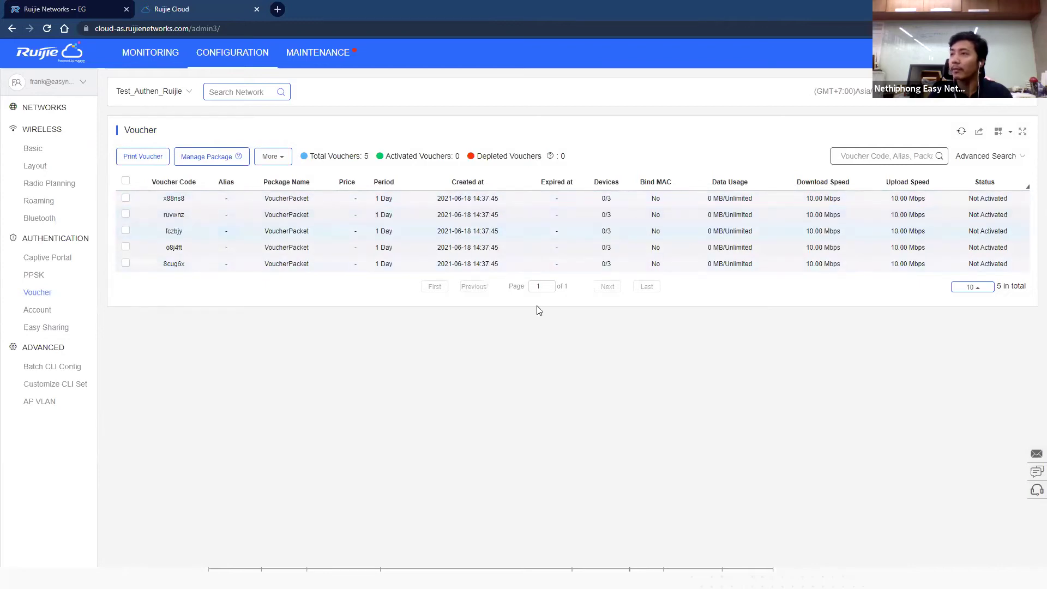
# Review the five Not Activated vouchers' codes and creation times, then switch to the slides
pyautogui.doubleClick(164, 201)
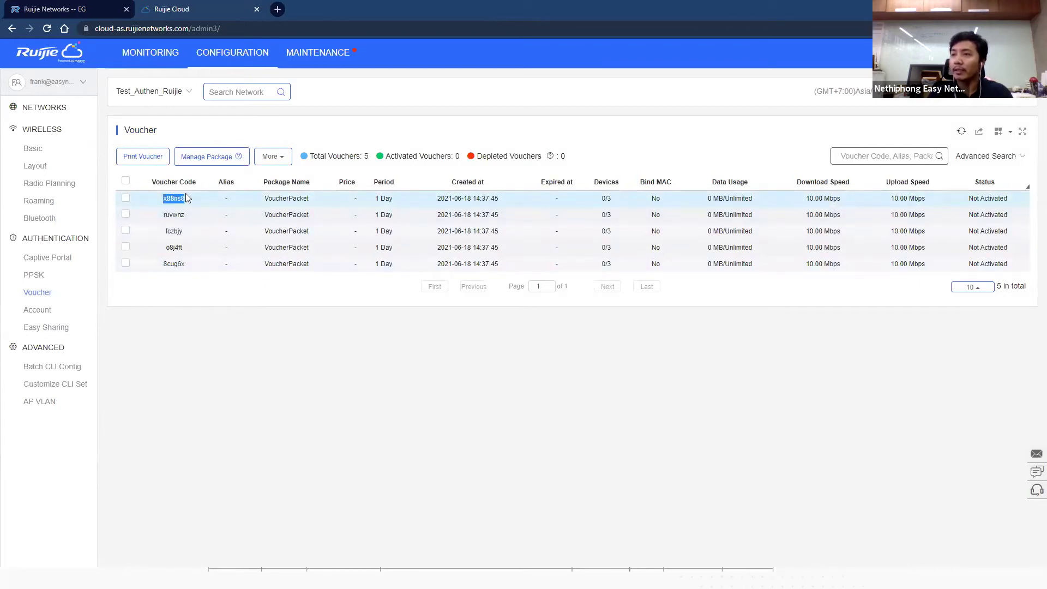
pyautogui.doubleClick(170, 248)
pyautogui.click(176, 264)
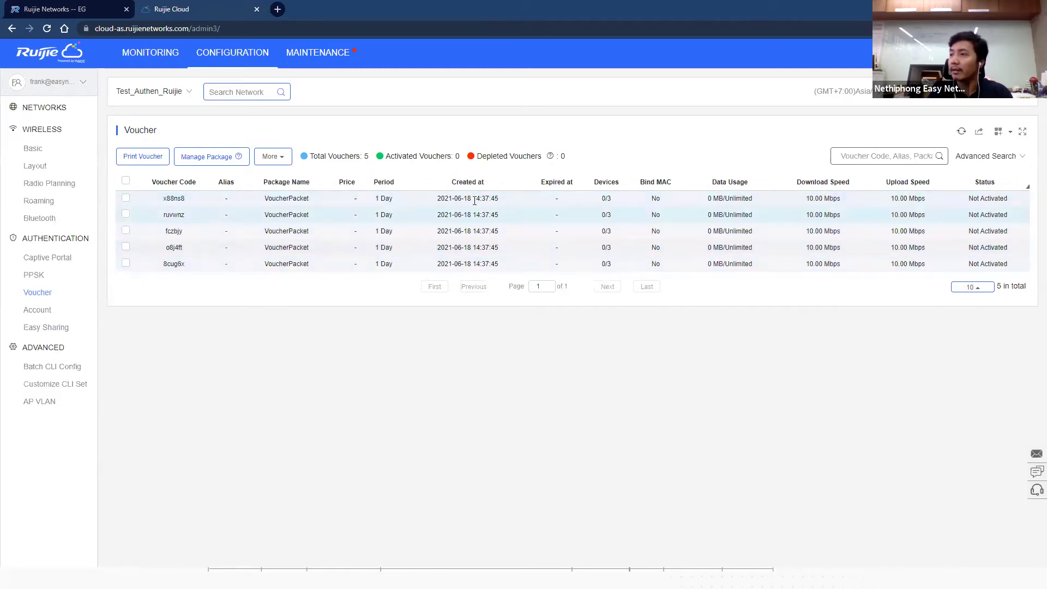
pyautogui.moveTo(474, 199); pyautogui.dragTo(472, 260)
pyautogui.click(574, 265)
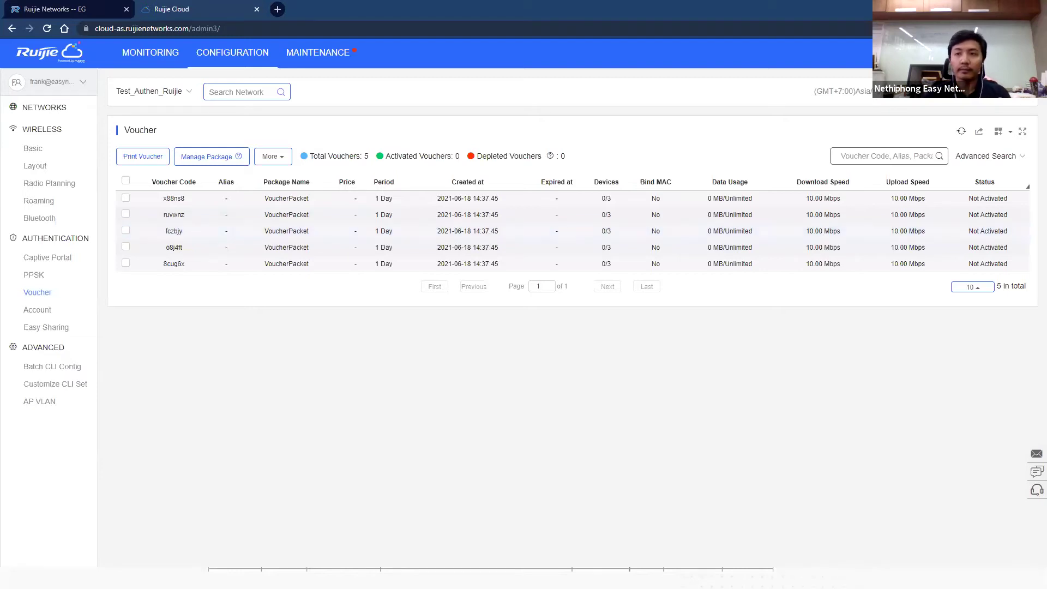
pyautogui.hotkey('alt', 'Tab')
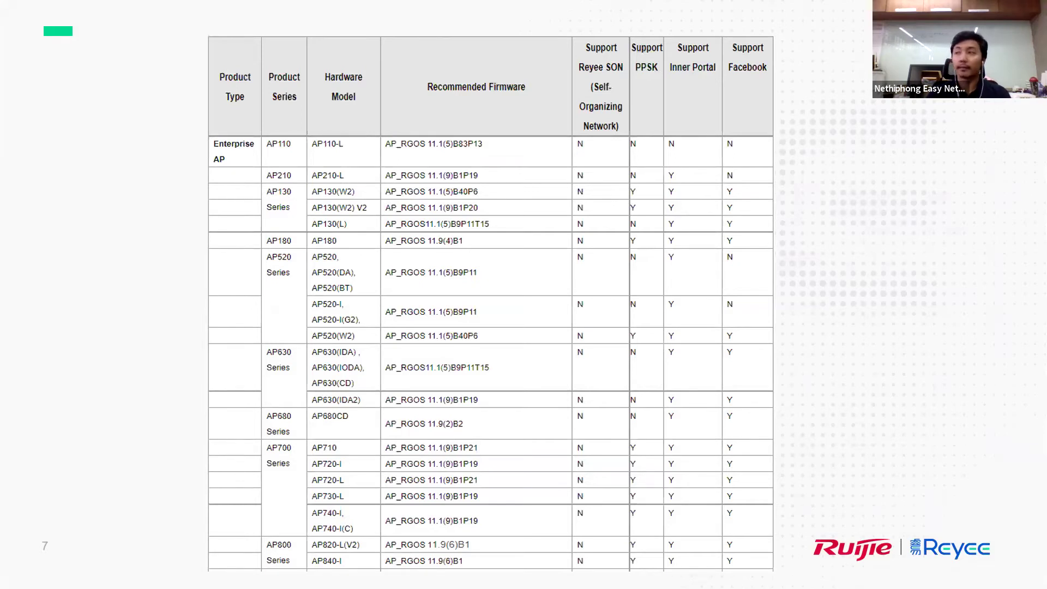
pyautogui.hotkey('alt', 'Tab')
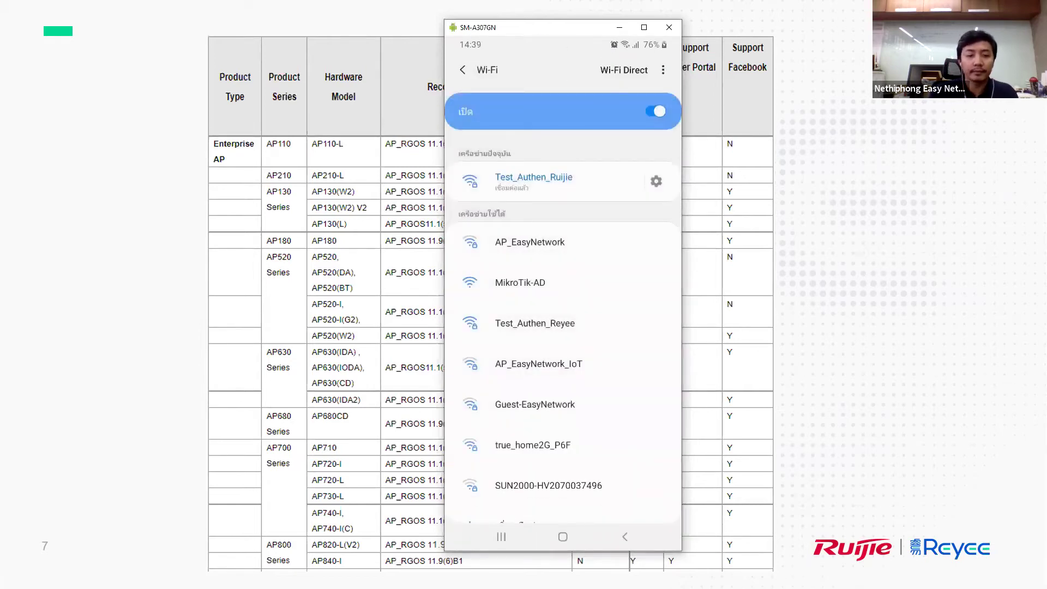
pyautogui.hotkey('alt', 'Tab')
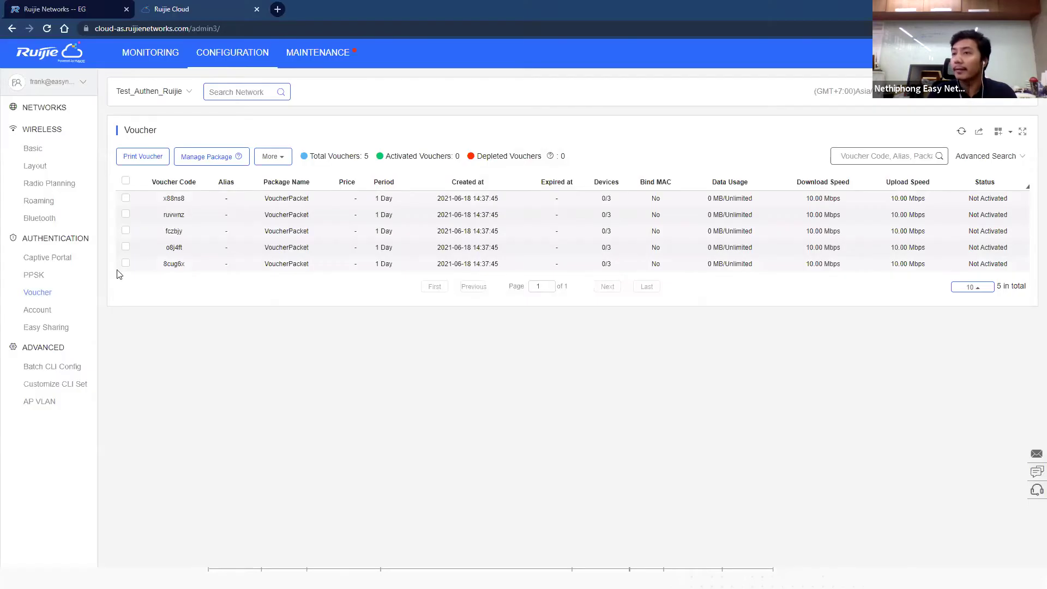
# Go to Monitoring's Client List and open the details of the online 5G client on Test_Authen_Ruijie
pyautogui.click(52, 260)
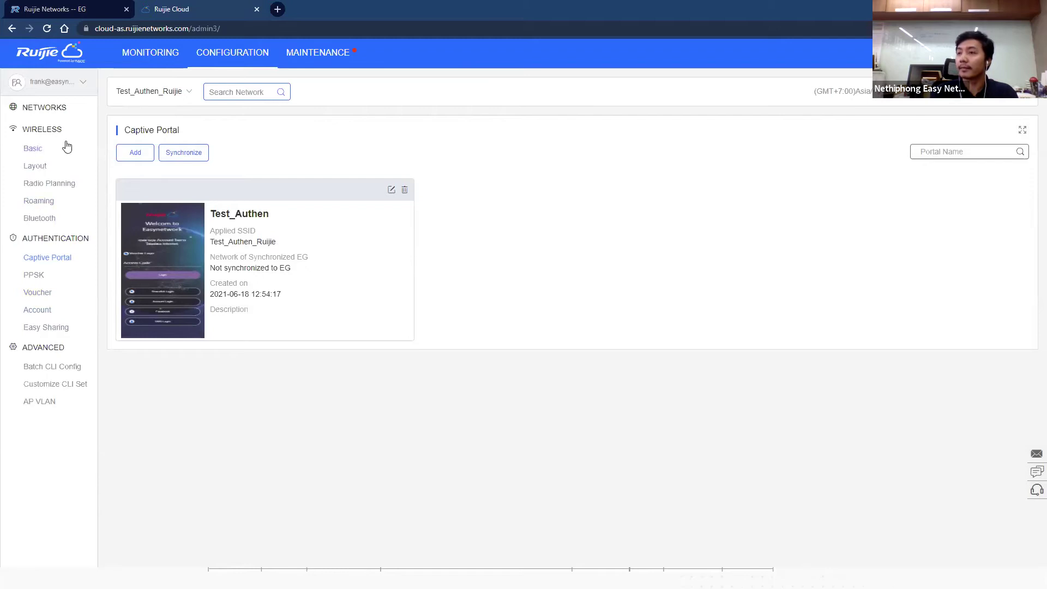
pyautogui.click(145, 55)
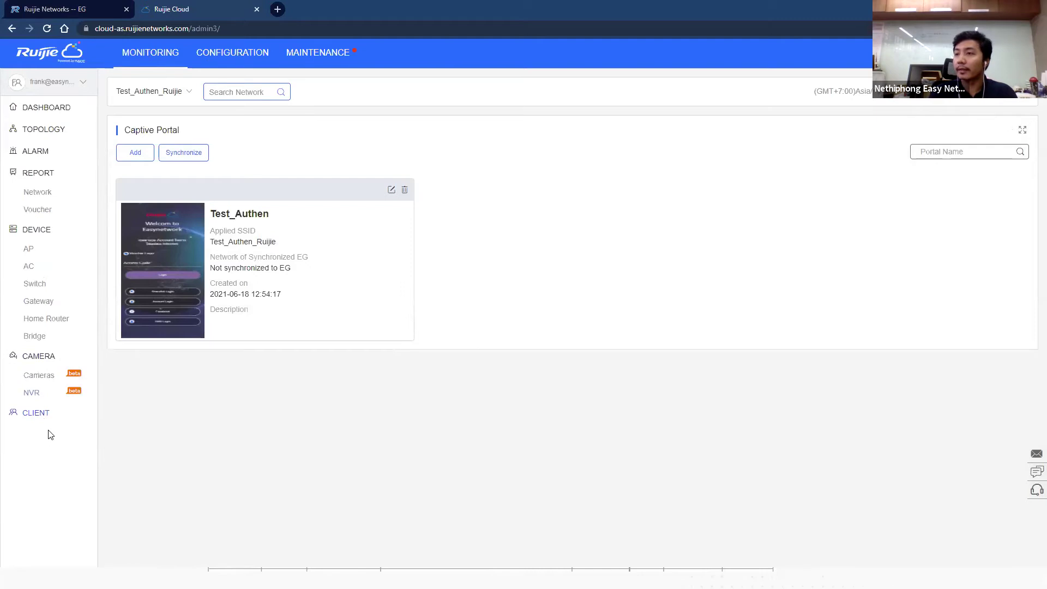
pyautogui.moveTo(284, 198); pyautogui.dragTo(410, 217)
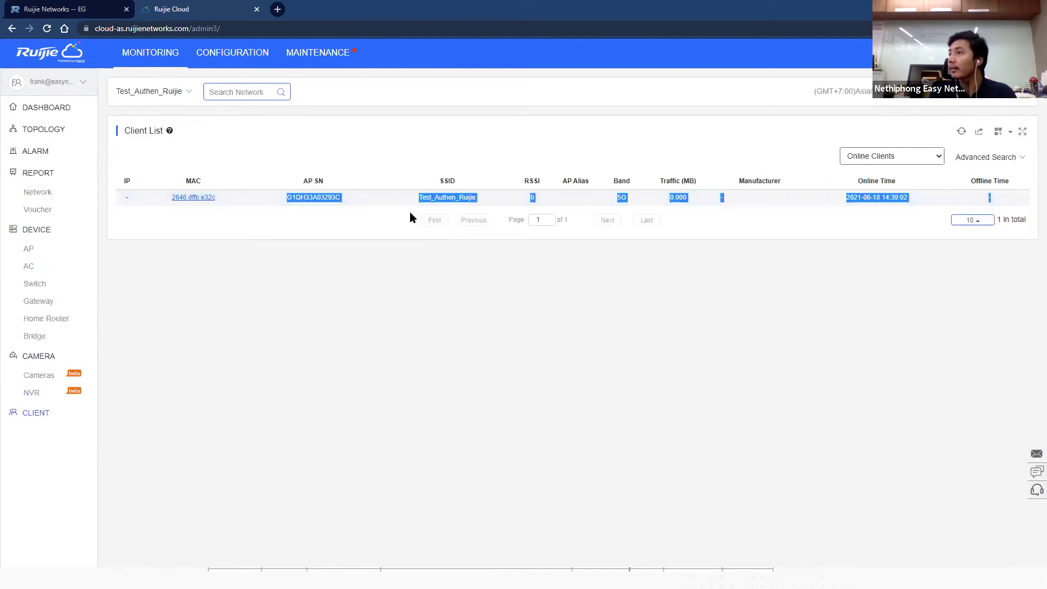
pyautogui.click(389, 202)
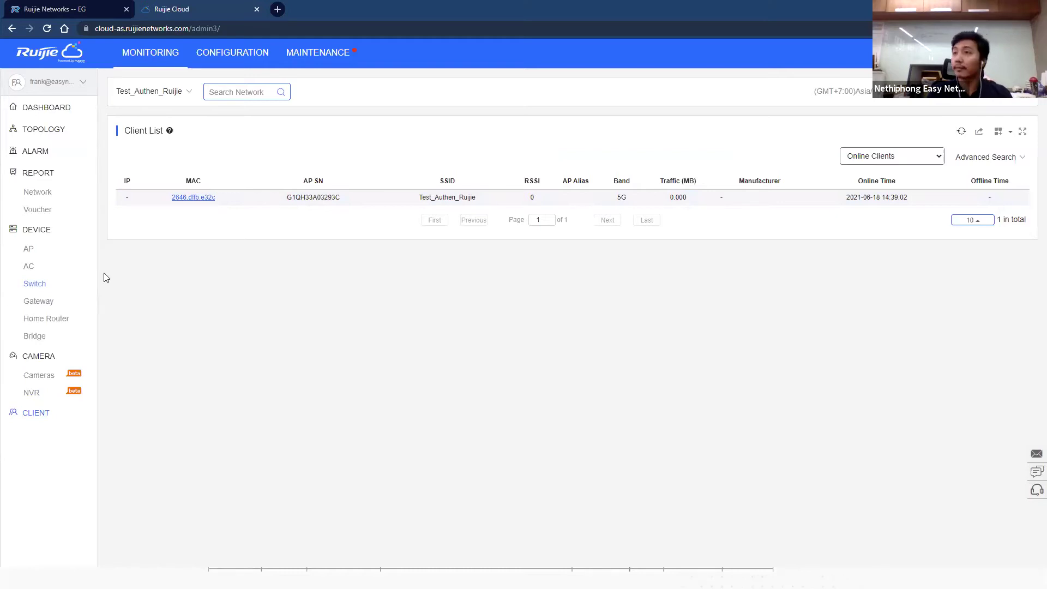
pyautogui.moveTo(310, 51)
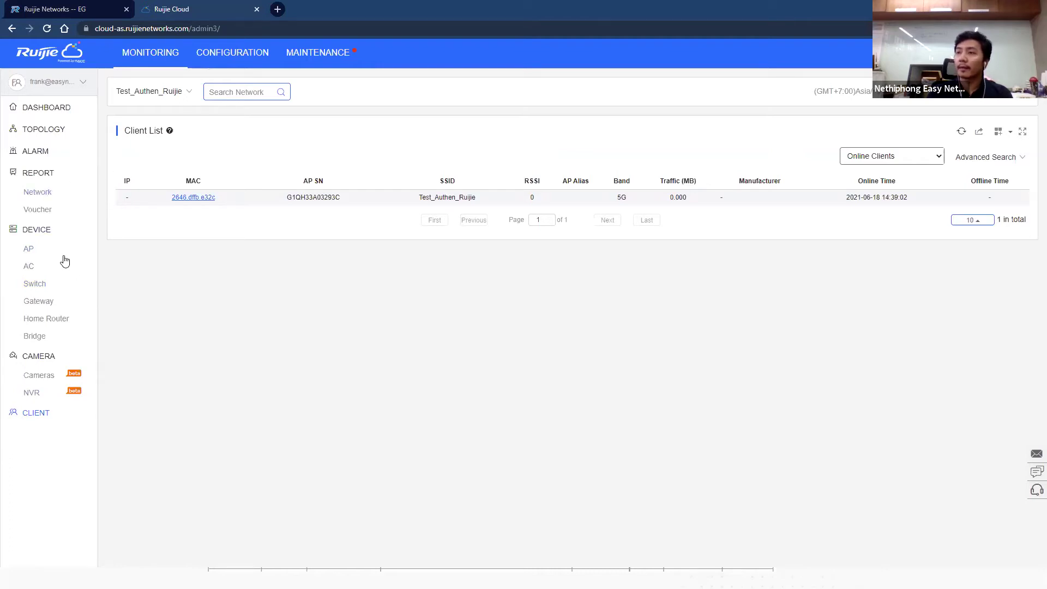
pyautogui.moveTo(184, 89)
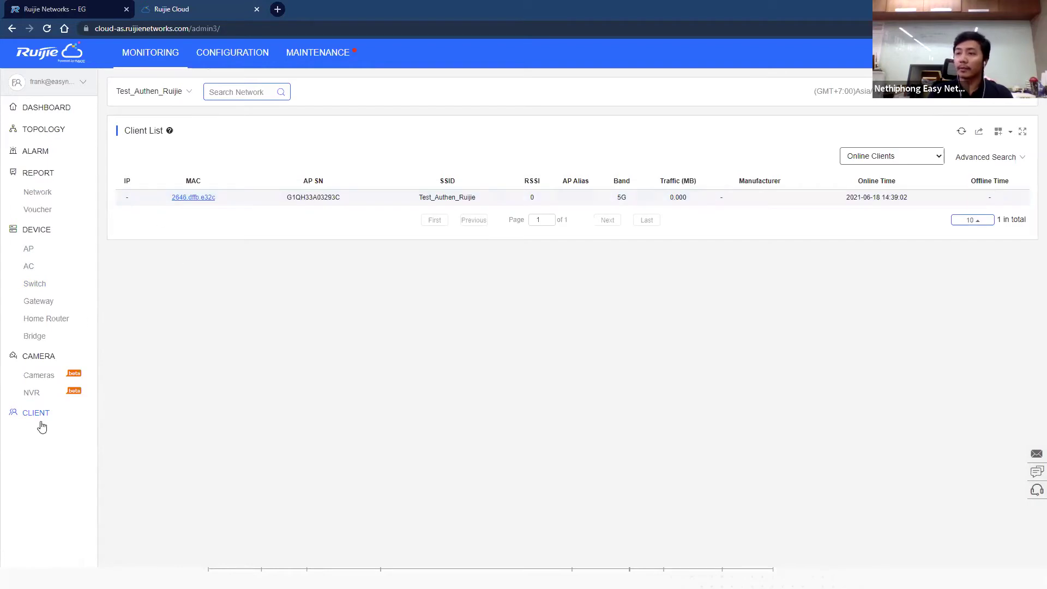
pyautogui.click(193, 197)
# Scroll through the client's details and close them
pyautogui.scroll(-8, 499, 299)
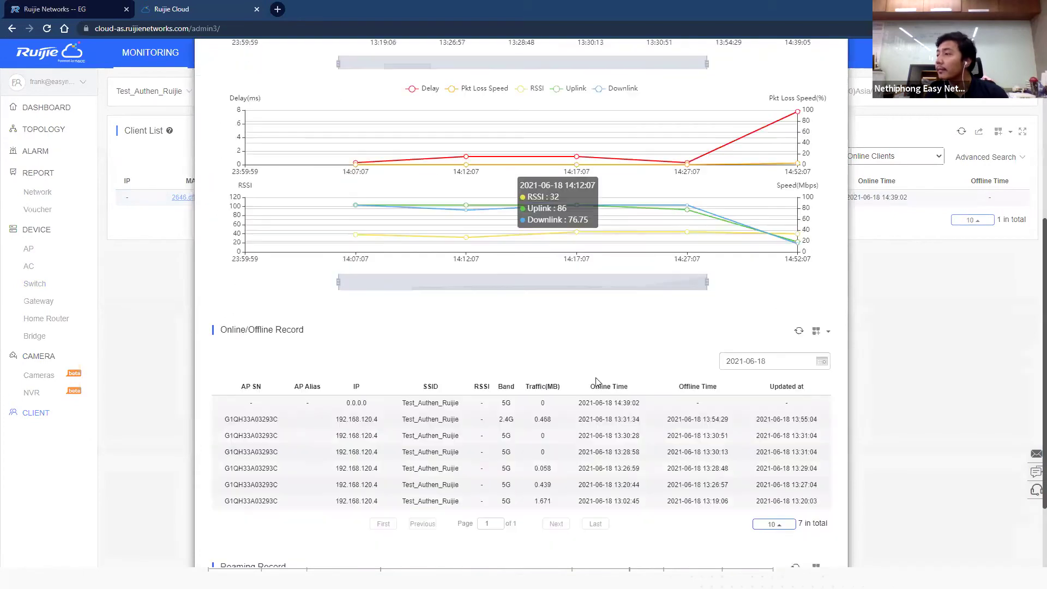
pyautogui.scroll(6, 837, 78)
pyautogui.scroll(3, 719, 392)
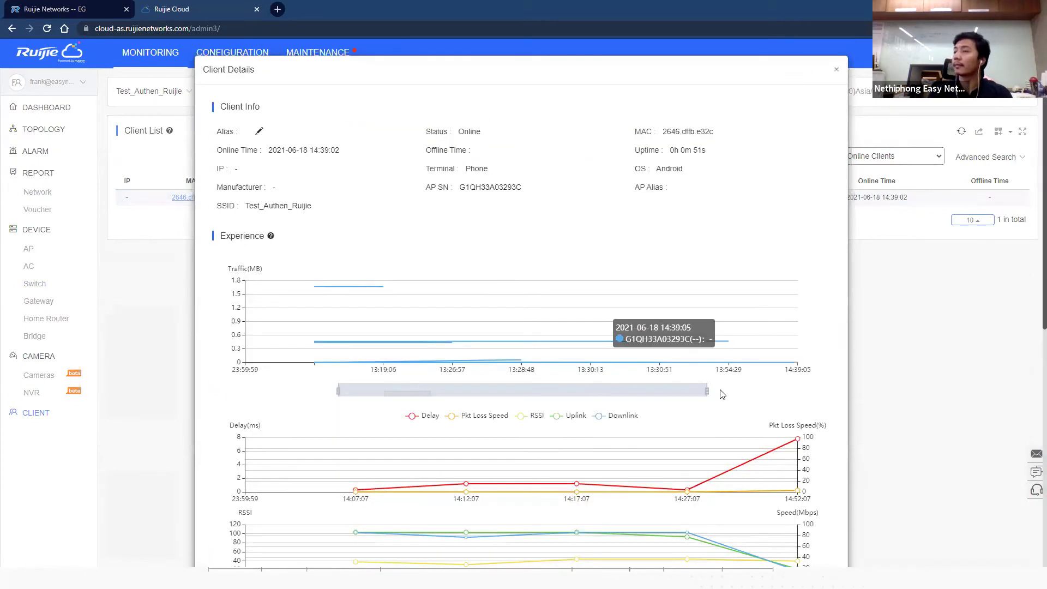
pyautogui.click(163, 316)
# Review and refresh the Device > AP list, then switch to the AP models and firmware slide
pyautogui.click(25, 254)
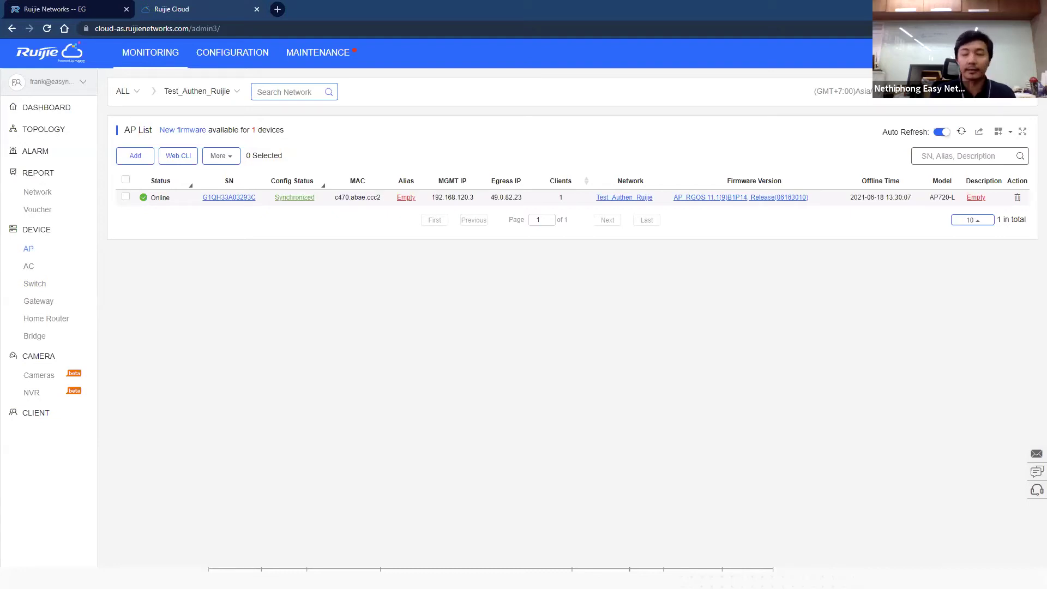
pyautogui.click(86, 5)
pyautogui.click(214, 6)
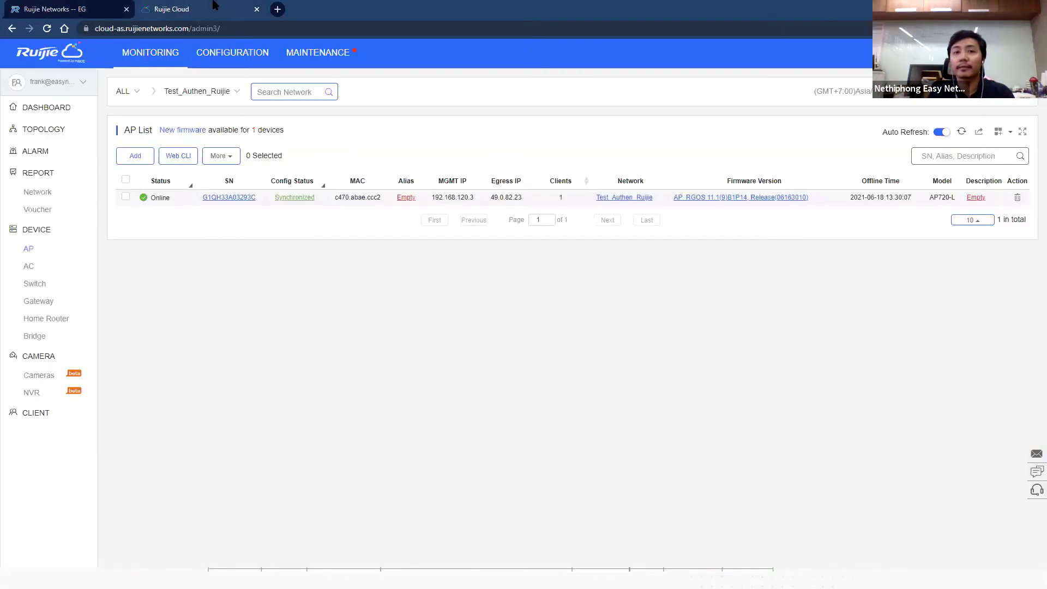
pyautogui.click(34, 255)
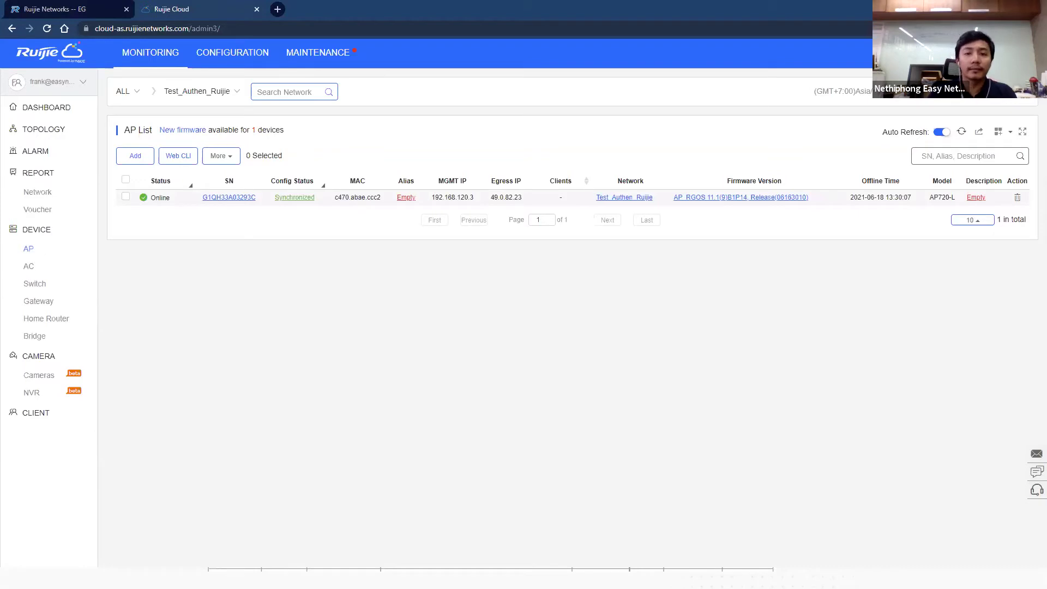
pyautogui.hotkey('alt', 'Tab')
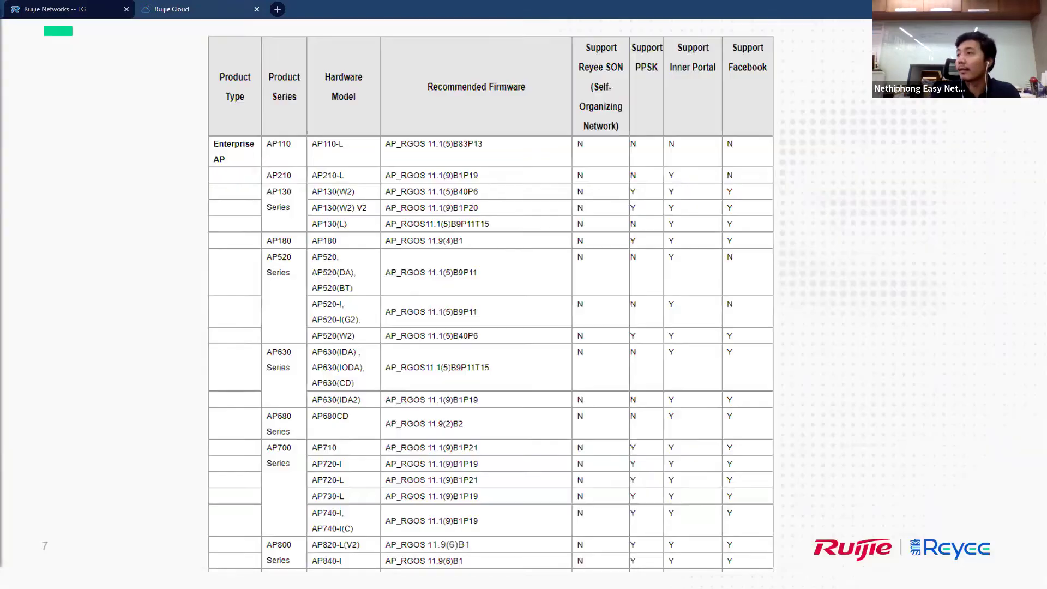
# Move from the EG slide to the Captive portal slide with its five example login screens
pyautogui.click(504, 212)
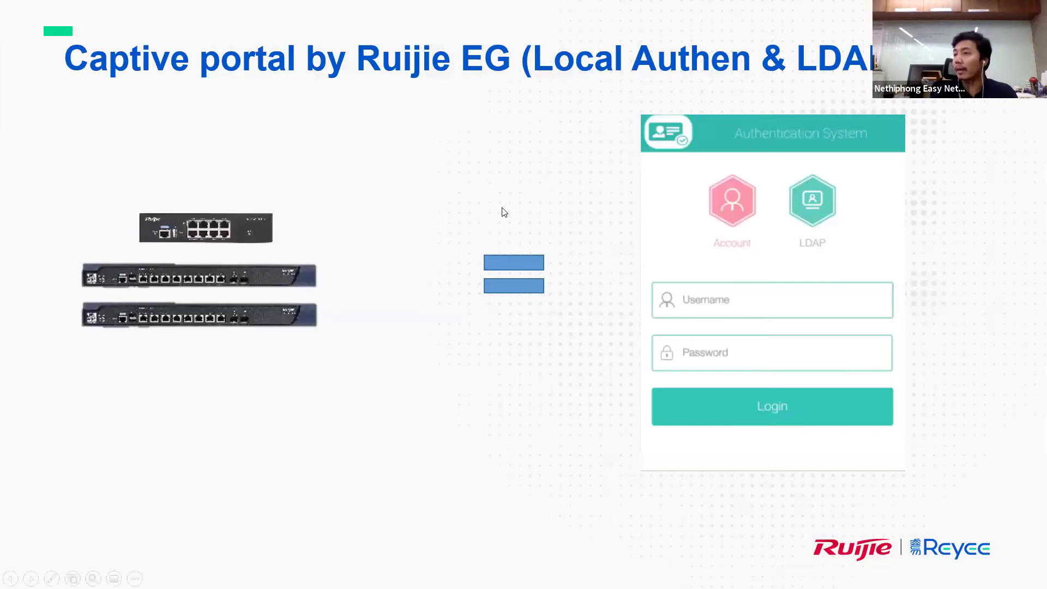
pyautogui.press('Left')
pyautogui.press('Left')
pyautogui.press('Left')
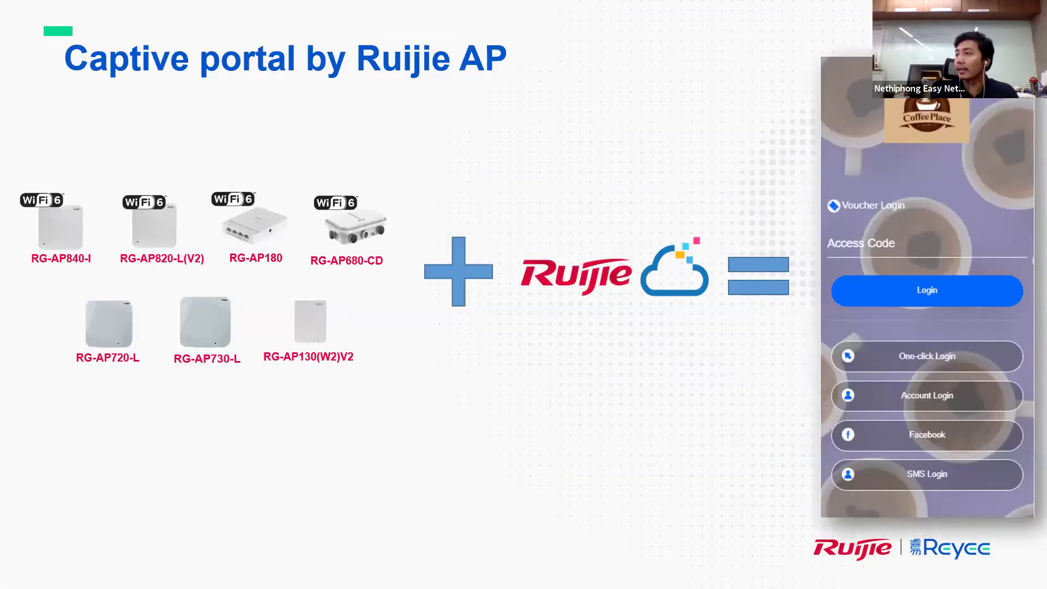
pyautogui.press('Left')
pyautogui.press('Right')
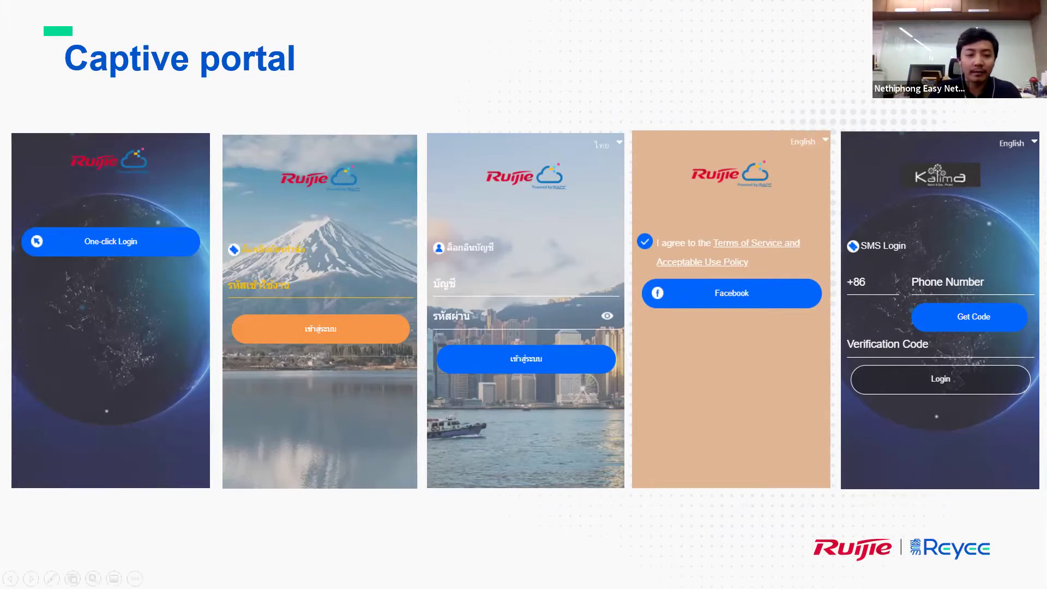
pyautogui.hotkey('alt', 'Tab')
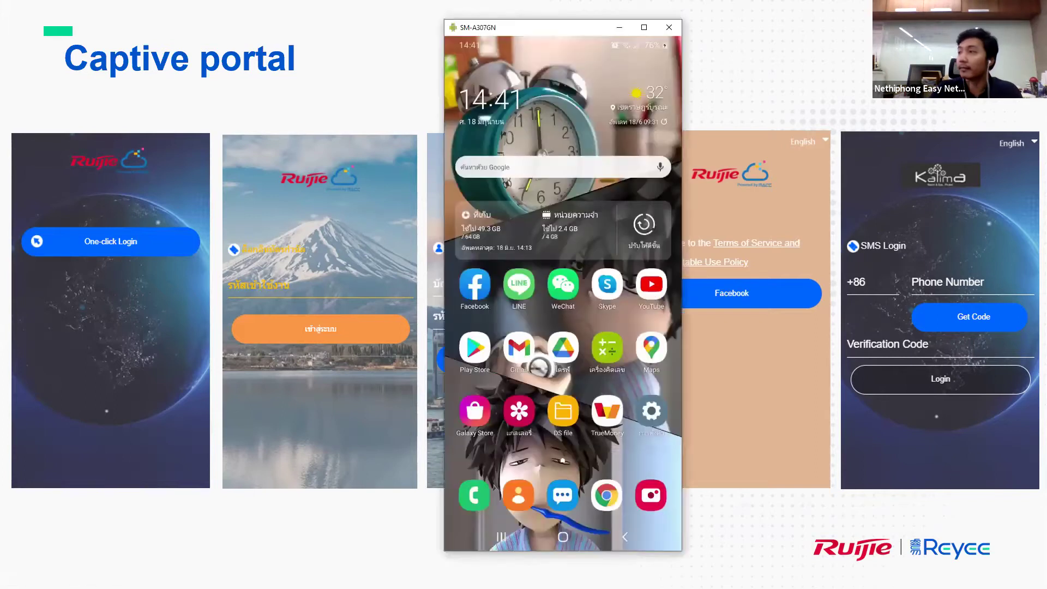
pyautogui.click(464, 281)
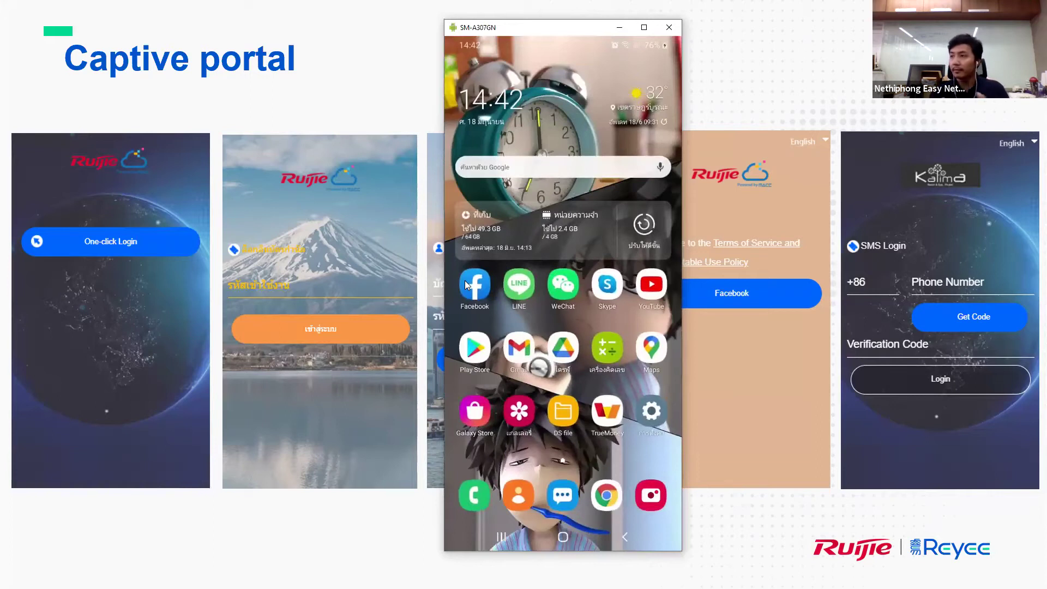
pyautogui.click(619, 28)
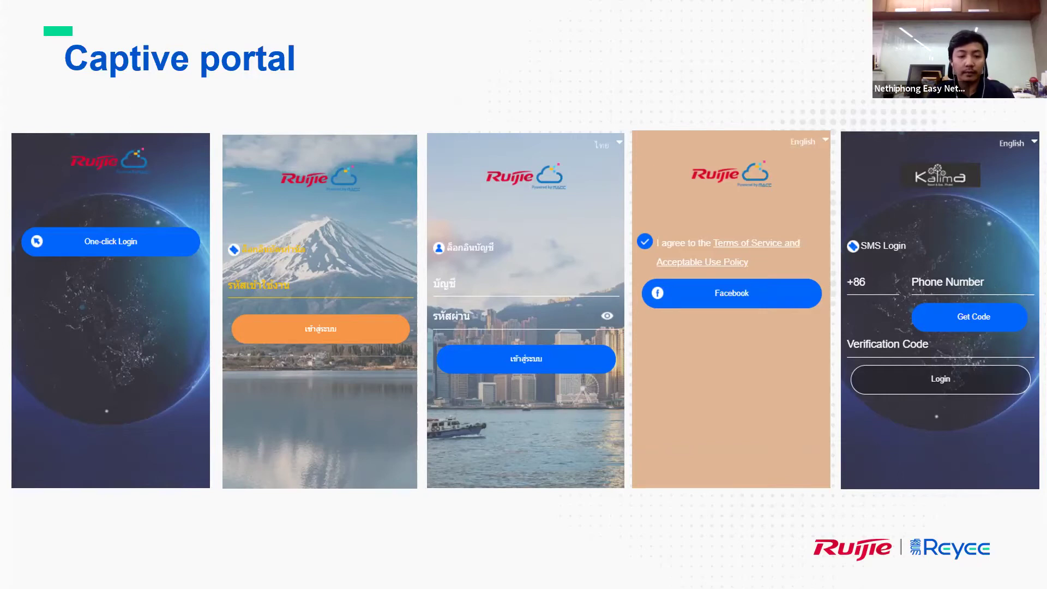
pyautogui.hotkey('alt', 'Tab')
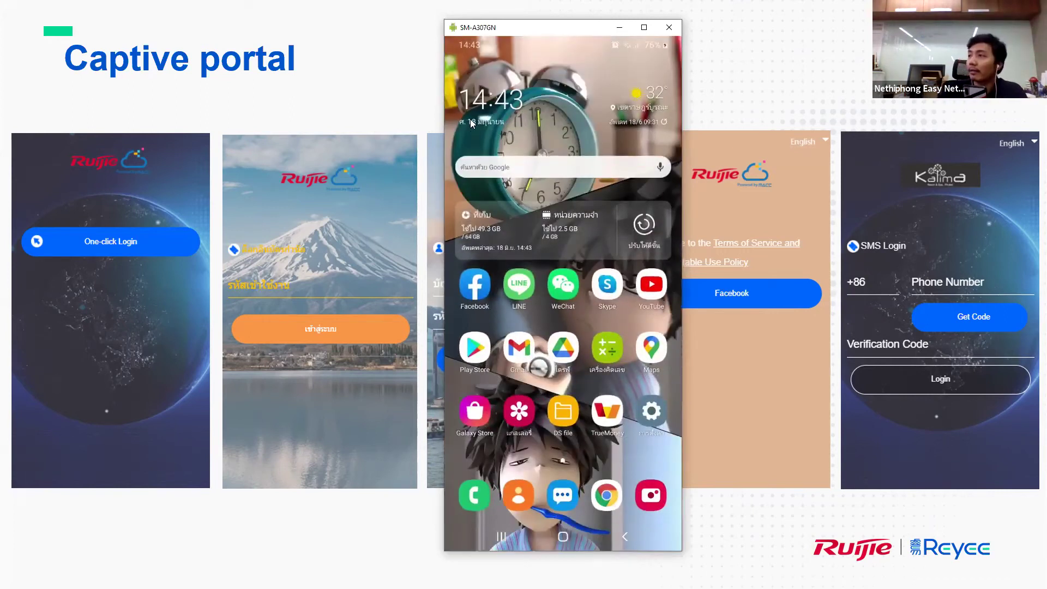
# Minimize the SM-A307GN phone mirror, then bring it back to show the Test_Authen_Ruijie portal
pyautogui.click(620, 28)
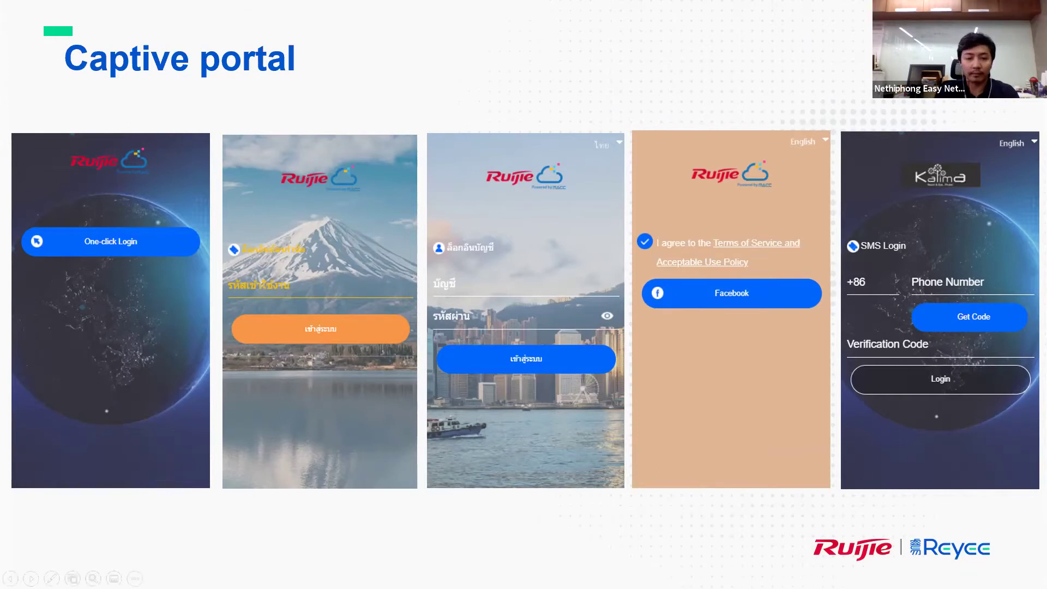
pyautogui.hotkey('alt', 'Tab')
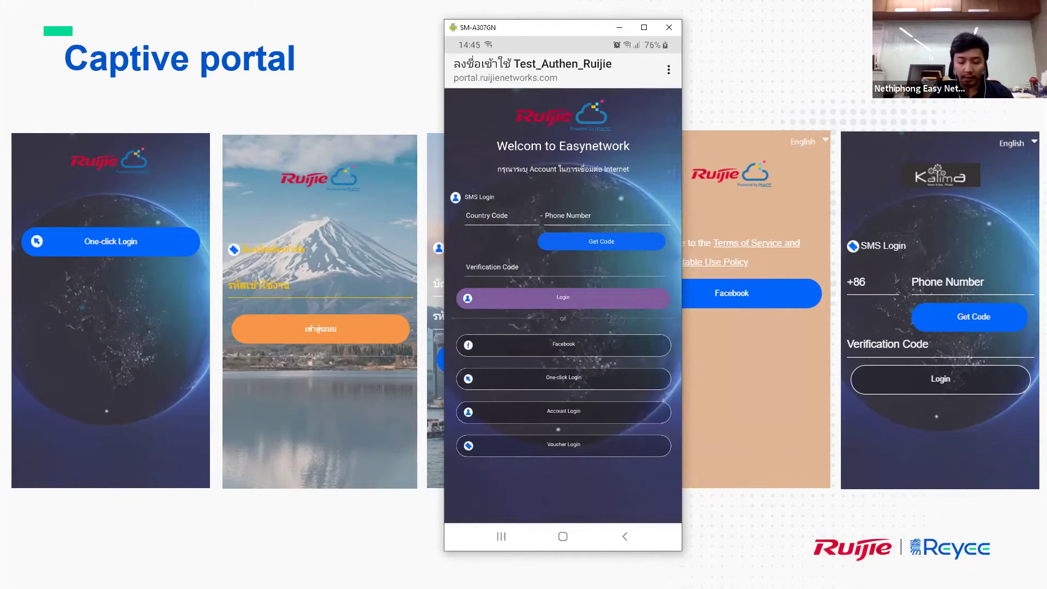
# Switch the phone portal to Account Login, then to One-click Login
pyautogui.click(563, 412)
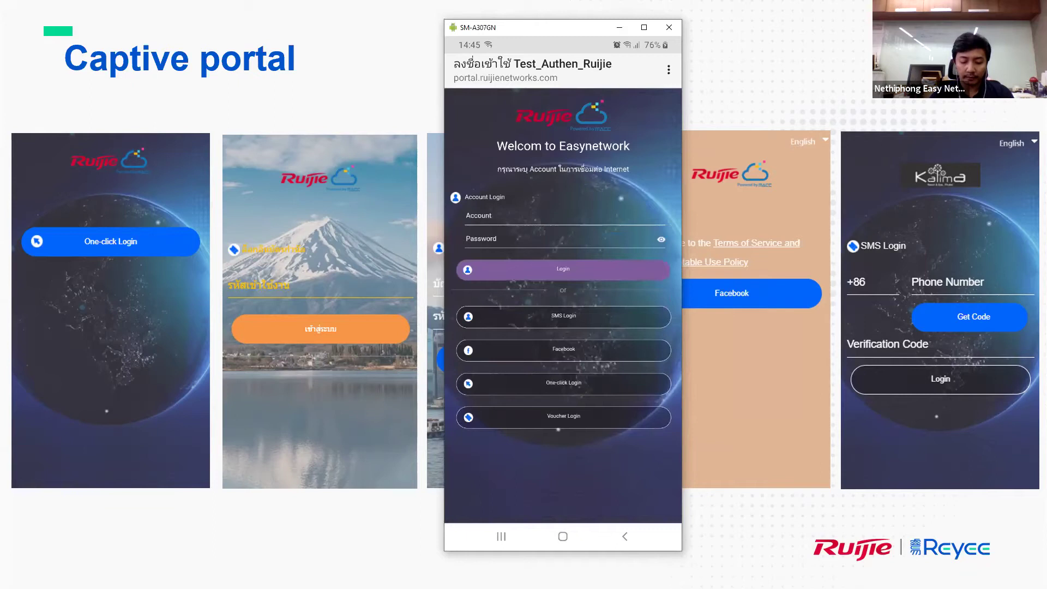
pyautogui.click(564, 383)
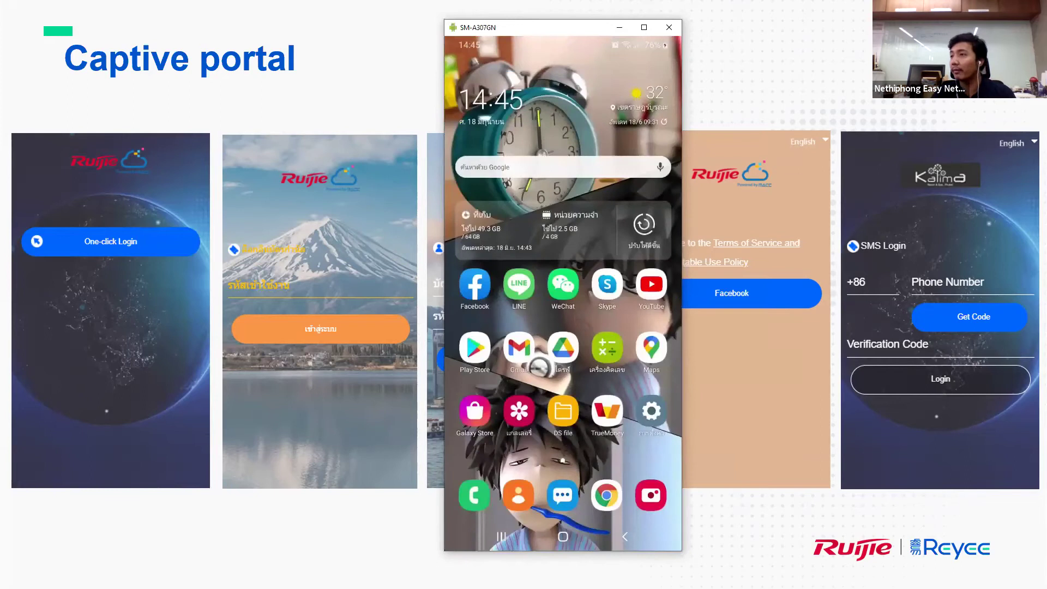
# Minimize the phone mirror window so the slide's five sample login pages are visible
pyautogui.click(620, 28)
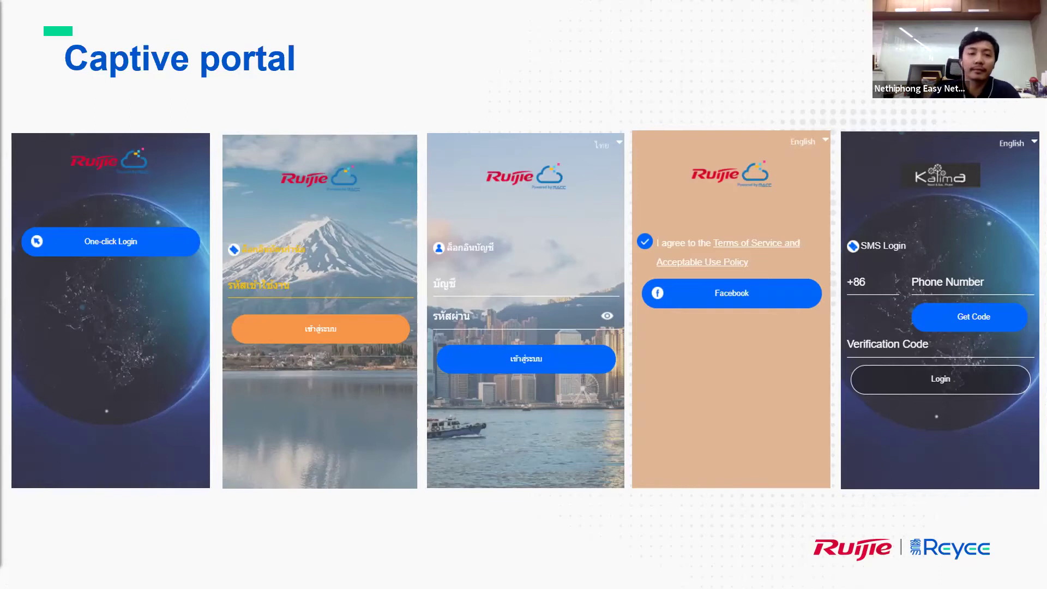
# Advance past the 'Captive portal by Ruijie AP' slide to the 'Captive portal by Ruijie EG (Local Authen & LDAP)' slide
pyautogui.press('Right')
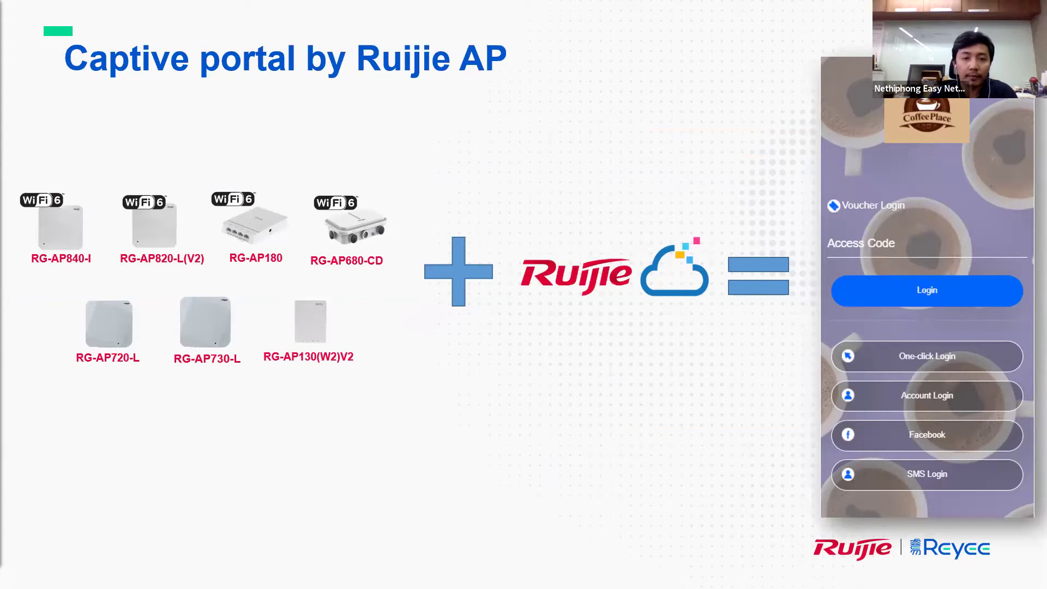
pyautogui.press('Right')
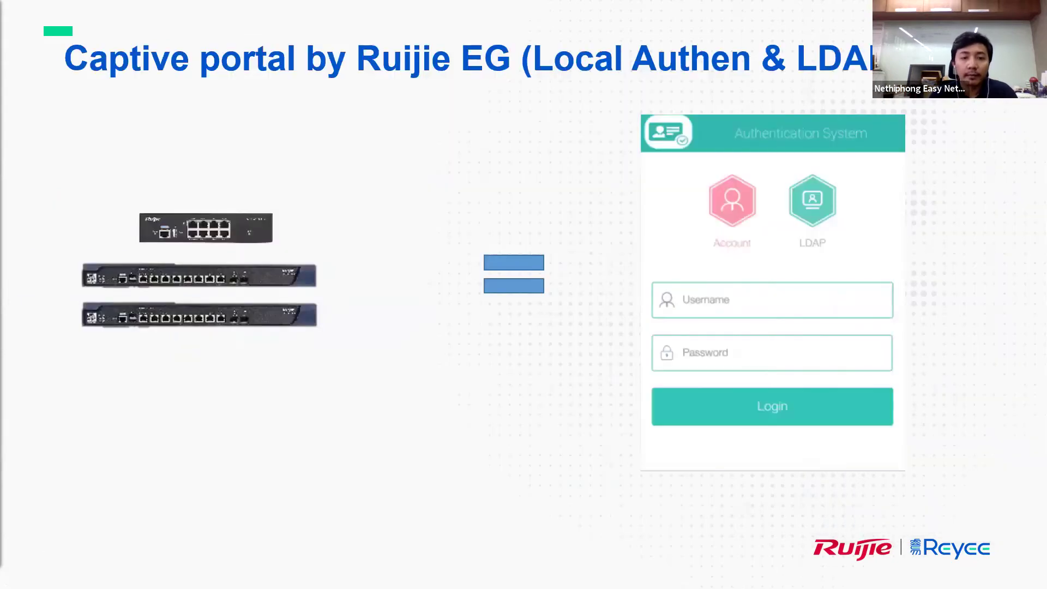
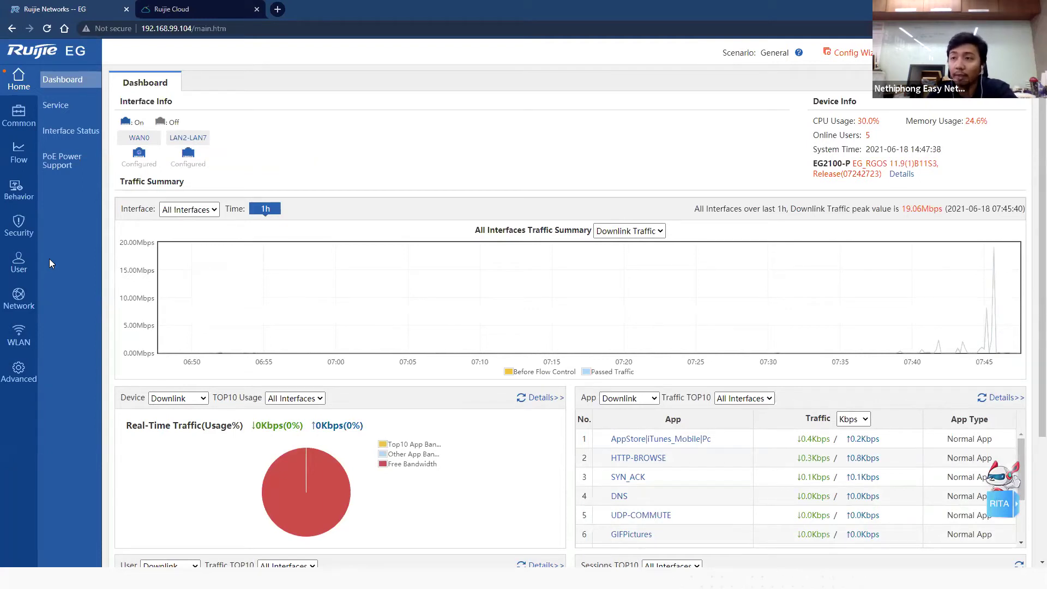
# Open the Common User list and expand root to show the cloud_voucher and cloud_account groups
pyautogui.moveTo(25, 267)
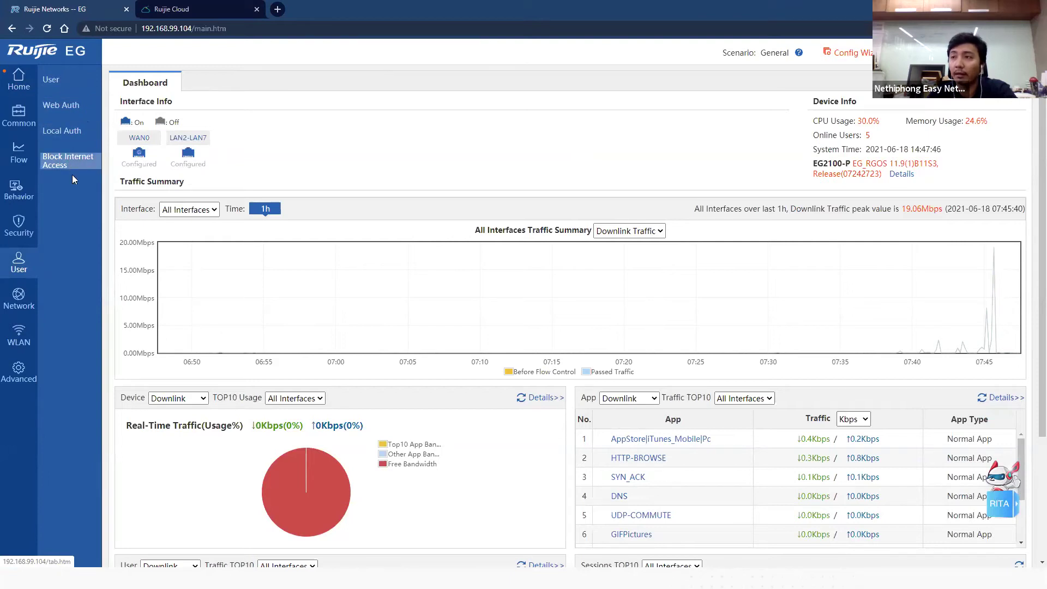
pyautogui.click(78, 83)
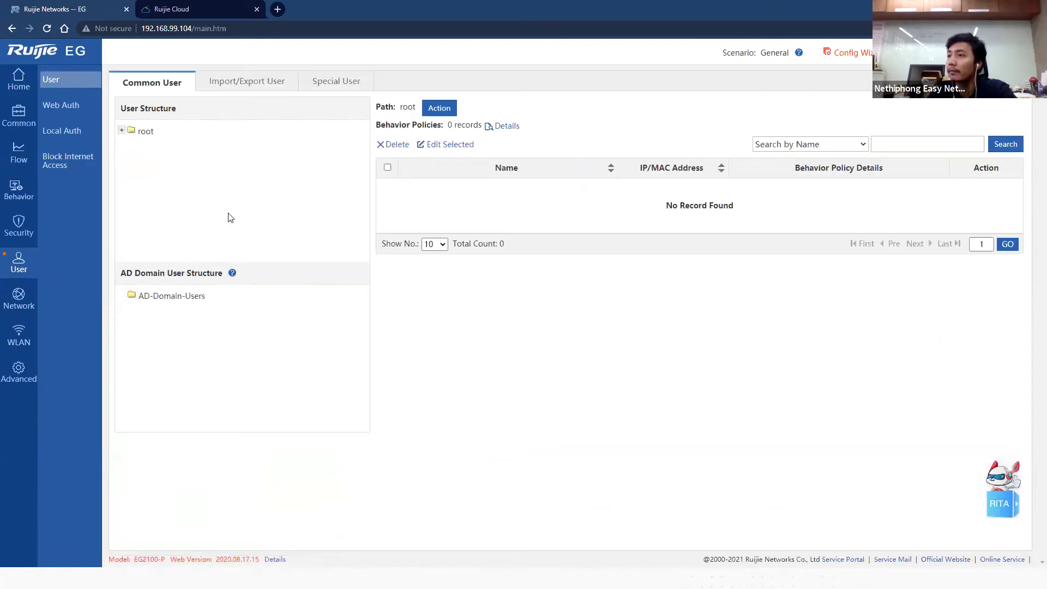
pyautogui.click(122, 130)
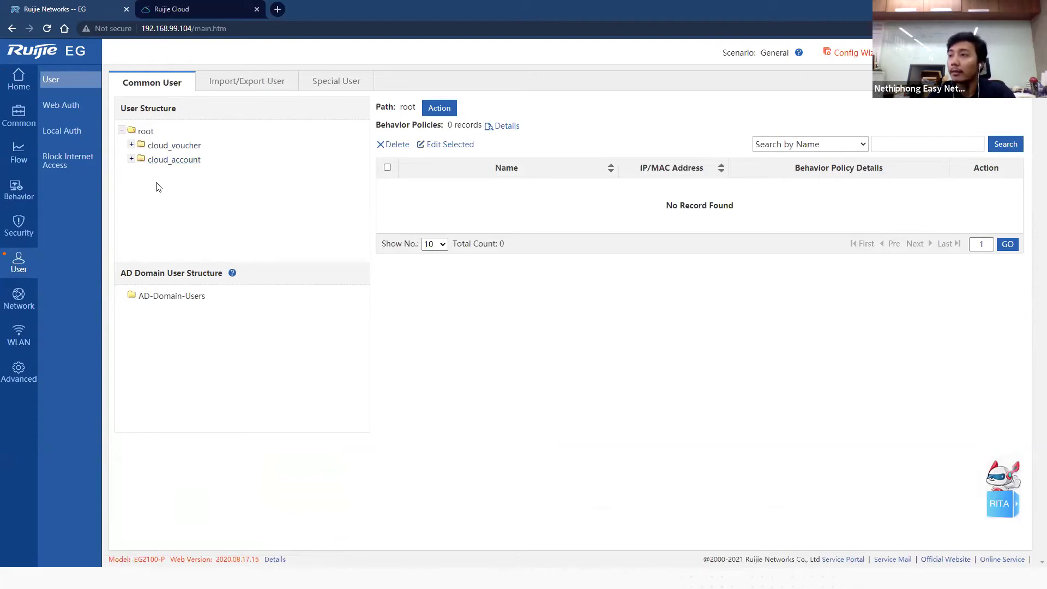
# Start a new user under root and fill in the user name from the suggestion
pyautogui.click(145, 132)
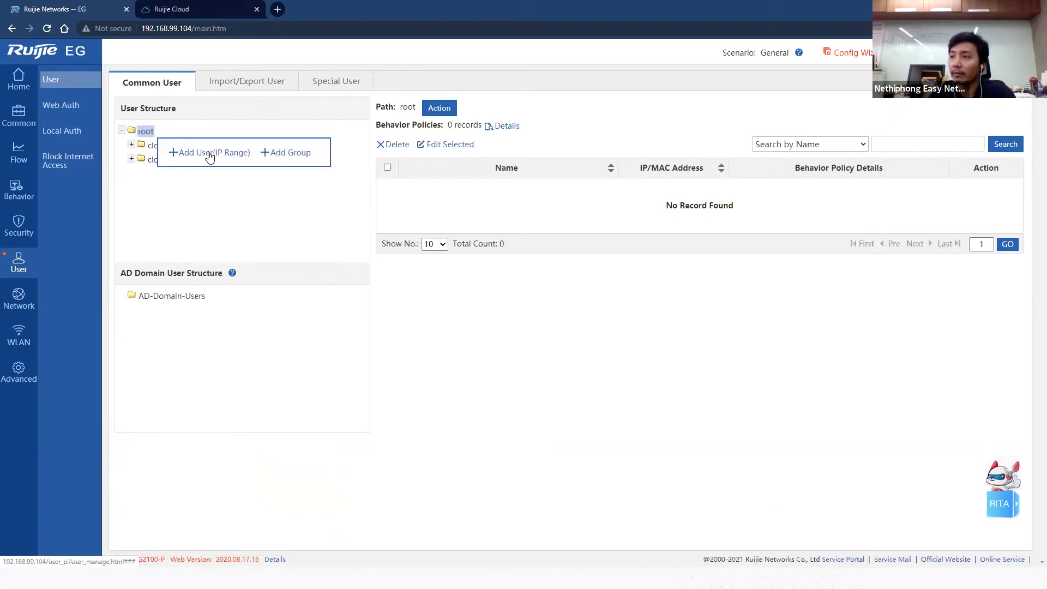
pyautogui.click(192, 163)
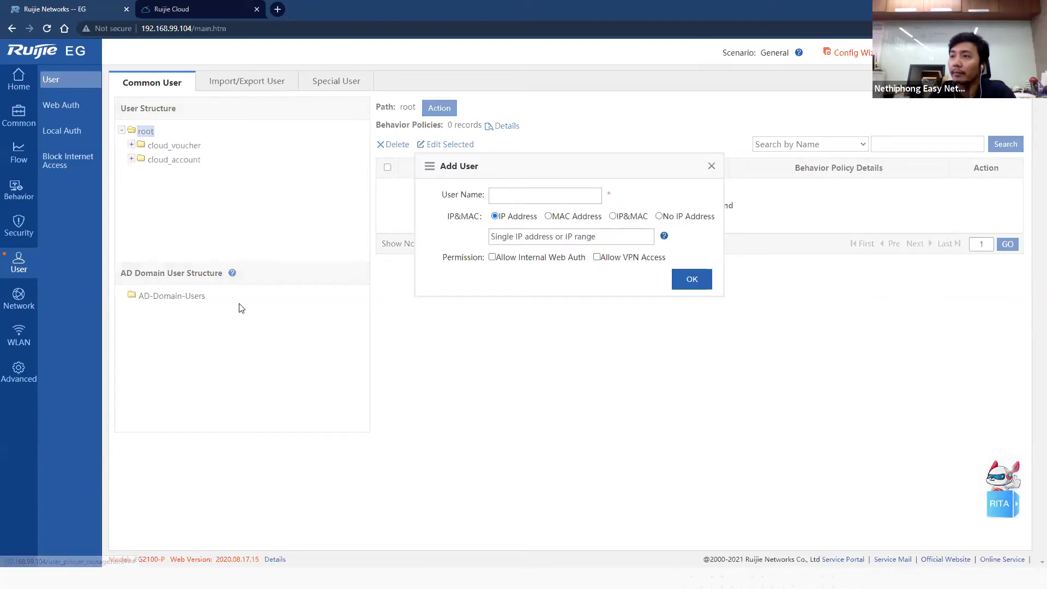
pyautogui.click(504, 194)
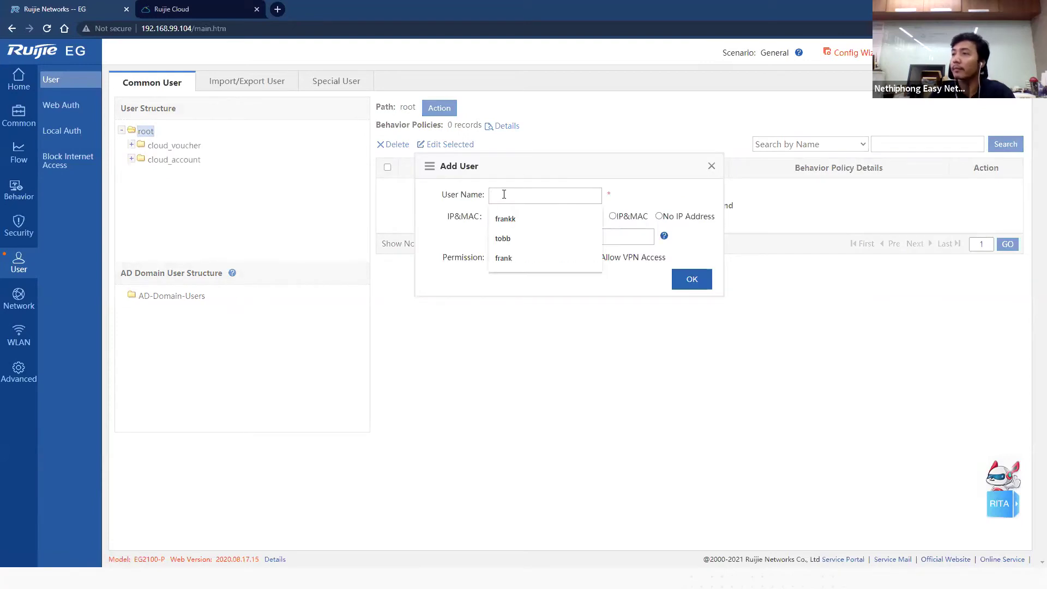
pyautogui.moveTo(510, 164); pyautogui.dragTo(428, 164)
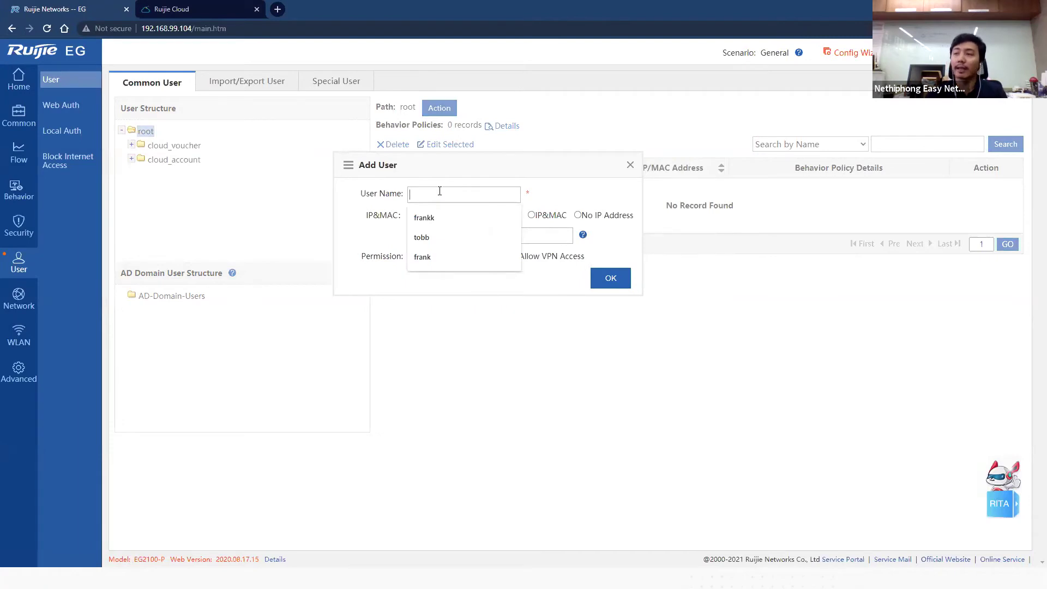
pyautogui.write('frank')
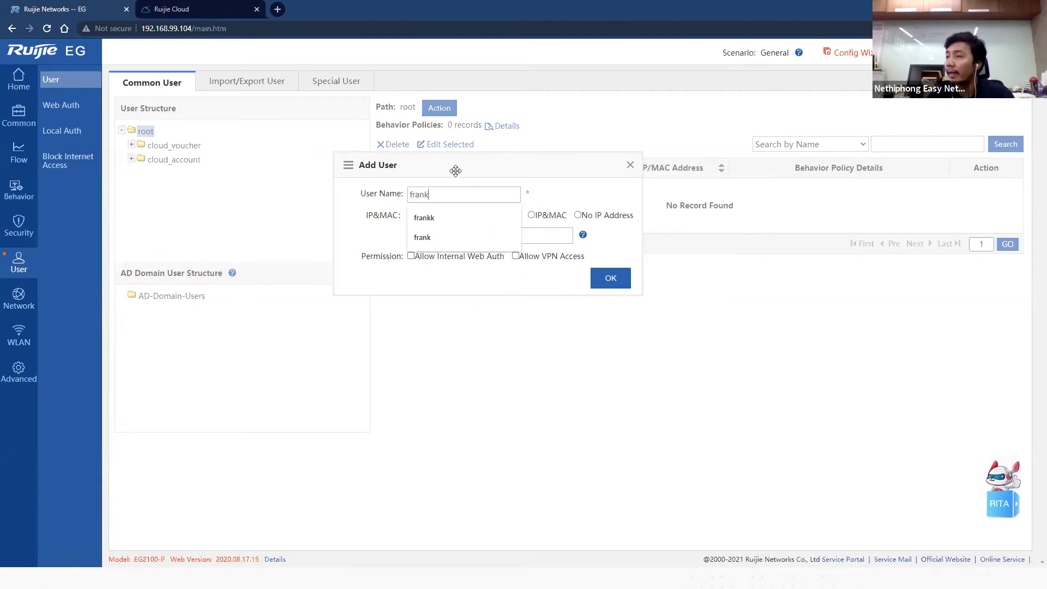
pyautogui.click(386, 213)
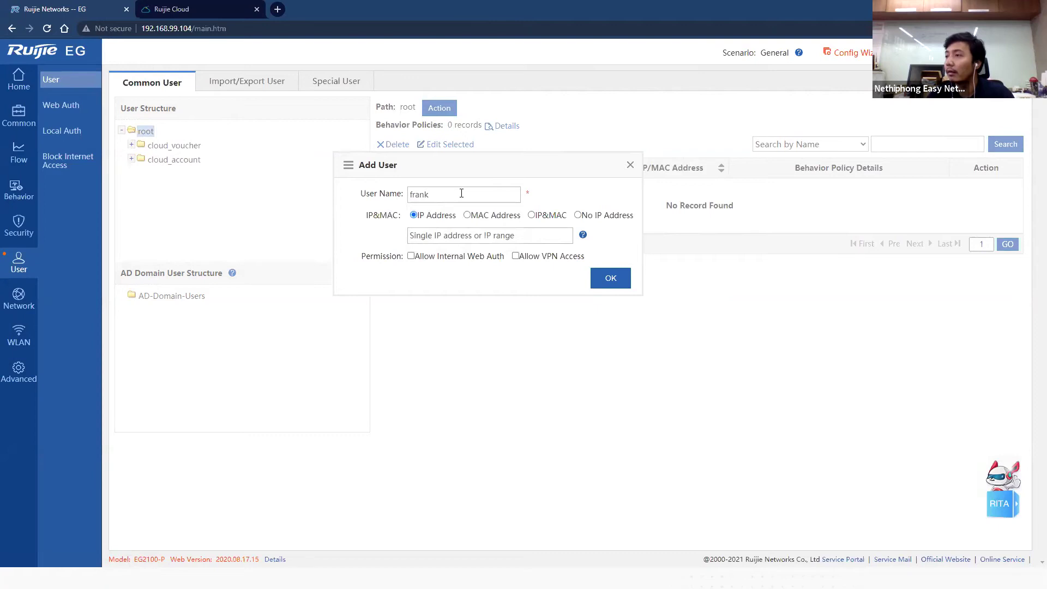
pyautogui.moveTo(365, 217); pyautogui.dragTo(404, 229)
pyautogui.click(395, 220)
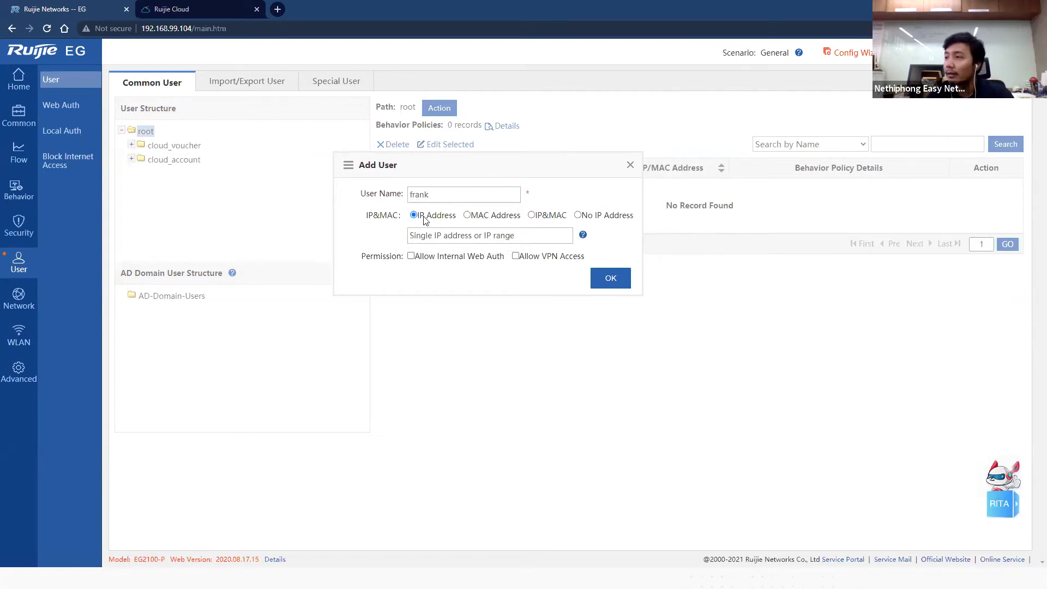
# Try the IP, MAC and IP&MAC binding types, then choose No IP Address
pyautogui.click(431, 234)
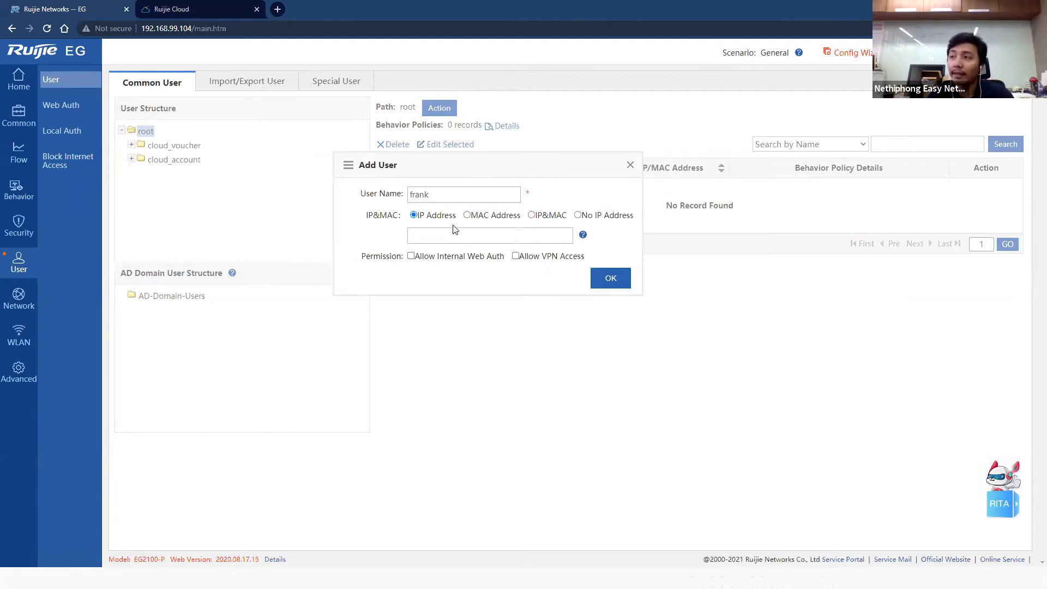
pyautogui.click(467, 215)
pyautogui.click(442, 236)
pyautogui.click(532, 215)
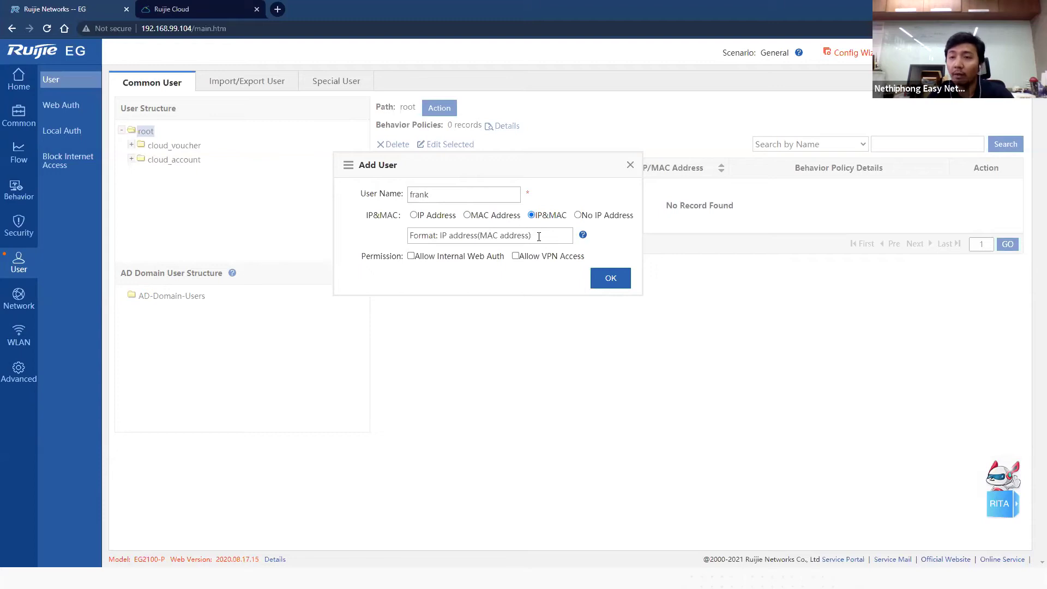
pyautogui.click(579, 215)
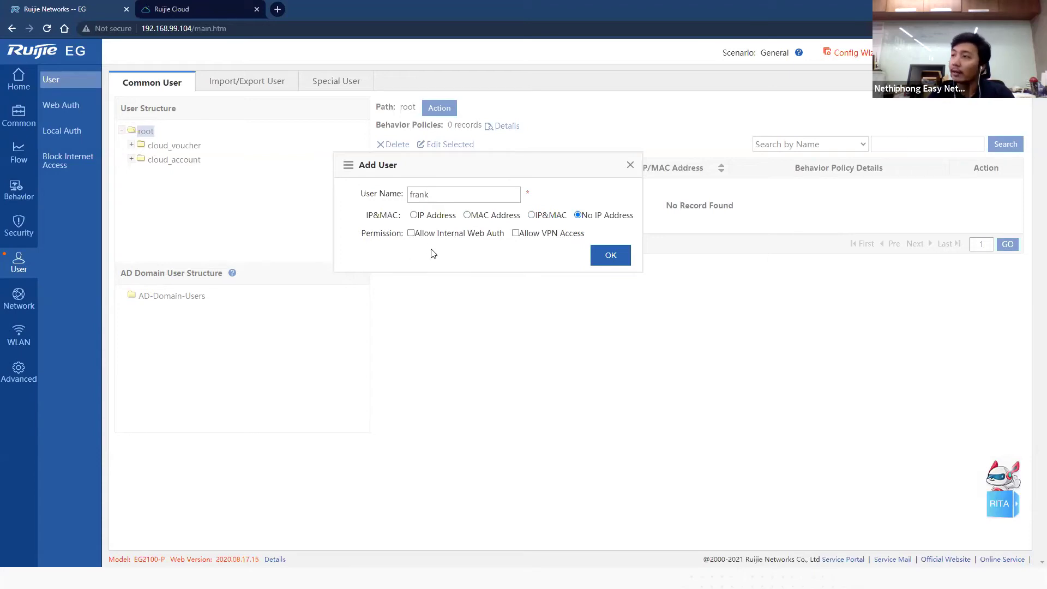
# Set the user's password, disallow password changes, and keep internal Web Auth allowed
pyautogui.click(411, 233)
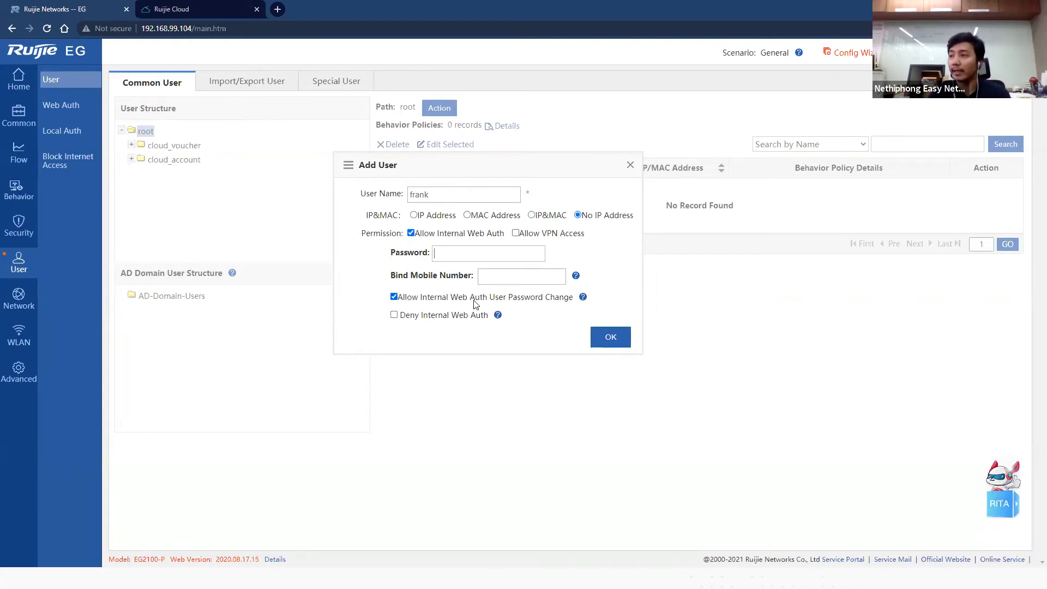
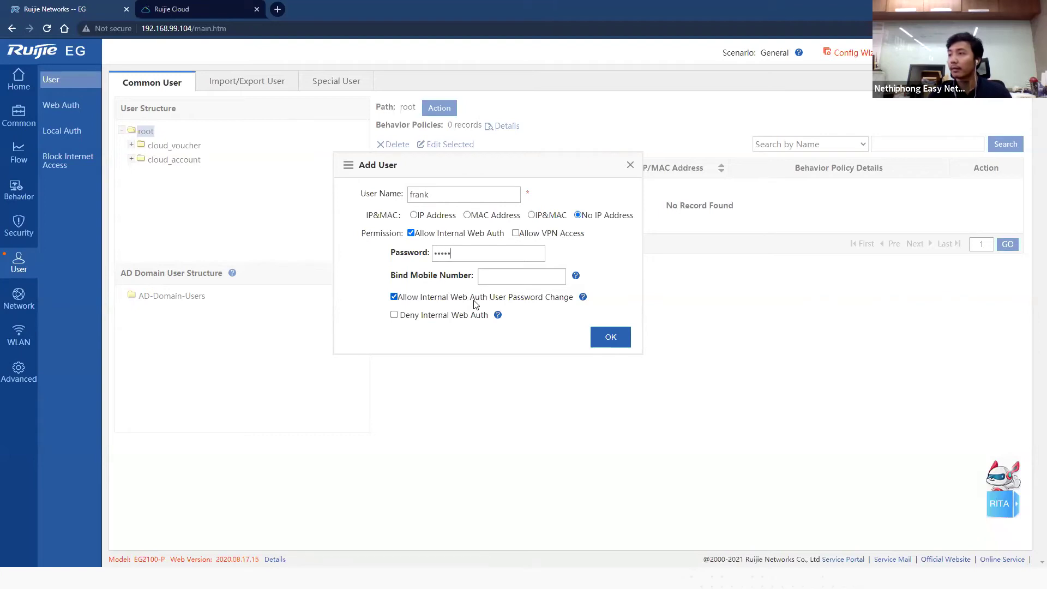
pyautogui.hotkey('ctrl', 'a')
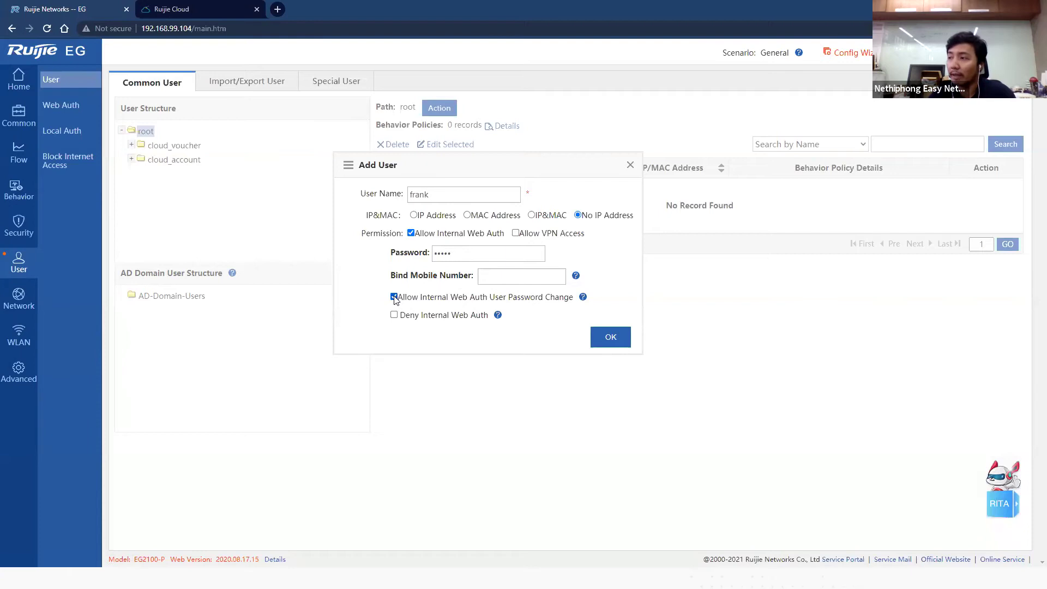
pyautogui.moveTo(582, 298)
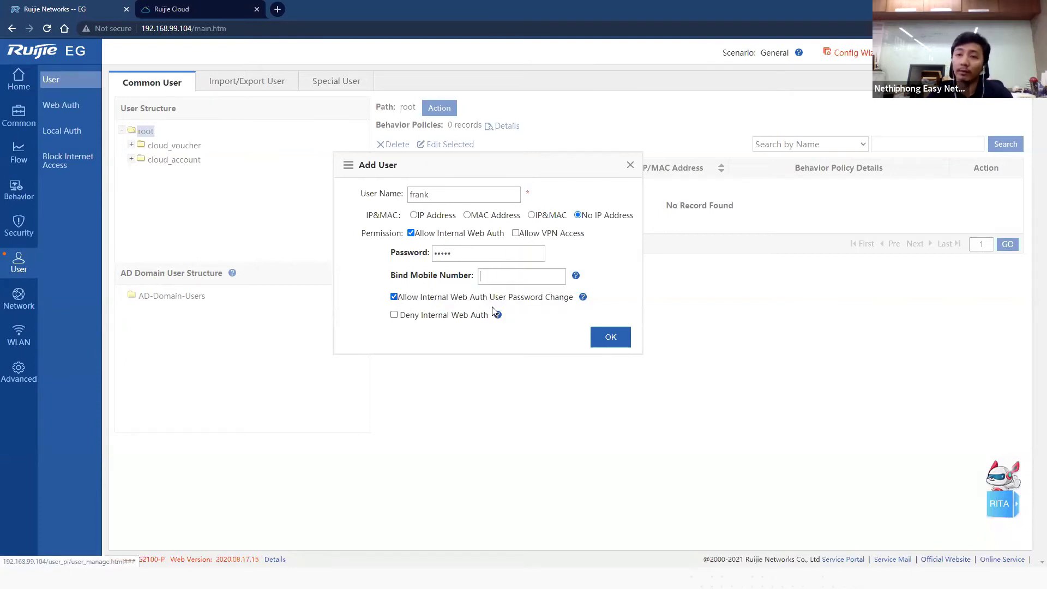
pyautogui.click(444, 299)
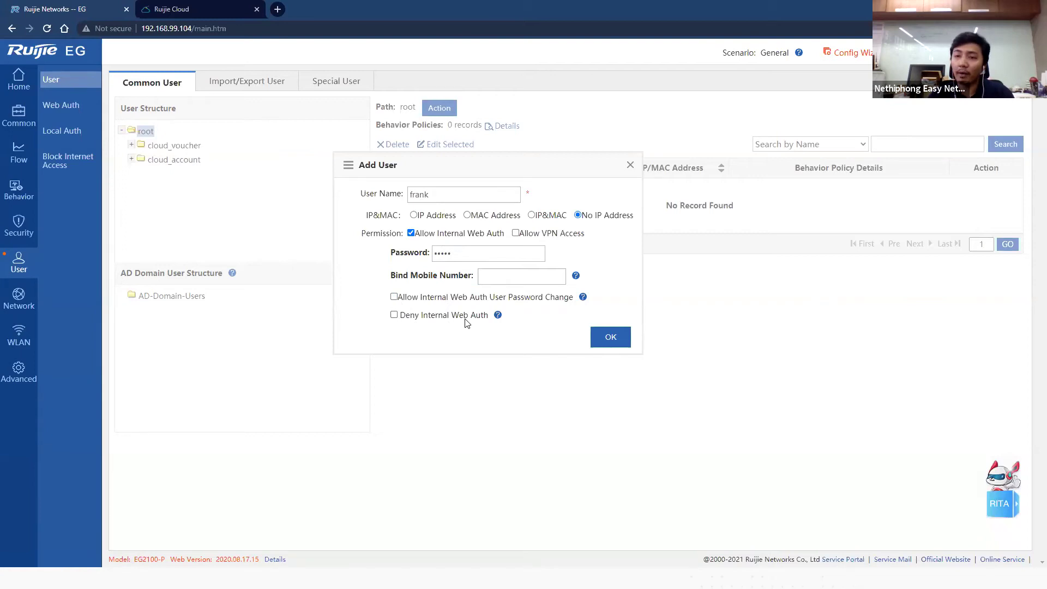
pyautogui.click(429, 320)
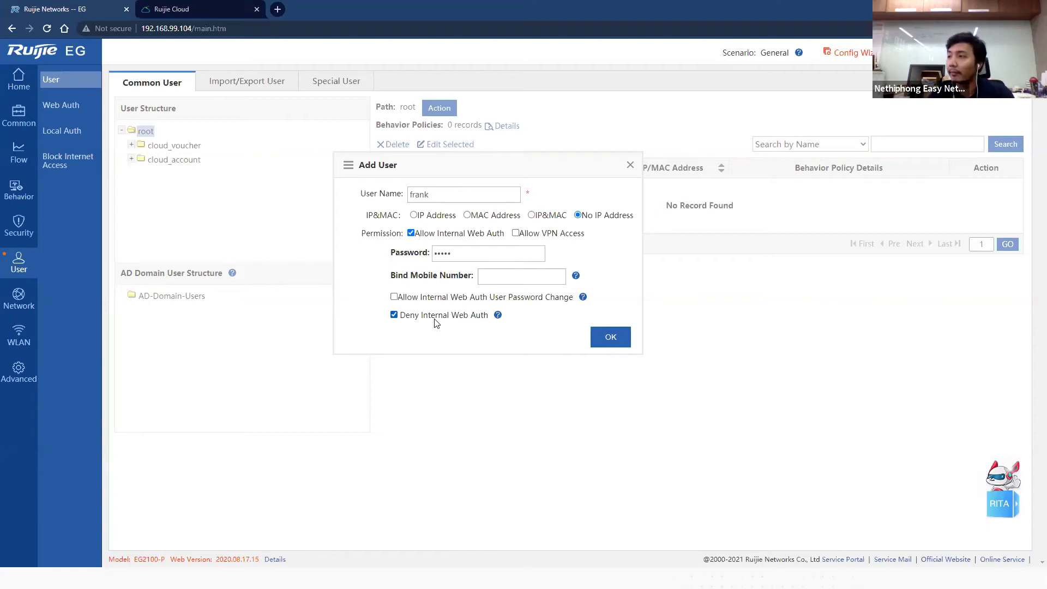
pyautogui.click(436, 322)
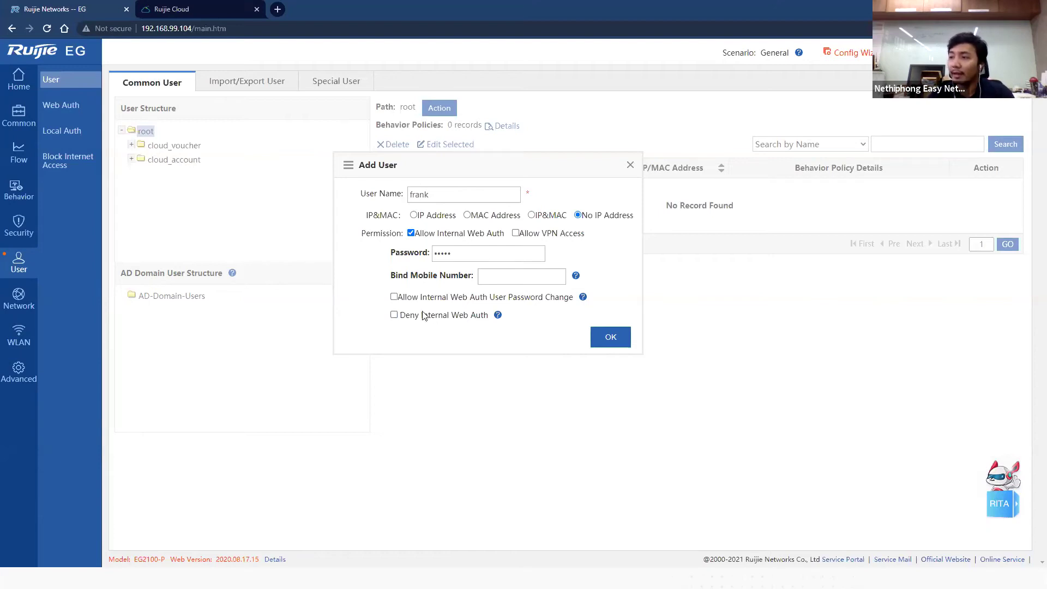
# Save the user, re-enter the password after the error, and acknowledge the success message
pyautogui.click(598, 341)
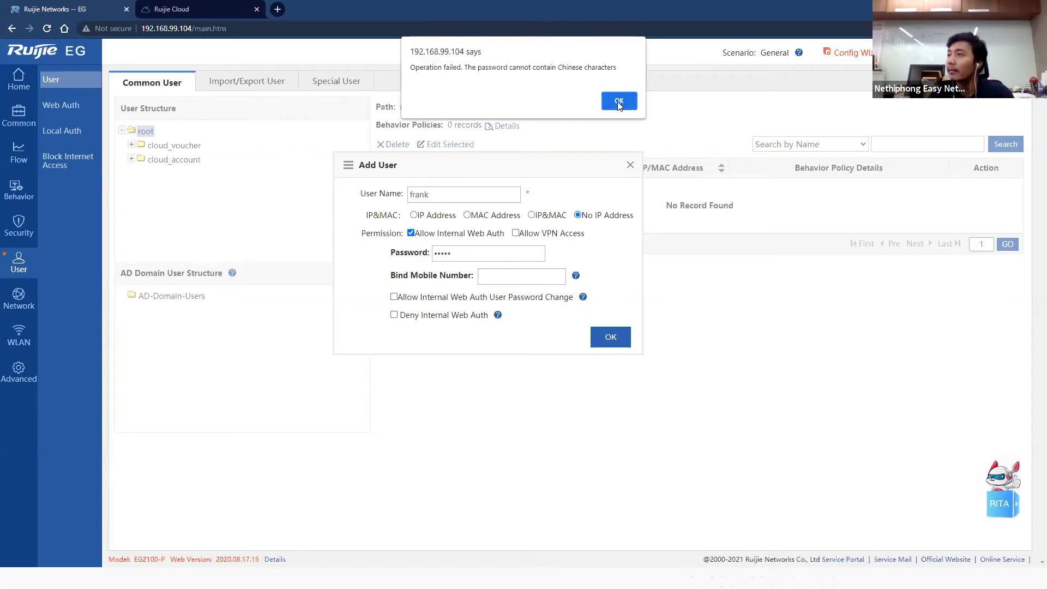
pyautogui.click(618, 102)
pyautogui.click(483, 260)
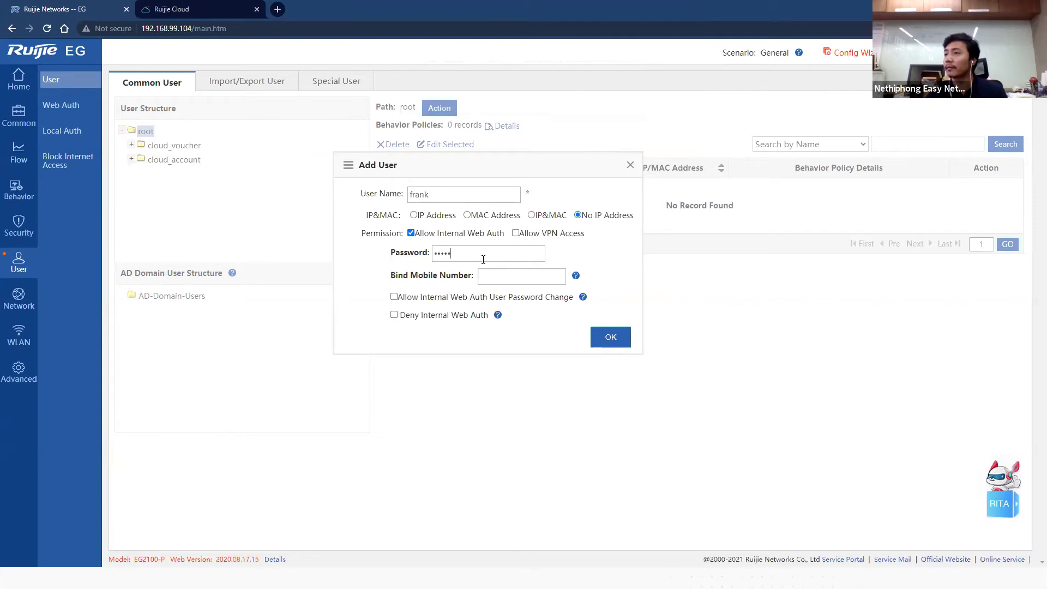
pyautogui.hotkey('ctrl', 'a')
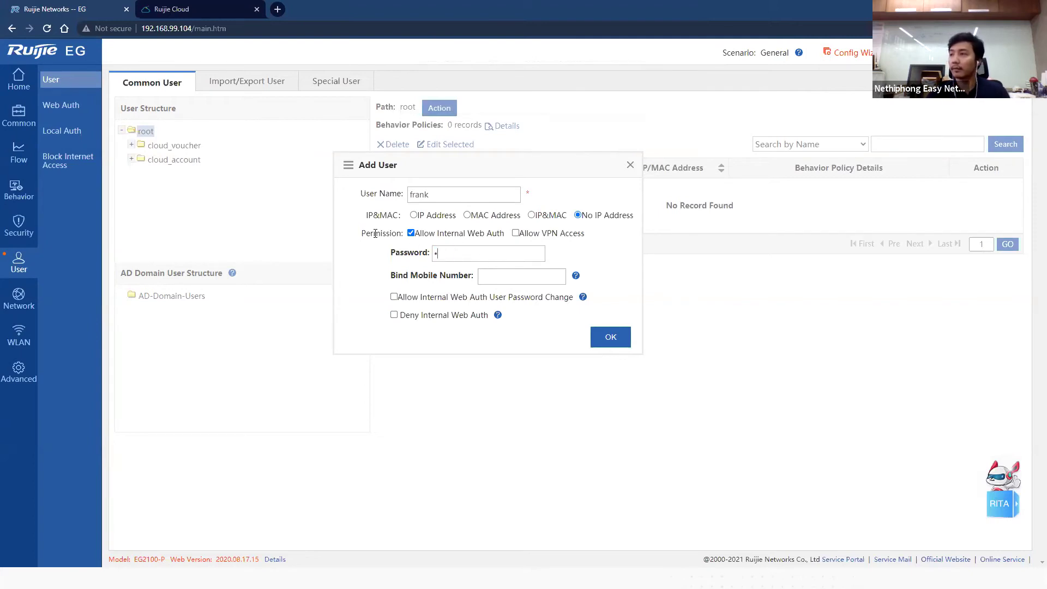
pyautogui.click(609, 338)
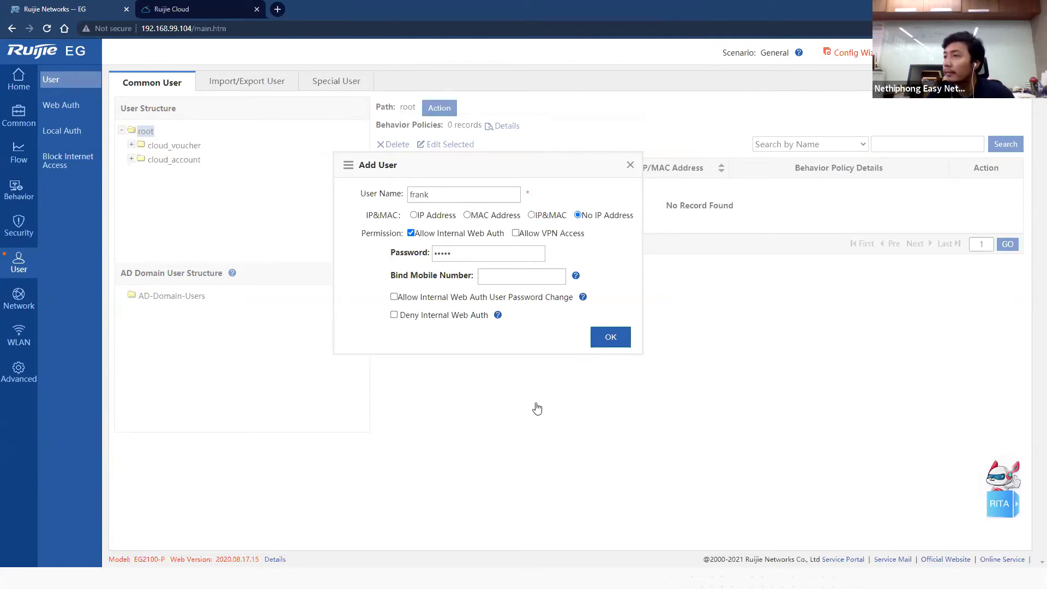
pyautogui.click(620, 90)
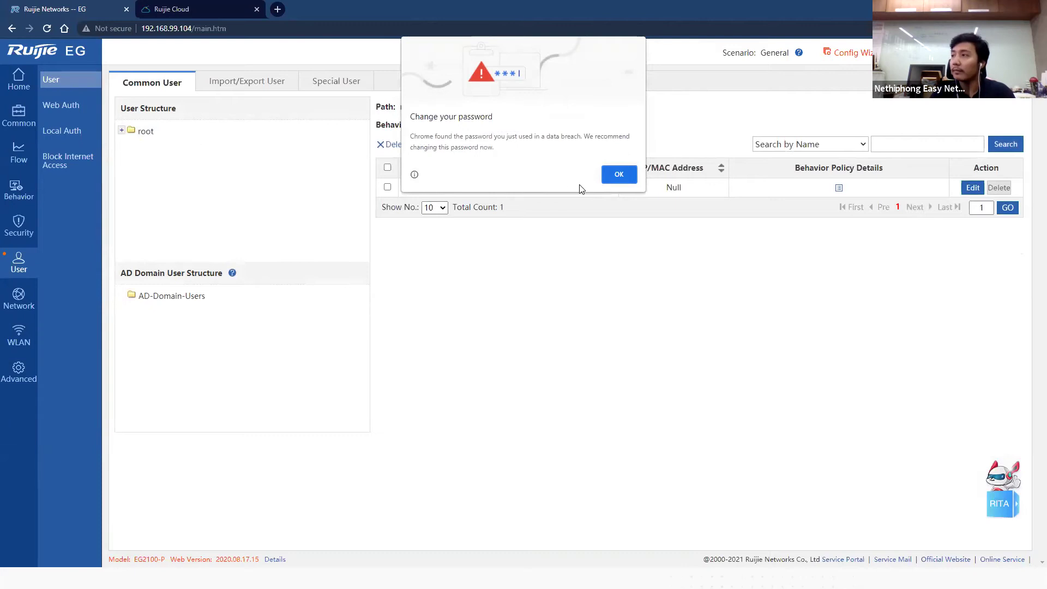
# Dismiss Chrome's password breach warning and open the Web Auth settings page
pyautogui.click(619, 175)
pyautogui.moveTo(501, 187); pyautogui.dragTo(560, 195)
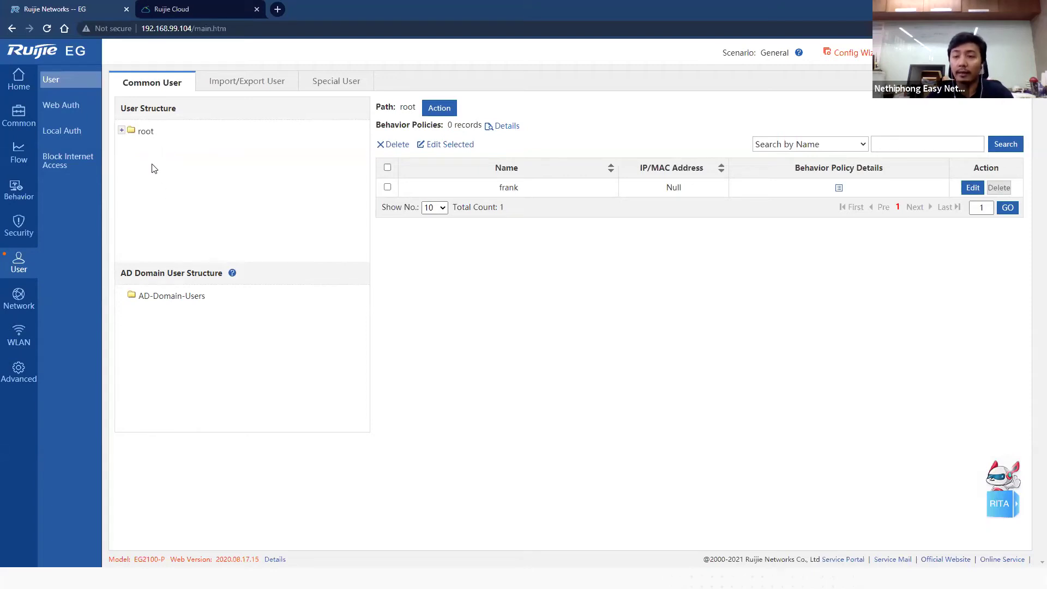
pyautogui.click(60, 111)
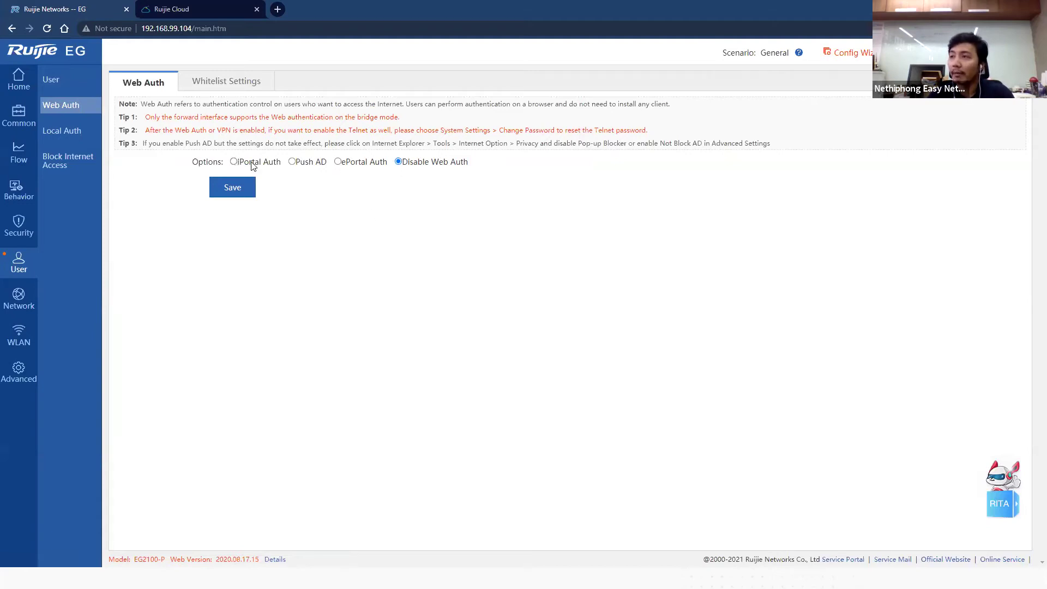
# Switch web authentication to Portal Auth and try WiFiDog Auth 'External user preferentially'
pyautogui.click(234, 162)
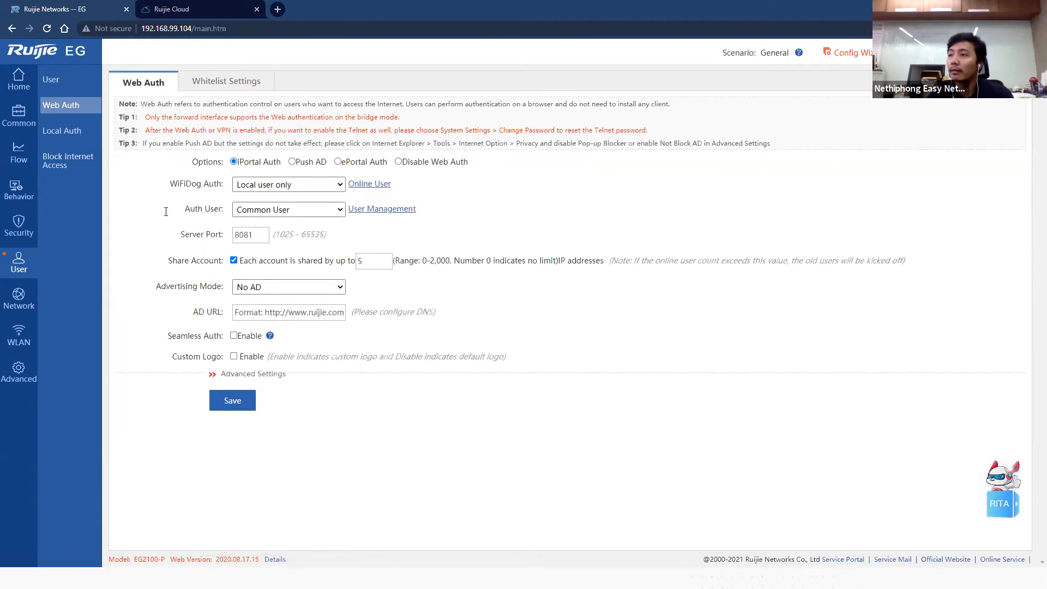
pyautogui.click(288, 184)
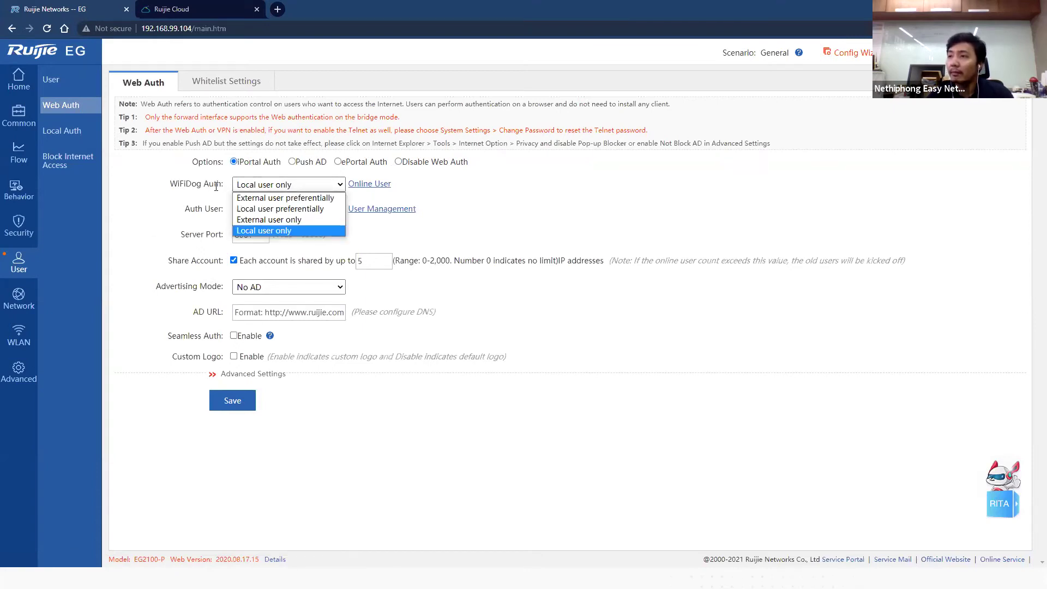
pyautogui.click(216, 187)
pyautogui.click(272, 185)
pyautogui.click(320, 197)
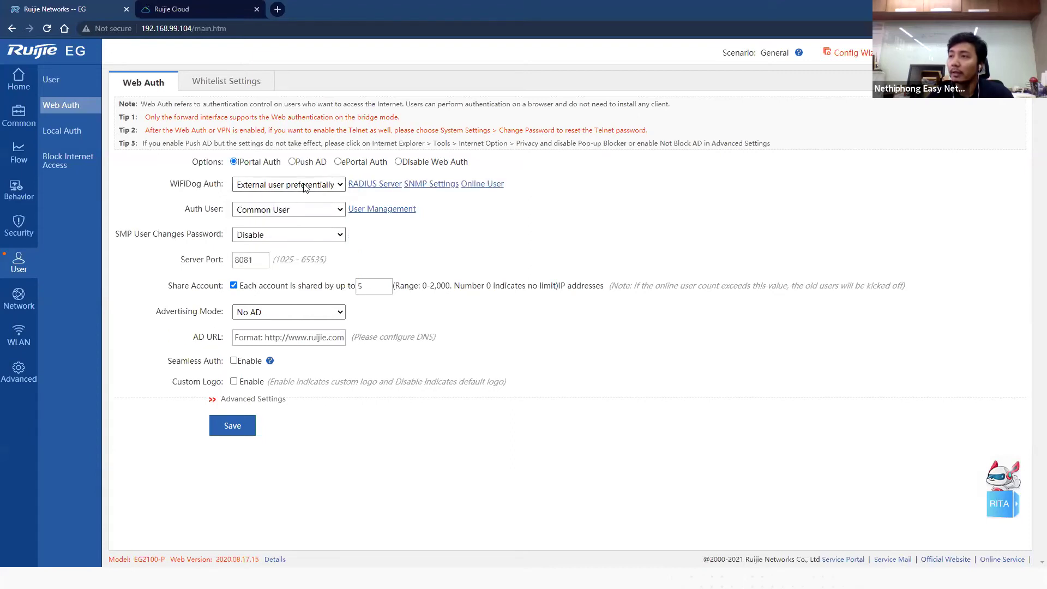
# Cycle through the WiFiDog Auth options, finally settling on Local user only
pyautogui.click(305, 185)
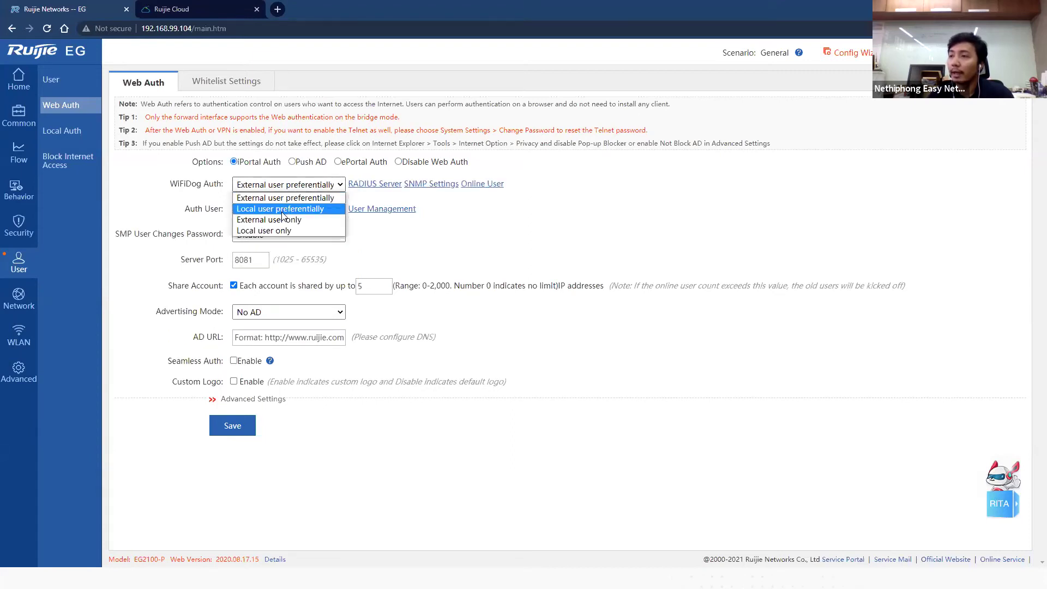
pyautogui.click(284, 210)
pyautogui.click(283, 189)
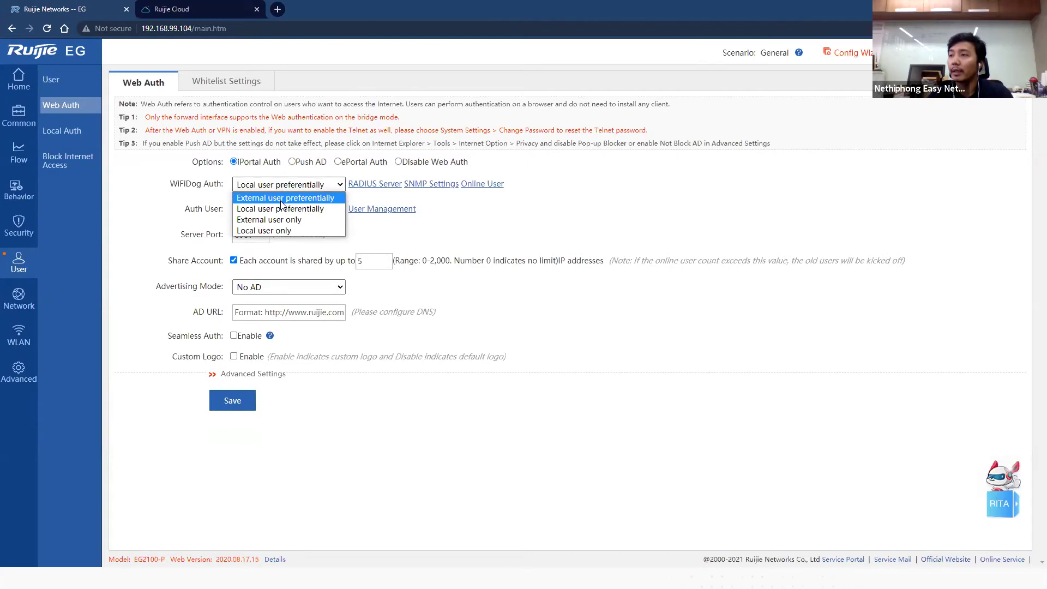
pyautogui.click(284, 197)
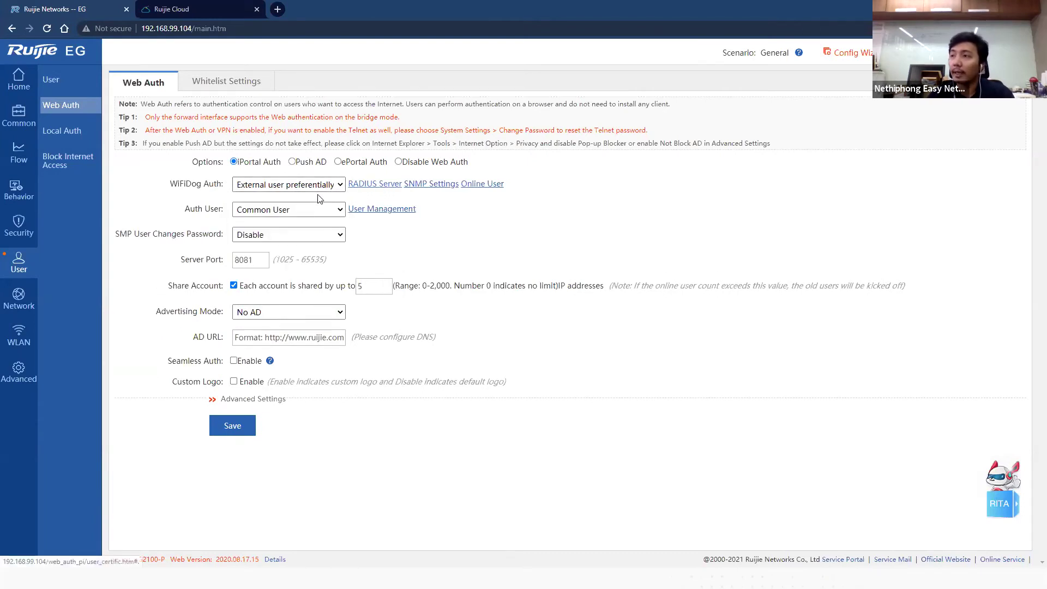
pyautogui.click(283, 185)
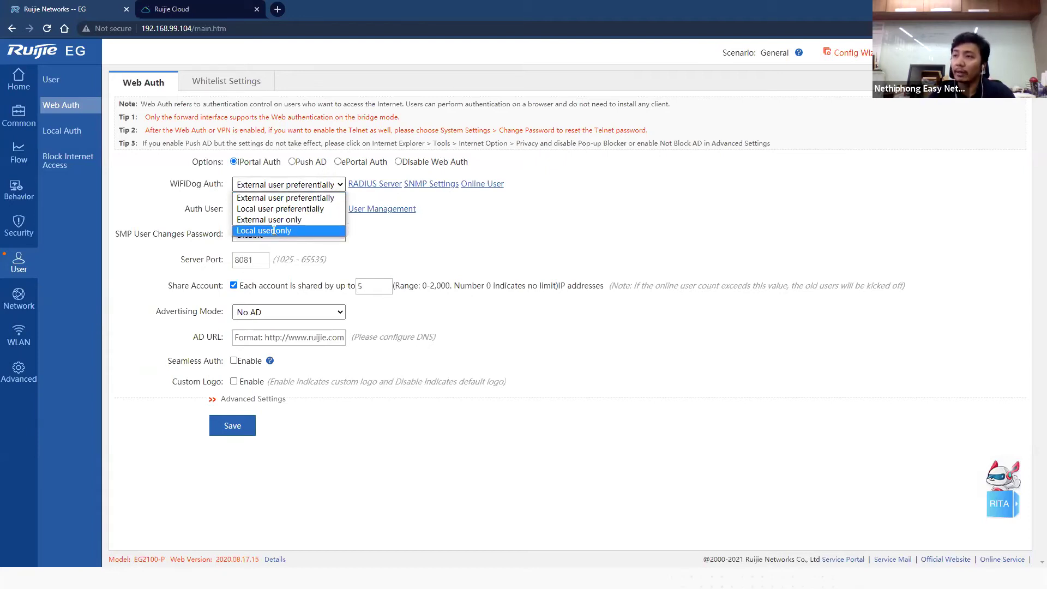
pyautogui.click(272, 230)
pyautogui.click(282, 187)
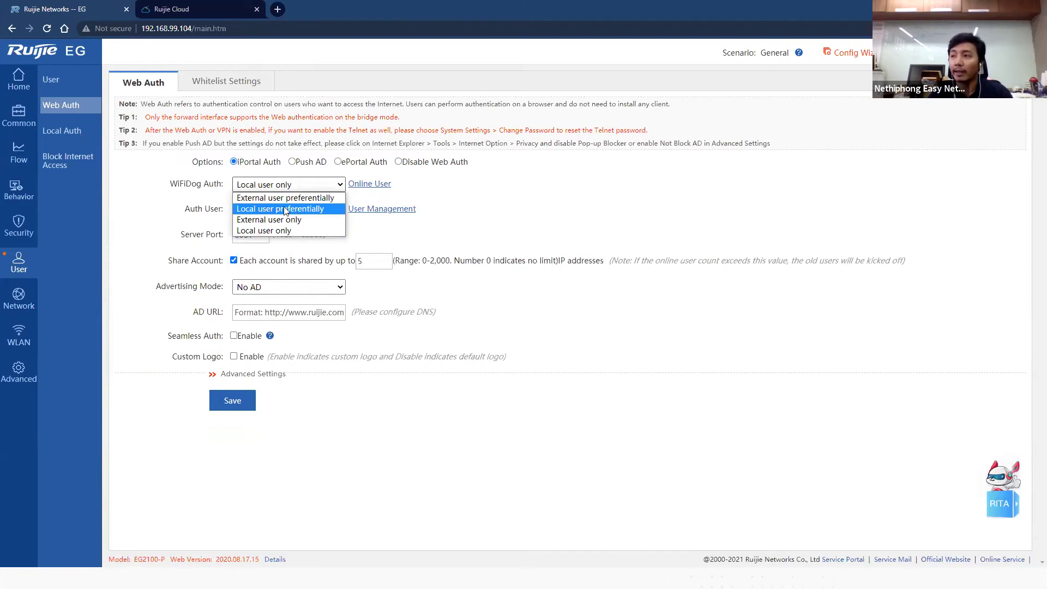
pyautogui.click(294, 198)
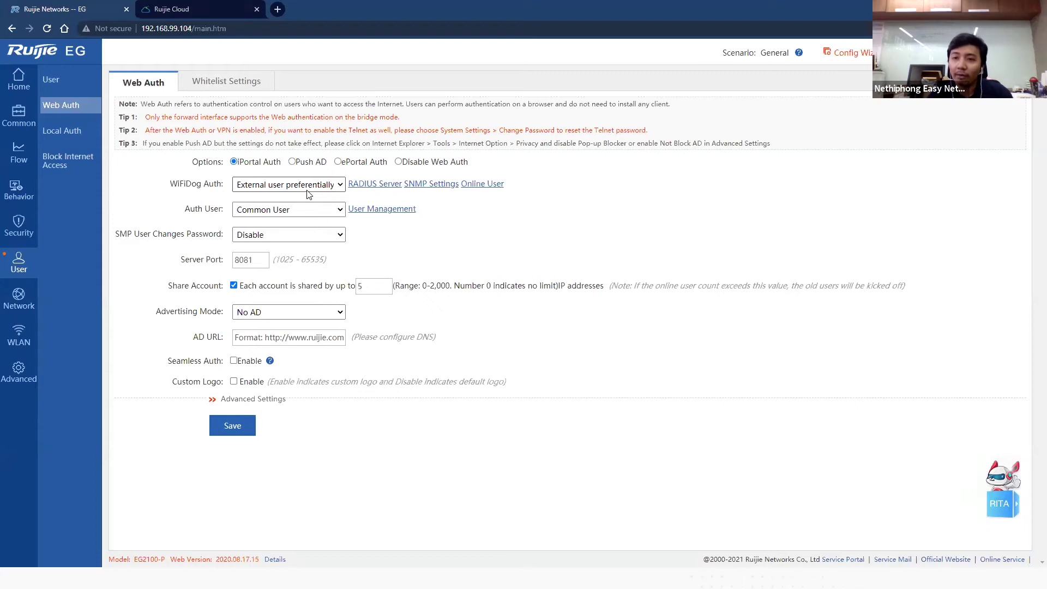
pyautogui.click(309, 191)
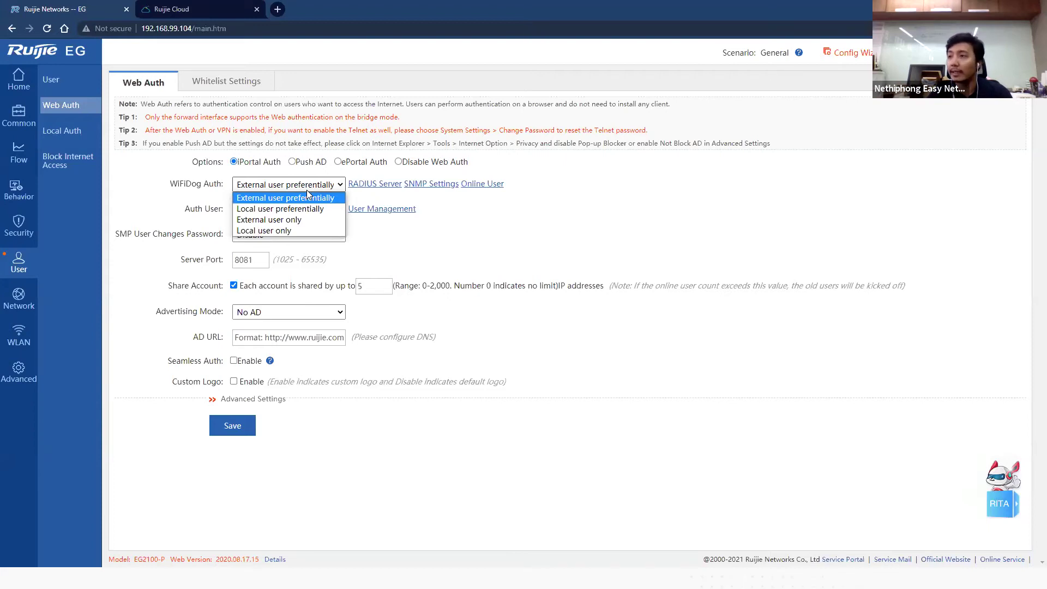
pyautogui.click(273, 230)
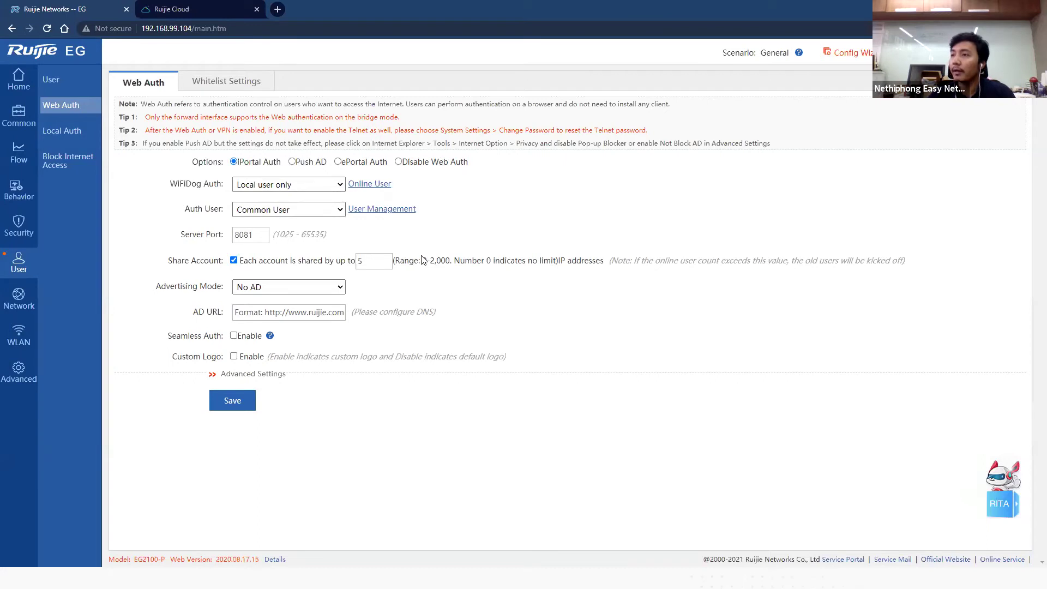
# Leave AD URL empty and enable Custom Logo, which needs a 151*88 free_login_logo.jpg
pyautogui.click(253, 315)
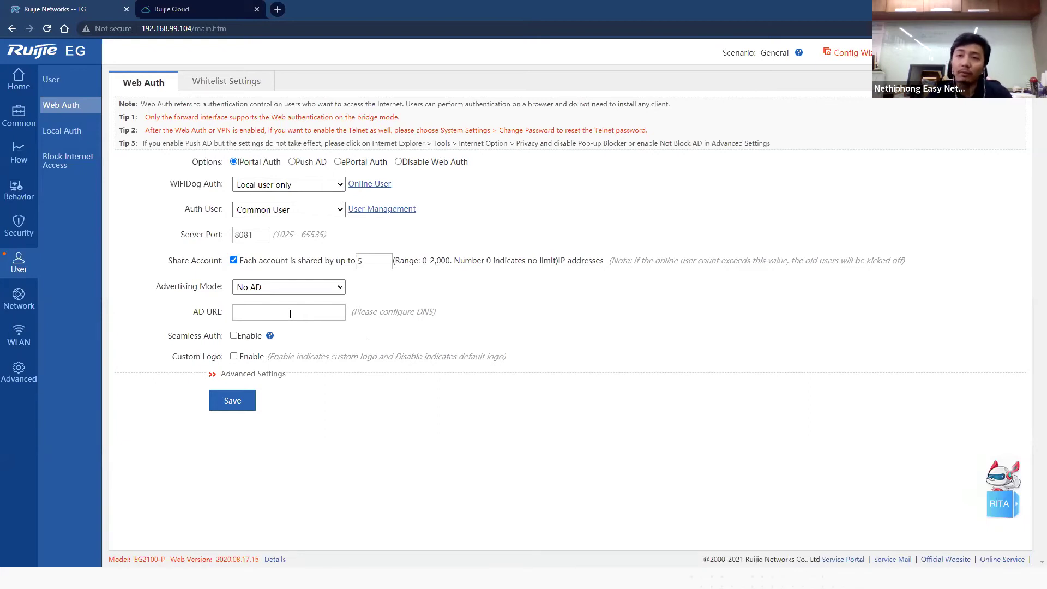
pyautogui.click(450, 334)
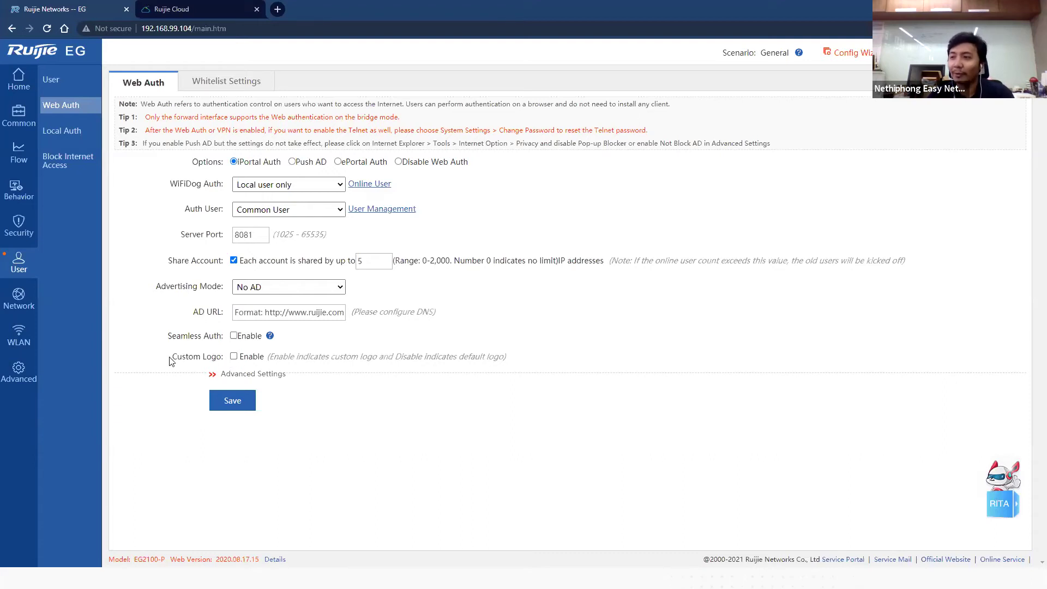
pyautogui.moveTo(172, 357); pyautogui.dragTo(224, 357)
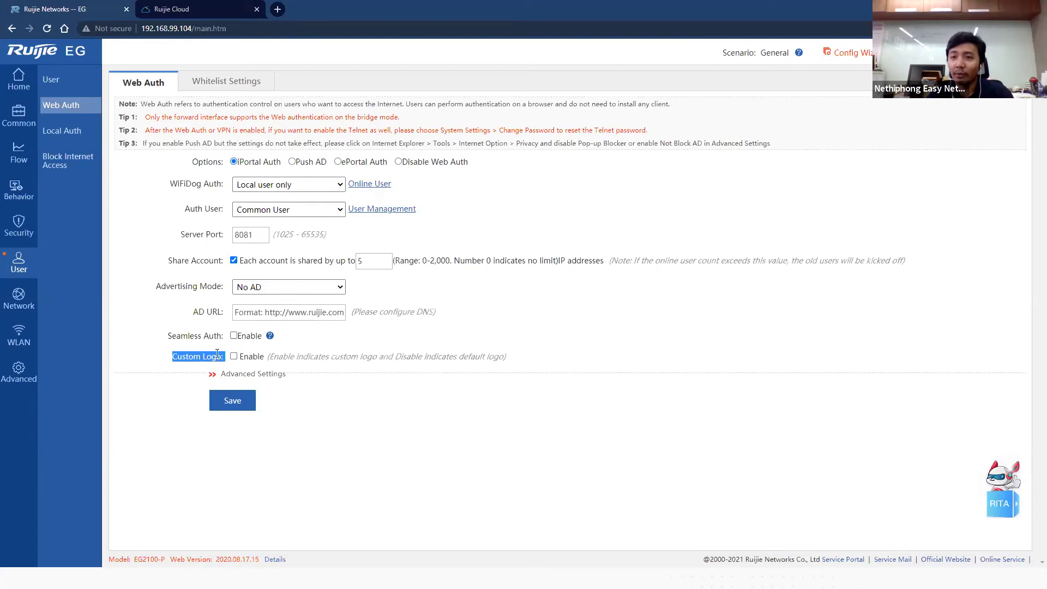
pyautogui.click(233, 356)
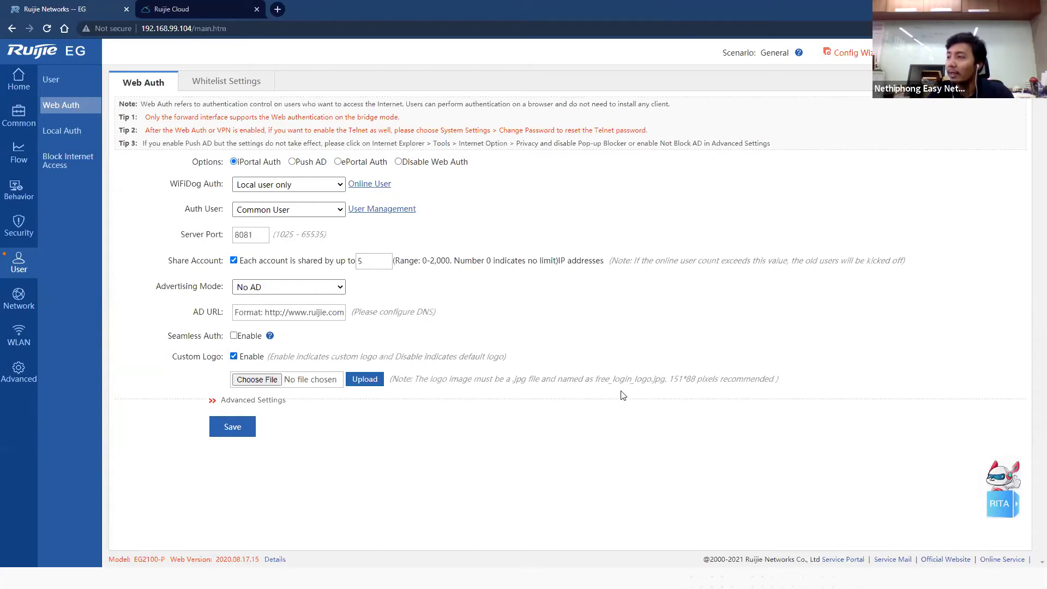
pyautogui.moveTo(503, 382); pyautogui.dragTo(532, 379)
pyautogui.click(549, 391)
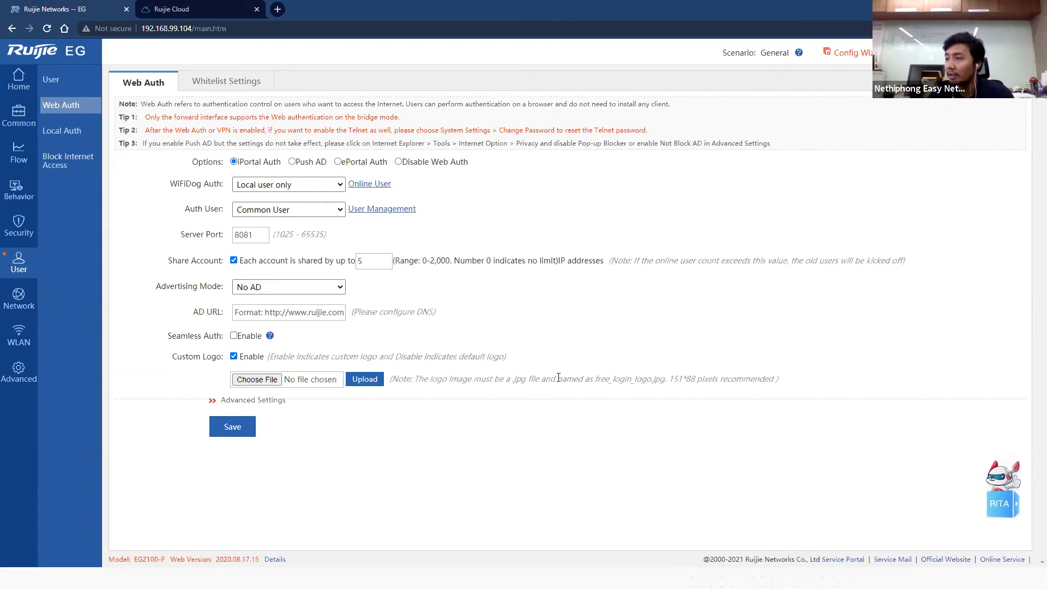
pyautogui.moveTo(597, 380); pyautogui.dragTo(665, 380)
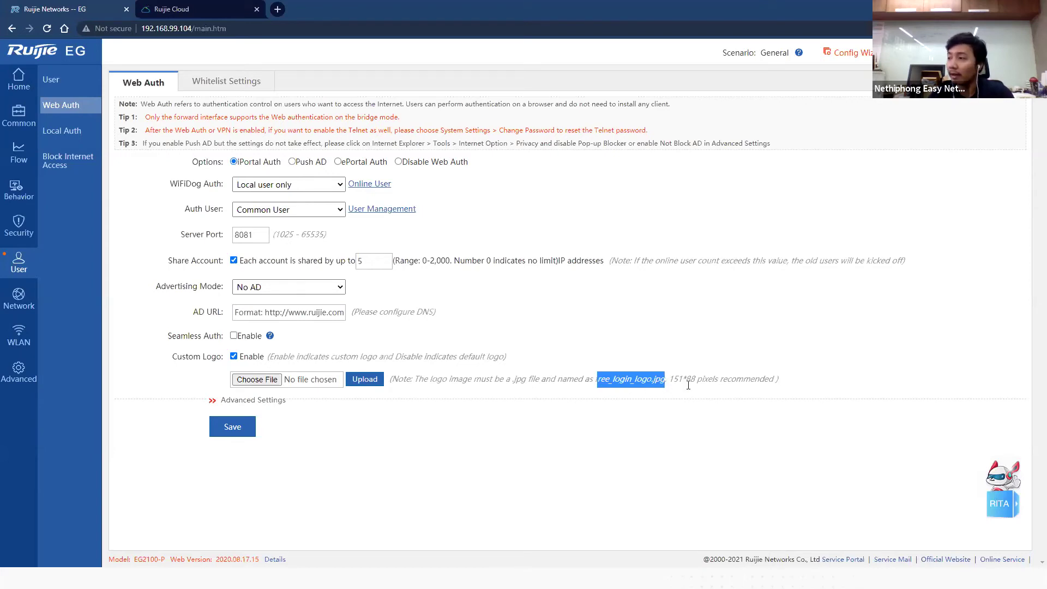
pyautogui.moveTo(671, 378); pyautogui.dragTo(715, 381)
pyautogui.click(707, 404)
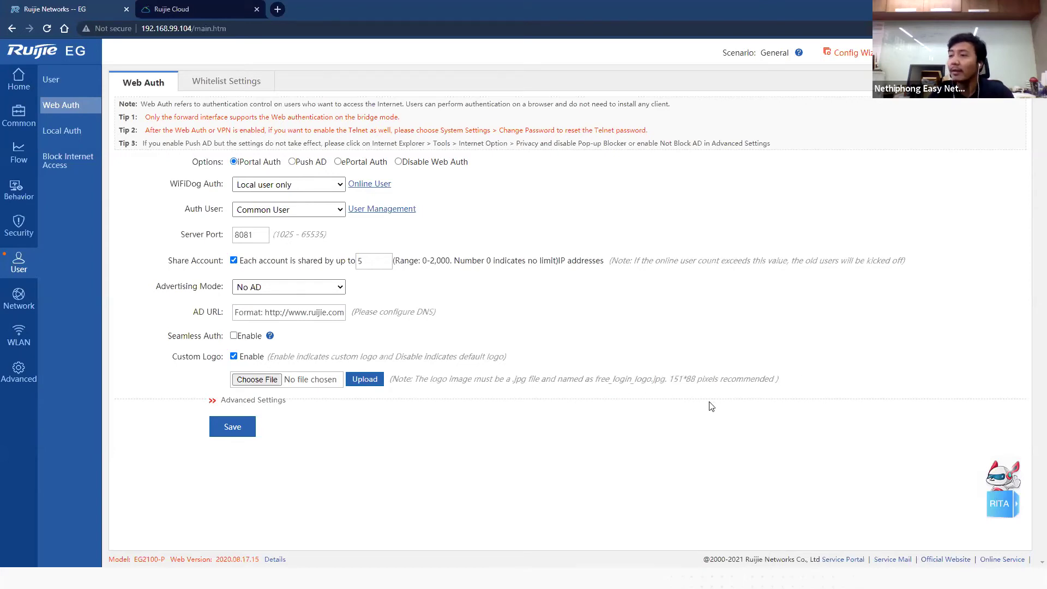
# Fill in whitelisted IP 192.168.120.0 with submask 255.255.255.0 on the Web Auth form
pyautogui.scroll(-3, 341, 287)
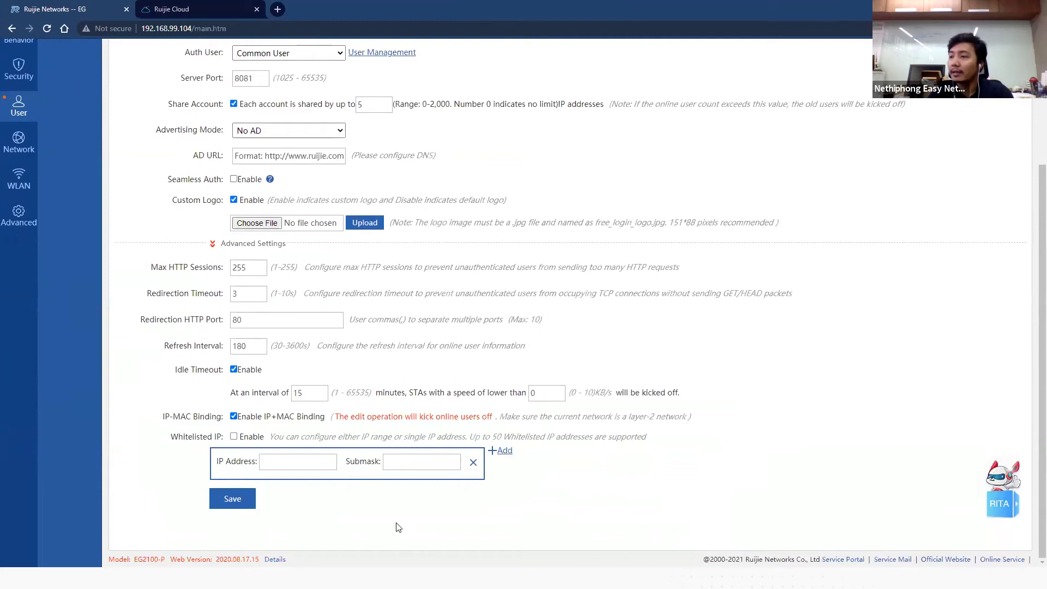
pyautogui.click(281, 465)
pyautogui.click(288, 472)
pyautogui.click(289, 472)
pyautogui.scroll(3, 203, 463)
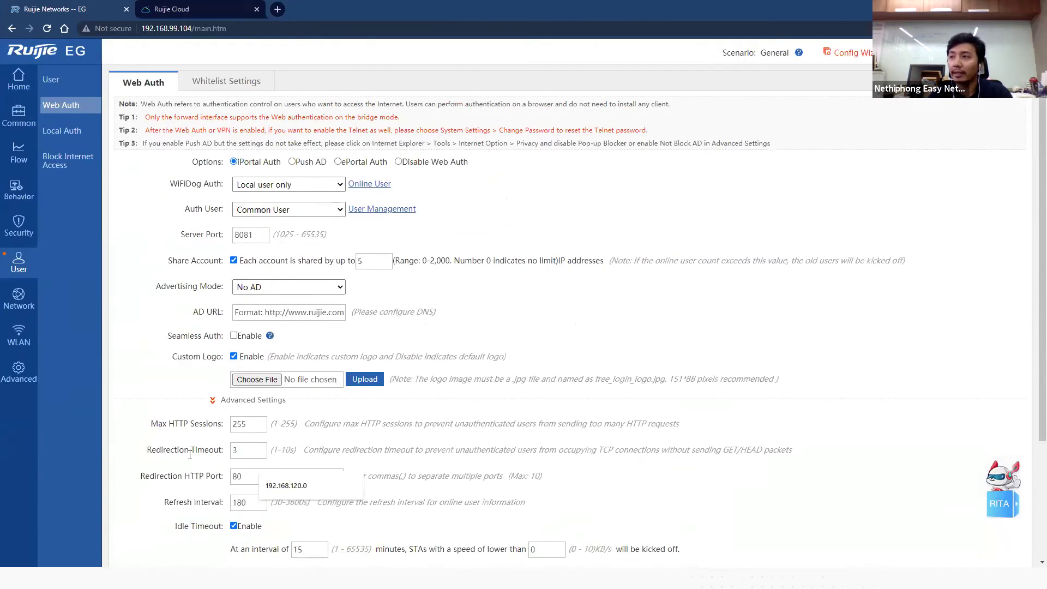
pyautogui.scroll(-5, 177, 436)
pyautogui.scroll(5, 167, 402)
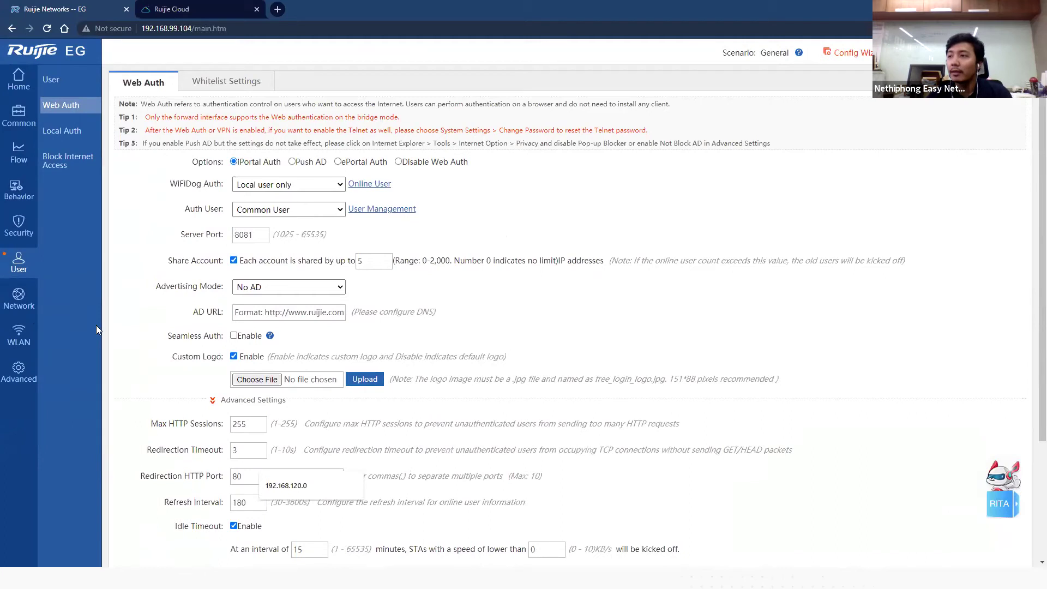
pyautogui.scroll(-3, 113, 346)
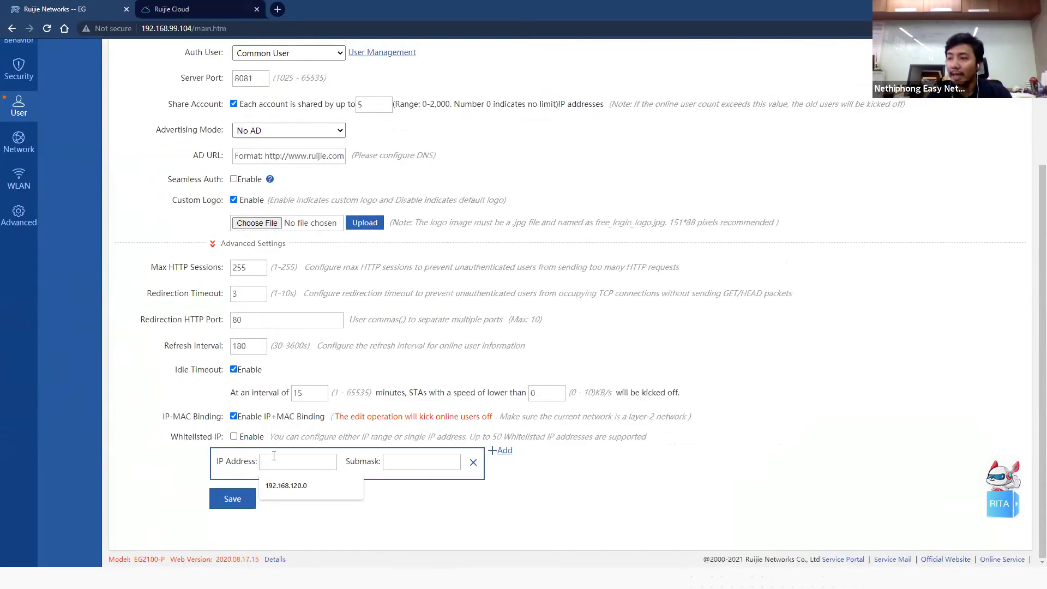
pyautogui.click(292, 485)
pyautogui.click(406, 462)
pyautogui.click(401, 486)
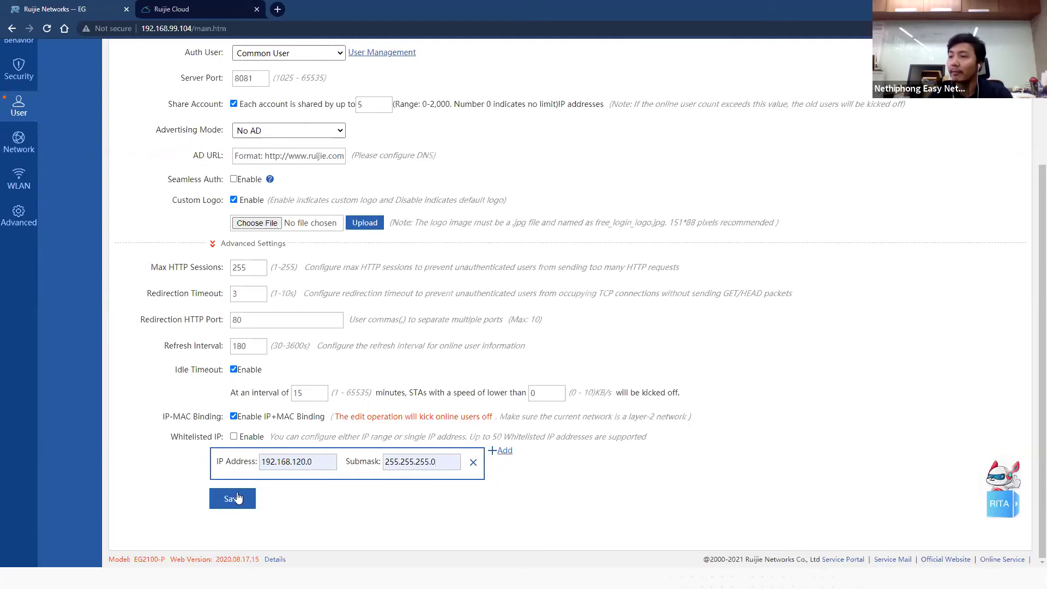
pyautogui.scroll(2, 354, 439)
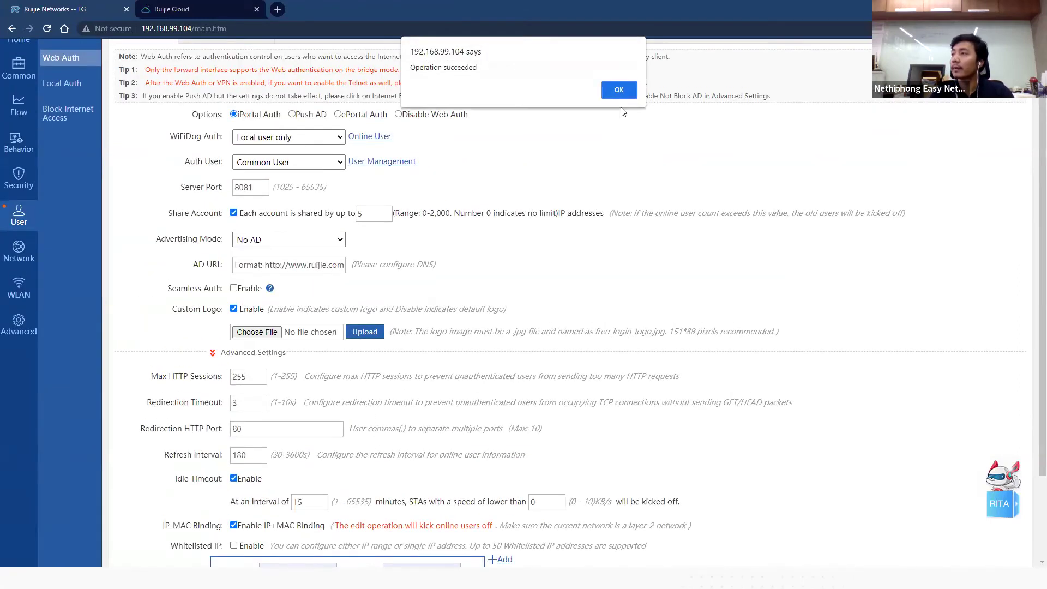
# Acknowledge the 'Operation succeeded' alert for the saved Web Auth settings
pyautogui.click(619, 90)
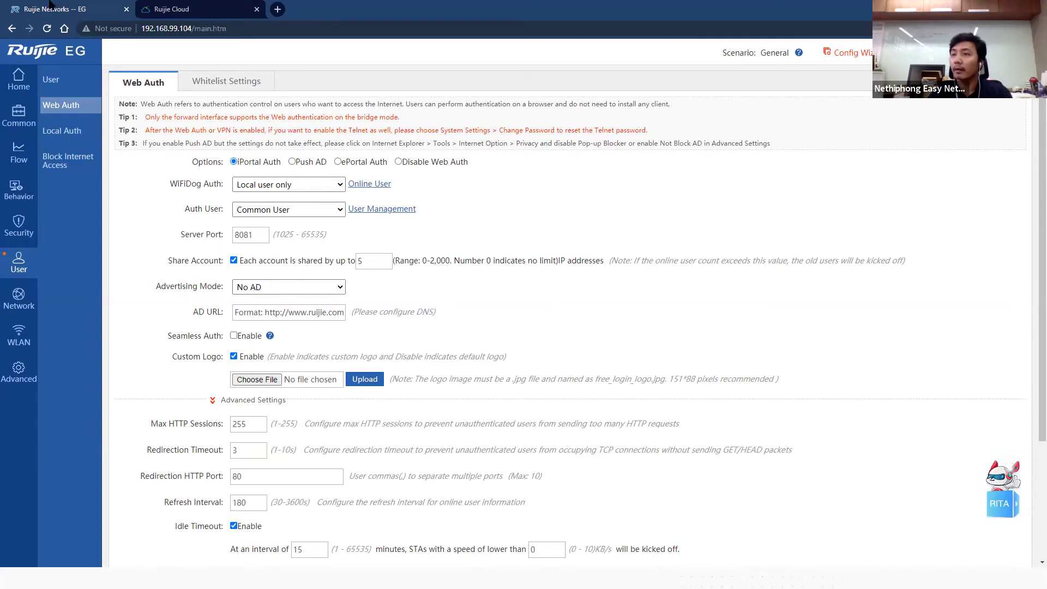
# In Ruijie Cloud Wireless > Basic, disable Auth on Test_Authen_Ruijie and save
pyautogui.click(191, 6)
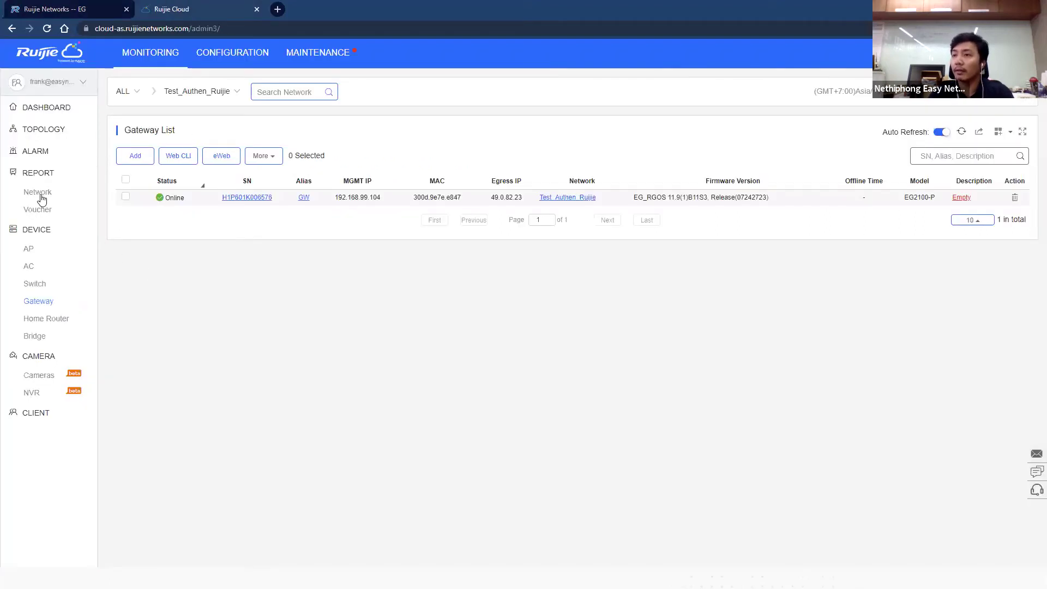
pyautogui.click(210, 54)
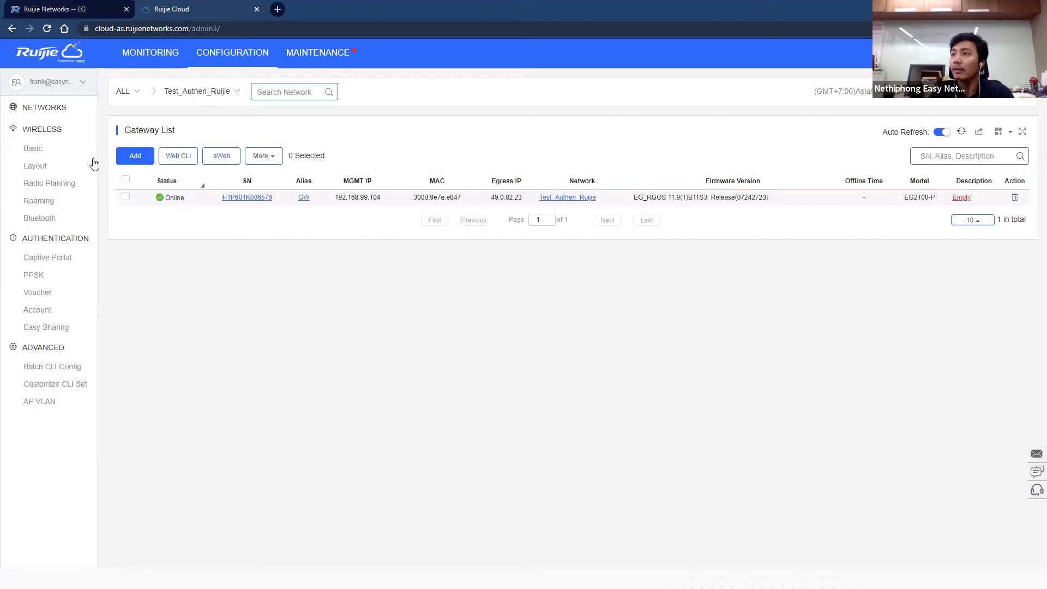
pyautogui.click(43, 262)
pyautogui.click(46, 154)
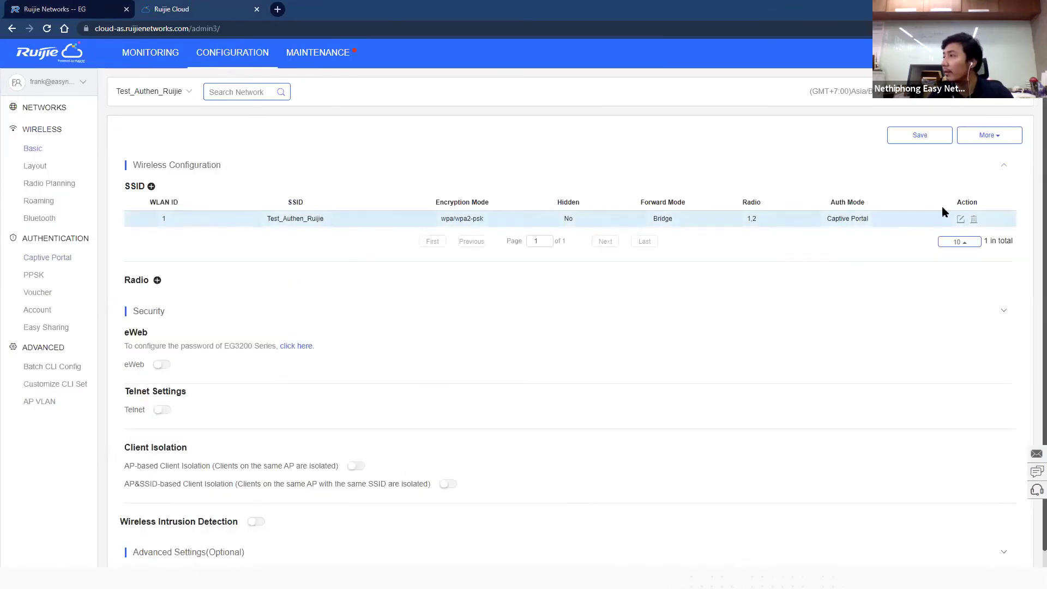
pyautogui.click(960, 220)
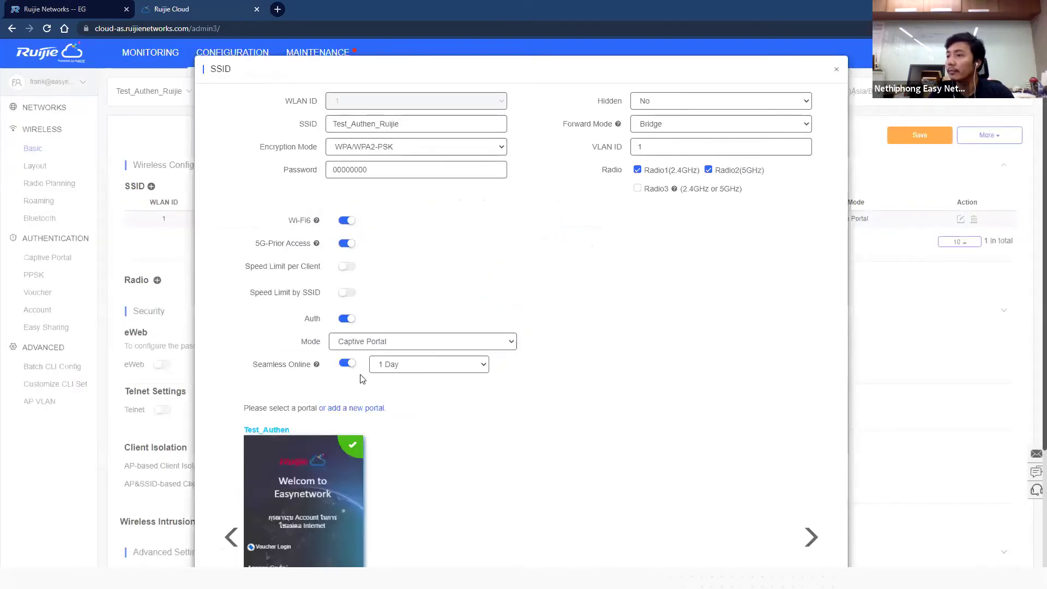
pyautogui.click(348, 319)
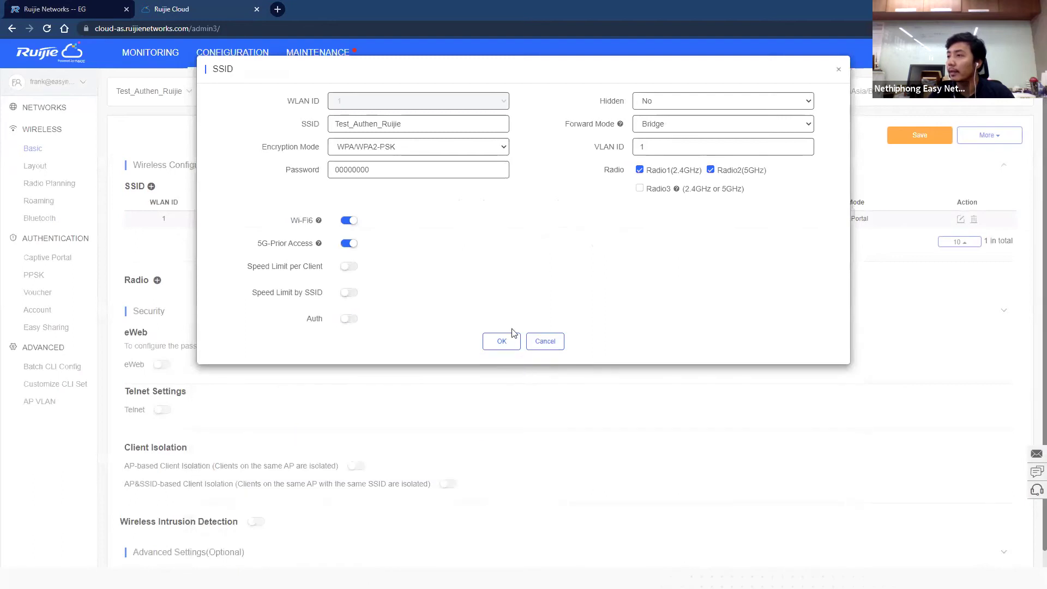
pyautogui.click(903, 137)
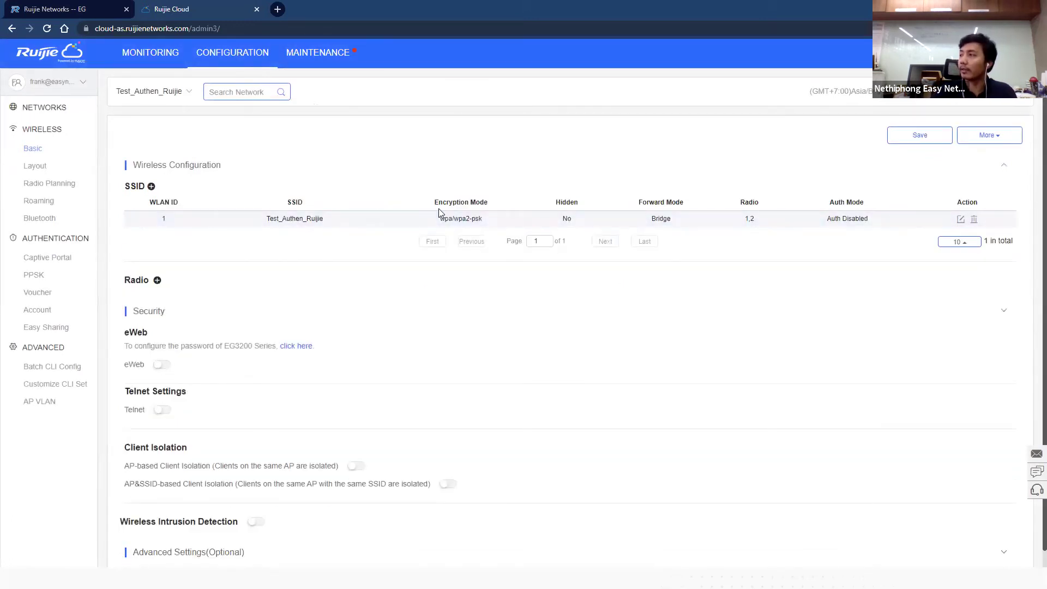
# Return to the EG Web Auth page, then bring up the mirrored phone's portal login page
pyautogui.click(92, 6)
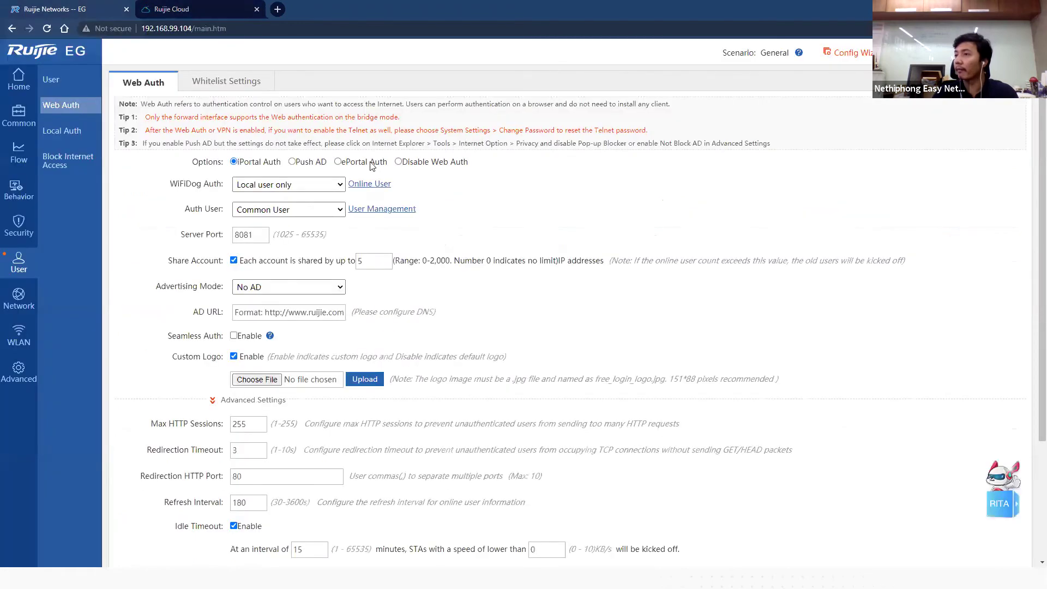
pyautogui.scroll(-1, 160, 267)
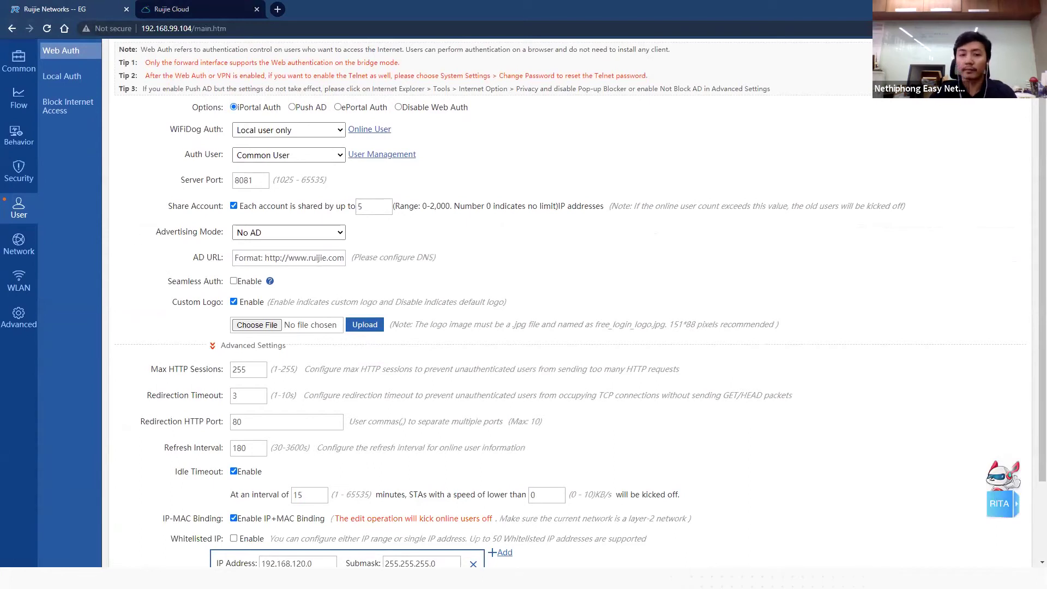
pyautogui.hotkey('alt', 'Tab')
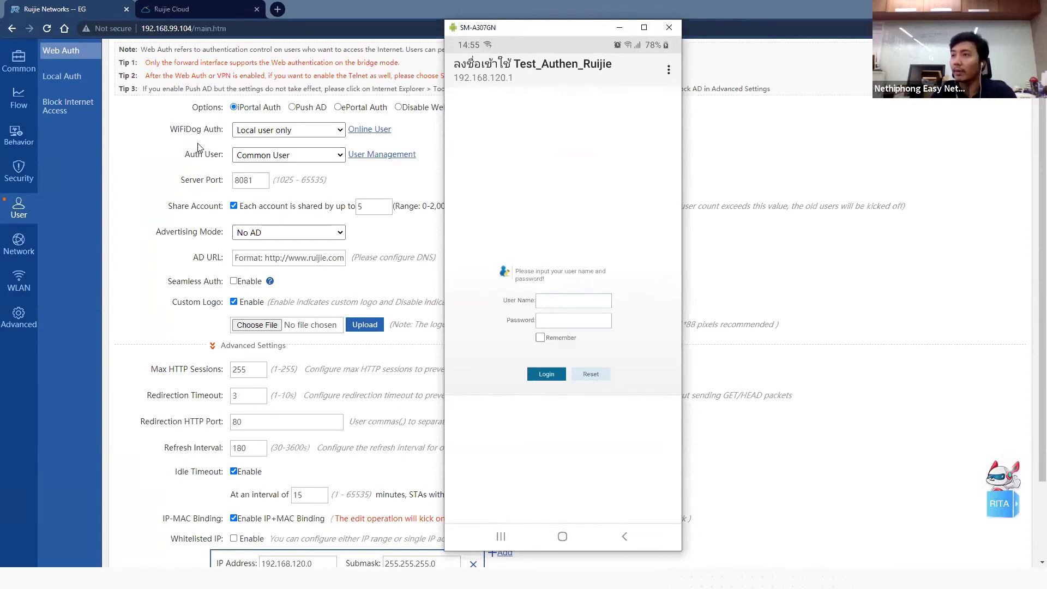
# Log in on the phone's portal page with the local user's name and password
pyautogui.scroll(2, 249, 119)
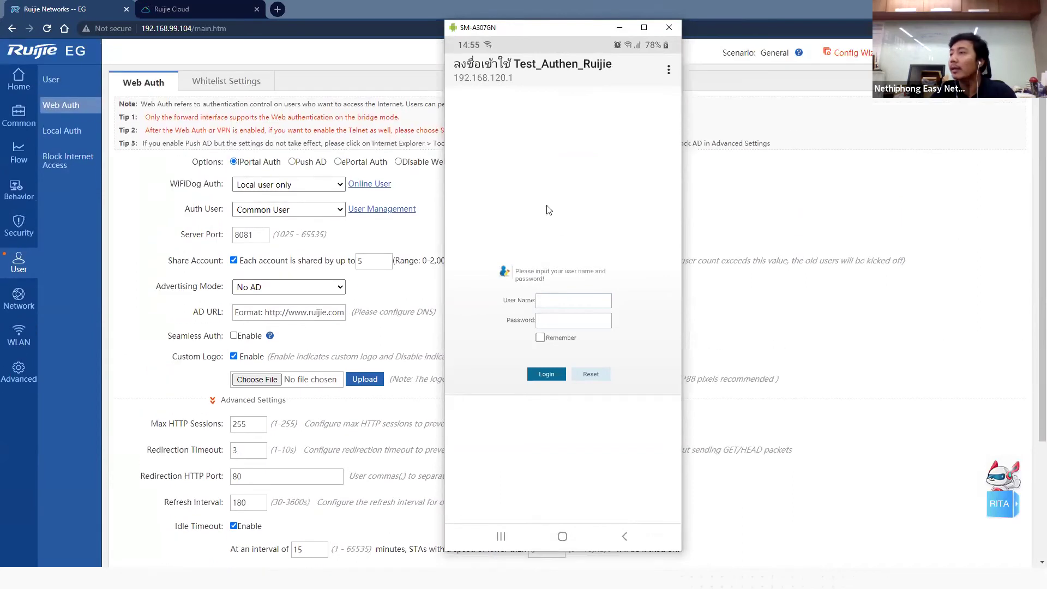
pyautogui.click(559, 299)
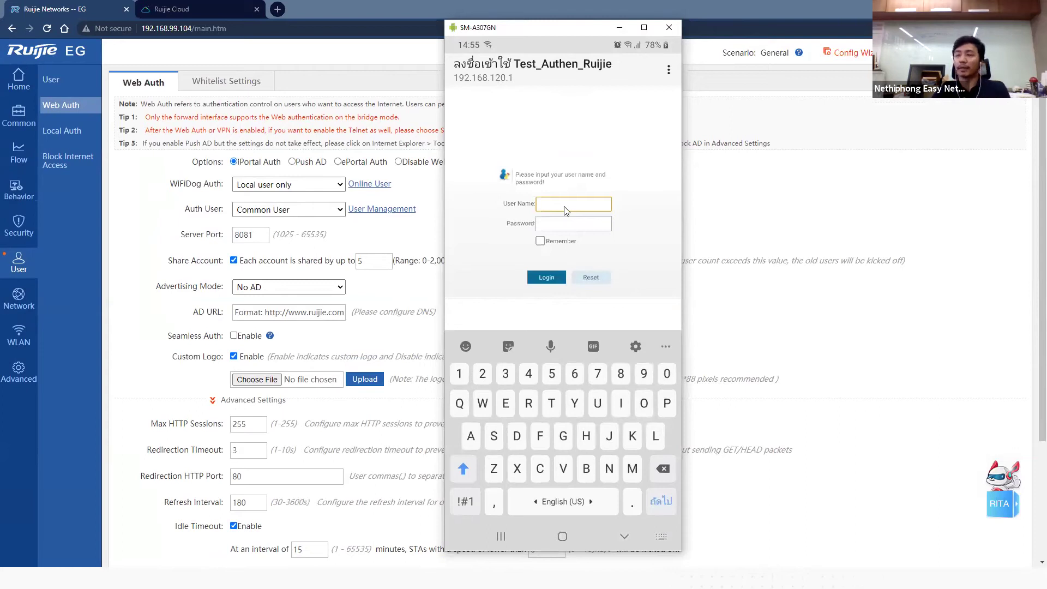
pyautogui.write('frank')
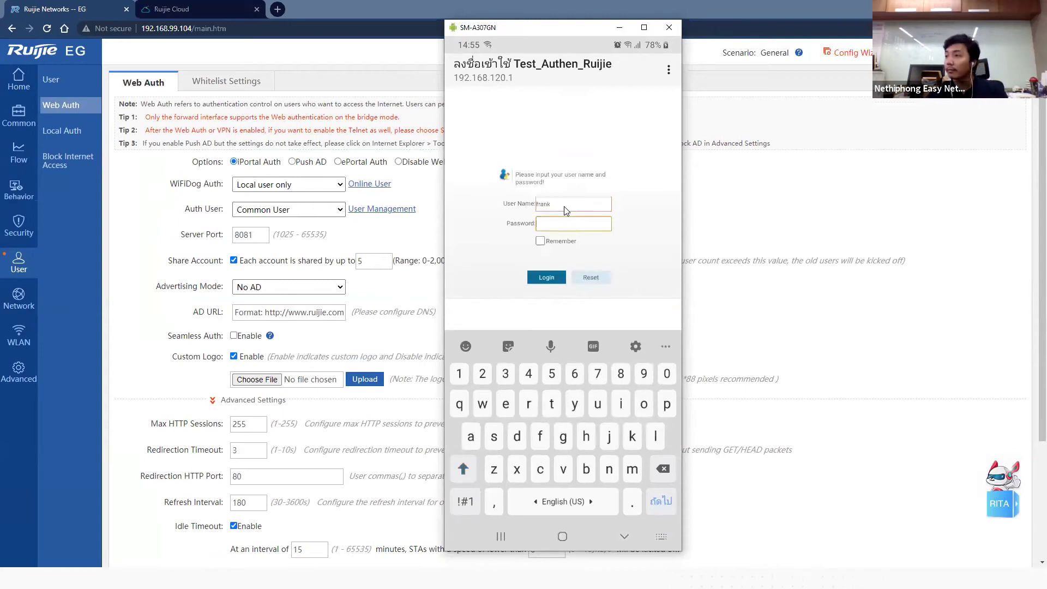
pyautogui.write('1')
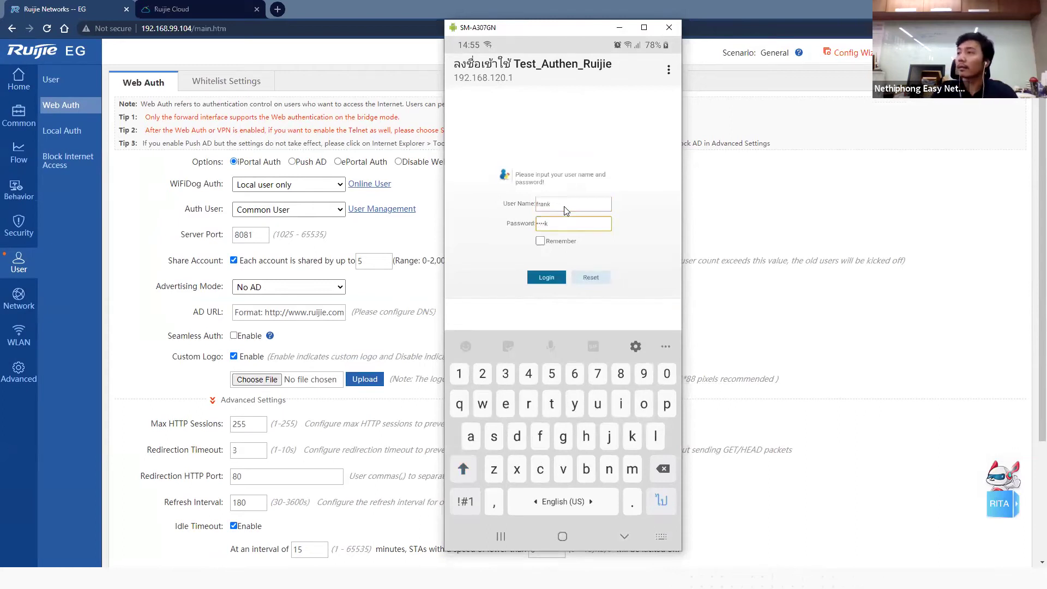
pyautogui.click(550, 279)
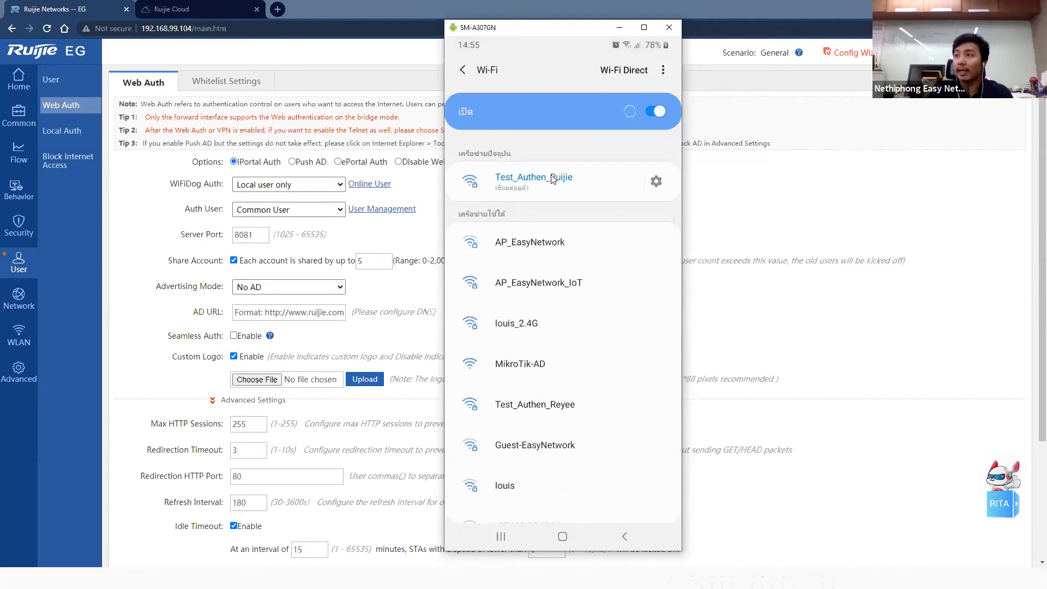
pyautogui.click(384, 1)
# Switch to the slideshow and advance to the 'Captive portal by Ruijie EG + Cloud' slide
pyautogui.hotkey('alt', 'Tab')
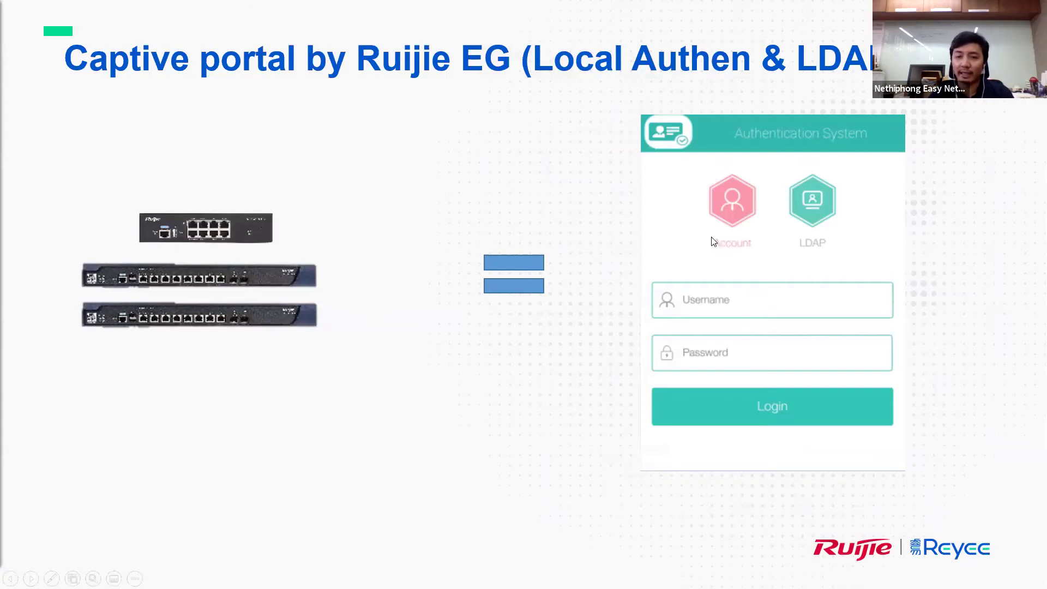
pyautogui.click(704, 221)
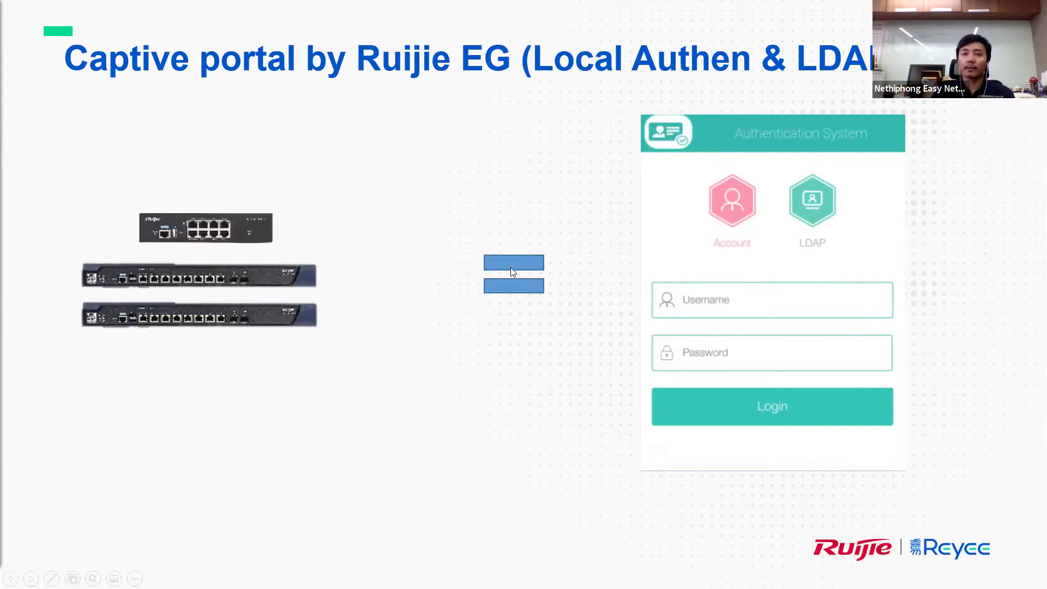
pyautogui.press('Right')
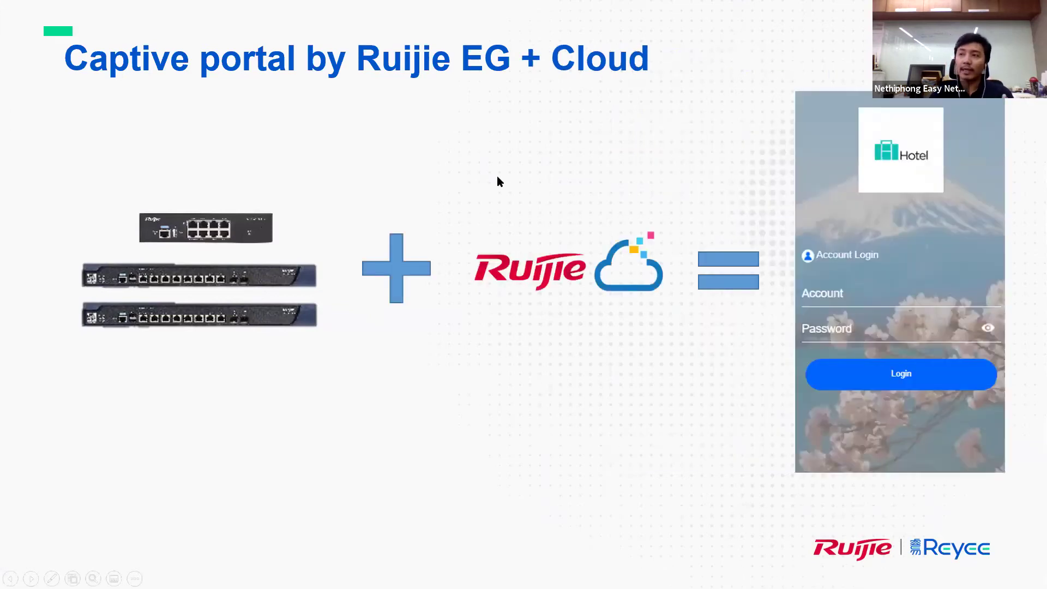
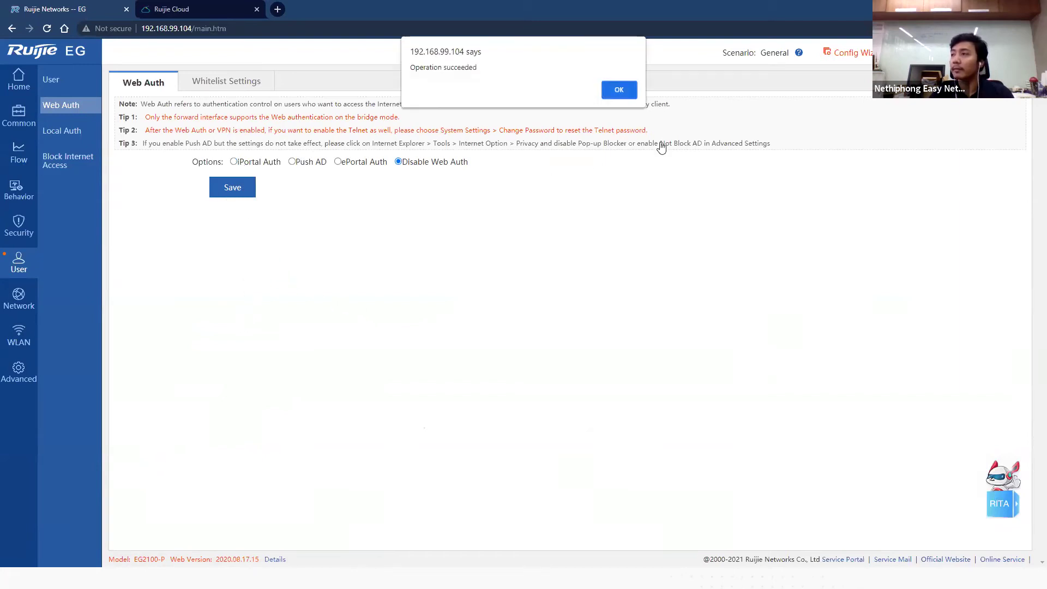
# Dismiss the success notice and go to the Local Auth settings under User
pyautogui.click(626, 90)
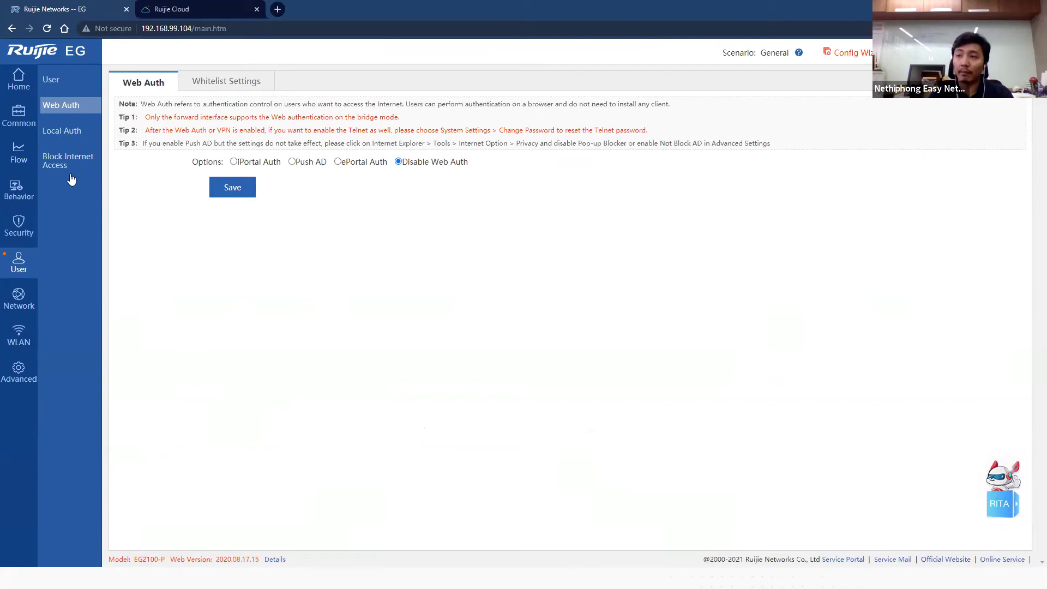
pyautogui.click(68, 132)
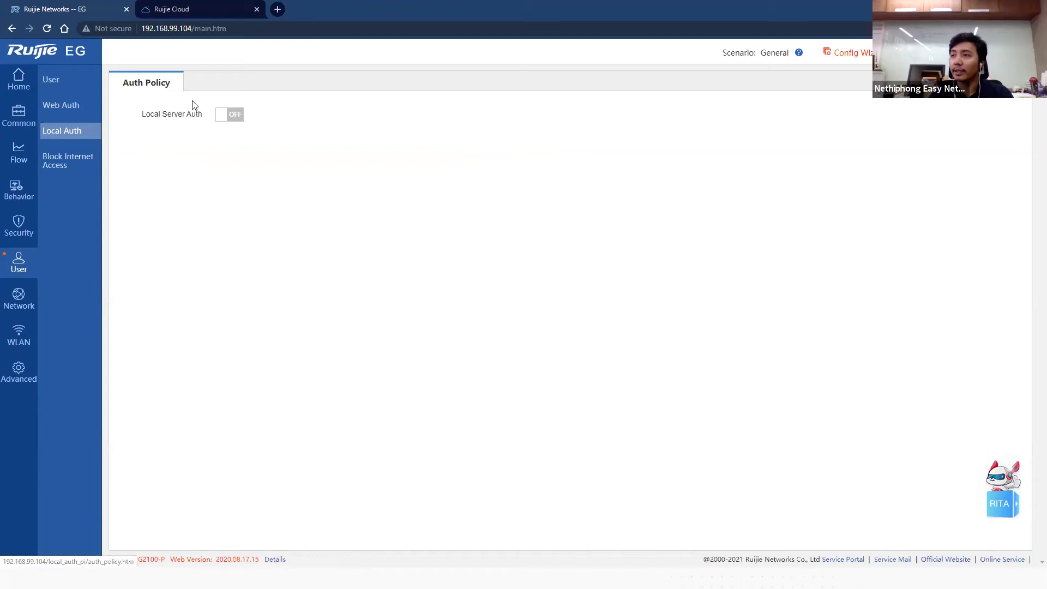
# Turn on Local Server Auth and confirm the change
pyautogui.click(235, 116)
pyautogui.click(576, 85)
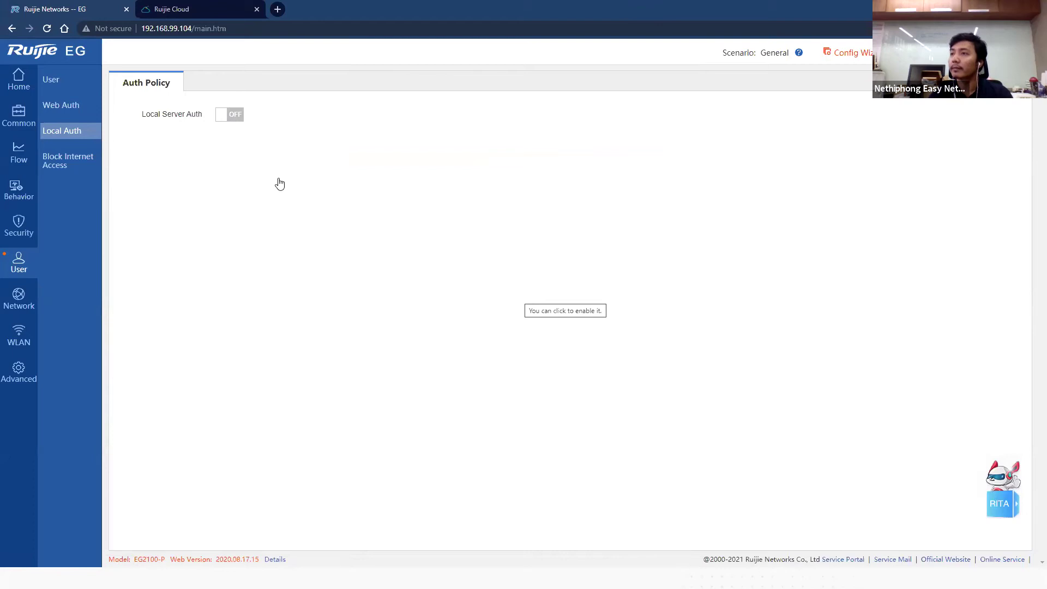
pyautogui.click(627, 89)
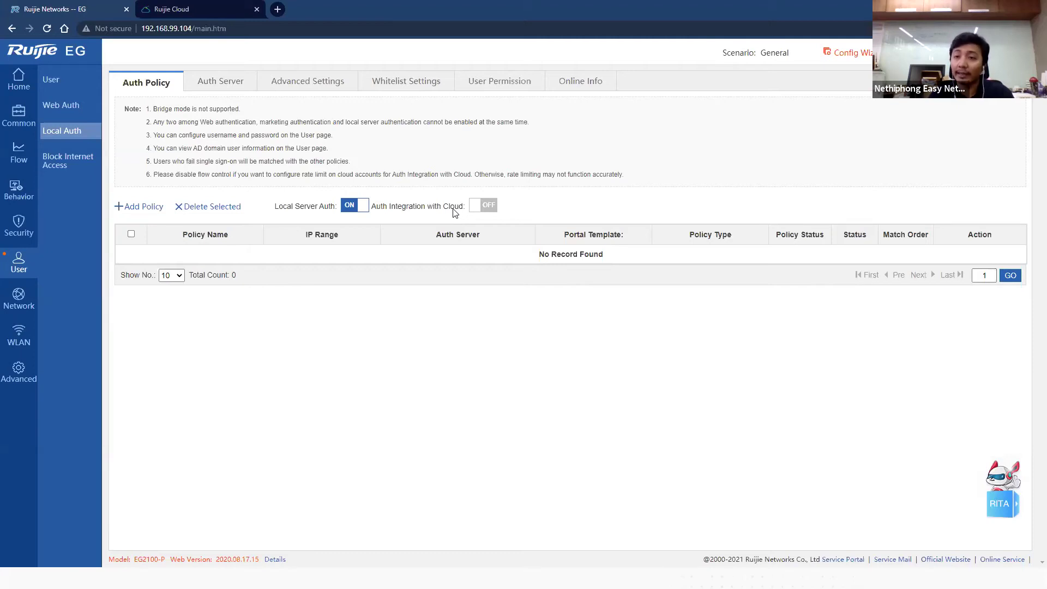
# Turn on Auth Integration with Cloud and accept both prompts
pyautogui.click(482, 206)
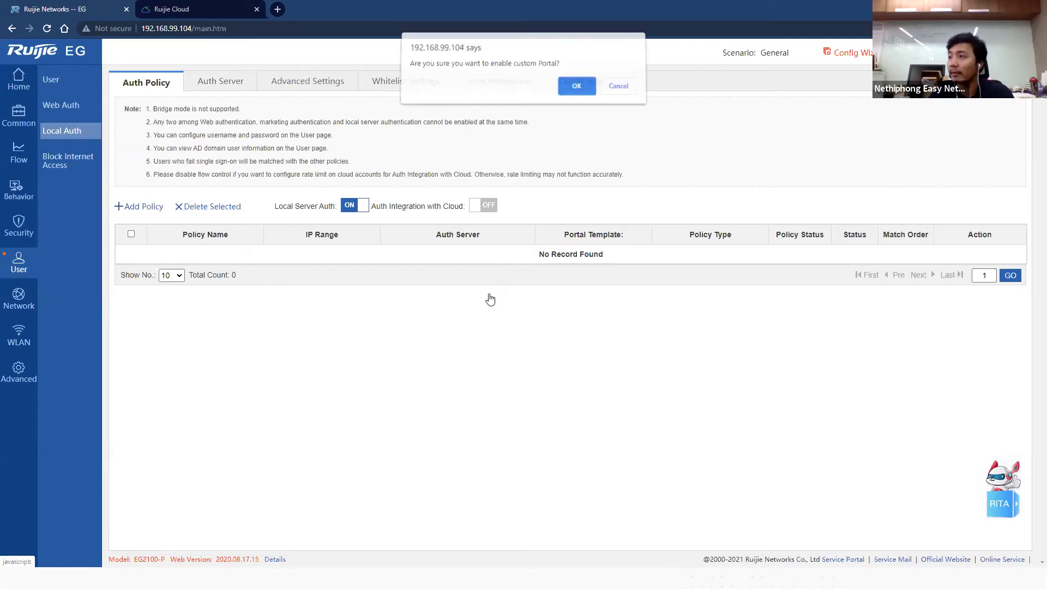
pyautogui.click(560, 88)
pyautogui.click(607, 87)
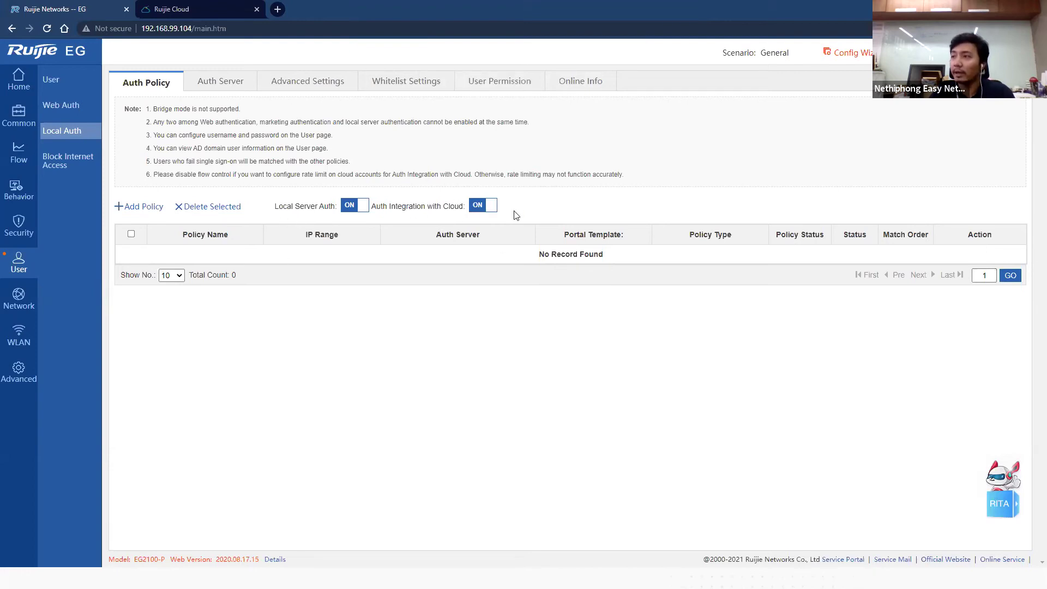
# Start a new auth policy, compare the Cloud and Local Auth template previews, and keep Cloud Template
pyautogui.click(122, 210)
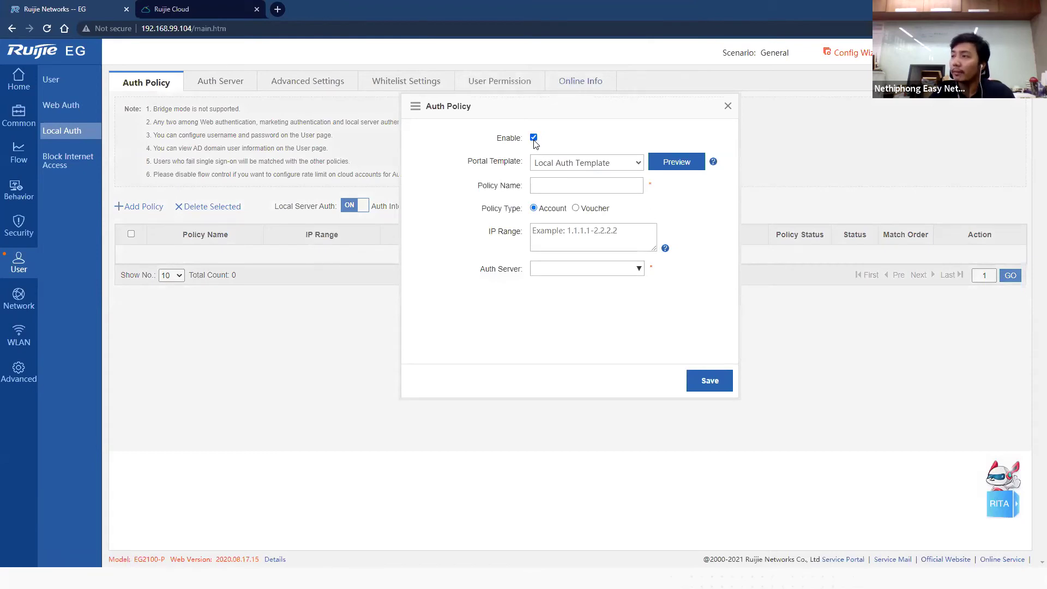
pyautogui.moveTo(468, 161)
pyautogui.mouseDown()
pyautogui.moveTo(522, 165)
pyautogui.moveTo(463, 162)
pyautogui.mouseUp()
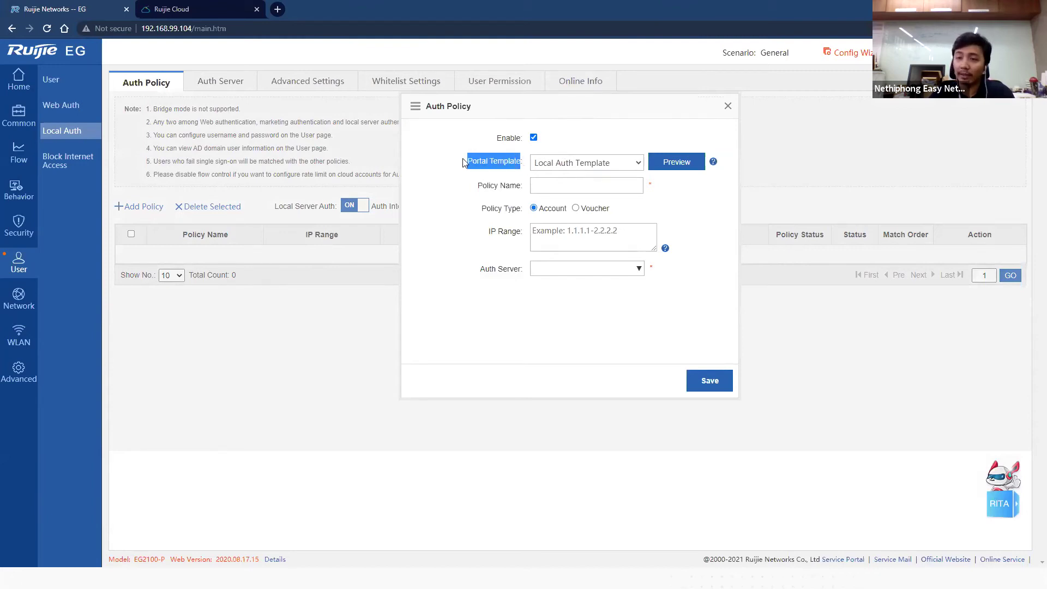
pyautogui.click(560, 164)
pyautogui.click(561, 181)
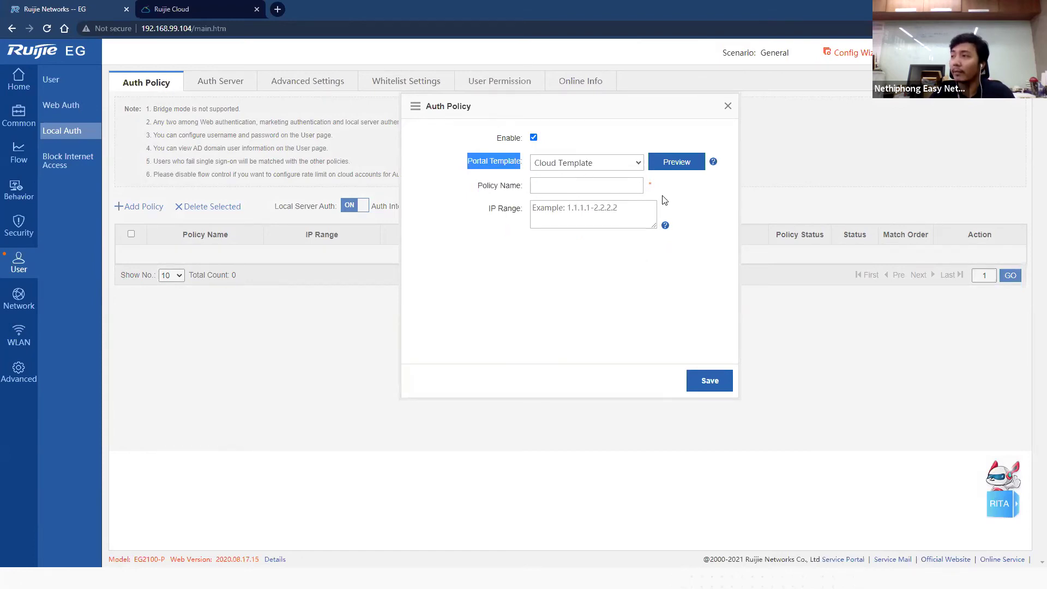
pyautogui.click(658, 163)
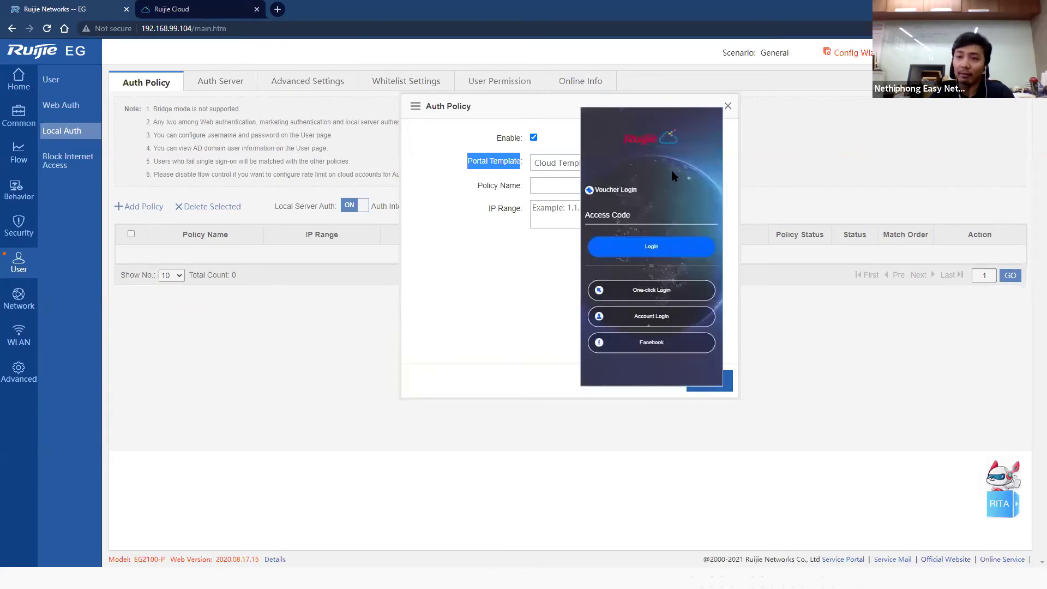
pyautogui.click(494, 264)
pyautogui.click(579, 167)
pyautogui.click(578, 176)
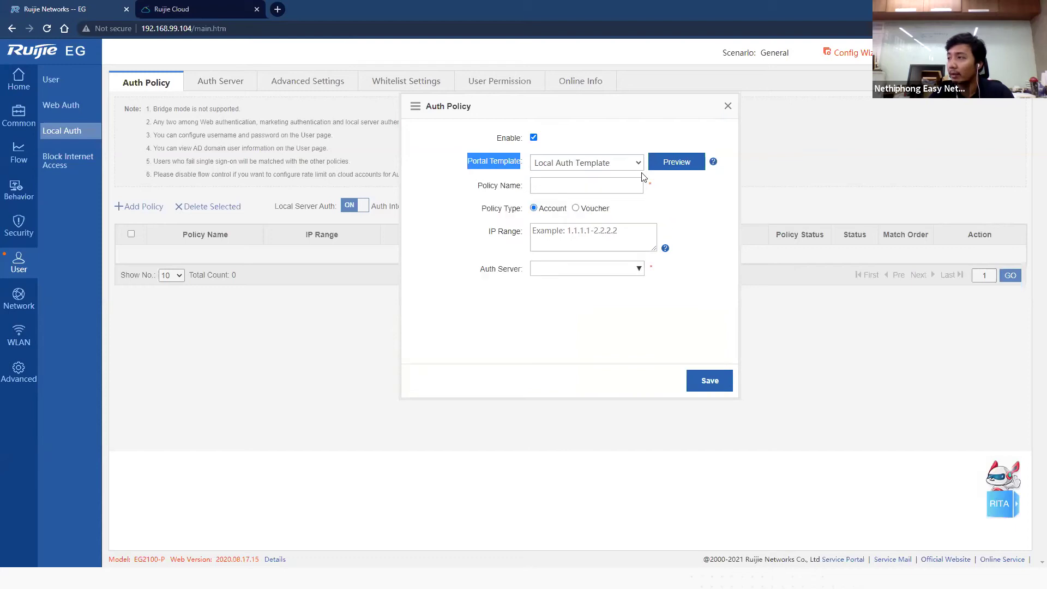
pyautogui.click(658, 164)
pyautogui.click(490, 310)
pyautogui.click(590, 163)
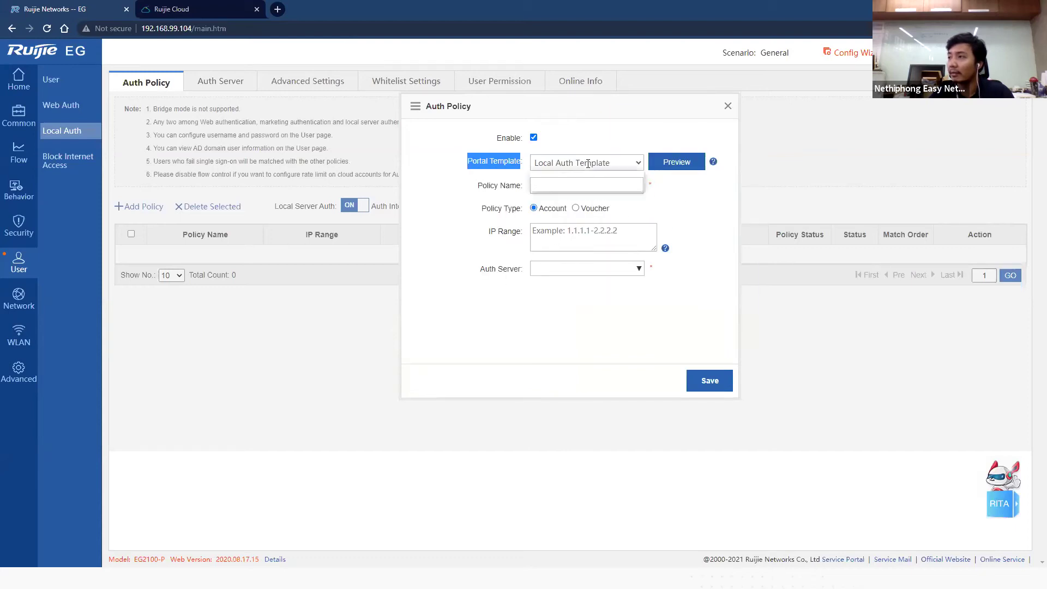
pyautogui.click(589, 186)
pyautogui.click(662, 165)
pyautogui.click(566, 261)
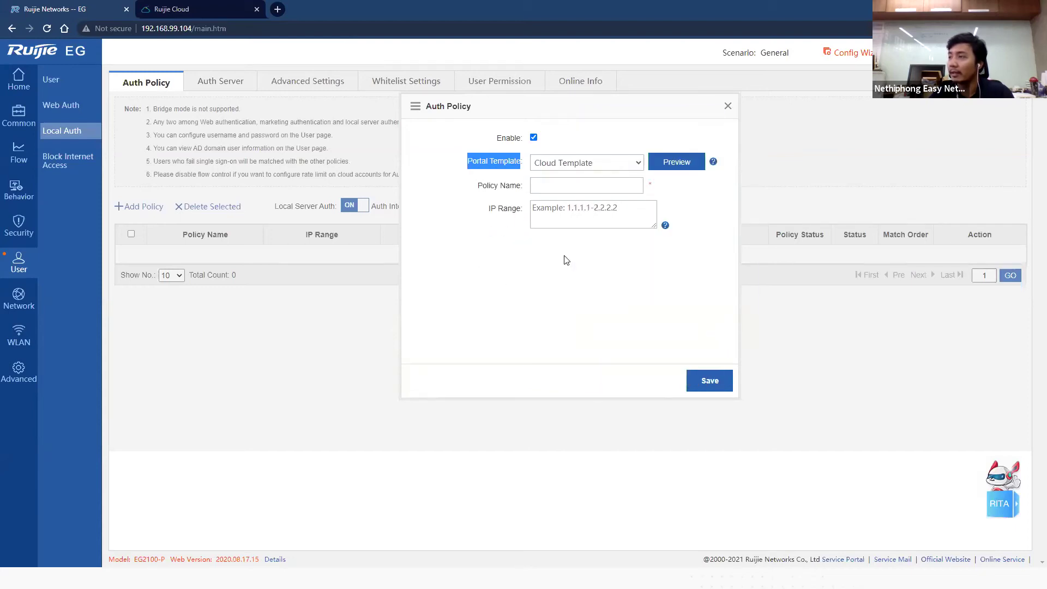
# Name the policy AuthenCloud with IP range 192.168.120.2-192.168.120.100 and save it
pyautogui.click(597, 187)
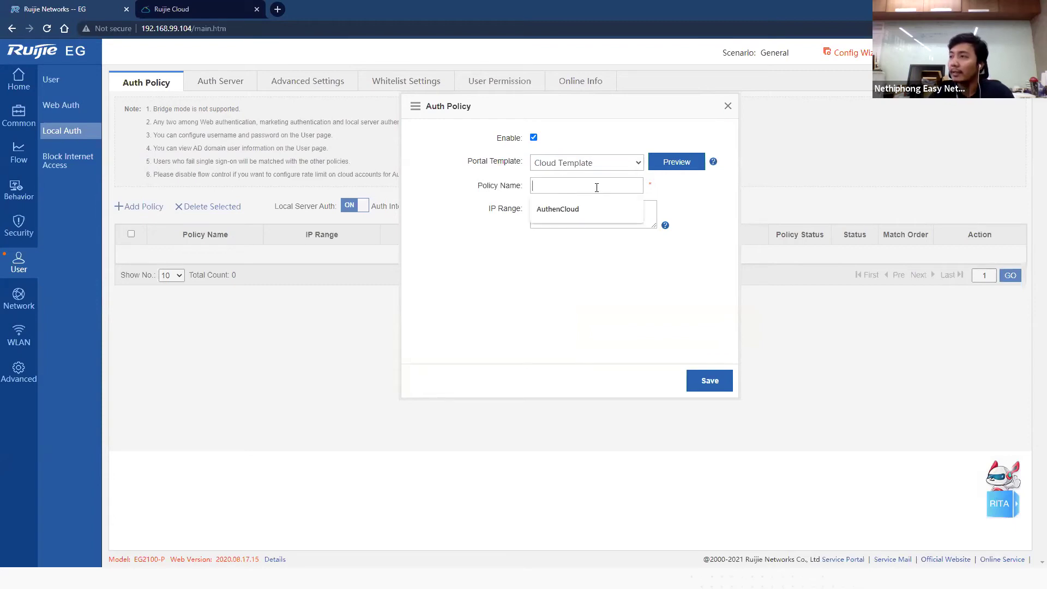
pyautogui.click(588, 214)
pyautogui.click(595, 213)
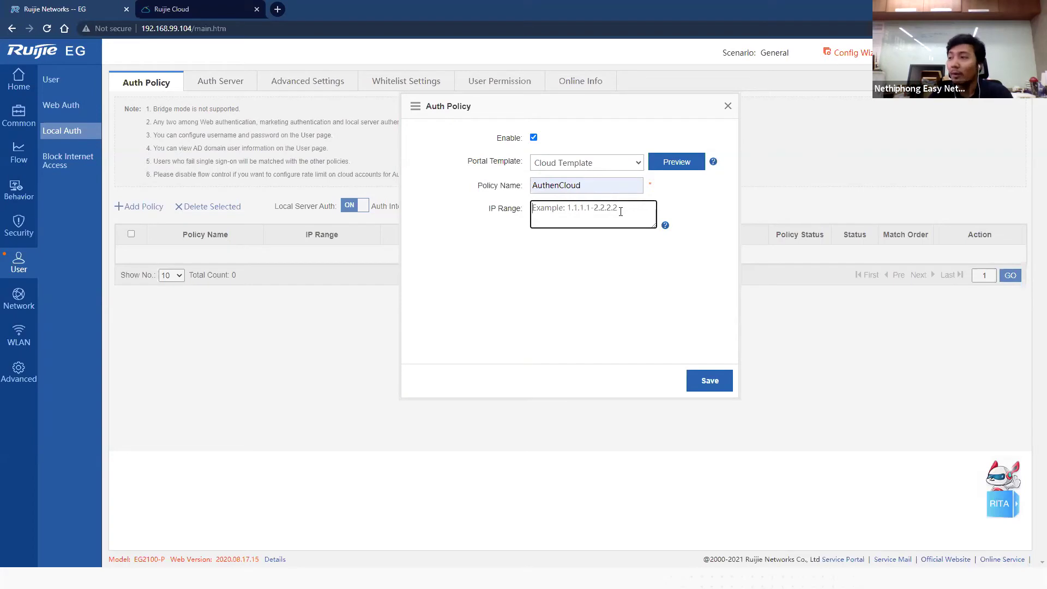
pyautogui.write('1')
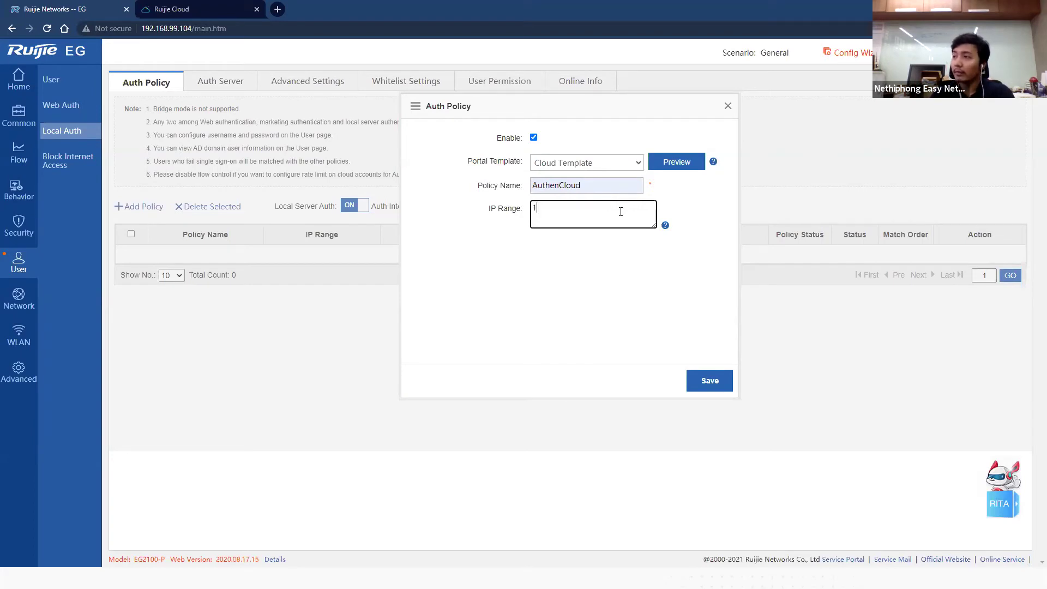
pyautogui.write('92.168.120.2-')
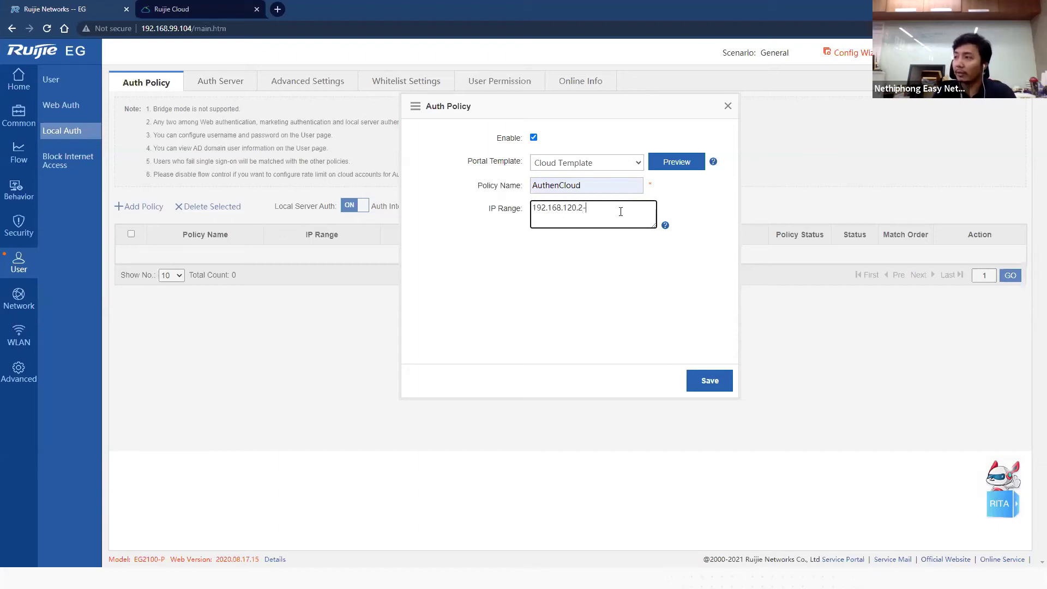
pyautogui.write('2.168.120.100')
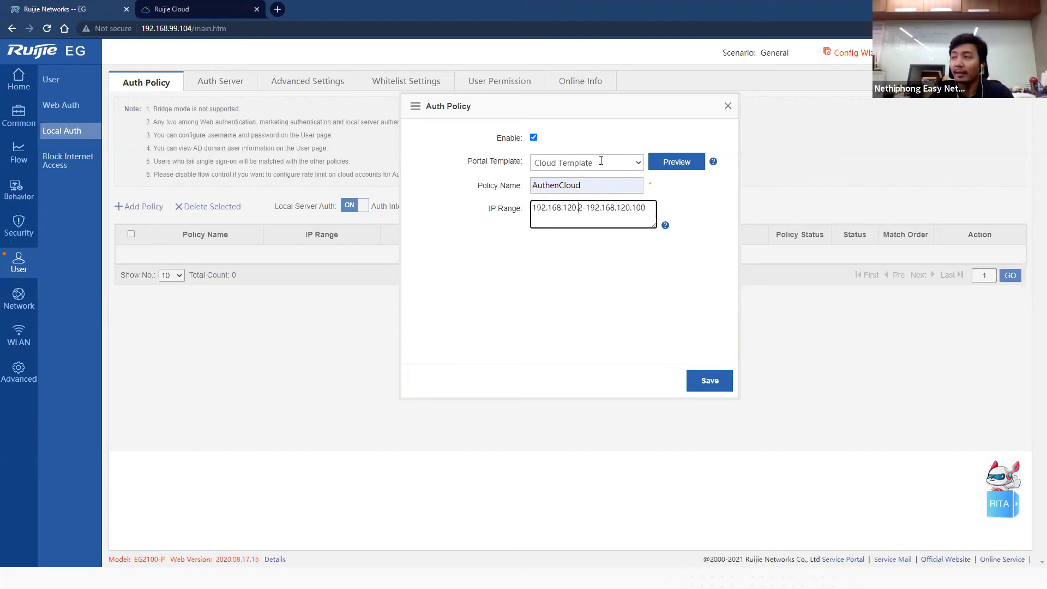
pyautogui.click(716, 381)
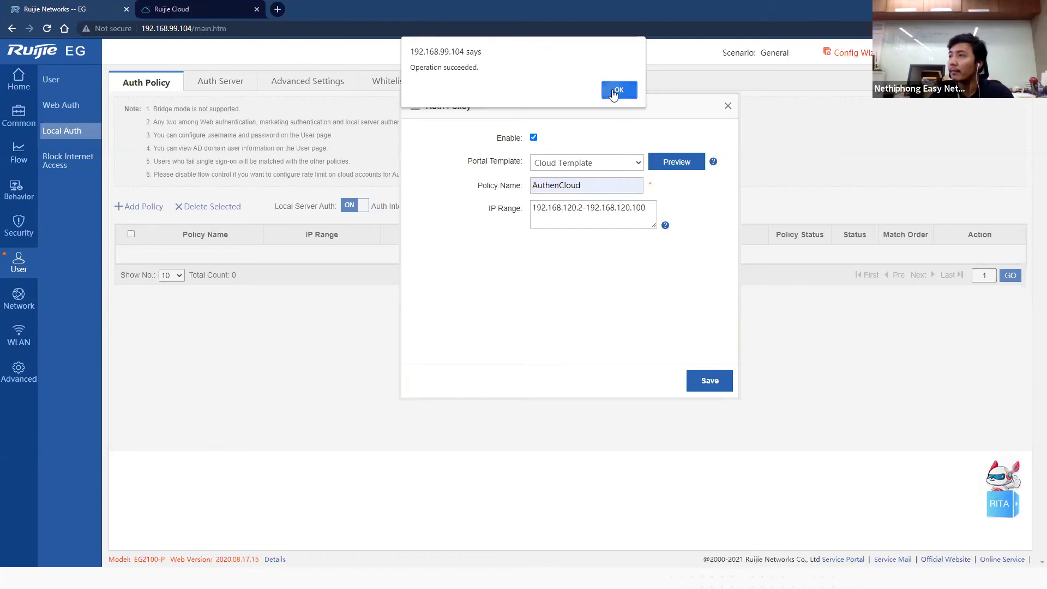
pyautogui.click(615, 90)
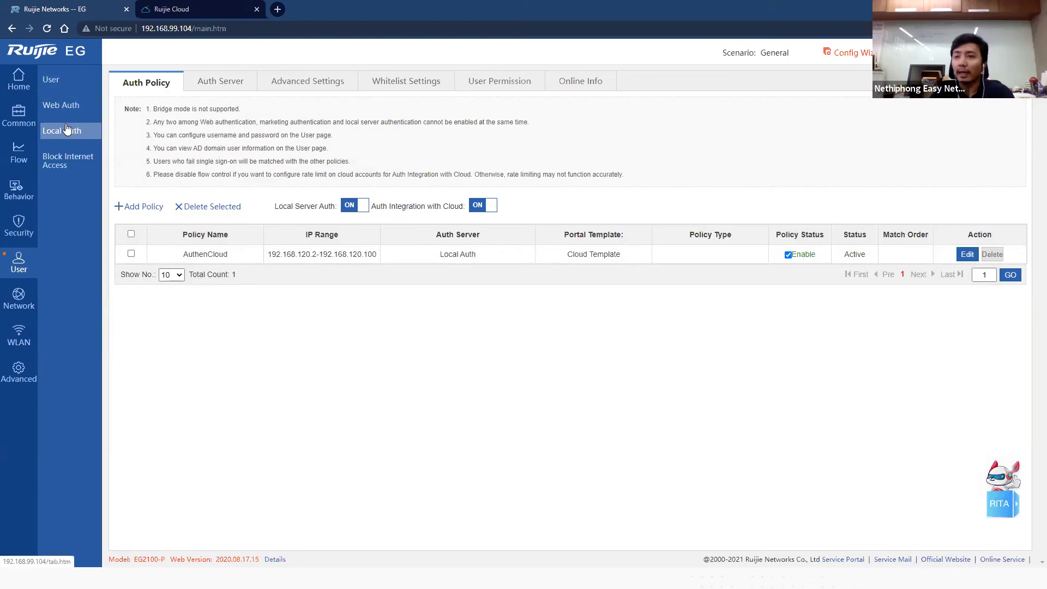
pyautogui.click(75, 82)
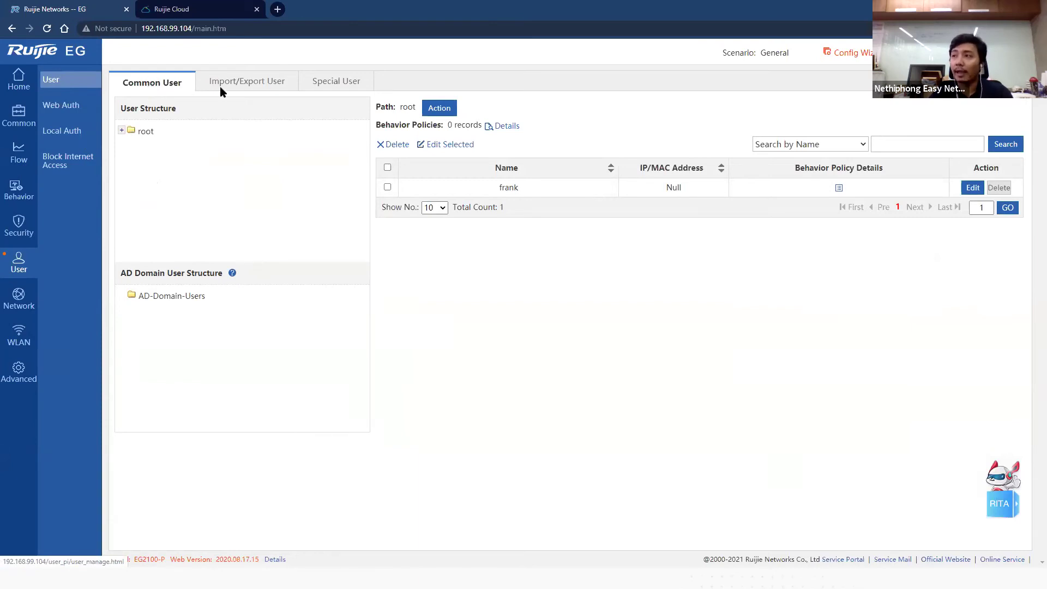
pyautogui.click(327, 86)
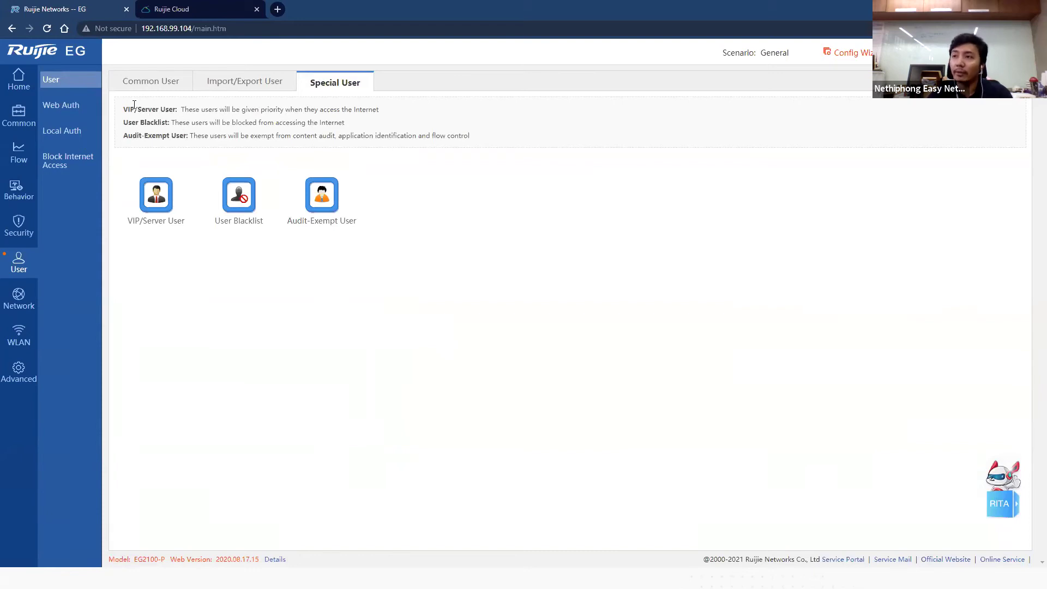
pyautogui.moveTo(122, 110); pyautogui.dragTo(184, 134)
pyautogui.click(212, 137)
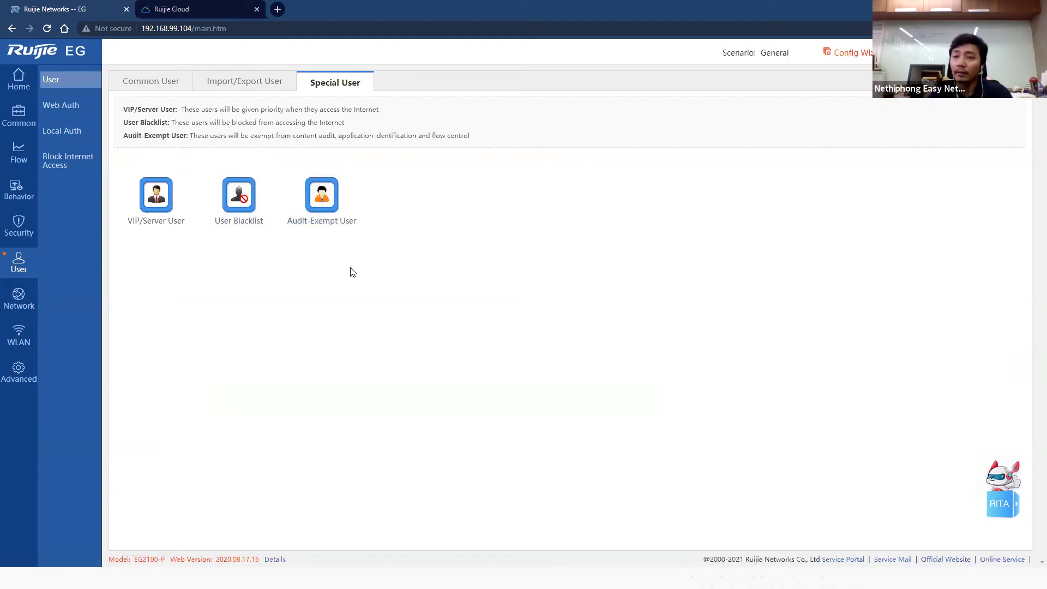
pyautogui.click(327, 216)
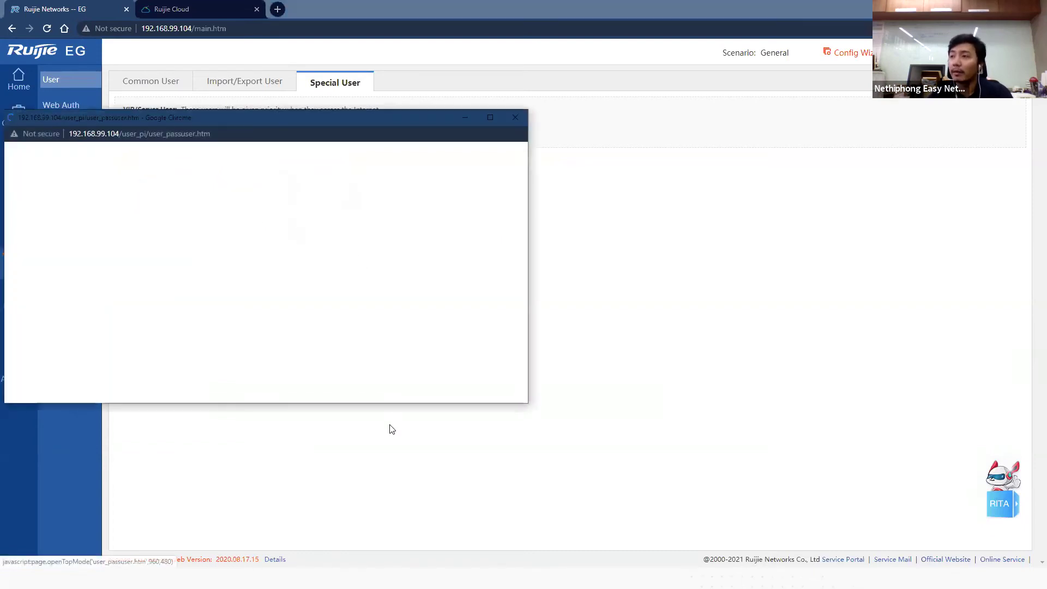
pyautogui.moveTo(312, 123); pyautogui.dragTo(419, 135)
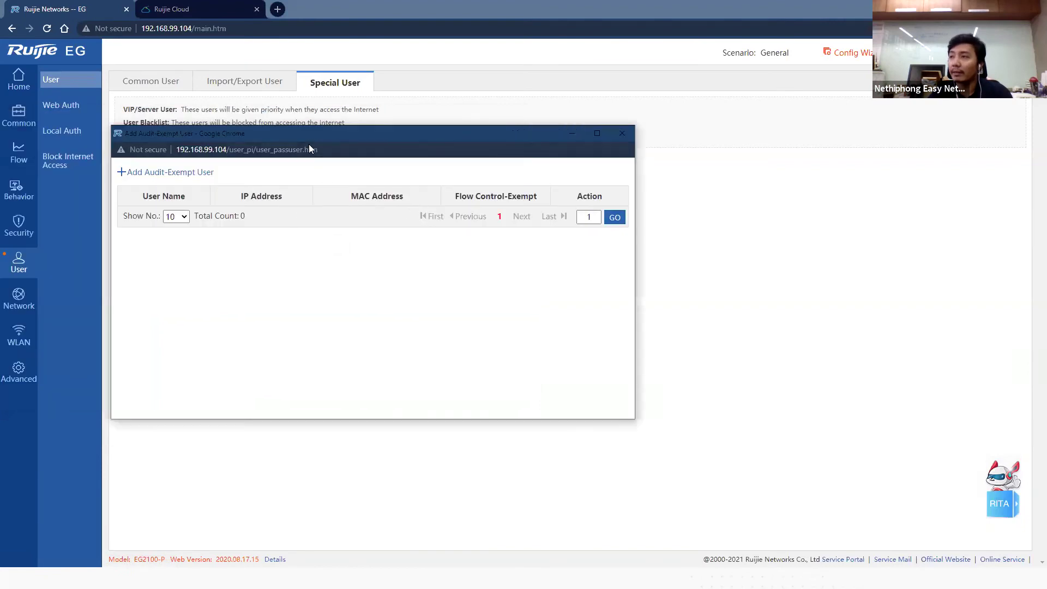
pyautogui.moveTo(322, 136); pyautogui.dragTo(382, 114)
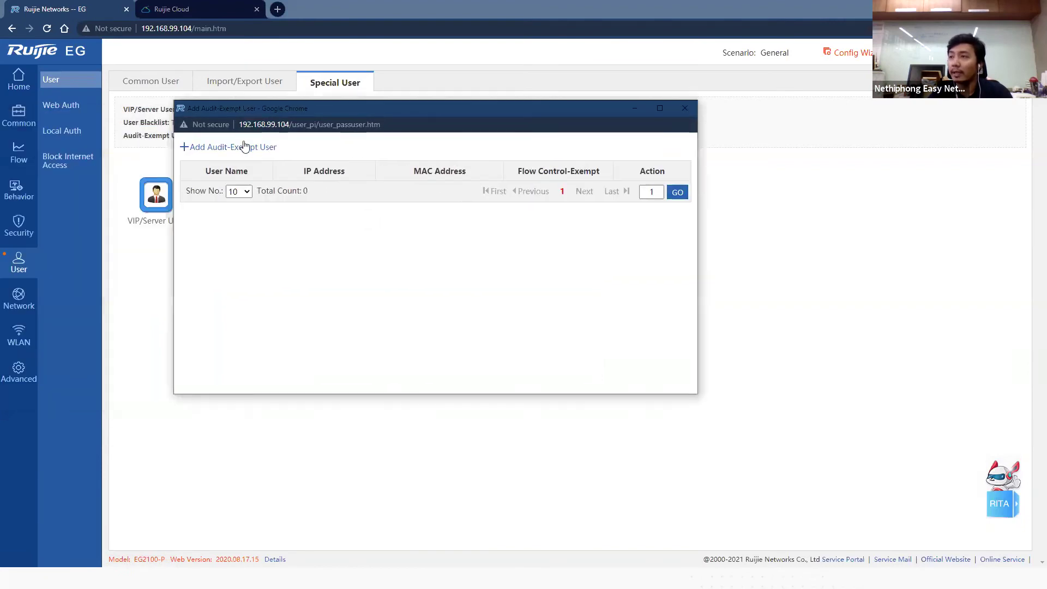
pyautogui.click(202, 148)
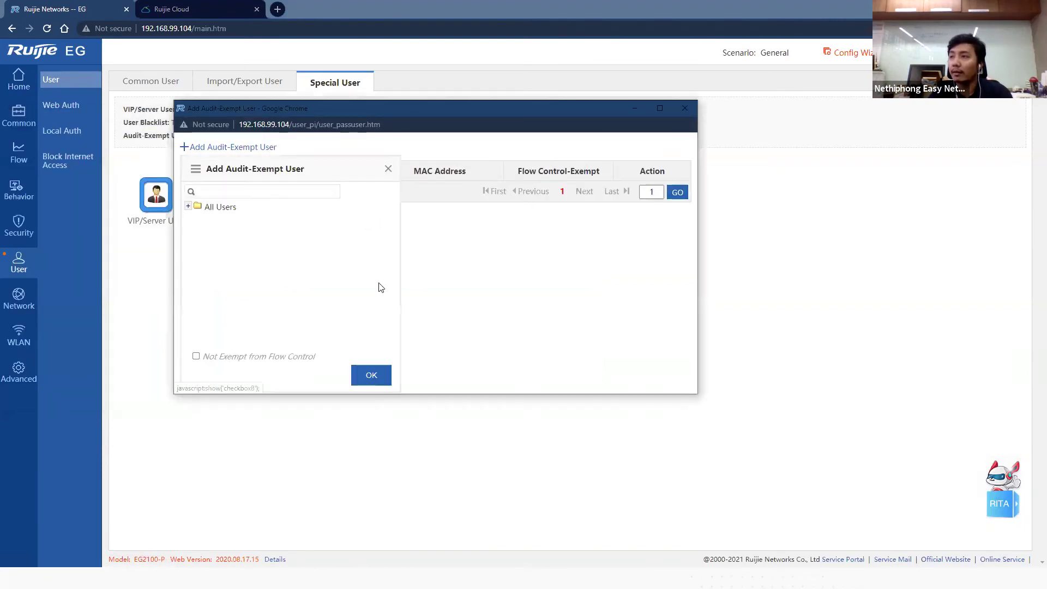
pyautogui.click(188, 207)
pyautogui.click(218, 249)
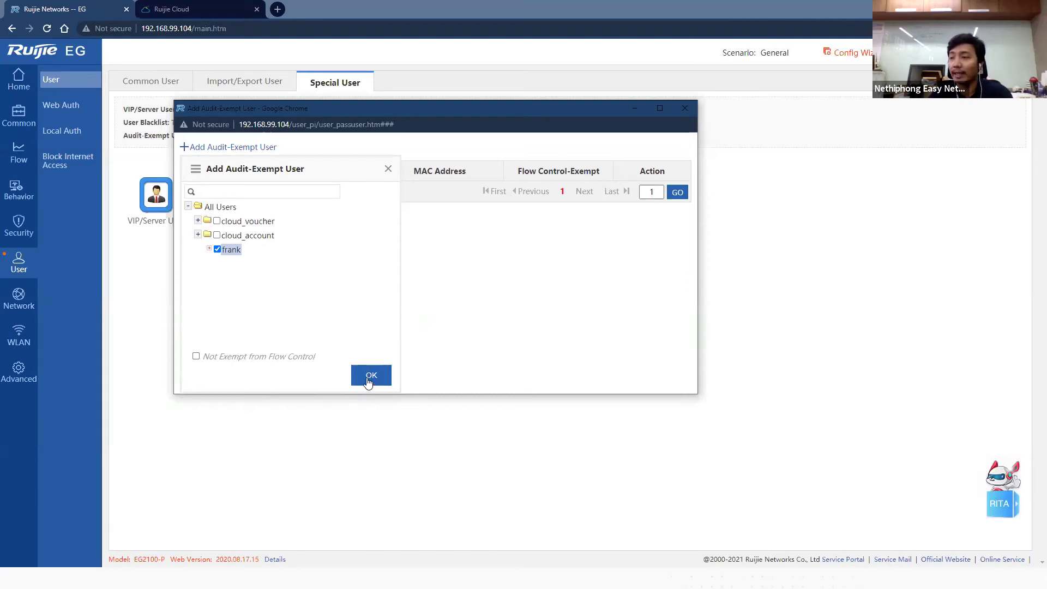
pyautogui.click(388, 169)
pyautogui.click(685, 108)
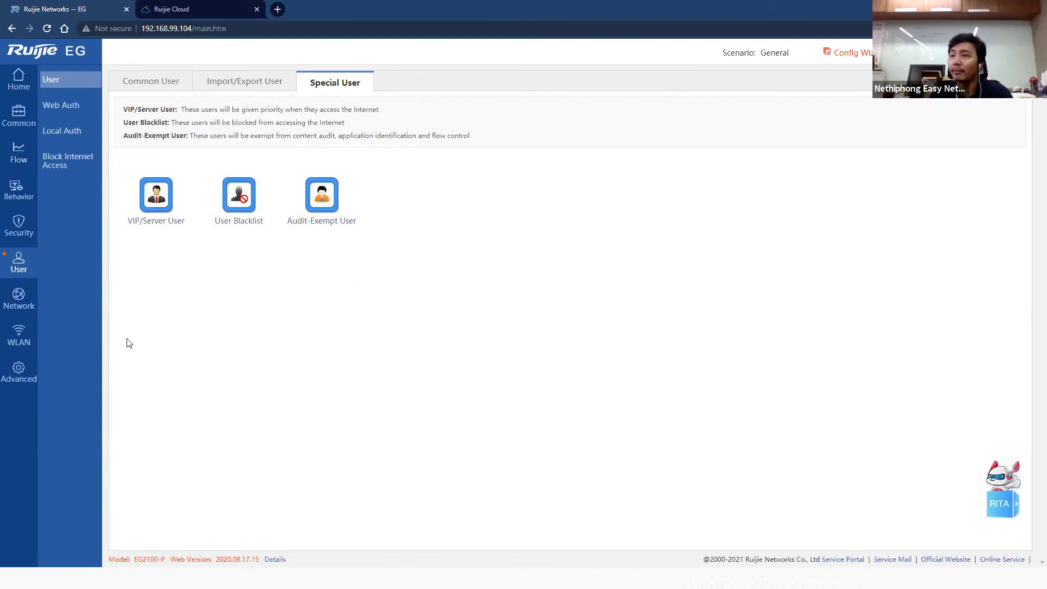
# Review the AuthenCloud policy's 192.168.120.2-192.168.120.100 IP range and Cloud Template portal in Local Auth
pyautogui.click(67, 130)
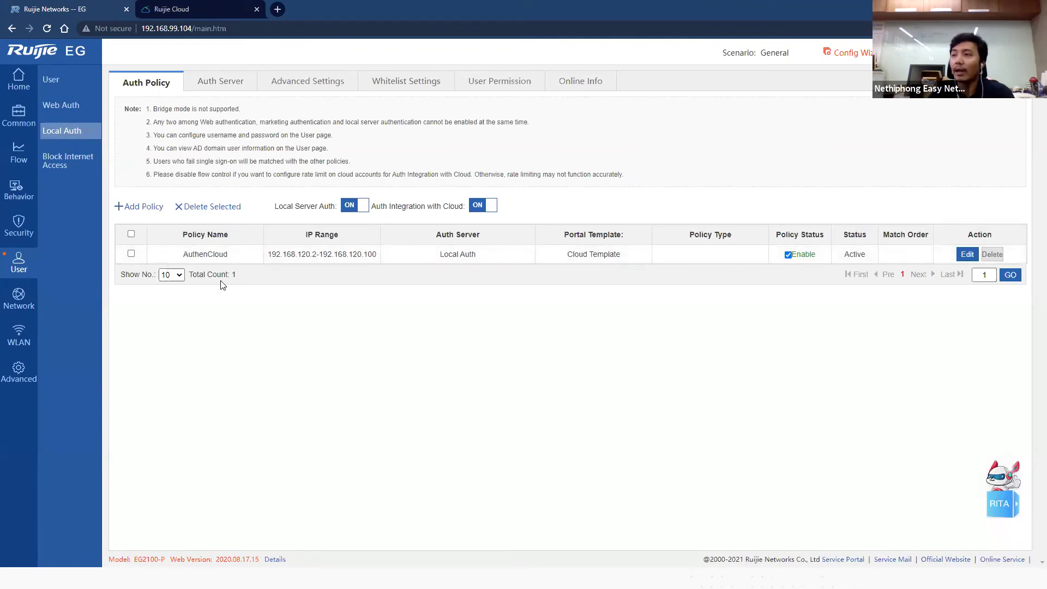
pyautogui.moveTo(268, 255); pyautogui.dragTo(379, 261)
pyautogui.click(379, 261)
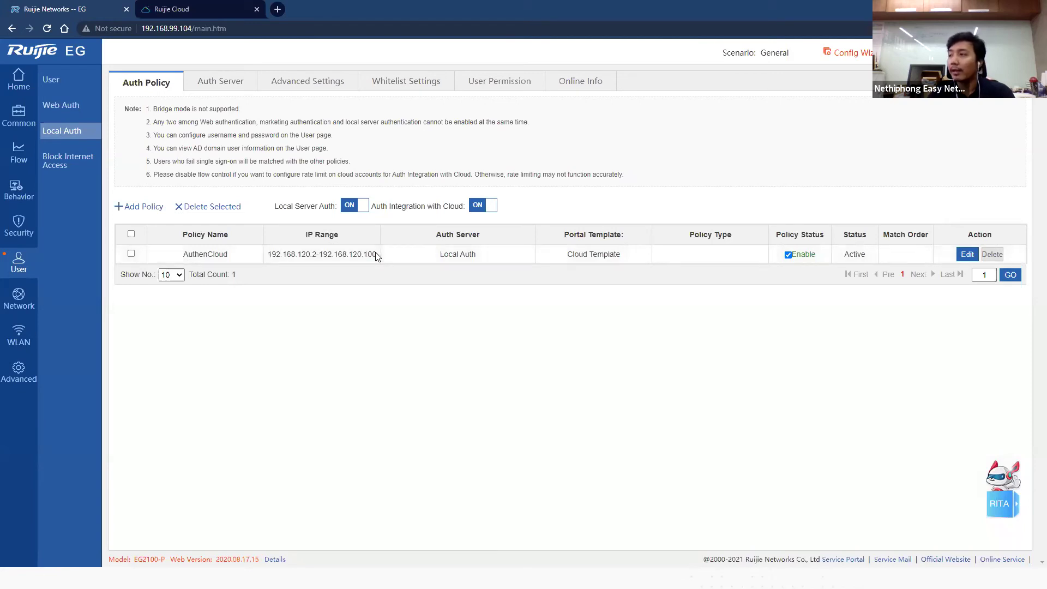
pyautogui.moveTo(562, 255); pyautogui.dragTo(627, 261)
pyautogui.click(619, 267)
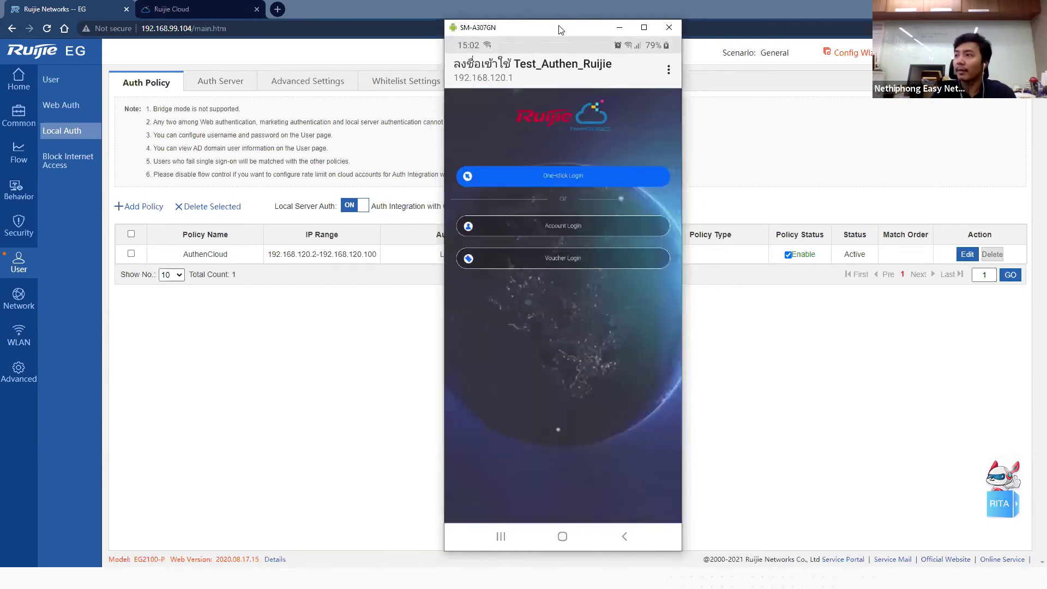
# Switch the phone's captive portal to Voucher Login, select the Access Code field, and return to Ruijie Cloud
pyautogui.click(552, 174)
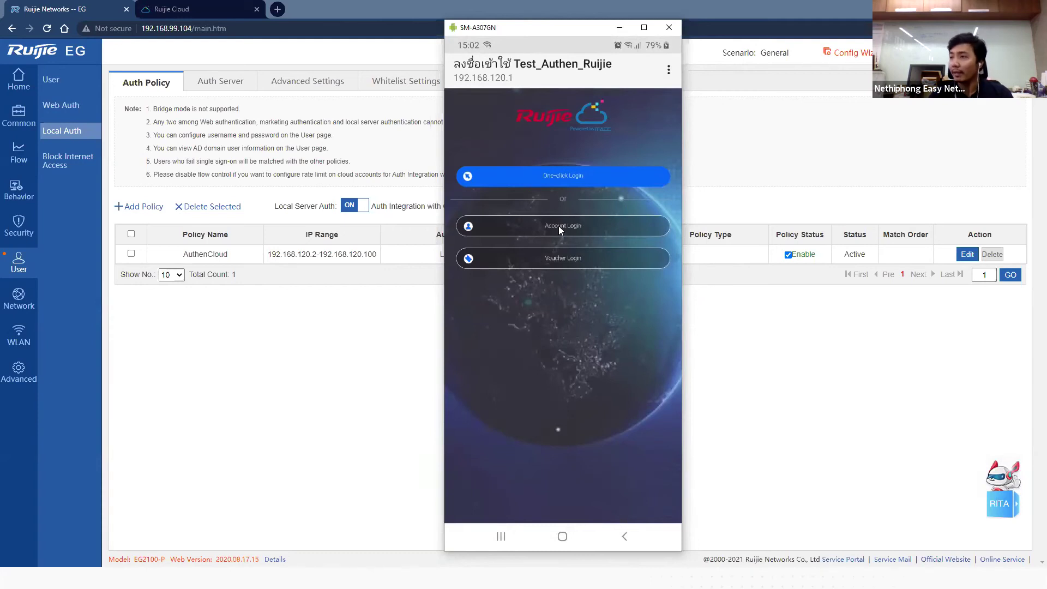
pyautogui.click(548, 266)
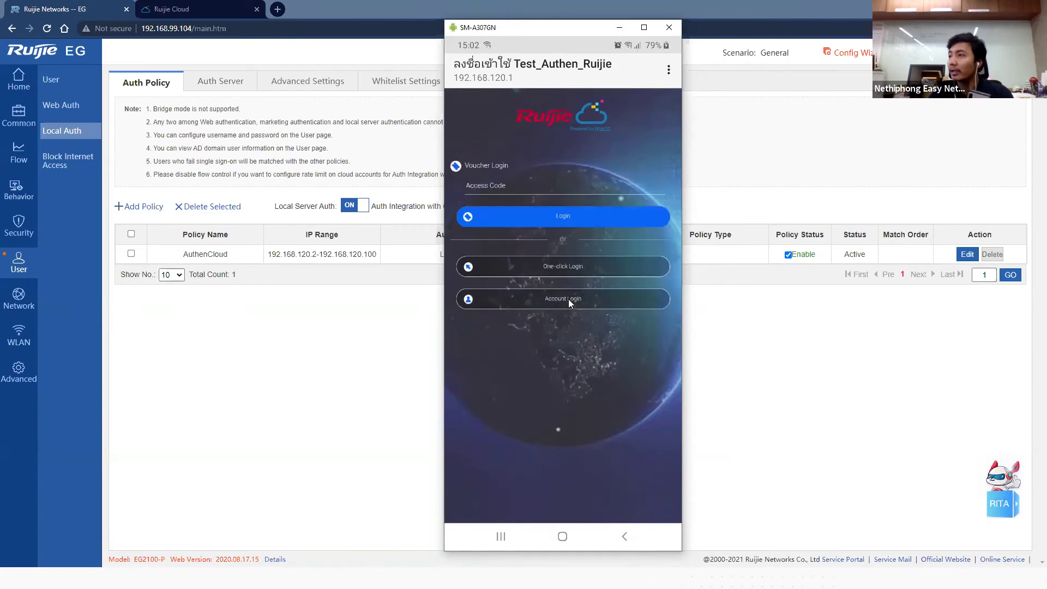
pyautogui.click(534, 187)
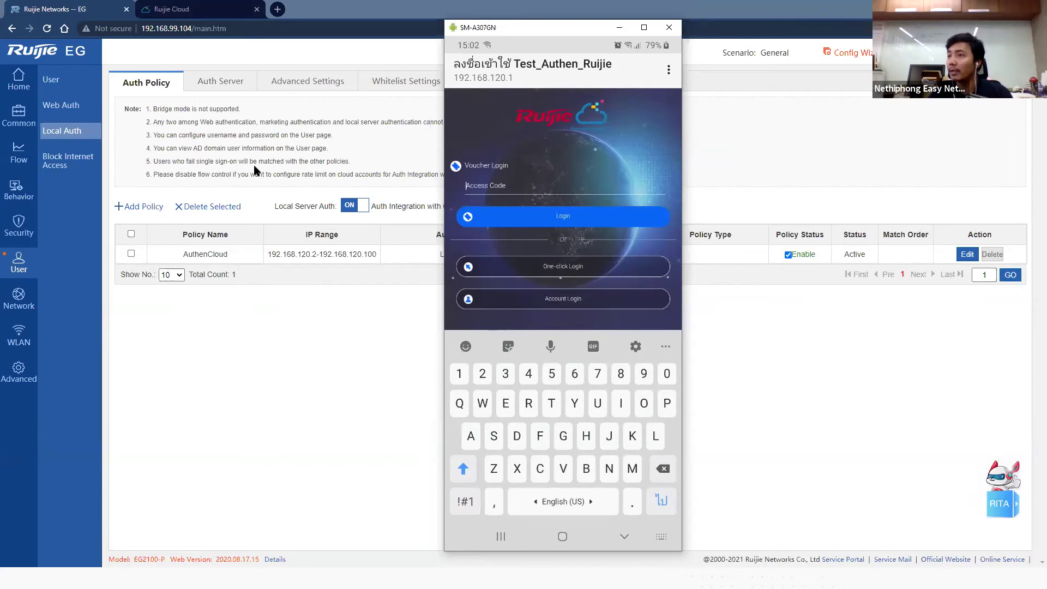
pyautogui.click(176, 5)
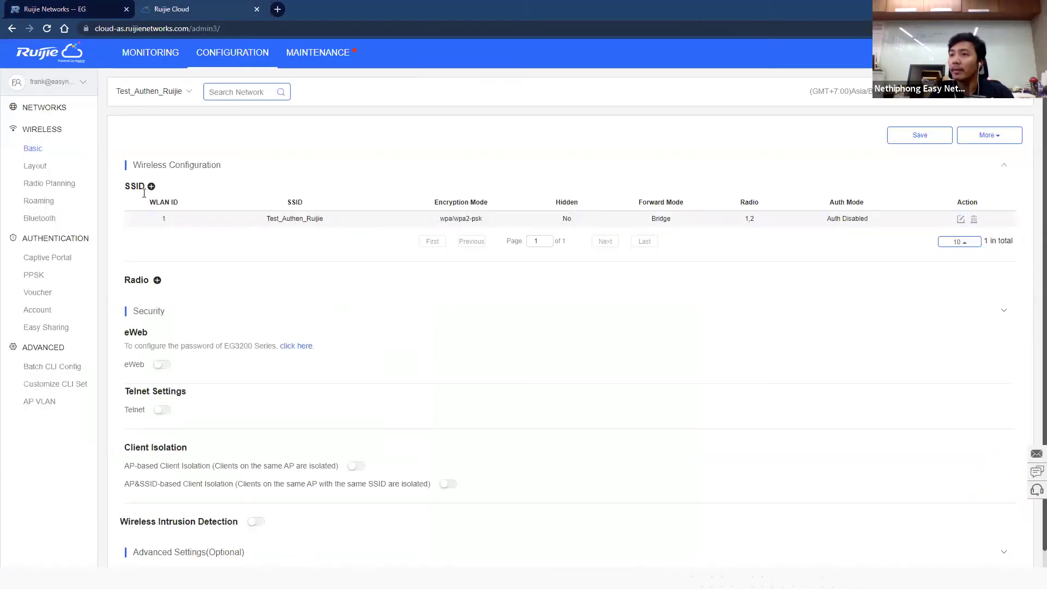
# Take an unused code from the Voucher list and log the phone in with it
pyautogui.click(38, 292)
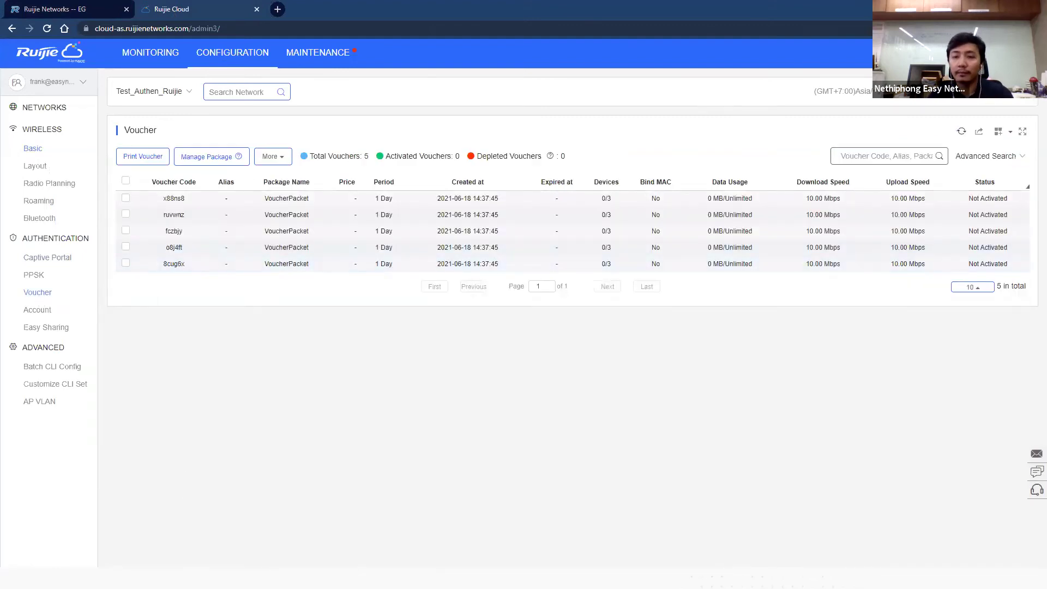
pyautogui.hotkey('alt', 'Tab')
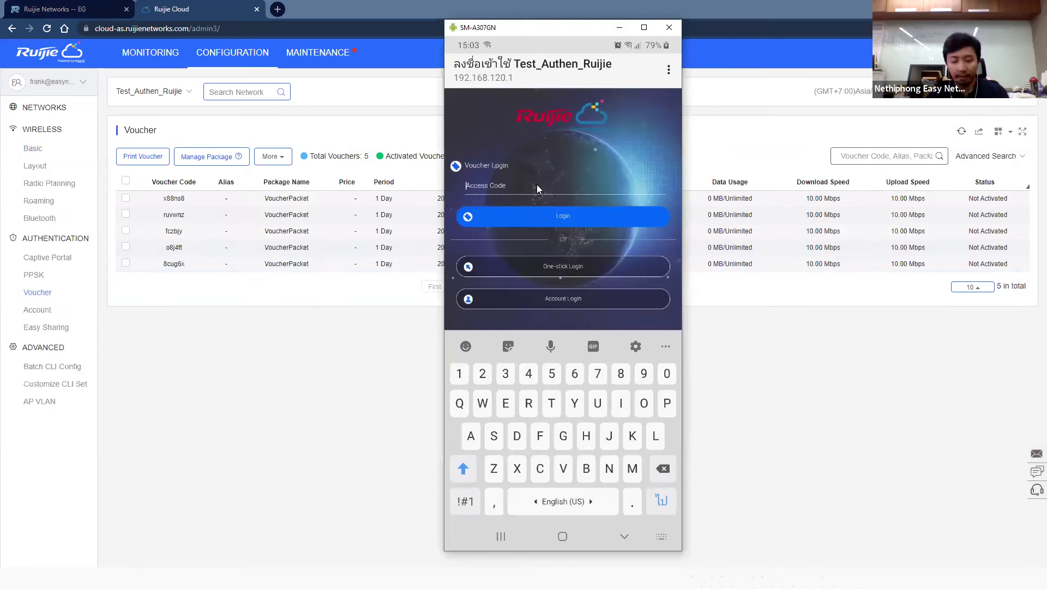
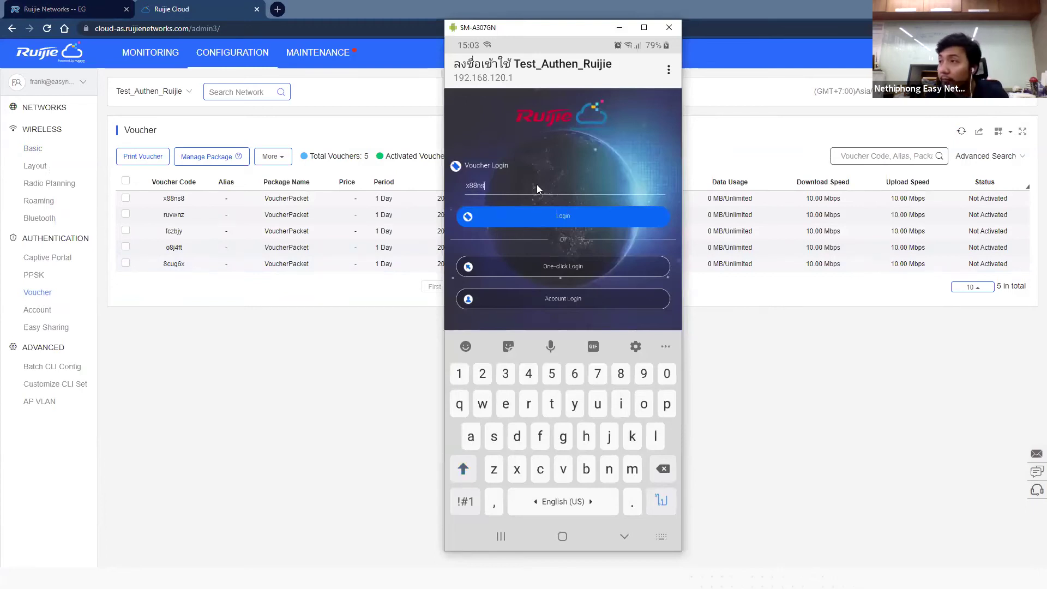
pyautogui.click(578, 216)
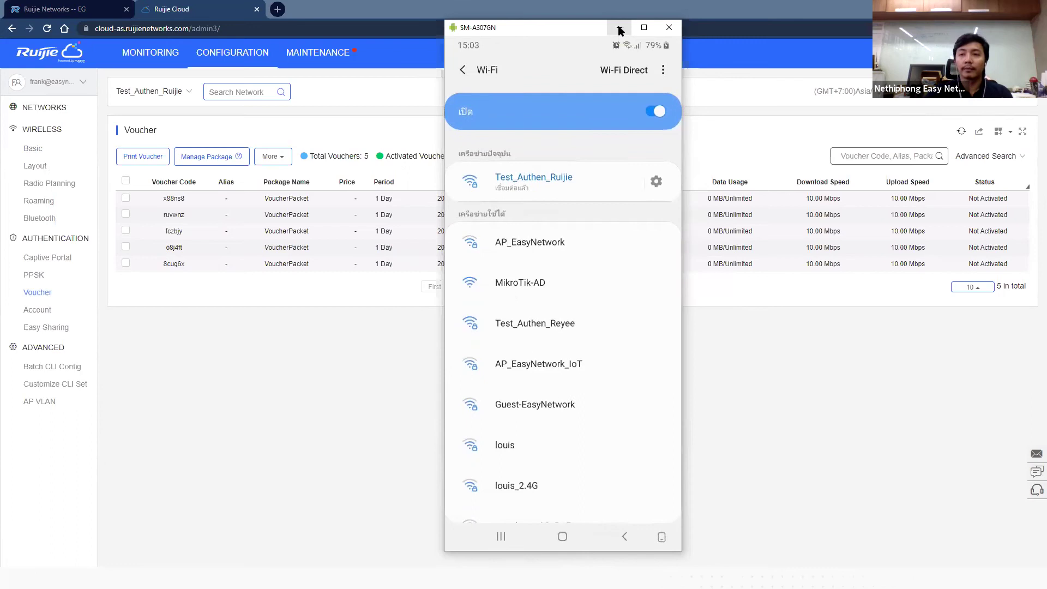
# Minimise the phone mirror and show the 'Captive portal by Ruijie EG + Cloud' slide
pyautogui.click(620, 29)
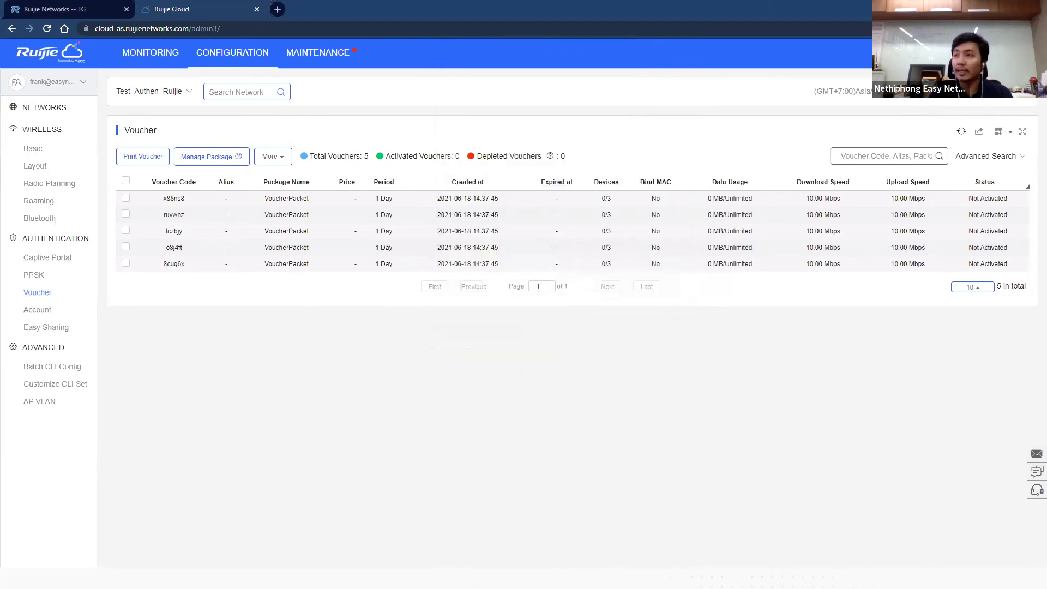
pyautogui.hotkey('alt', 'Tab')
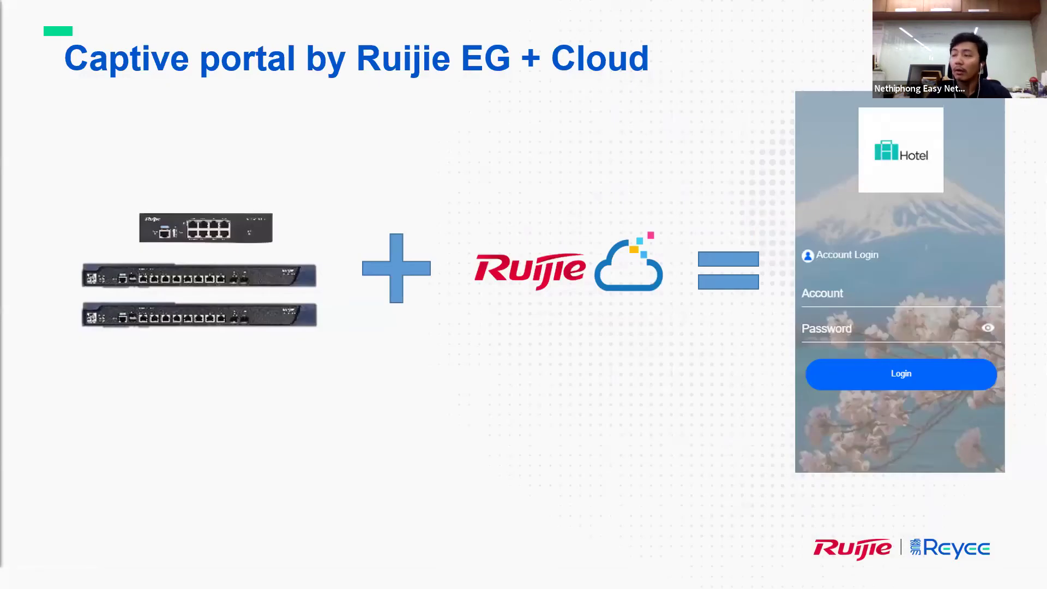
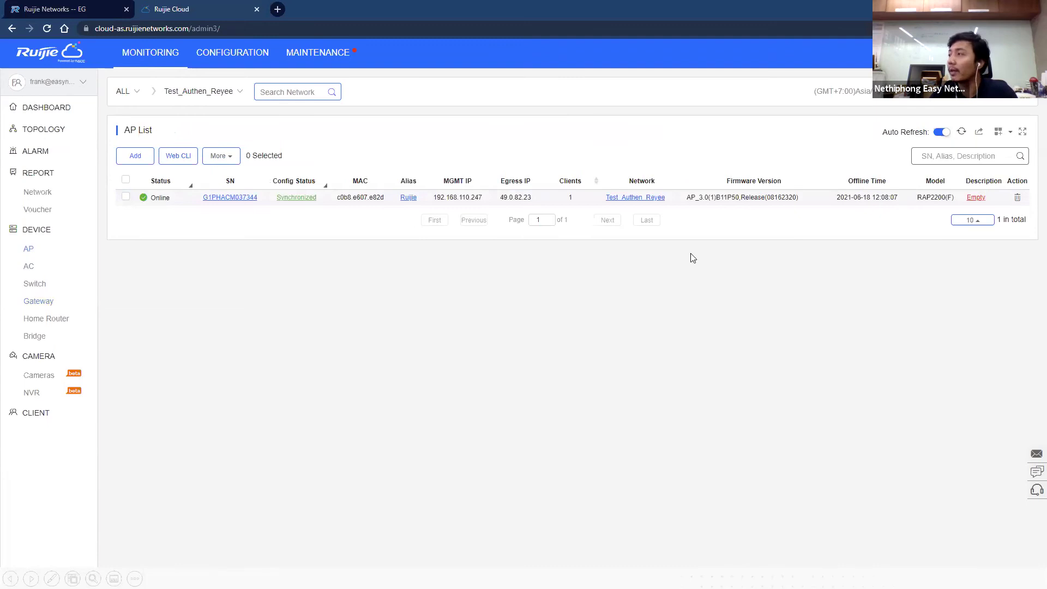
# Highlight the RAP2200(F) model name in the Test_Authen_Reyee AP list
pyautogui.moveTo(916, 197); pyautogui.dragTo(957, 201)
# Go to Configuration > Authentication > Captive Portal for the Test_Authen_Reyee network
pyautogui.click(619, 322)
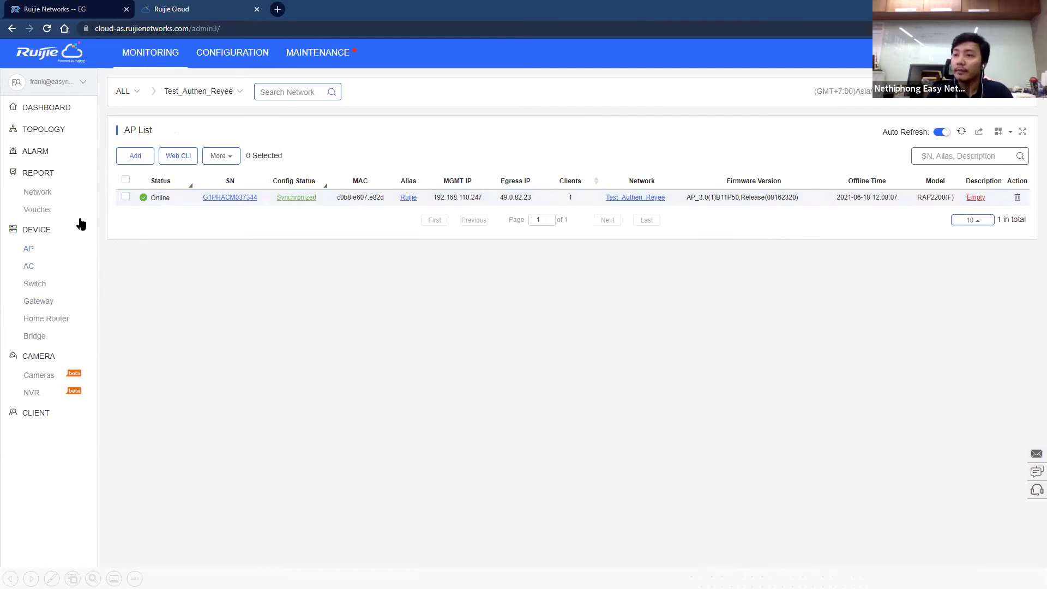
pyautogui.click(215, 65)
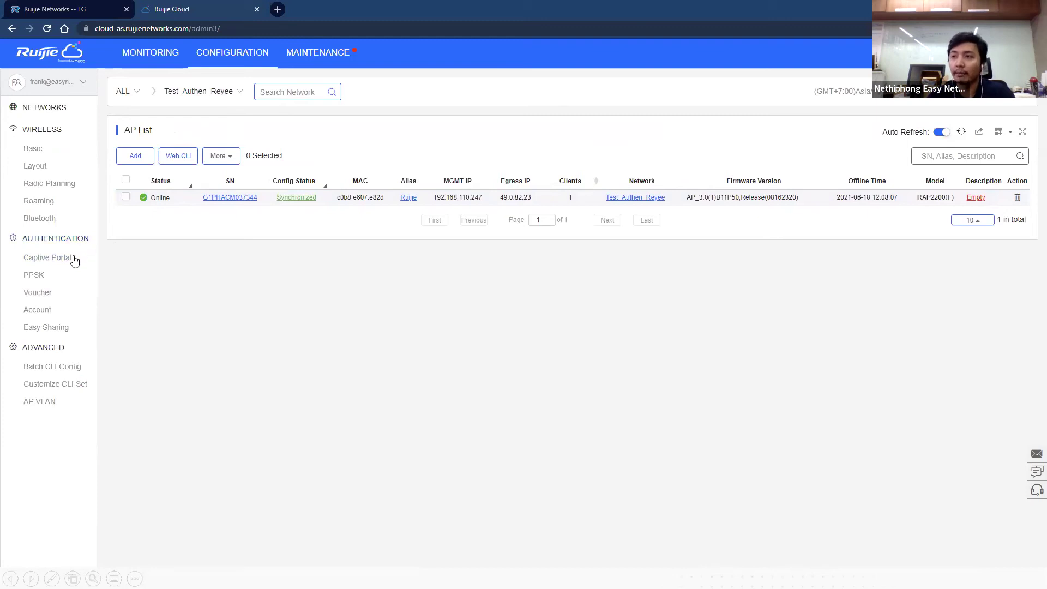
pyautogui.click(74, 261)
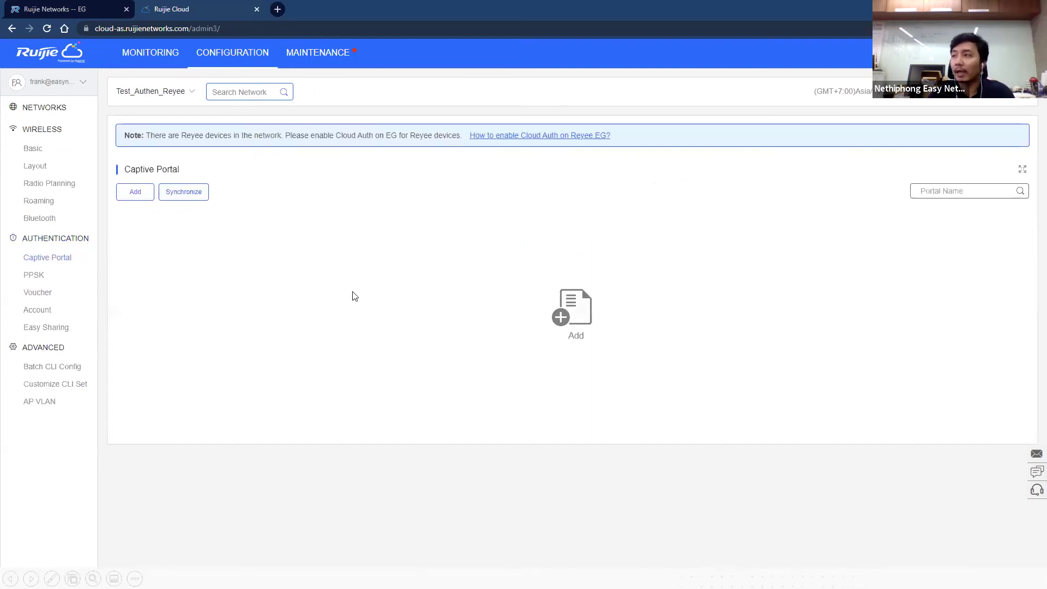
# Add a captive portal named Test_Authen with account, voucher and SMS login enabled
pyautogui.click(136, 197)
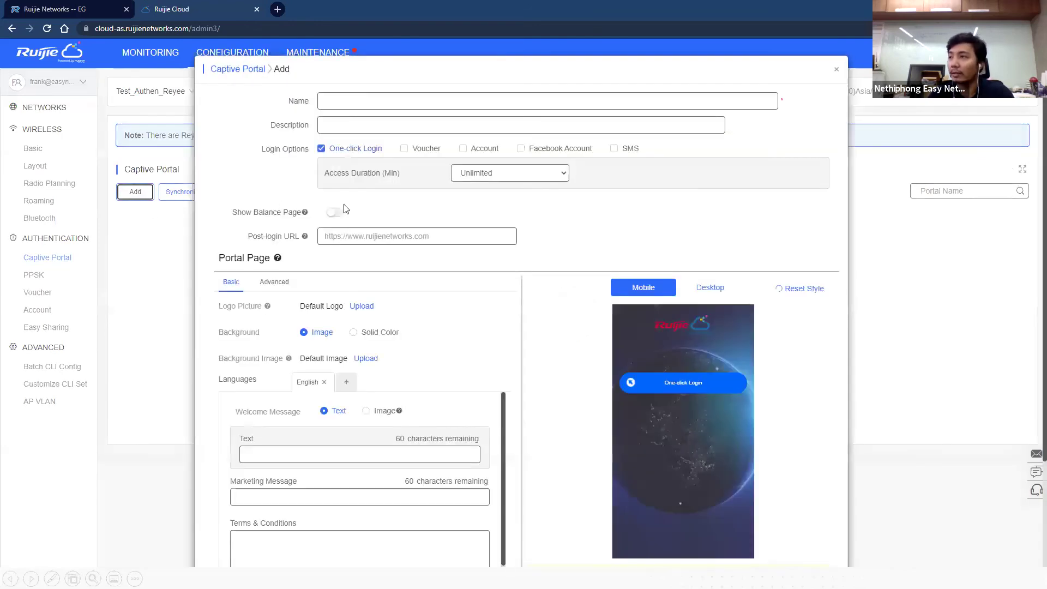
pyautogui.click(350, 98)
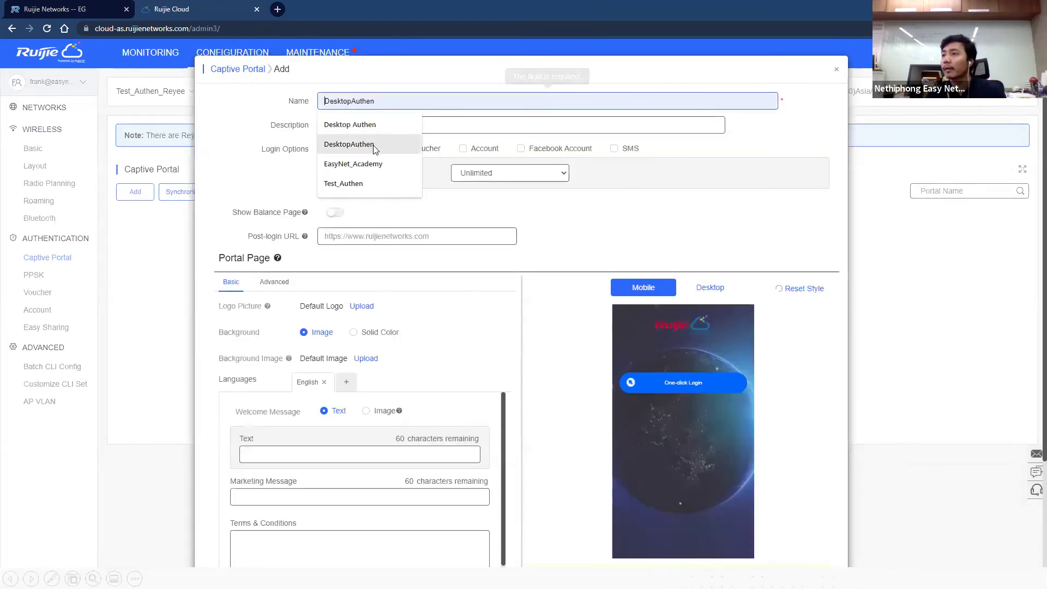
pyautogui.click(370, 183)
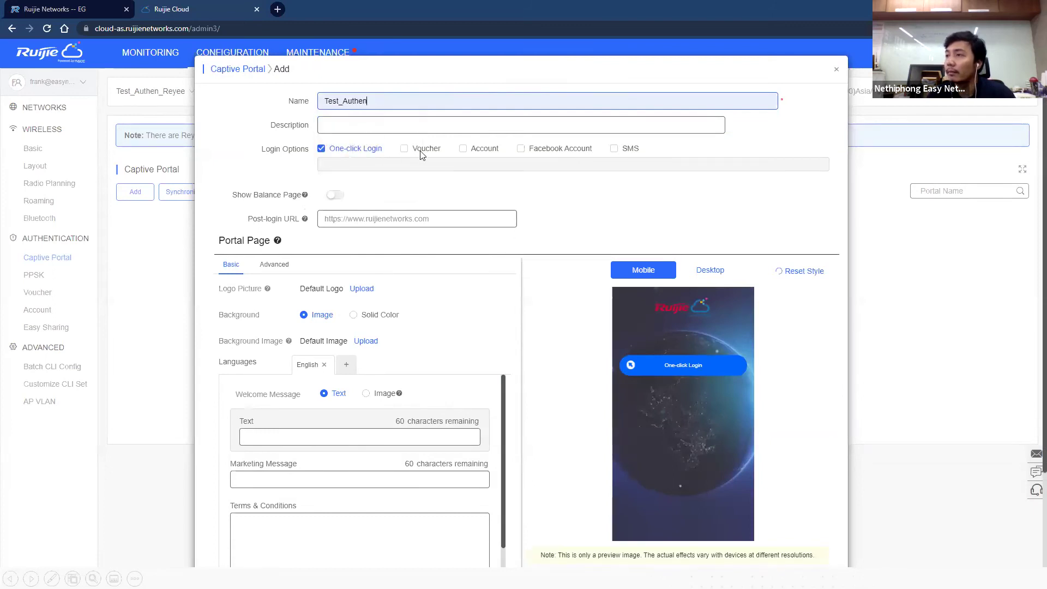
pyautogui.click(463, 148)
pyautogui.click(404, 149)
pyautogui.click(614, 148)
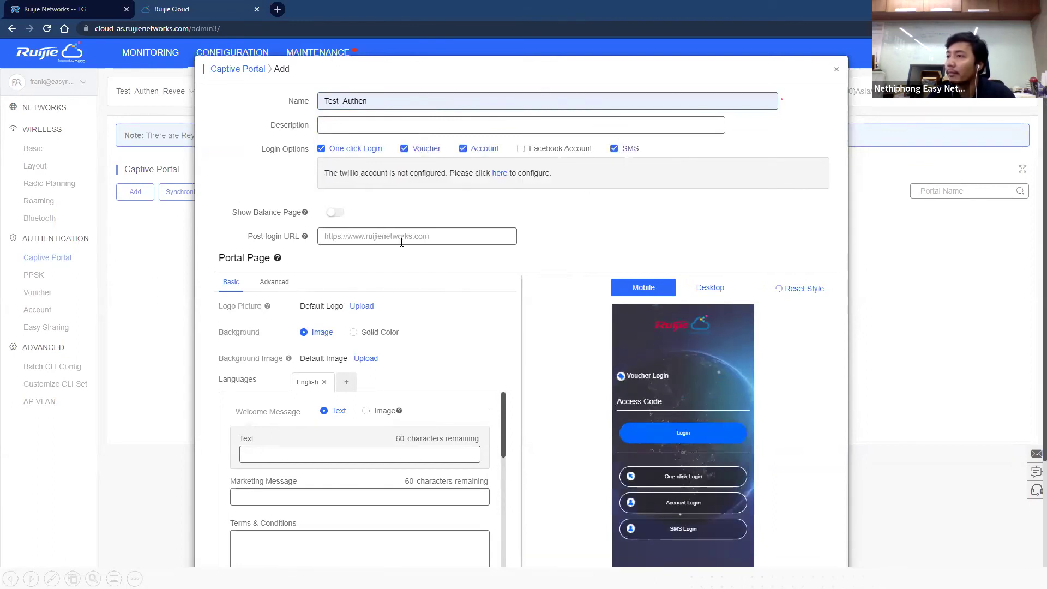
pyautogui.scroll(-2, 427, 165)
pyautogui.click(417, 127)
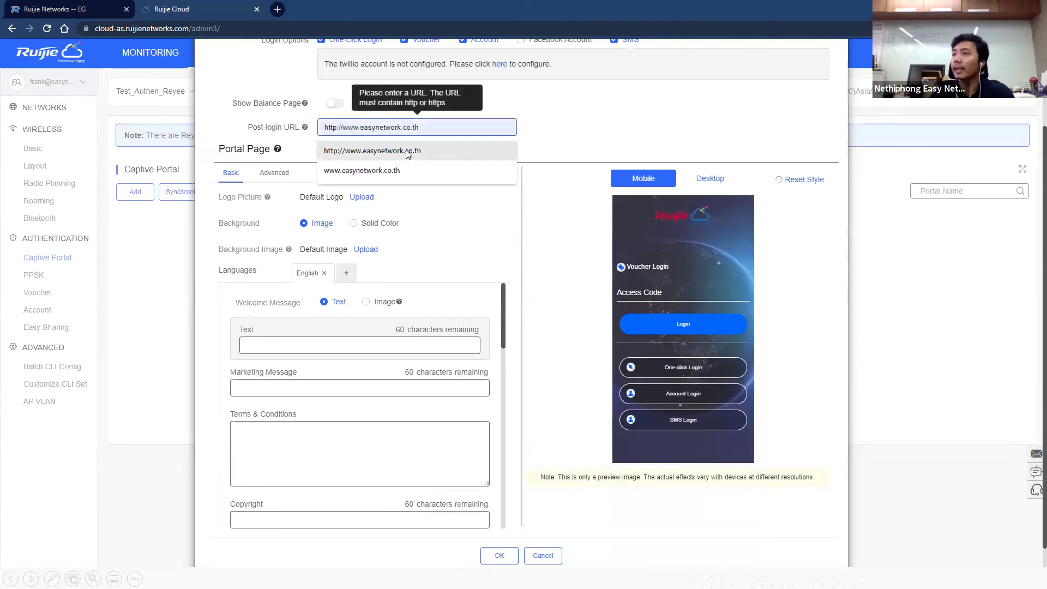
pyautogui.click(409, 154)
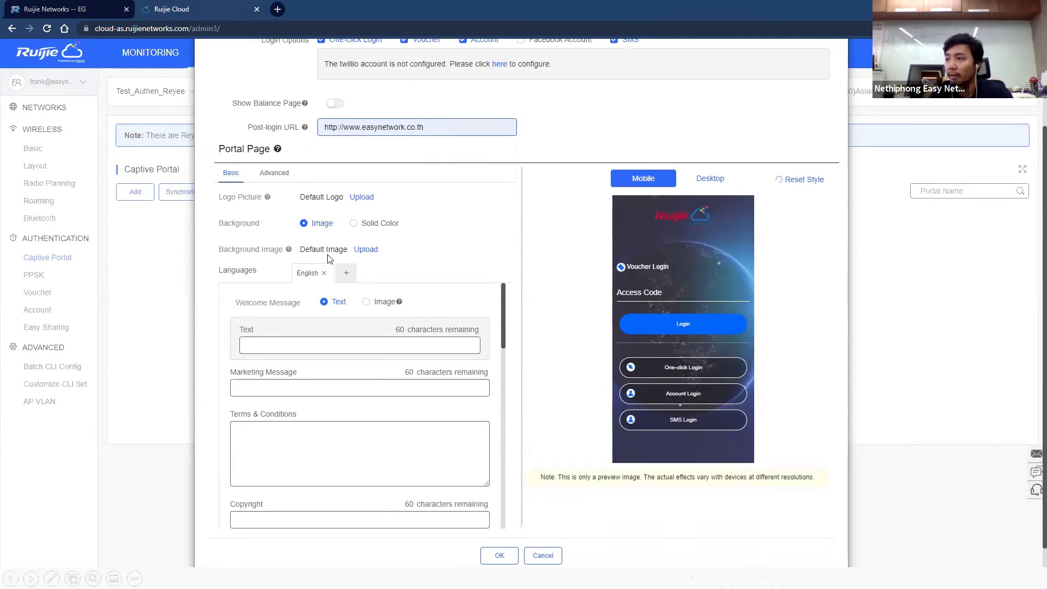
pyautogui.click(276, 174)
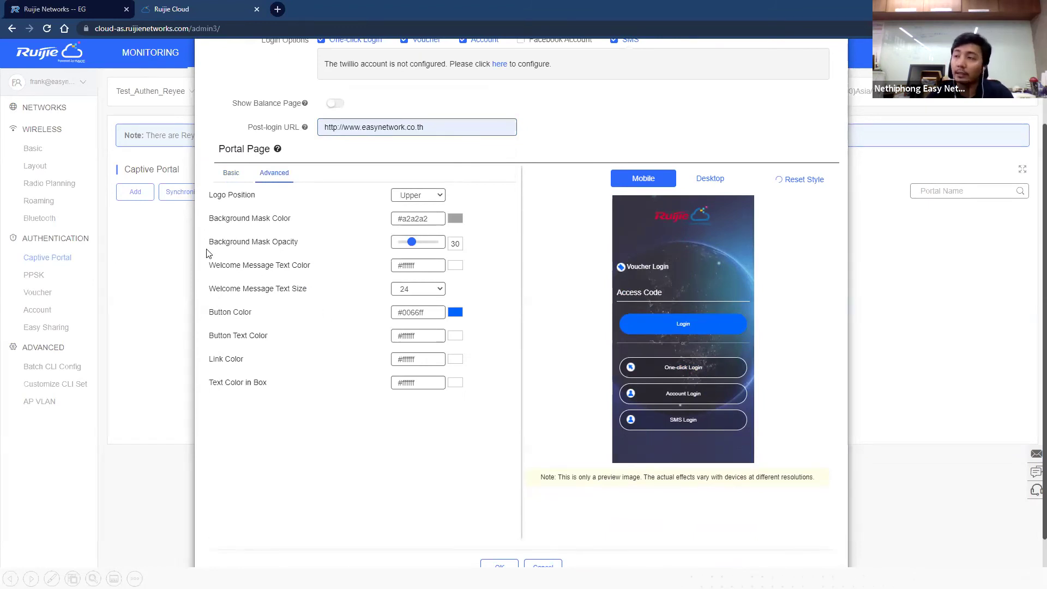
pyautogui.click(223, 172)
pyautogui.scroll(-10, 367, 341)
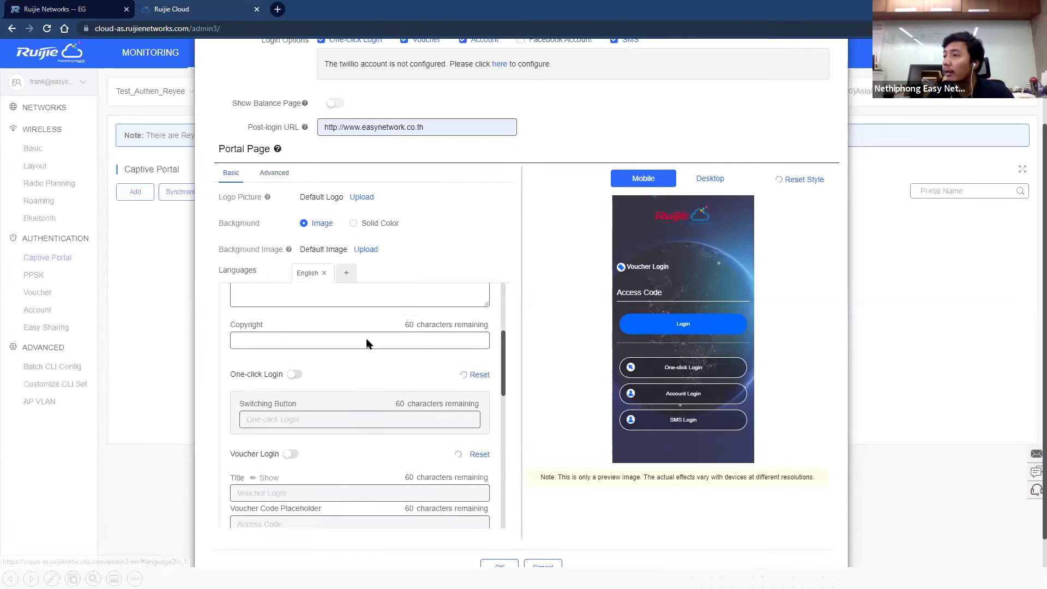
pyautogui.click(498, 532)
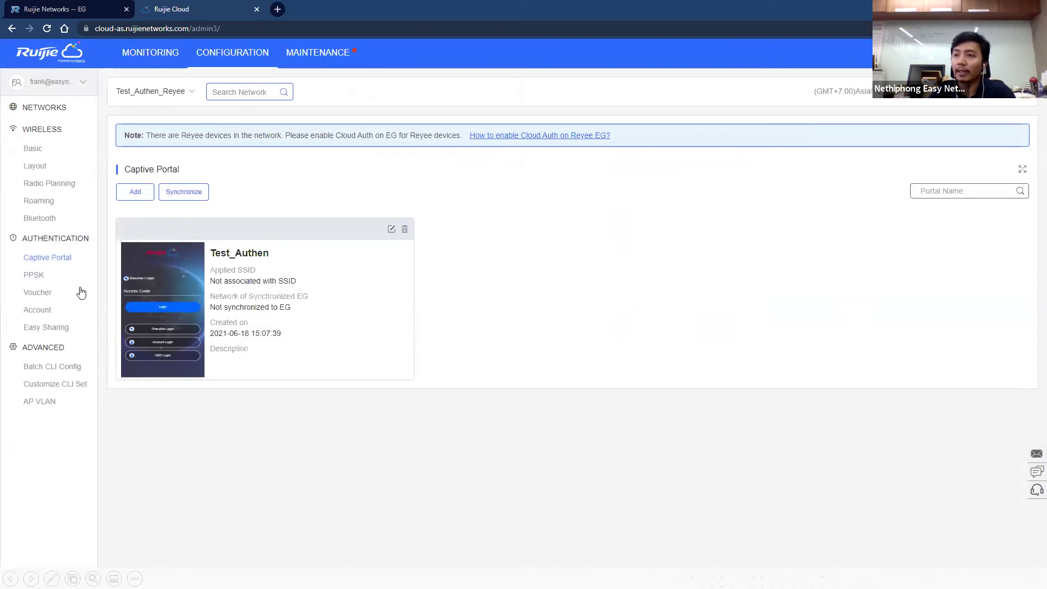
# Try adding a login account from the Account list and dismiss the profile-required notice
pyautogui.click(48, 311)
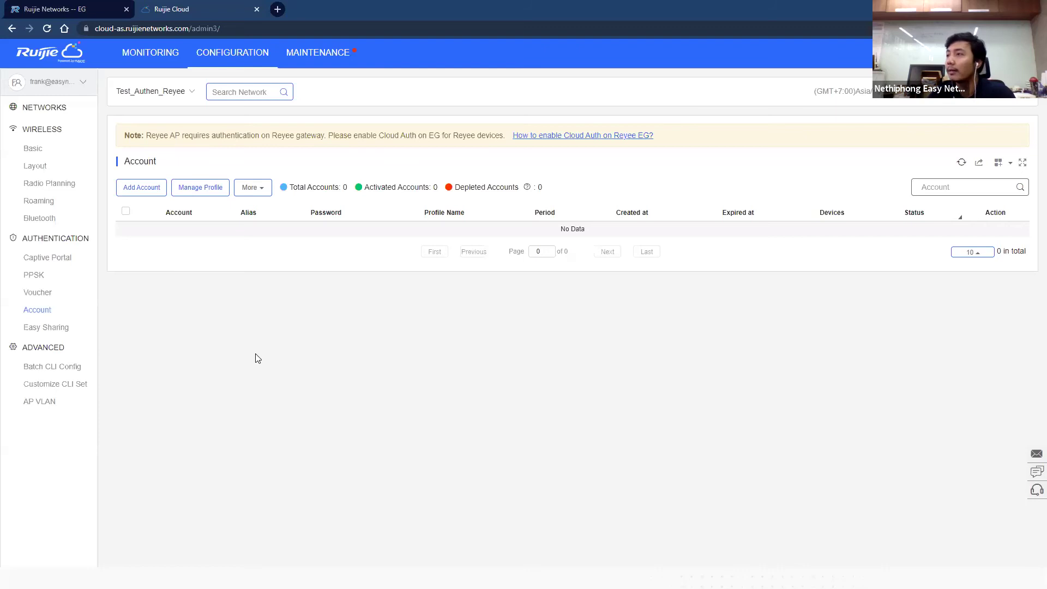
pyautogui.click(148, 191)
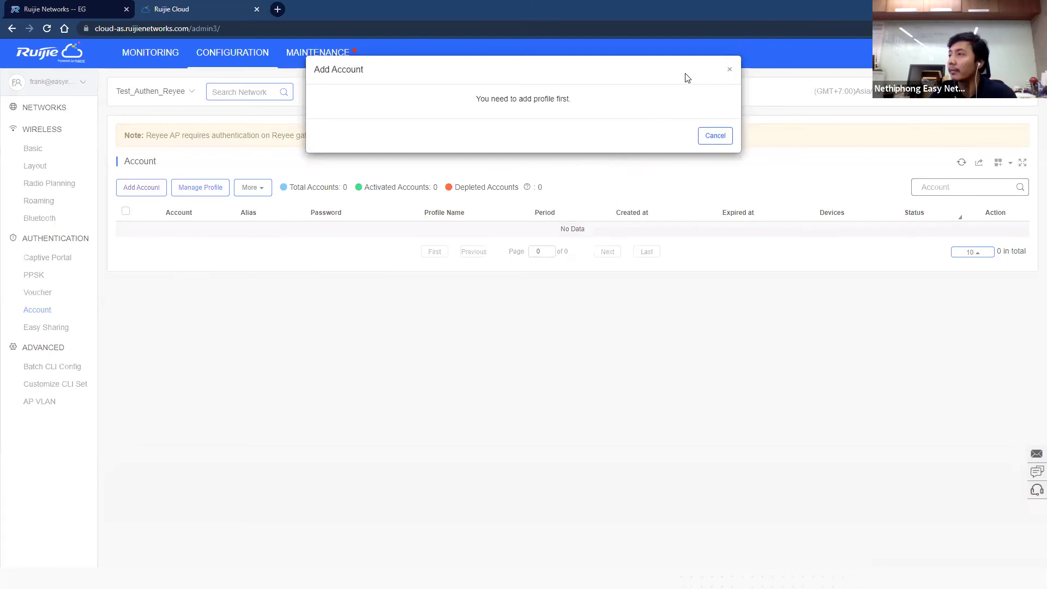
pyautogui.click(729, 71)
# Start a new account profile named AuthenPacket allowing 3 concurrent devices
pyautogui.click(196, 188)
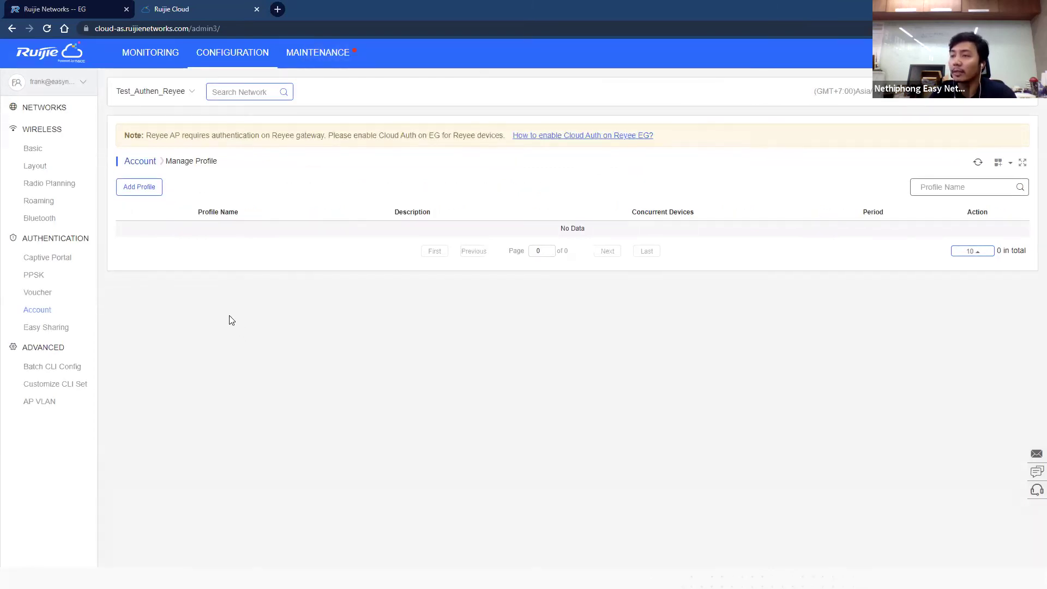
pyautogui.click(141, 189)
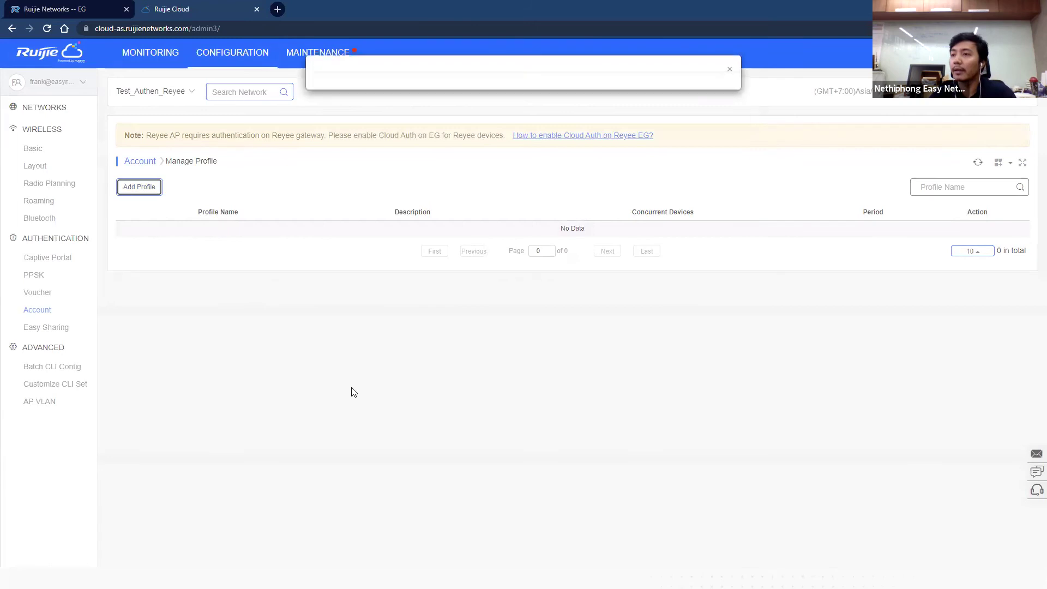
pyautogui.click(494, 103)
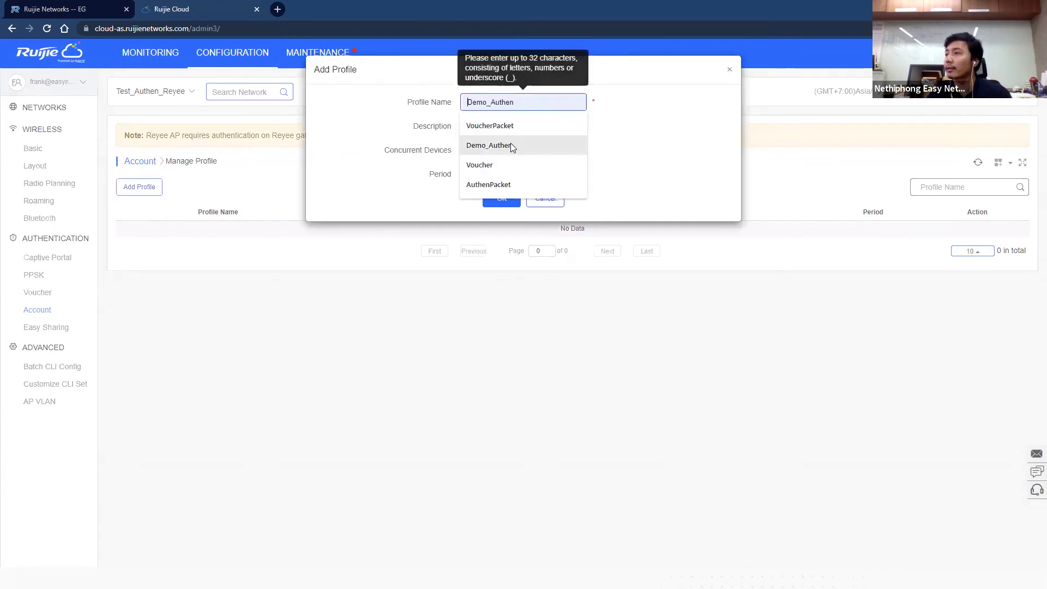
pyautogui.click(516, 189)
pyautogui.click(493, 121)
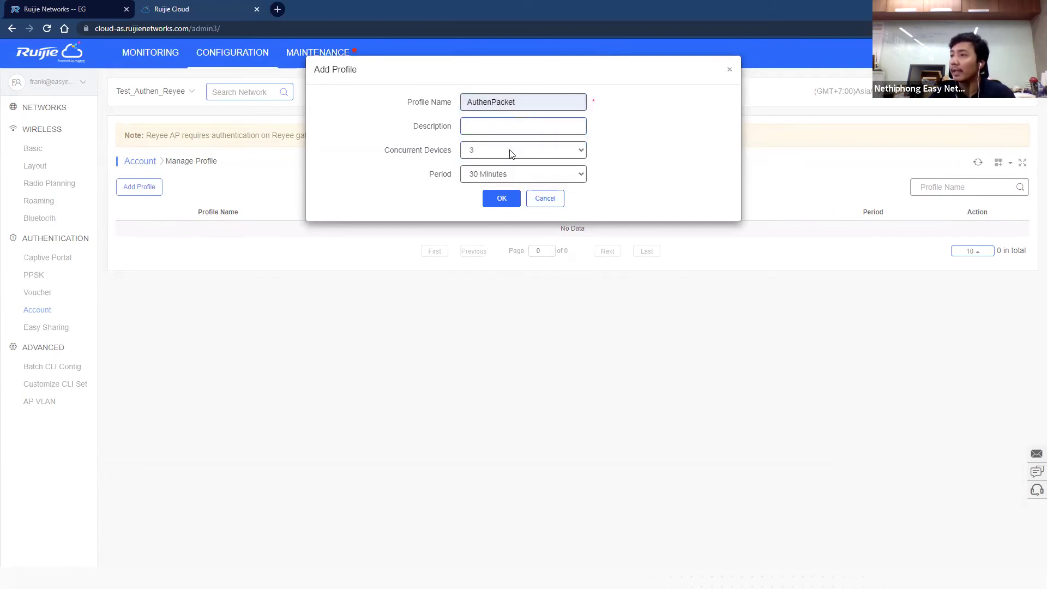
pyautogui.click(511, 154)
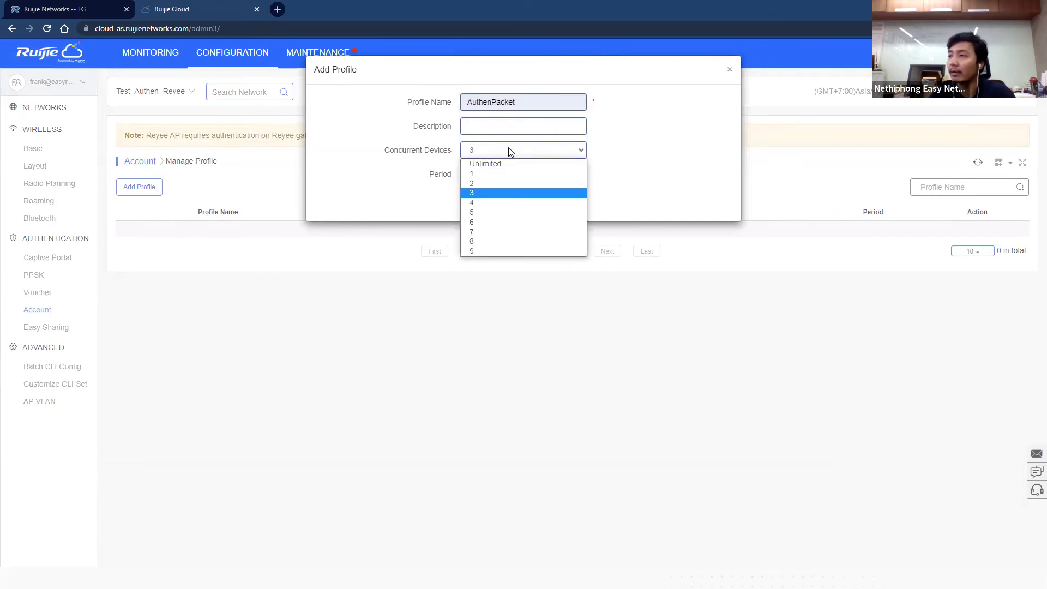
pyautogui.click(431, 154)
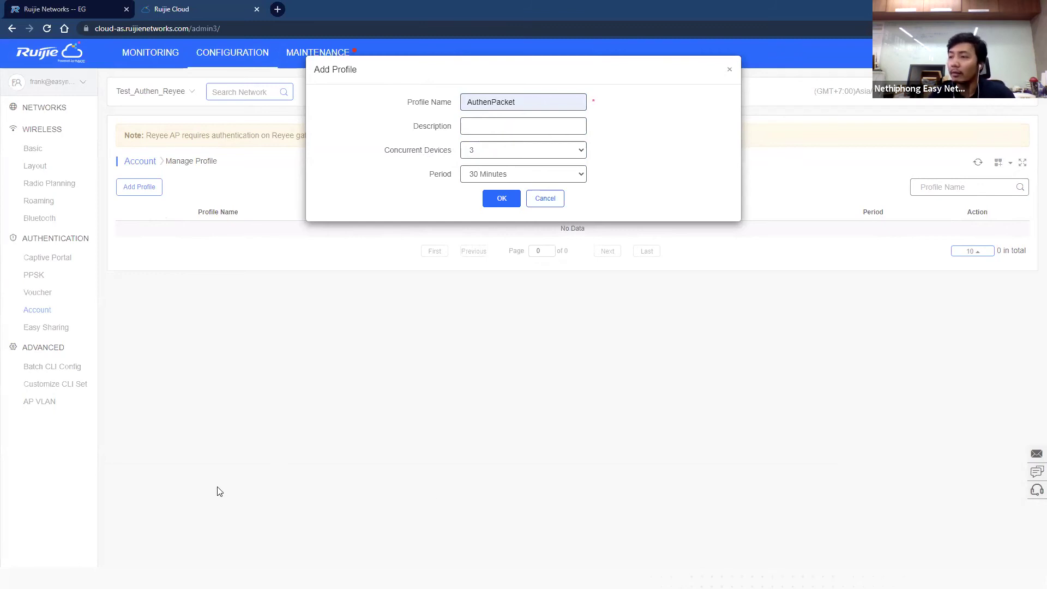
# Set the AuthenPacket period to 1 Day, save it, and return to the account list
pyautogui.hotkey('alt', 'Tab')
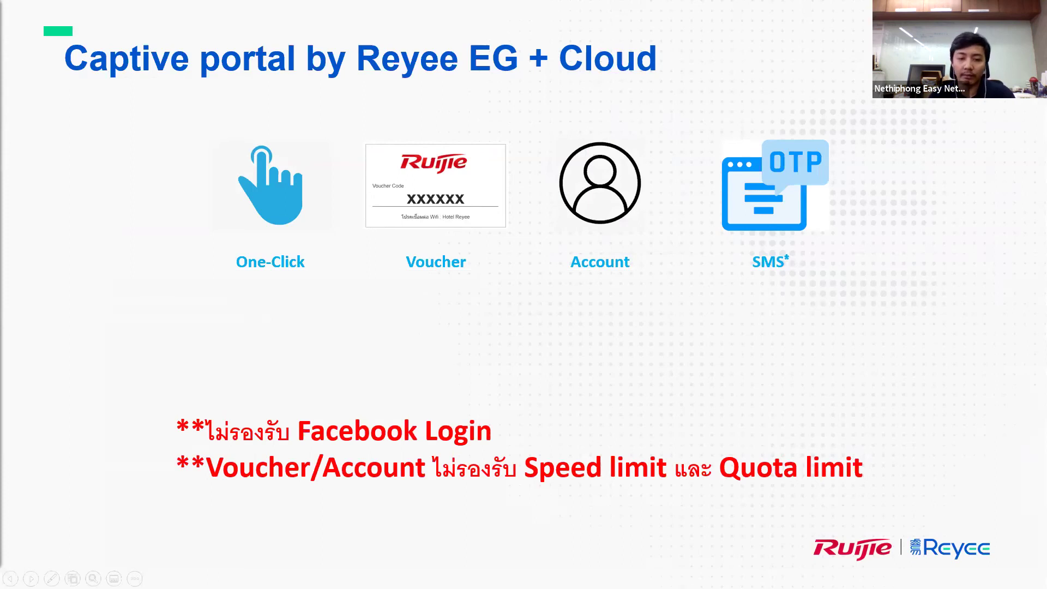
pyautogui.hotkey('alt', 'Tab')
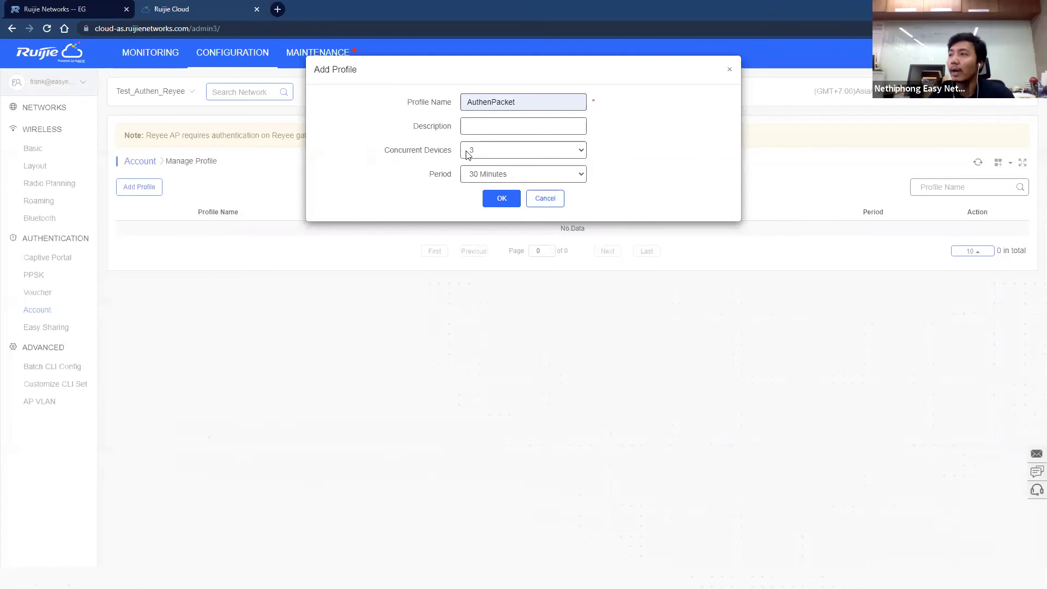
pyautogui.click(481, 174)
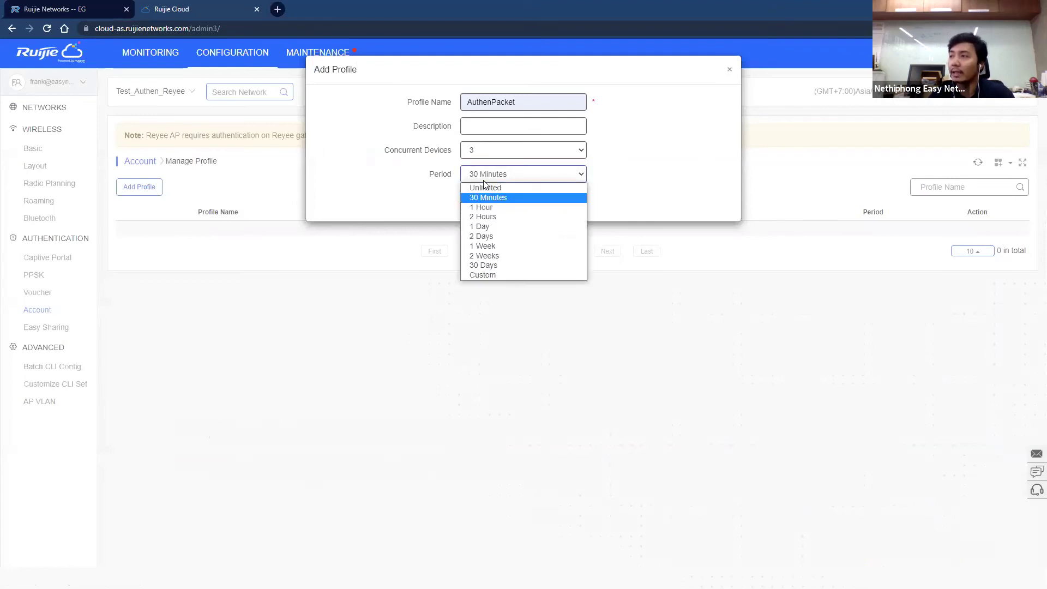
pyautogui.click(479, 227)
pyautogui.click(501, 198)
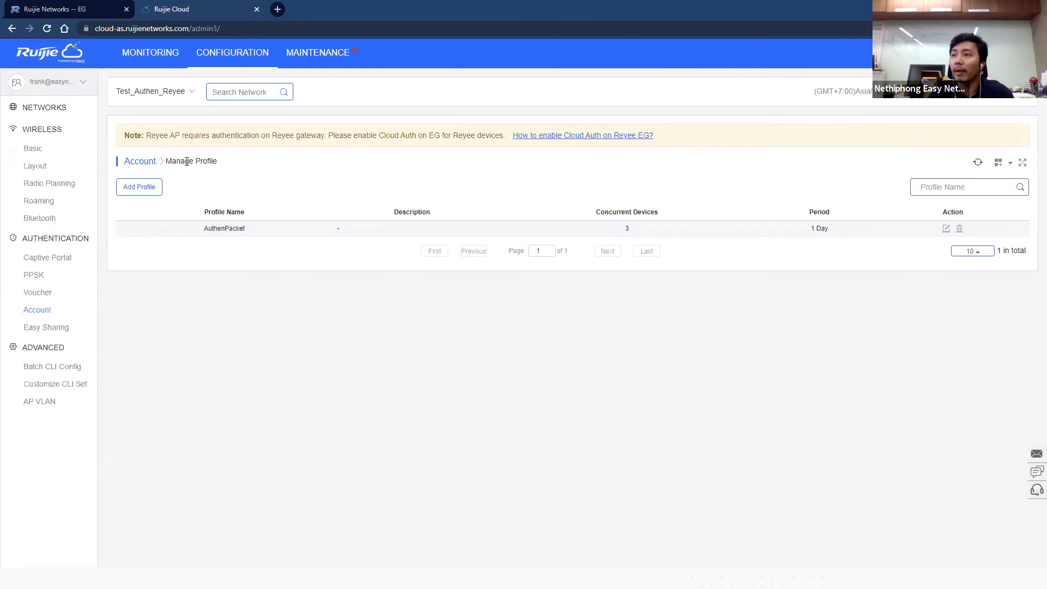
pyautogui.click(140, 161)
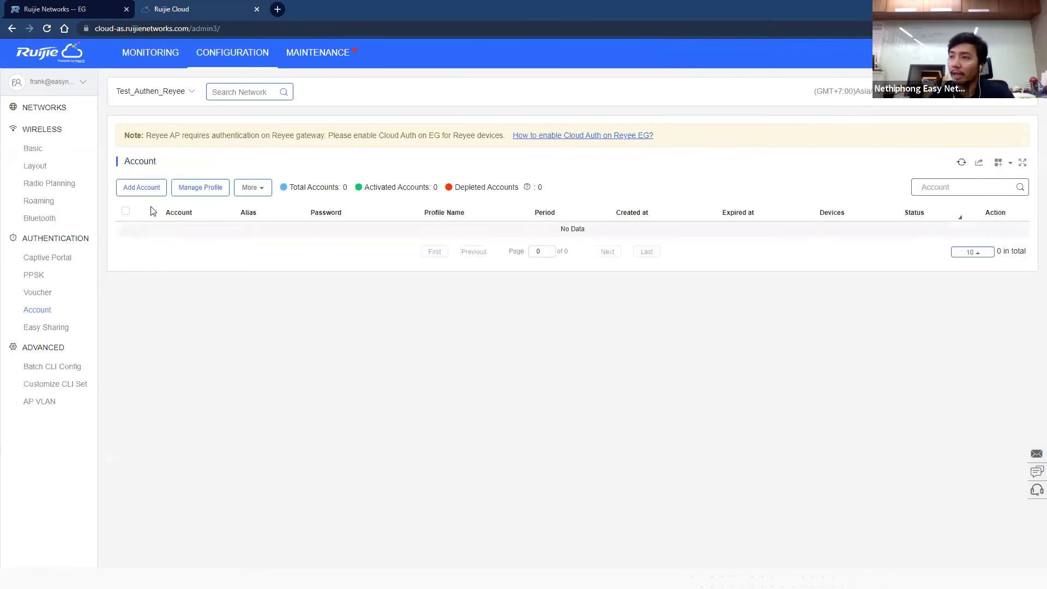
# Add a single account authen01 with a password on the AuthenPacket profile and save it
pyautogui.click(140, 192)
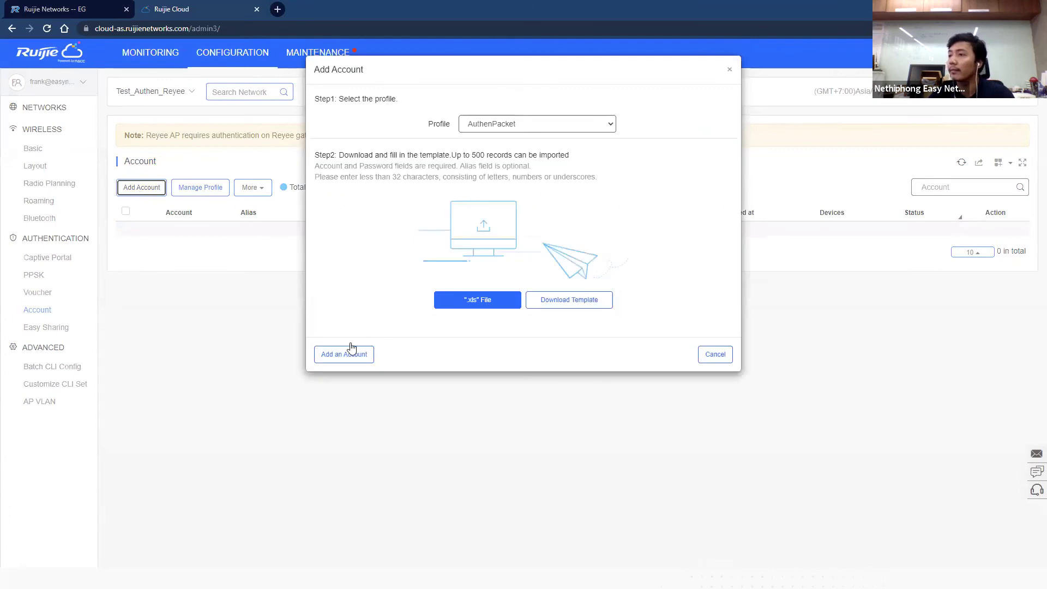
pyautogui.click(344, 354)
pyautogui.click(414, 106)
pyautogui.write('authen01')
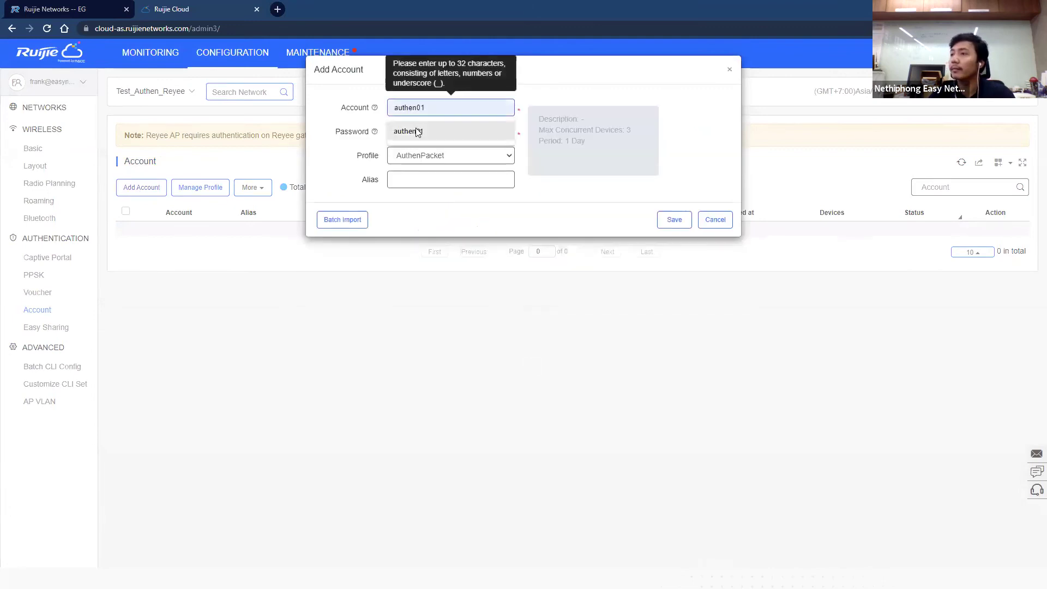
pyautogui.click(411, 131)
pyautogui.click(405, 155)
pyautogui.click(675, 219)
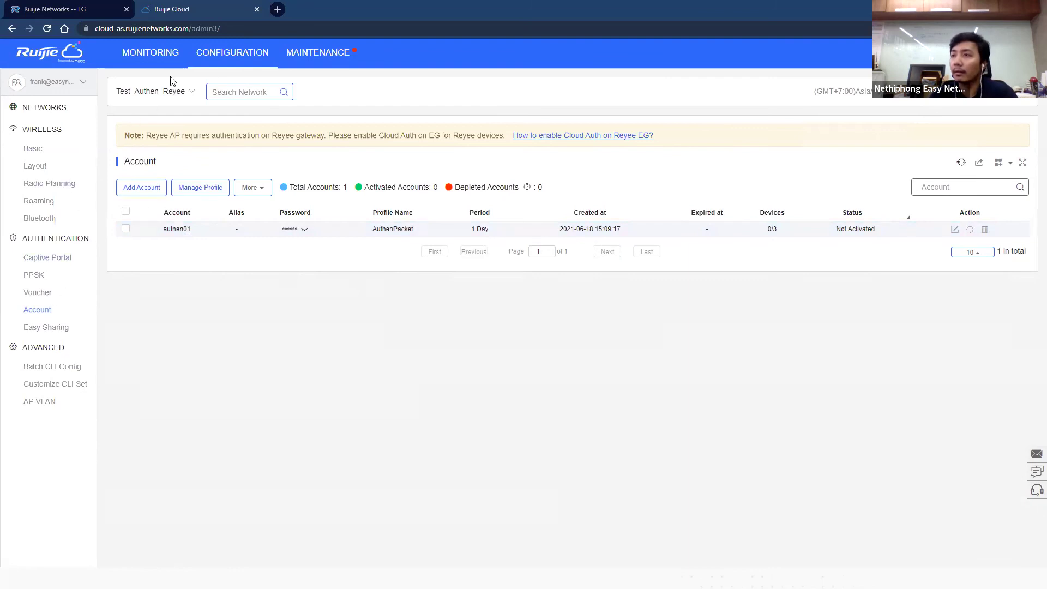
pyautogui.click(144, 60)
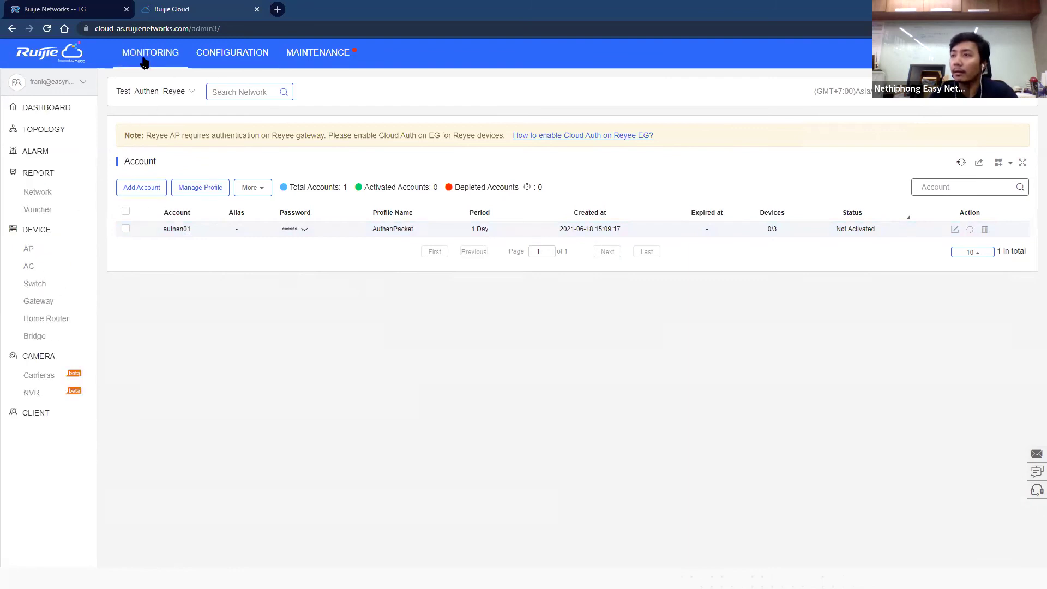
# Open the EG105G-P gateway's device details from the gateway list and launch its eWeb
pyautogui.click(60, 306)
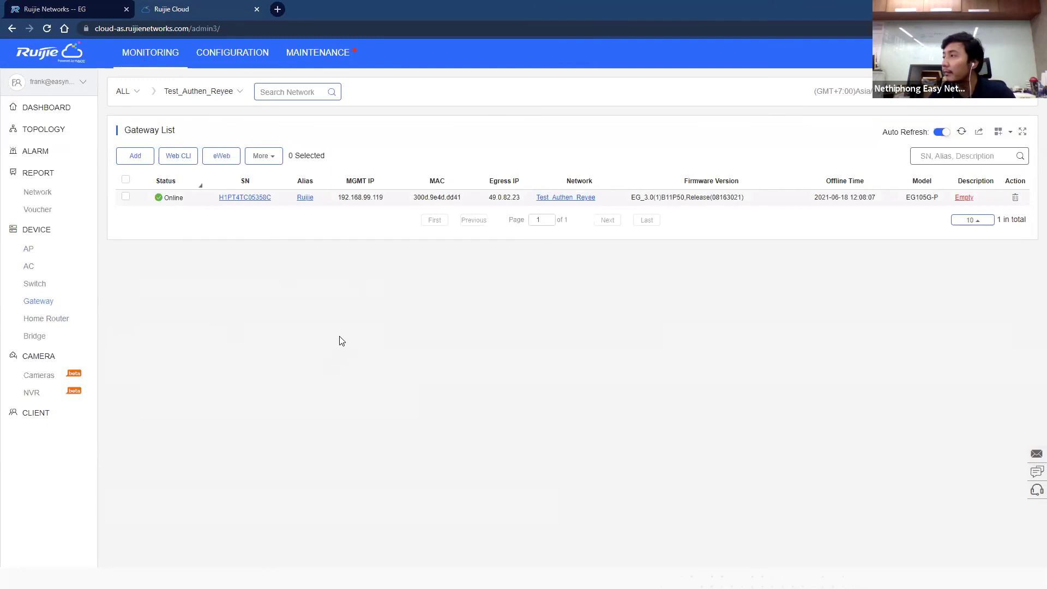
pyautogui.click(243, 197)
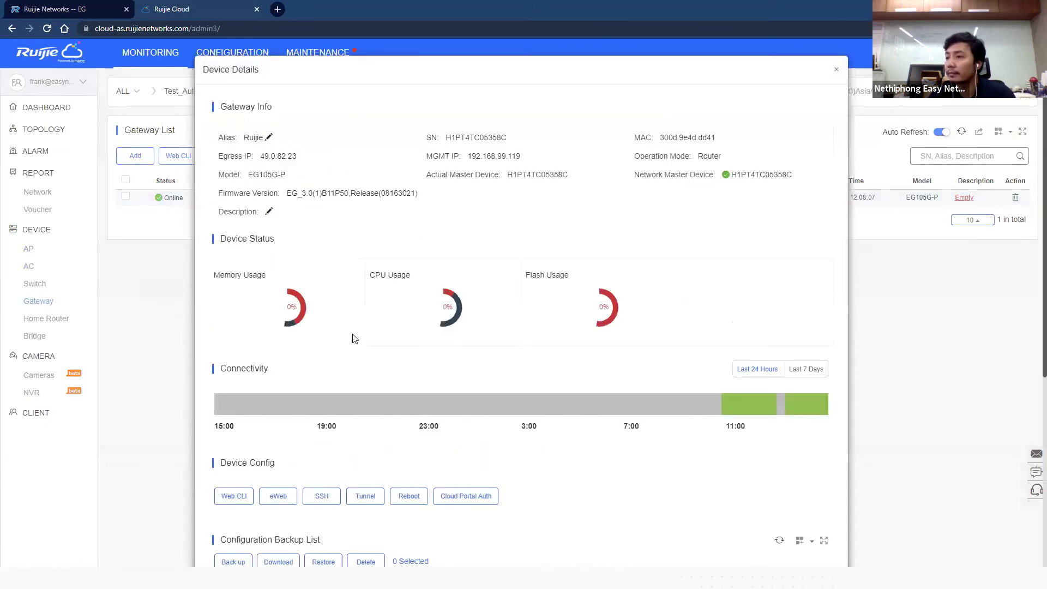
pyautogui.click(278, 496)
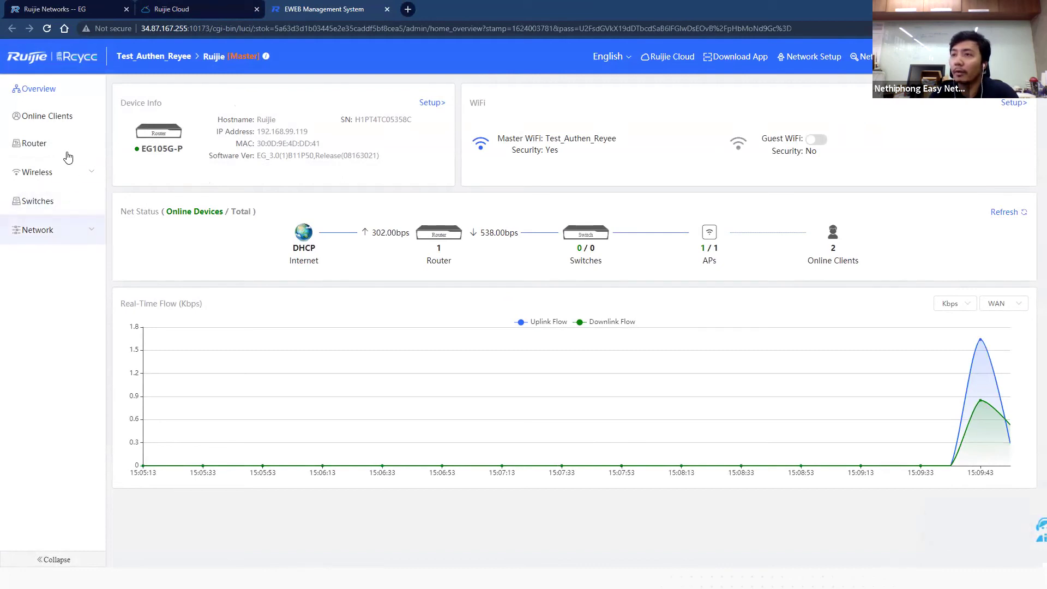
# Turn on Cloud Auth under the router's Authentication settings and save
pyautogui.click(65, 230)
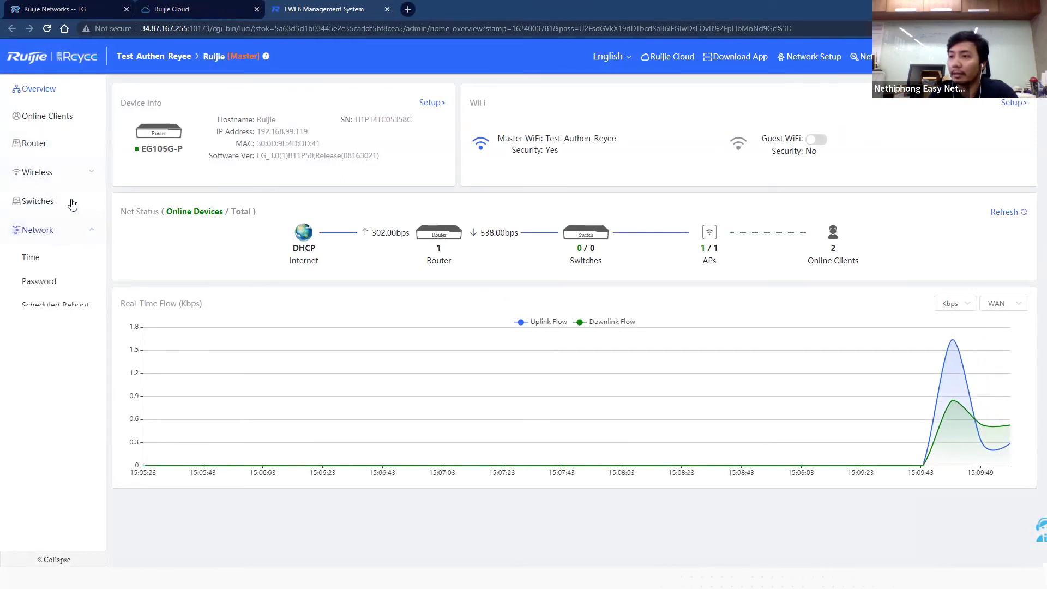
pyautogui.click(71, 170)
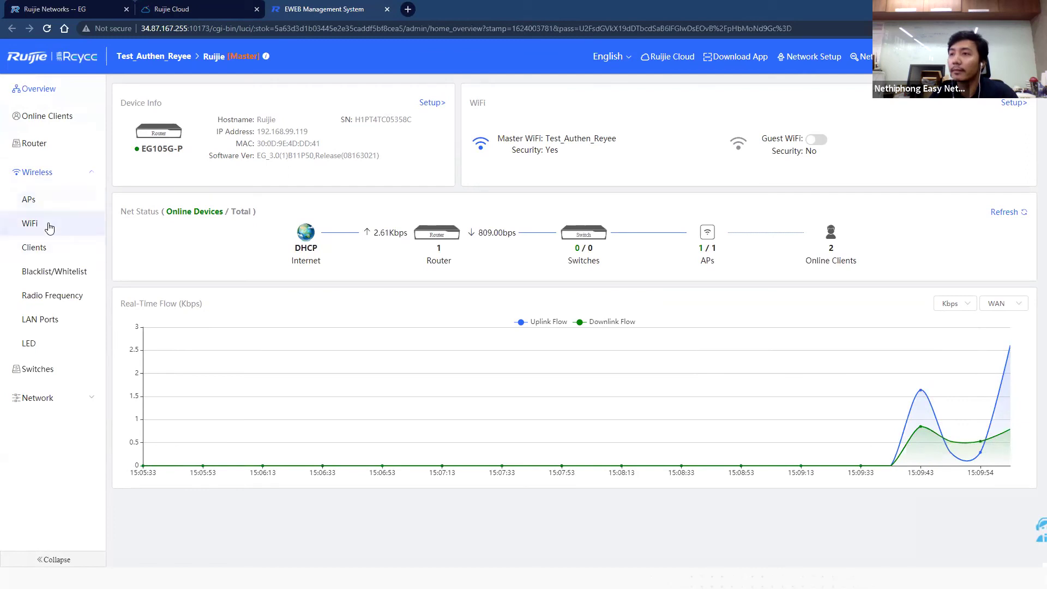
pyautogui.click(33, 143)
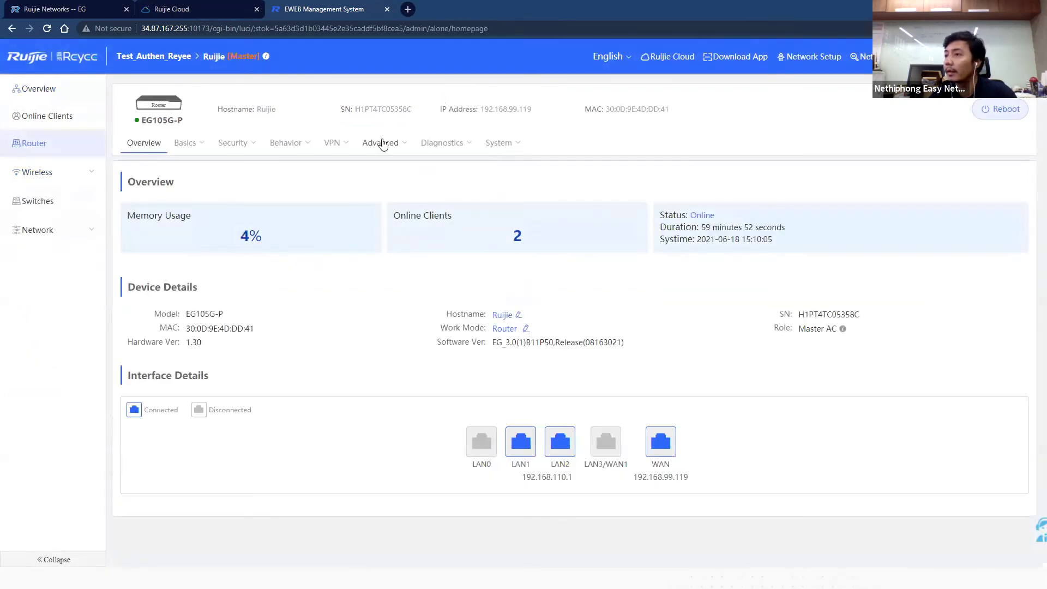
pyautogui.moveTo(382, 143)
pyautogui.click(408, 212)
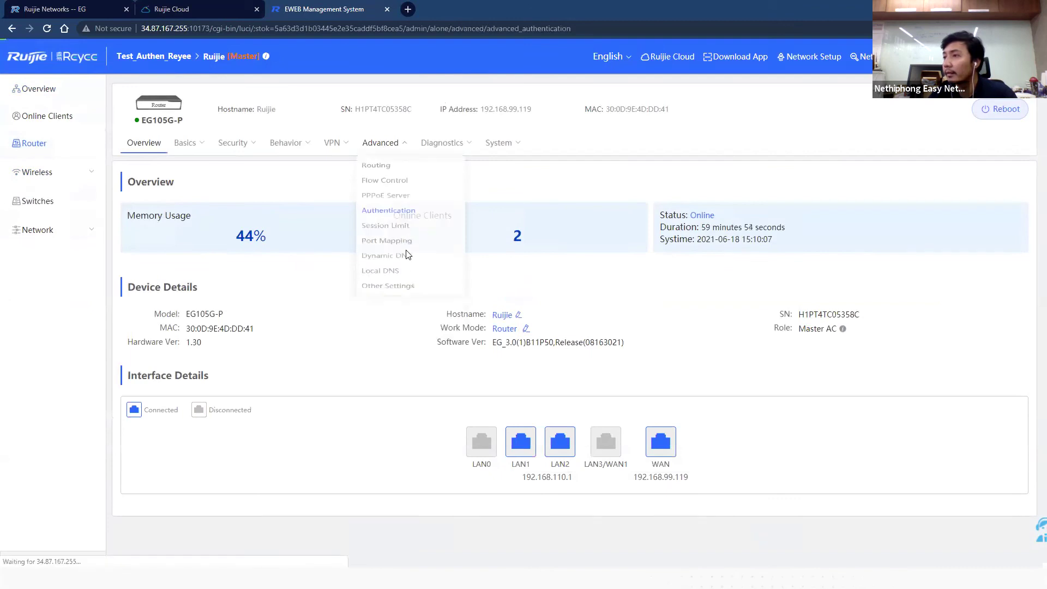
pyautogui.click(219, 258)
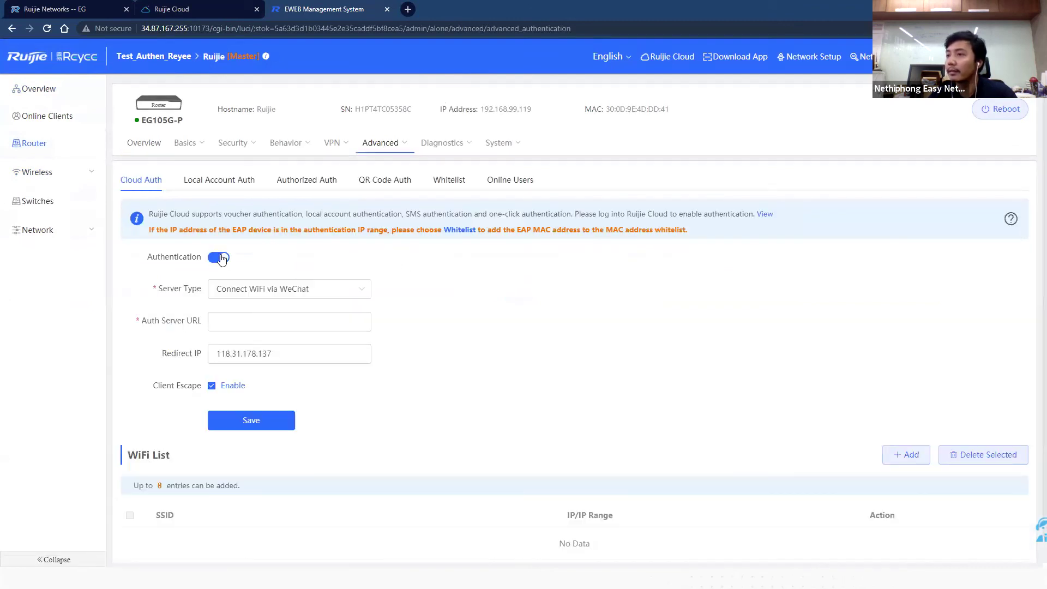
pyautogui.click(271, 421)
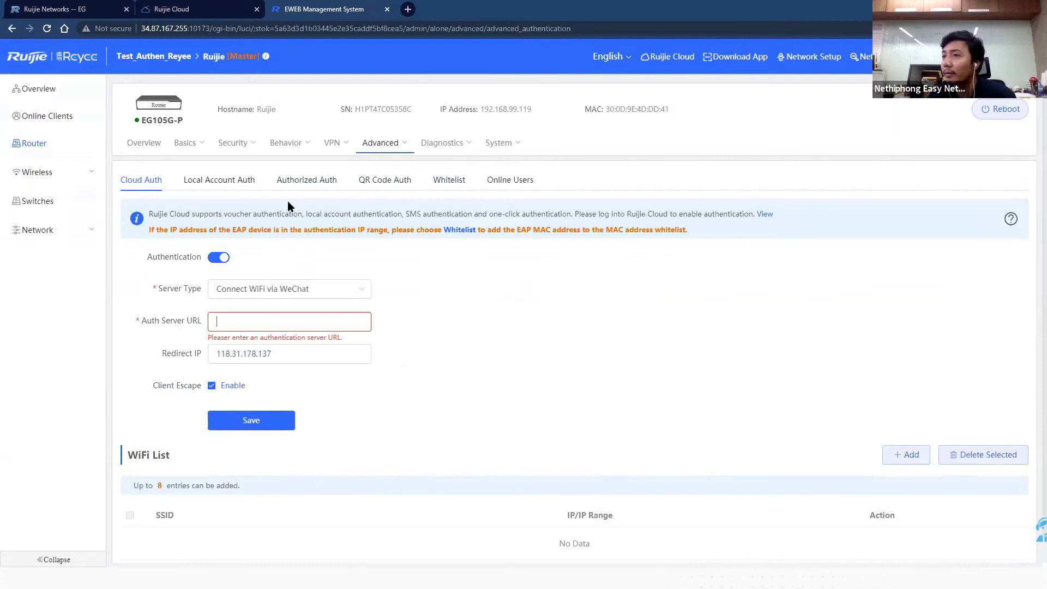
# Review the Local Account Auth and Authorized Auth options
pyautogui.click(240, 180)
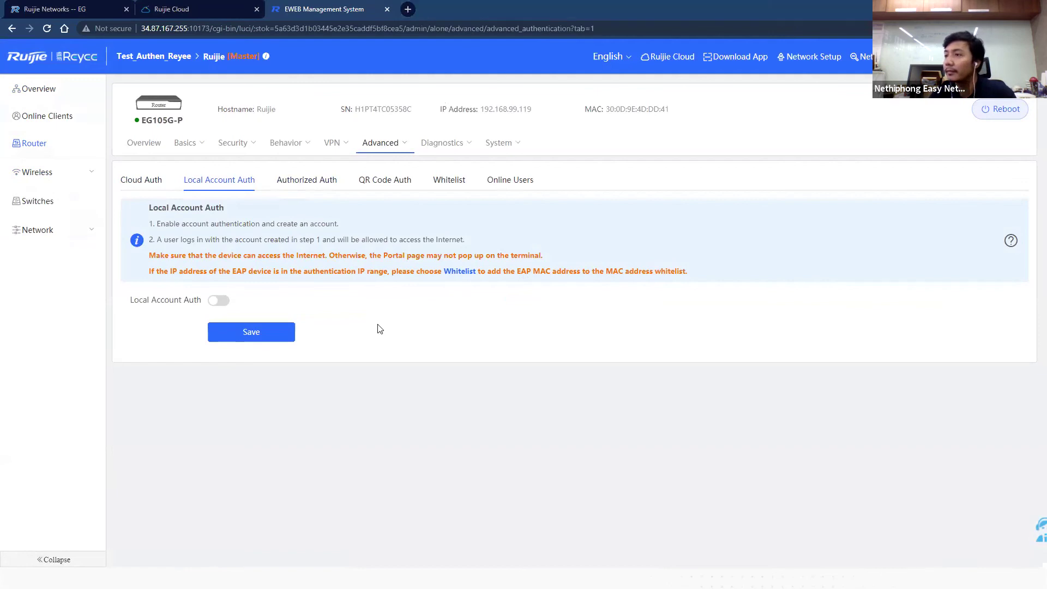
pyautogui.click(295, 181)
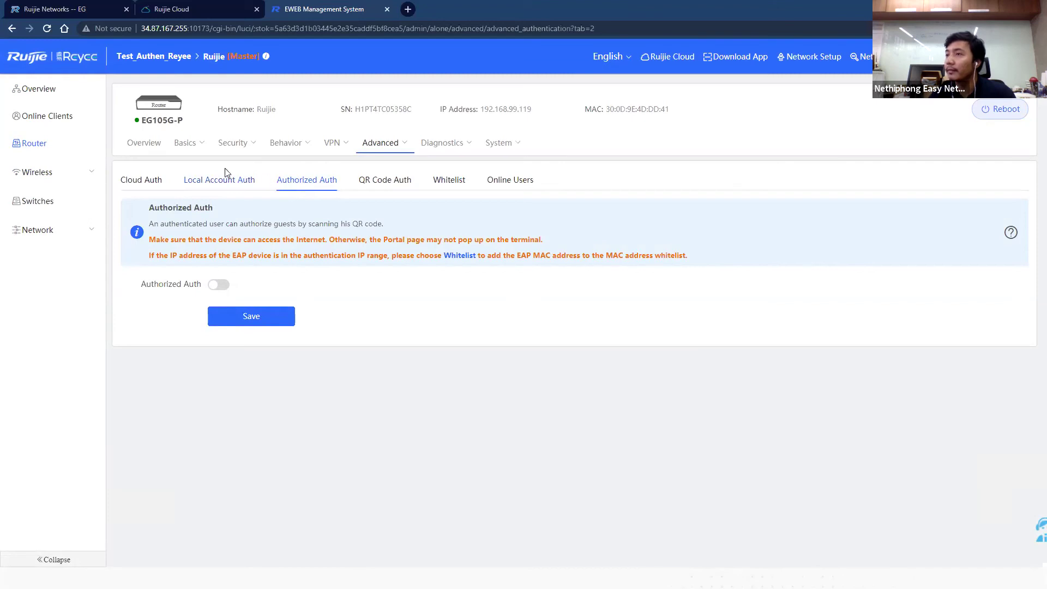
pyautogui.click(54, 179)
# Expand and scroll through the advanced WiFi options for SSID Test_Authen_Reyee
pyautogui.click(48, 223)
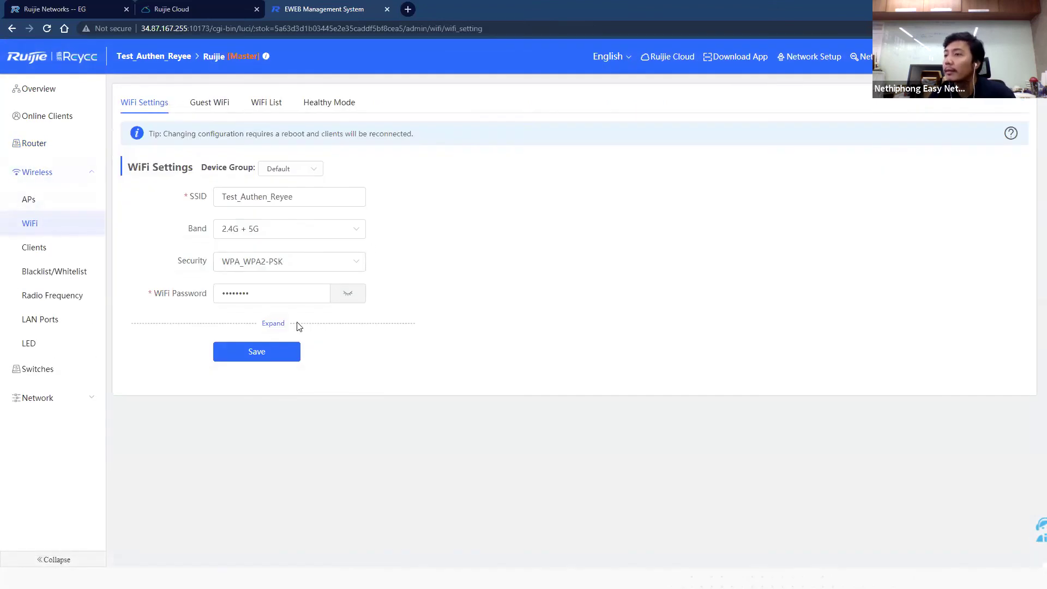
pyautogui.click(265, 324)
pyautogui.scroll(-2, 349, 357)
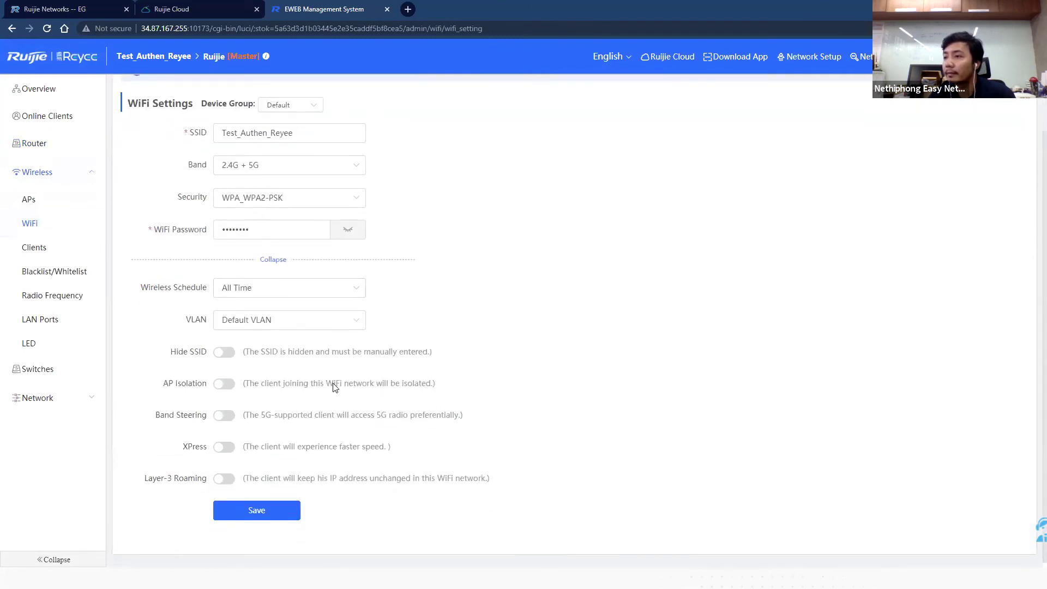
pyautogui.scroll(2, 289, 380)
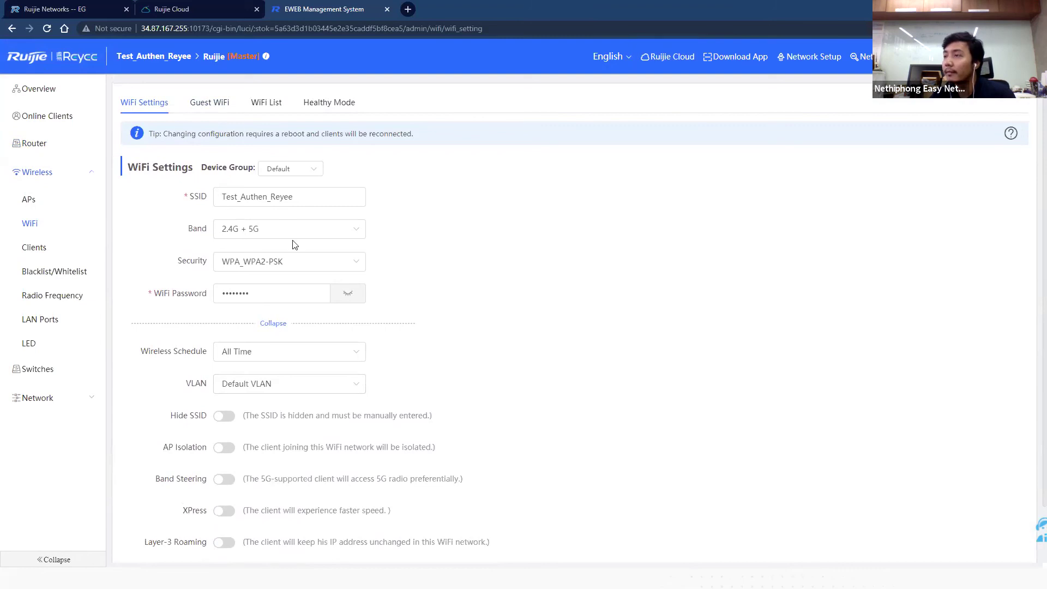
pyautogui.scroll(-2, 405, 391)
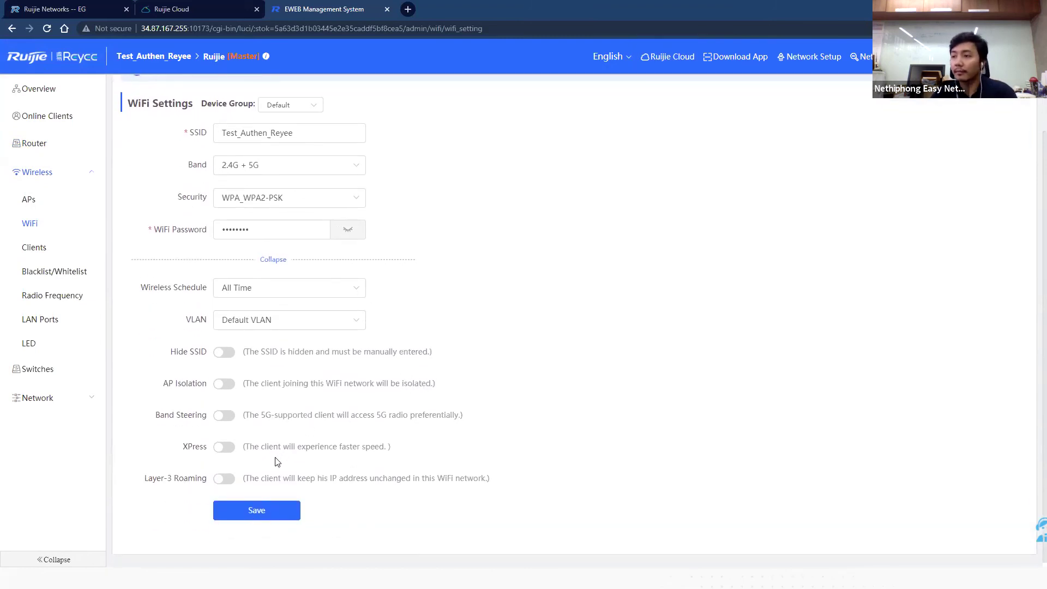
pyautogui.scroll(1, 276, 459)
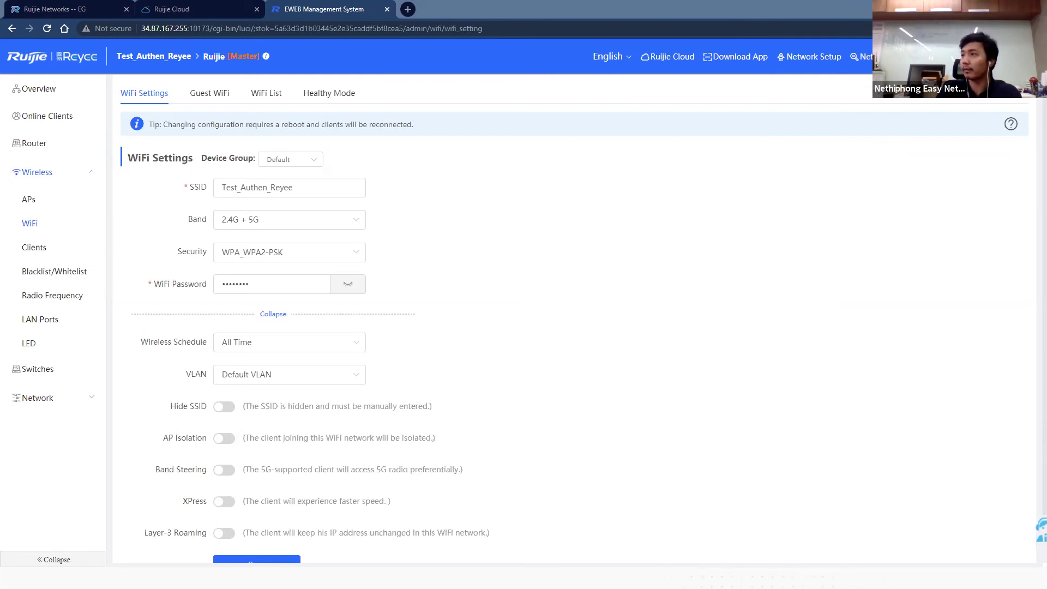
pyautogui.hotkey('alt', 'Tab')
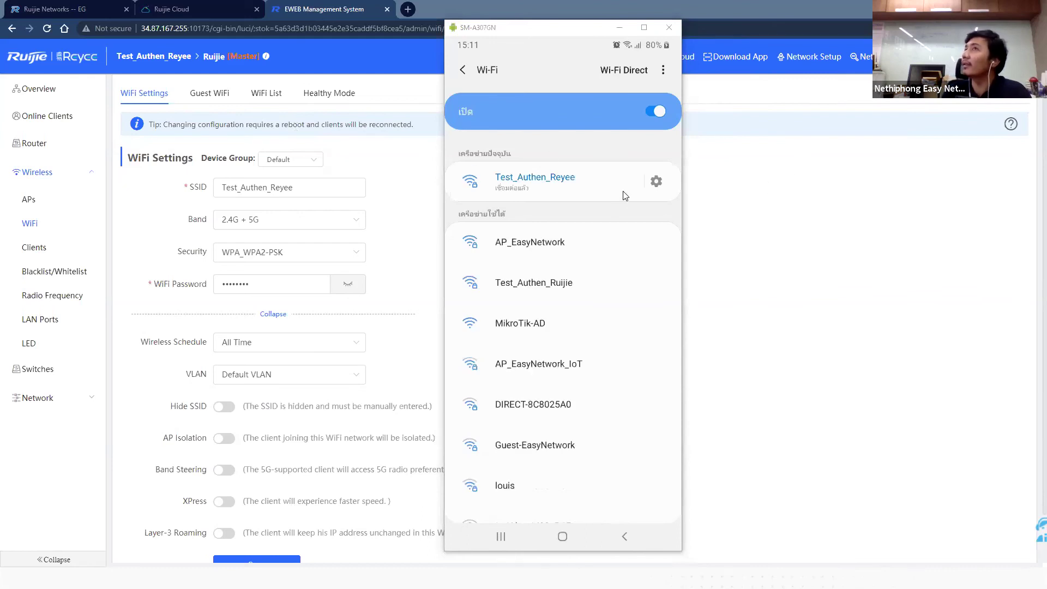
# Minimize the phone mirror after confirming it is connected to Test_Authen_Reyee
pyautogui.click(623, 29)
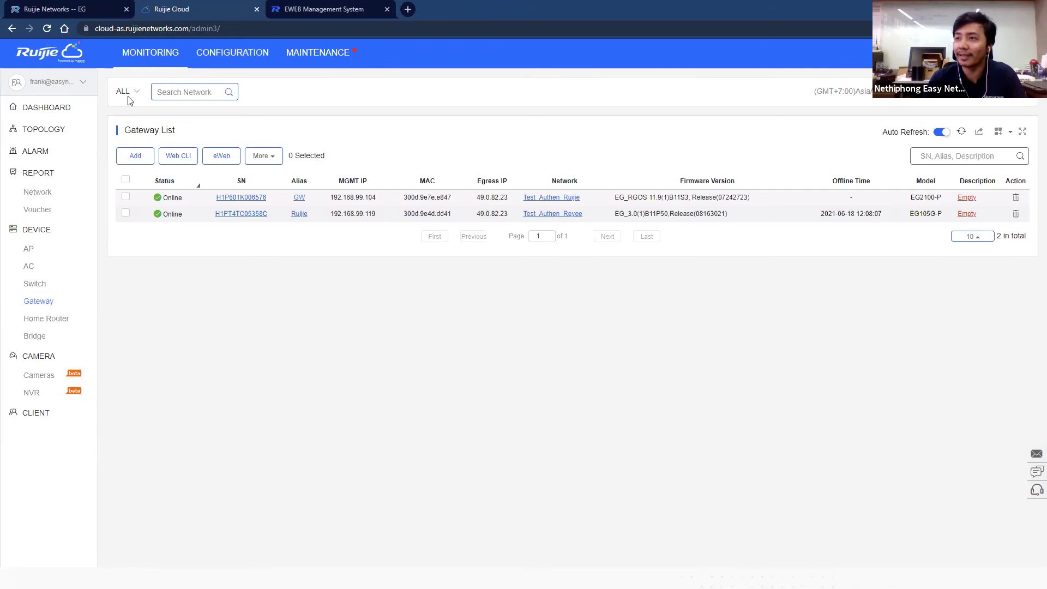
# Scope to Test_Authen_Reyee, confirm account authen01 is Not Activated, then return to the Gateway list
pyautogui.click(179, 193)
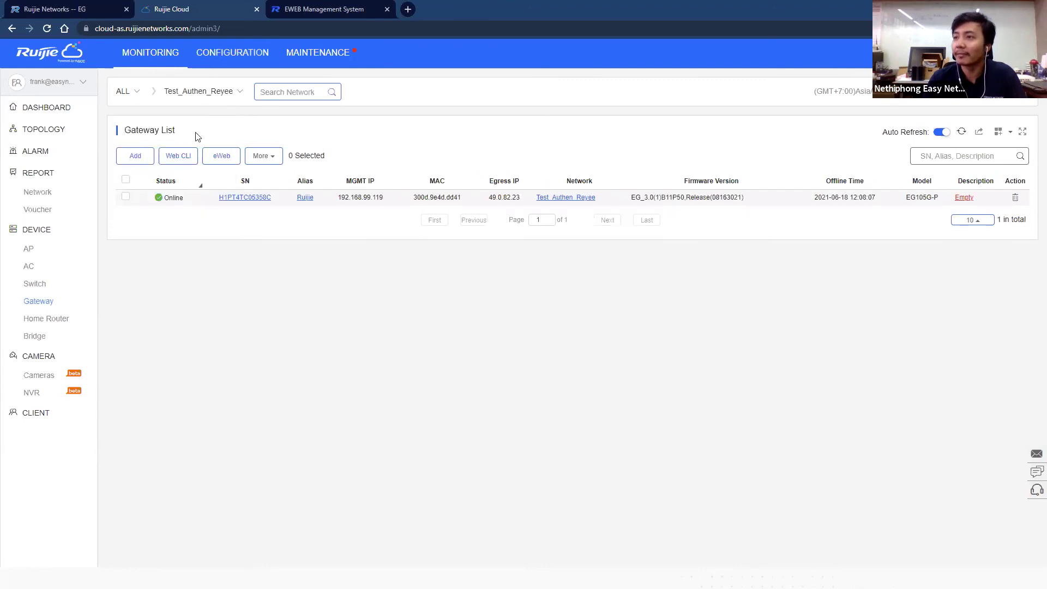
pyautogui.click(218, 58)
pyautogui.click(57, 259)
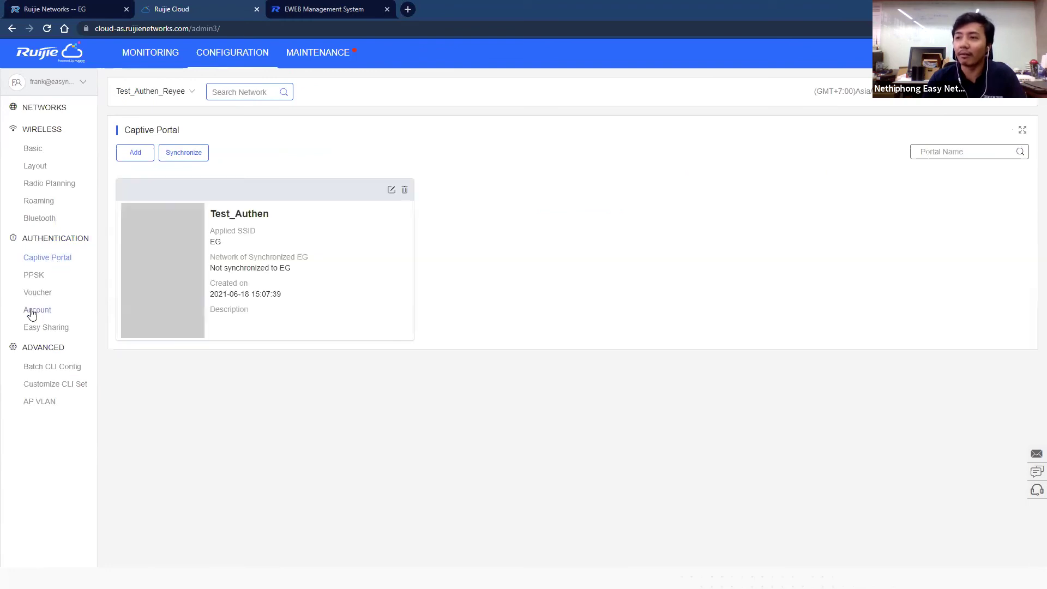
pyautogui.click(33, 311)
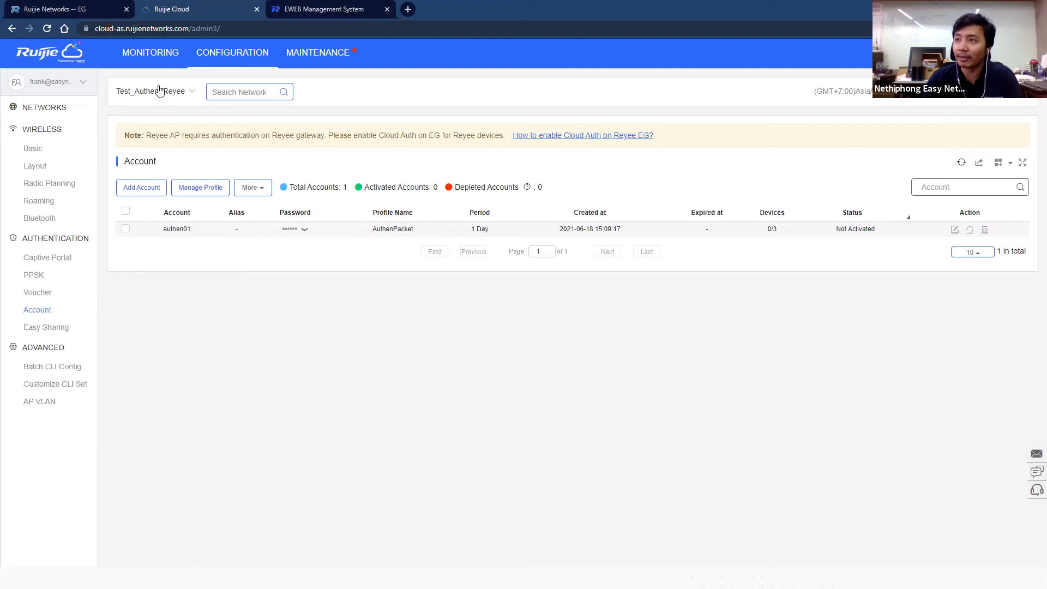
pyautogui.click(157, 55)
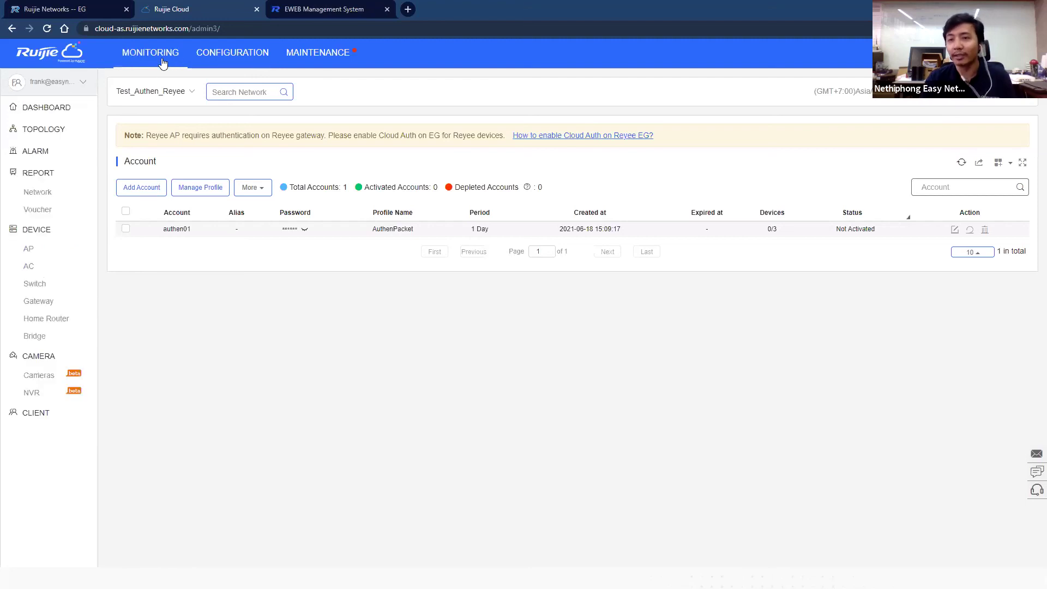
pyautogui.click(60, 303)
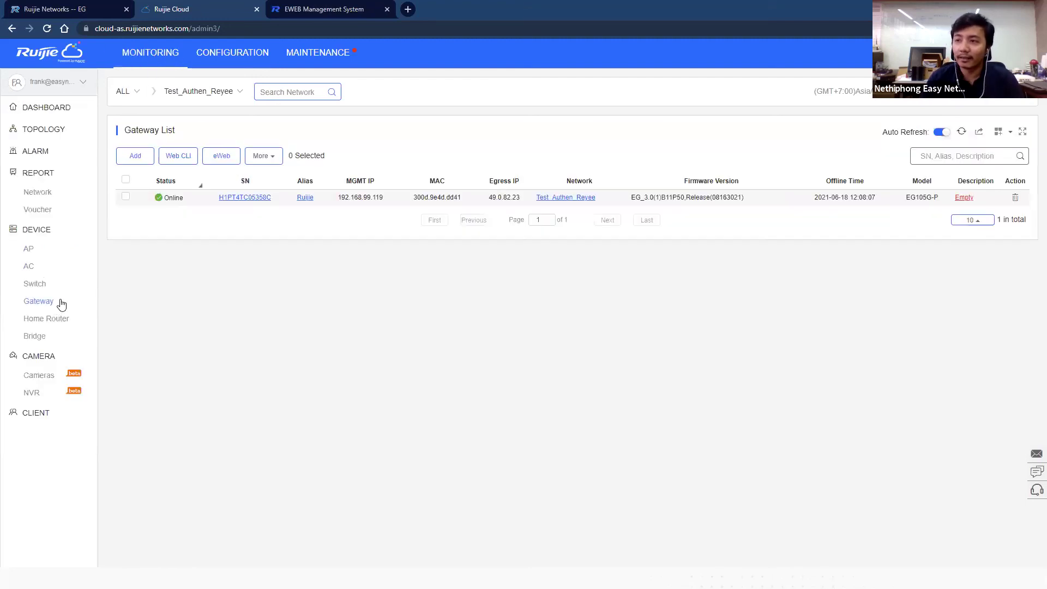
# Turn on Cloud Portal Auth for the EG105G-P, covering clients 192.168.110.1–192.168.110.254
pyautogui.click(238, 199)
pyautogui.scroll(-2, 279, 392)
pyautogui.click(279, 392)
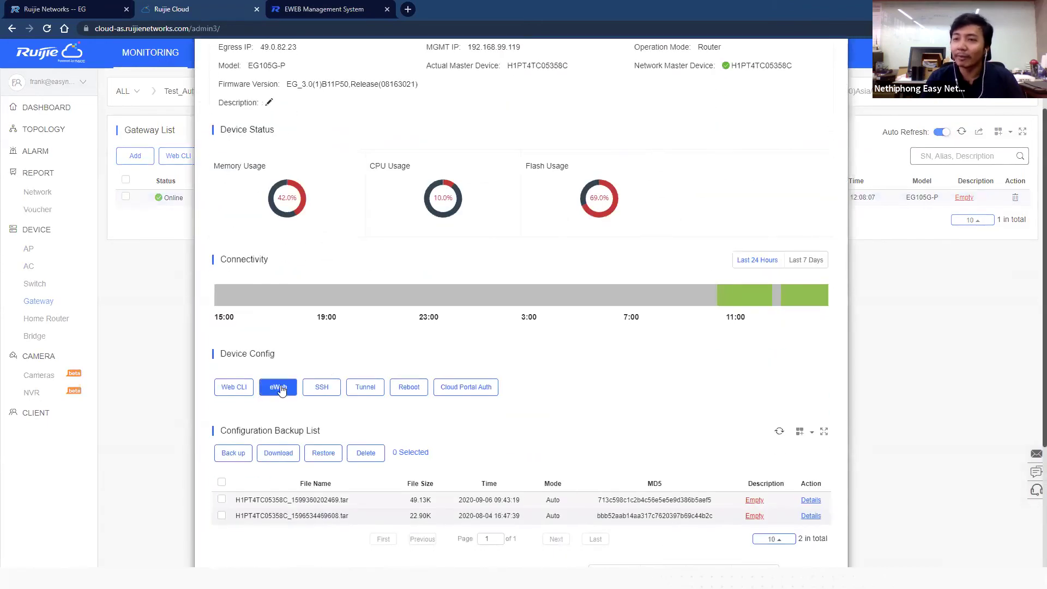
pyautogui.click(270, 388)
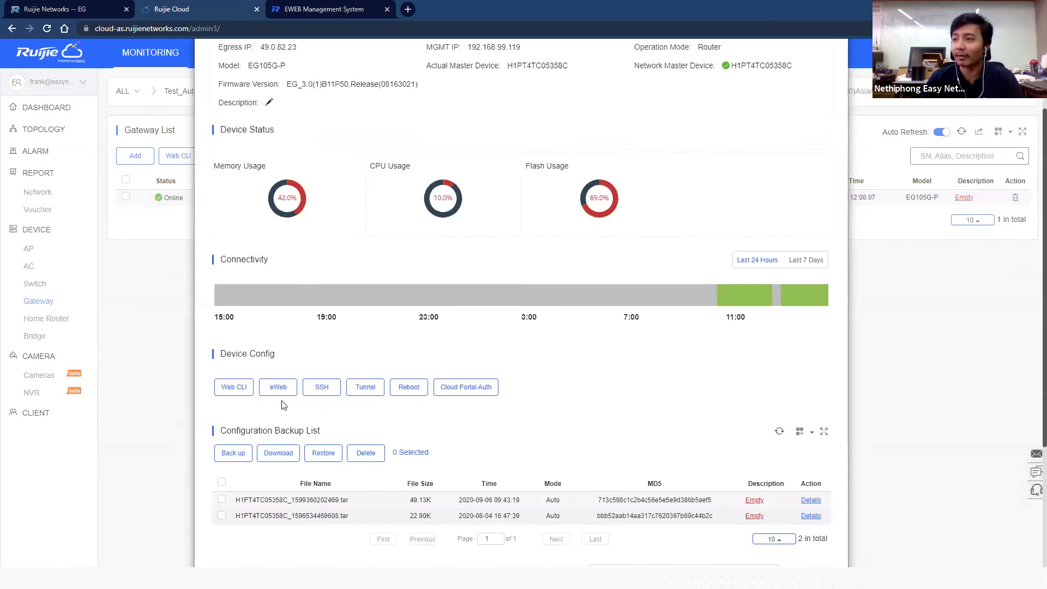
pyautogui.click(476, 396)
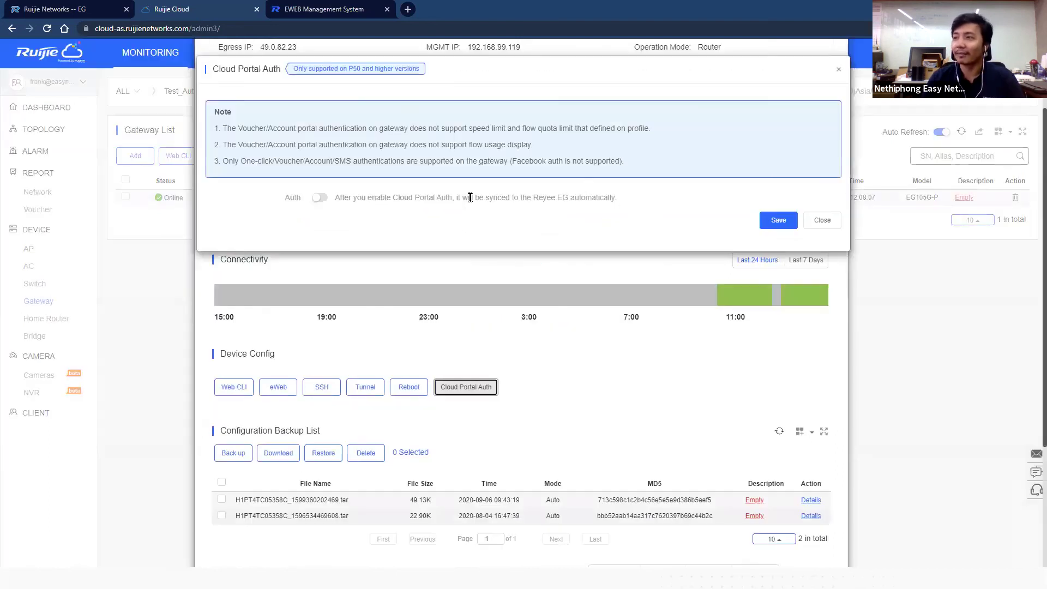
pyautogui.click(324, 199)
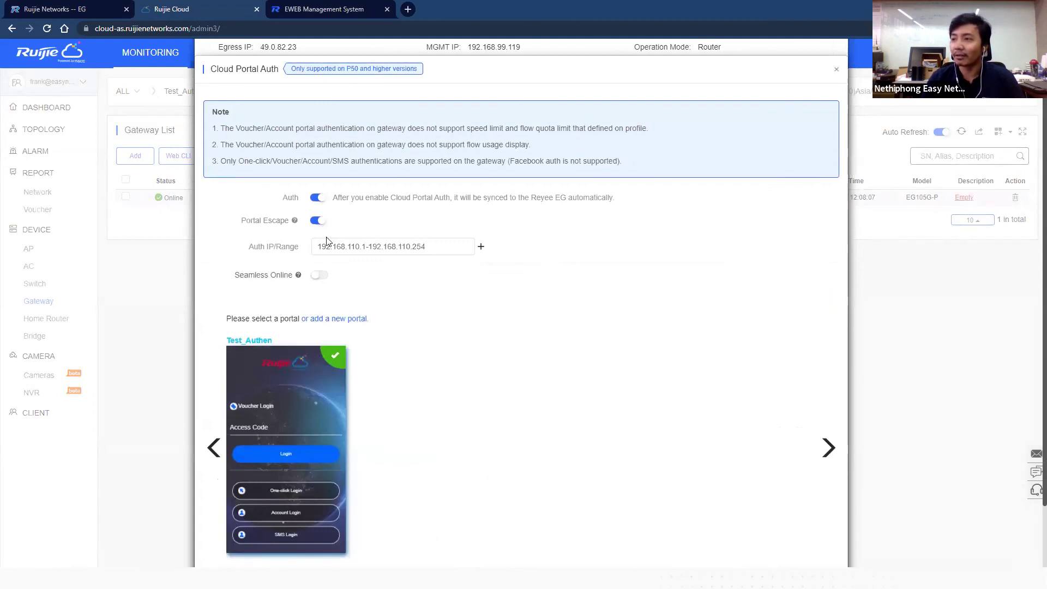
pyautogui.click(369, 249)
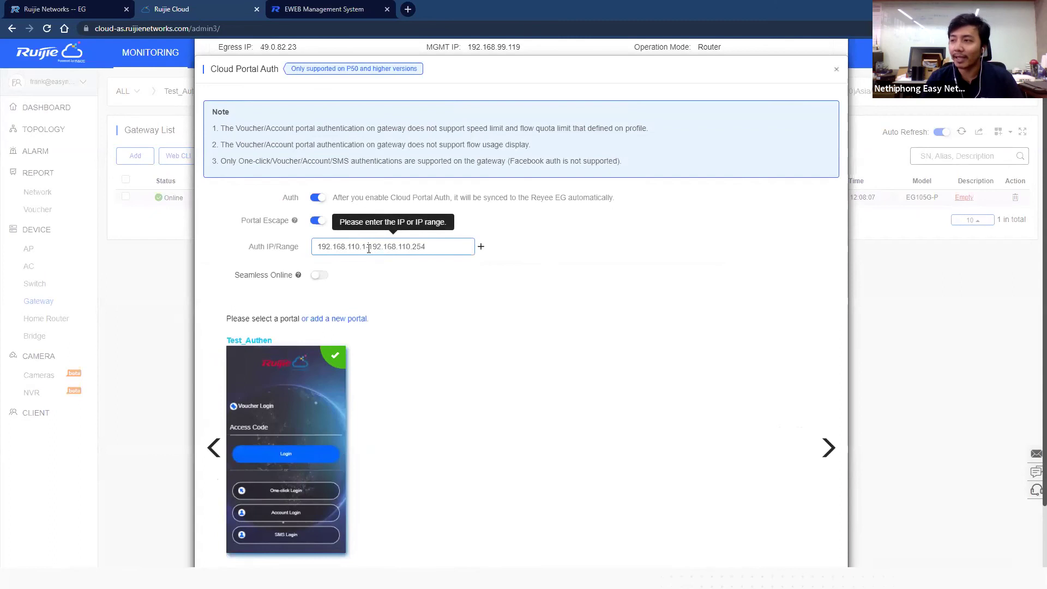
pyautogui.click(438, 247)
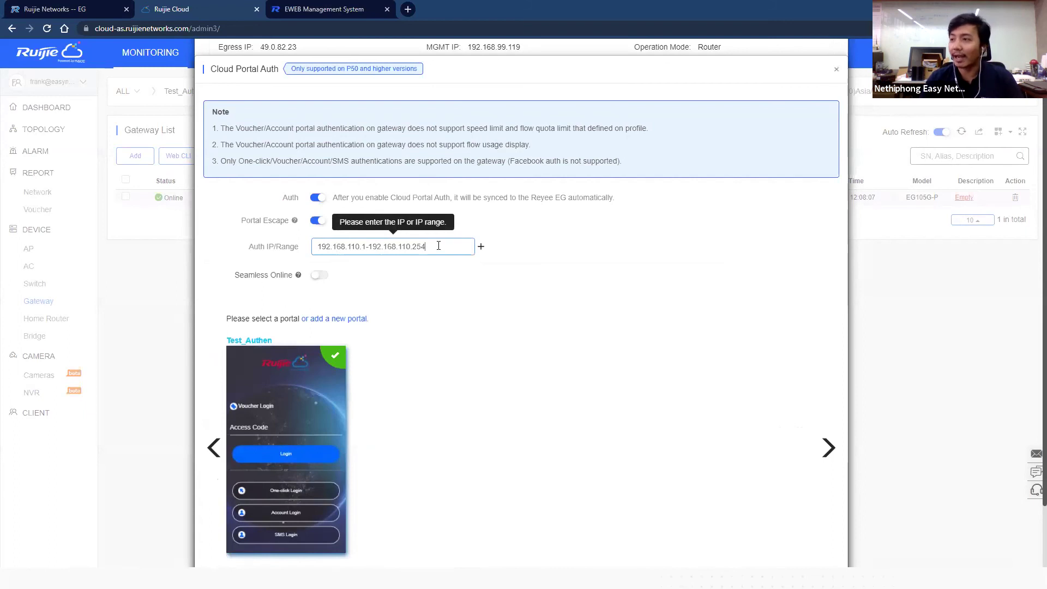
# Enable Seamless Online for 1 Day, keep the Test_Authen portal, and save
pyautogui.click(319, 277)
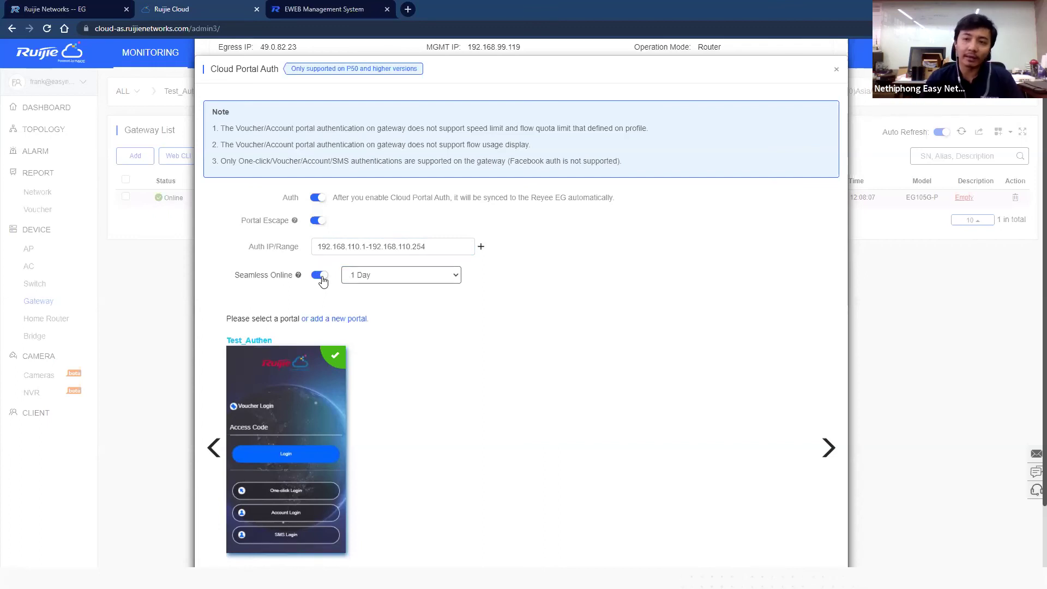
pyautogui.click(385, 275)
pyautogui.click(427, 384)
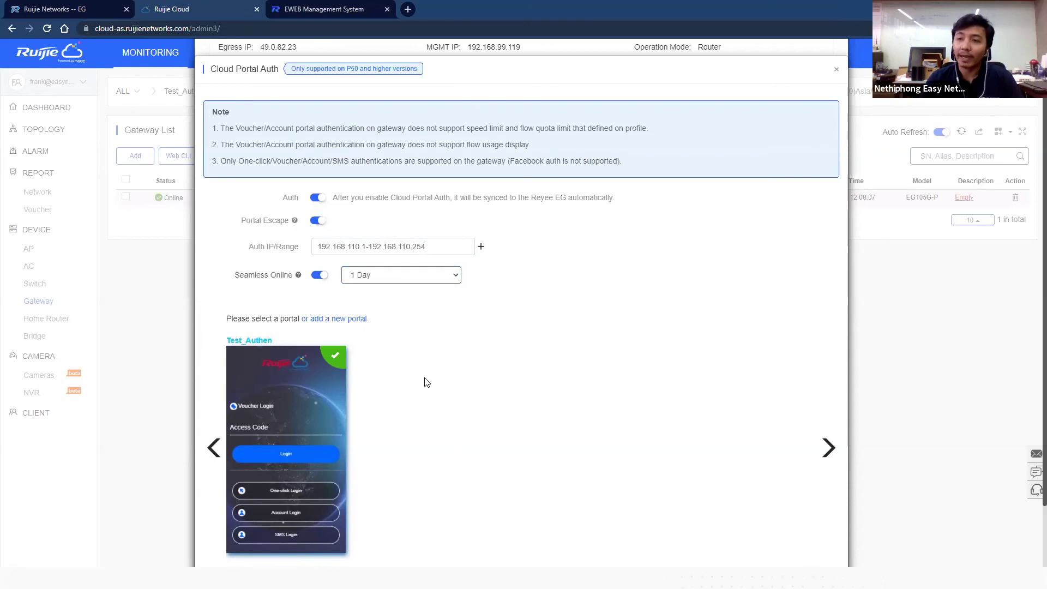
pyautogui.scroll(-2, 690, 506)
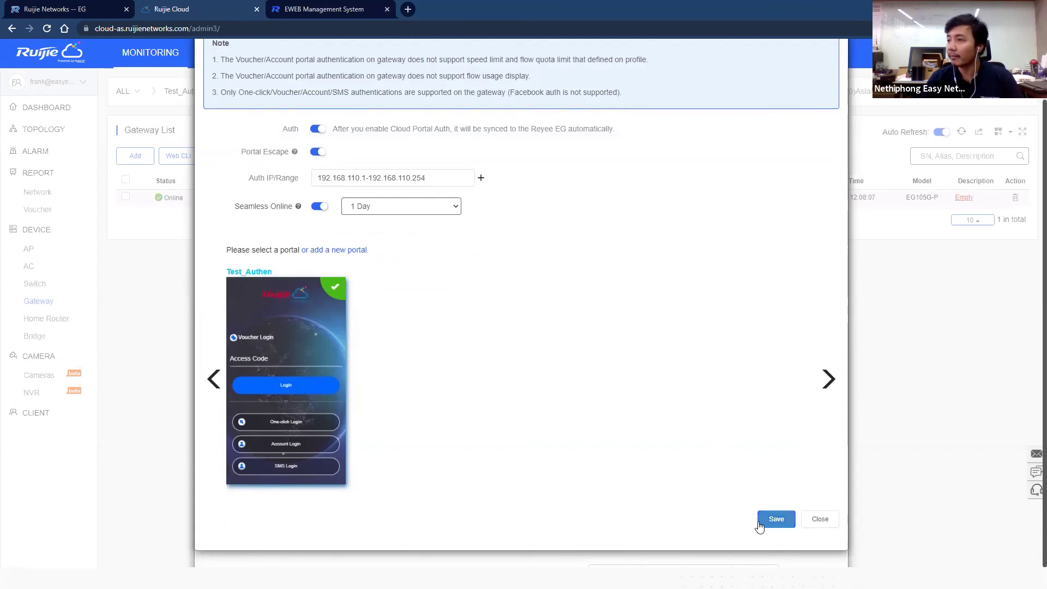
pyautogui.scroll(3, 552, 409)
pyautogui.scroll(-3, 651, 444)
pyautogui.click(771, 506)
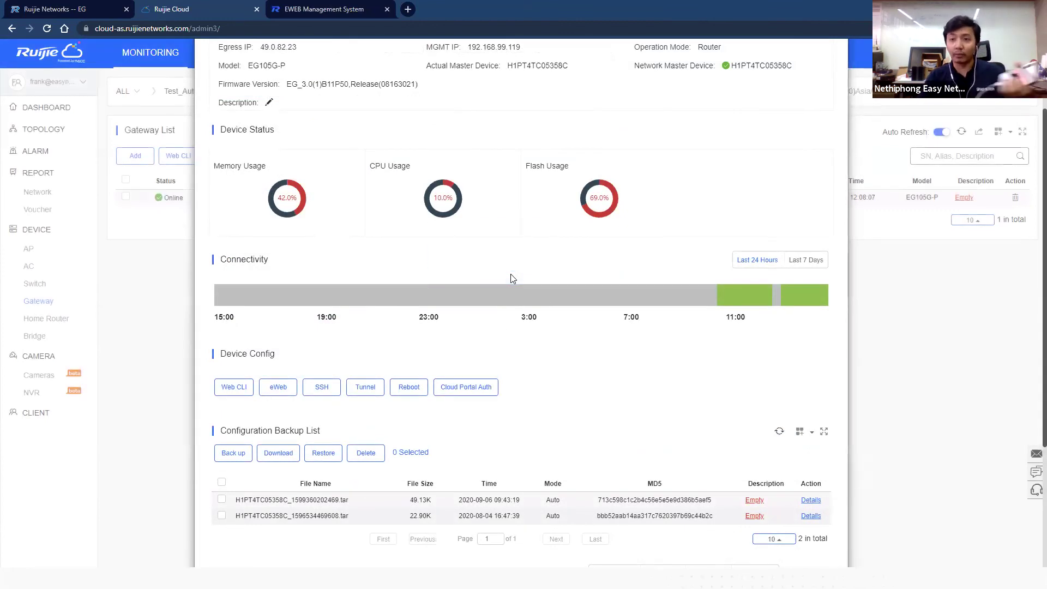
pyautogui.scroll(2, 783, 138)
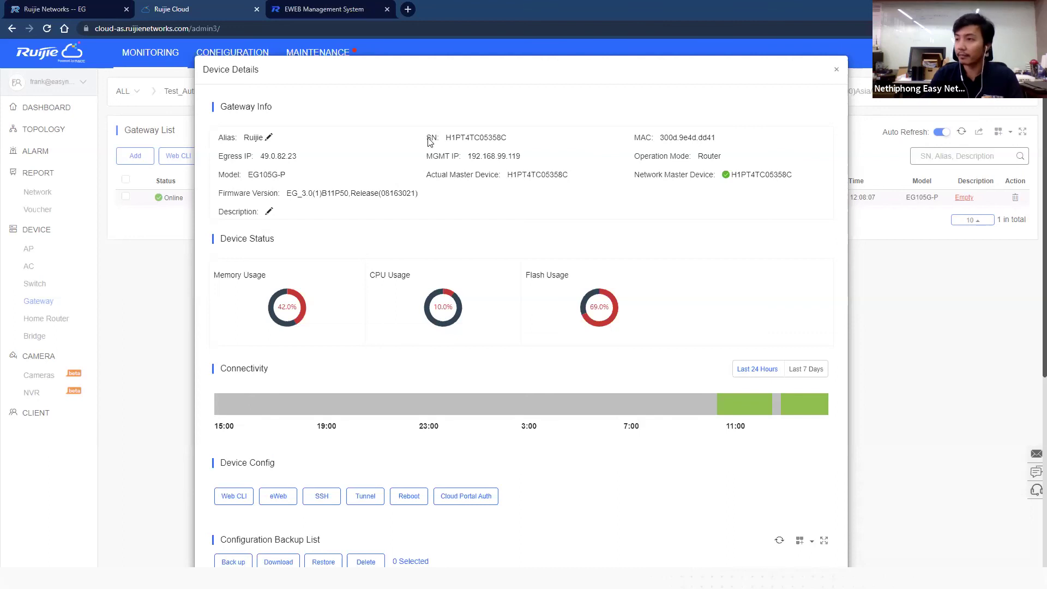
# Glance at the mirrored phone, then close the EG105G-P Device Details and go to Configuration
pyautogui.hotkey('alt', 'Tab')
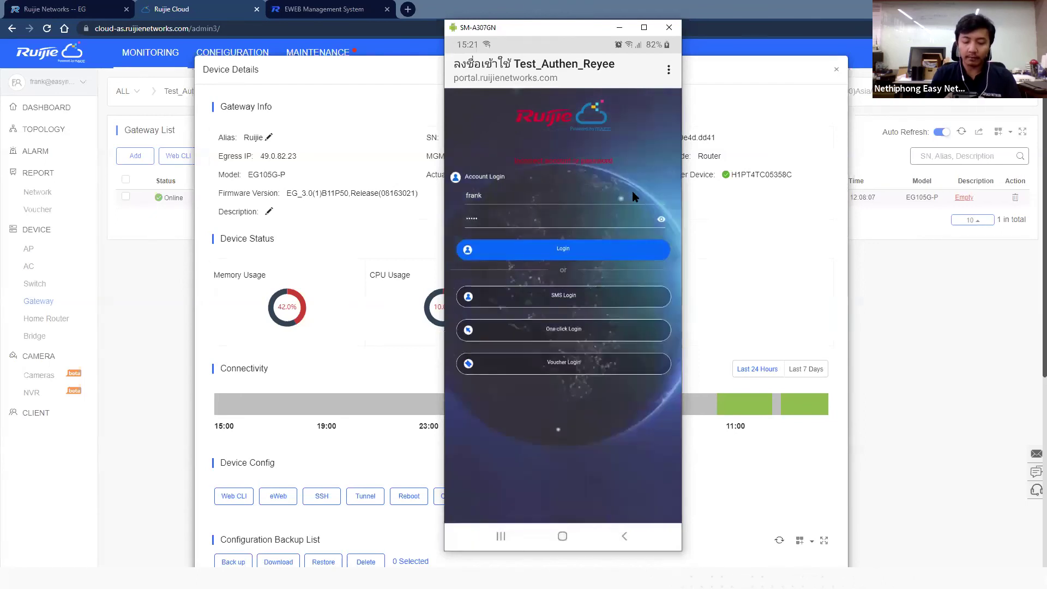
pyautogui.click(163, 280)
pyautogui.click(833, 71)
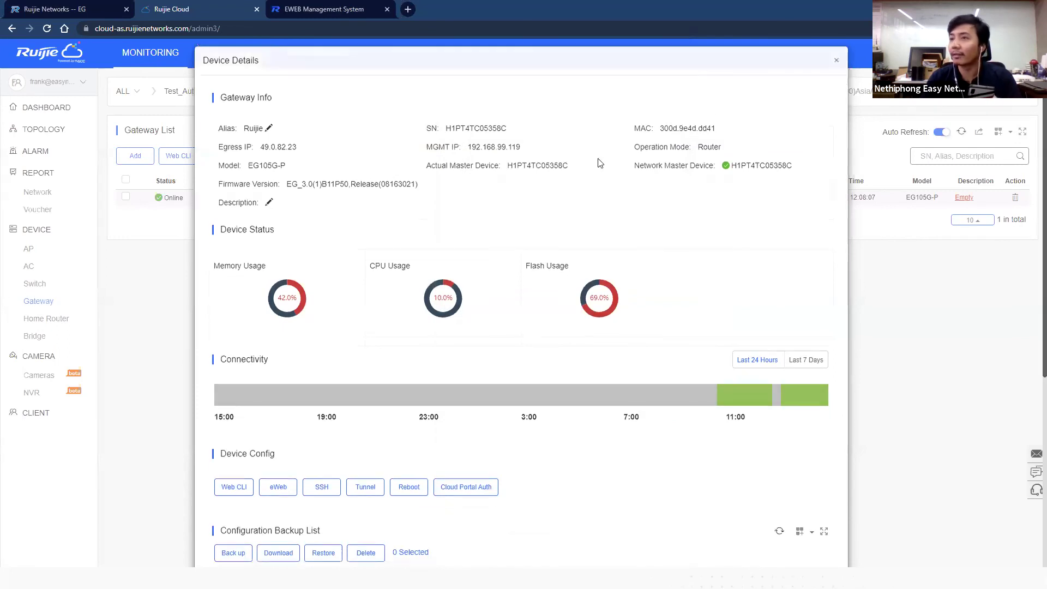
pyautogui.click(232, 61)
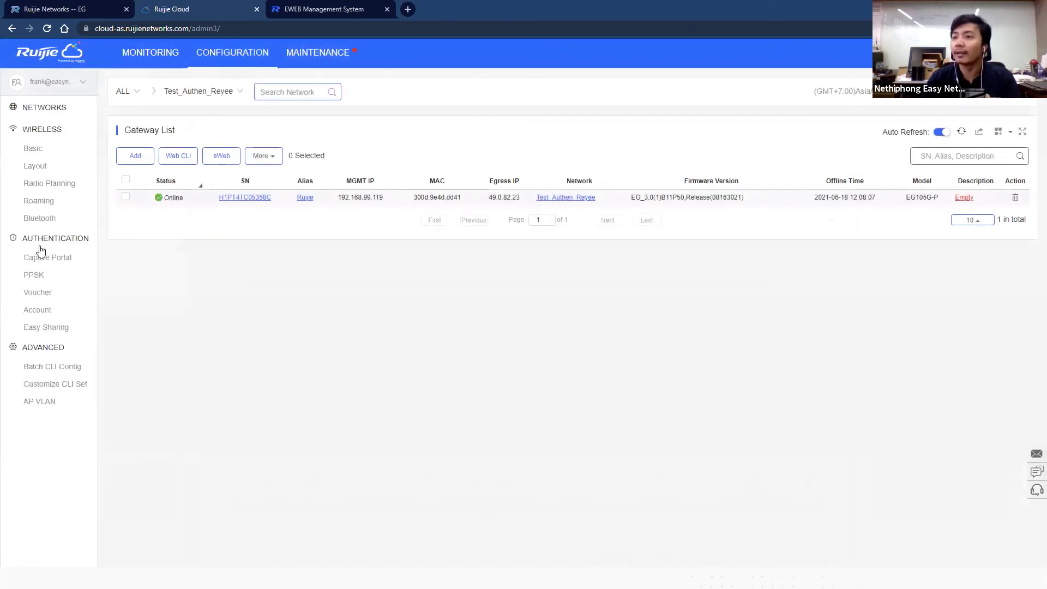
# Show authen01 as Activated with its expiry time, then advance the slides to Ruijie Service Support
pyautogui.click(37, 309)
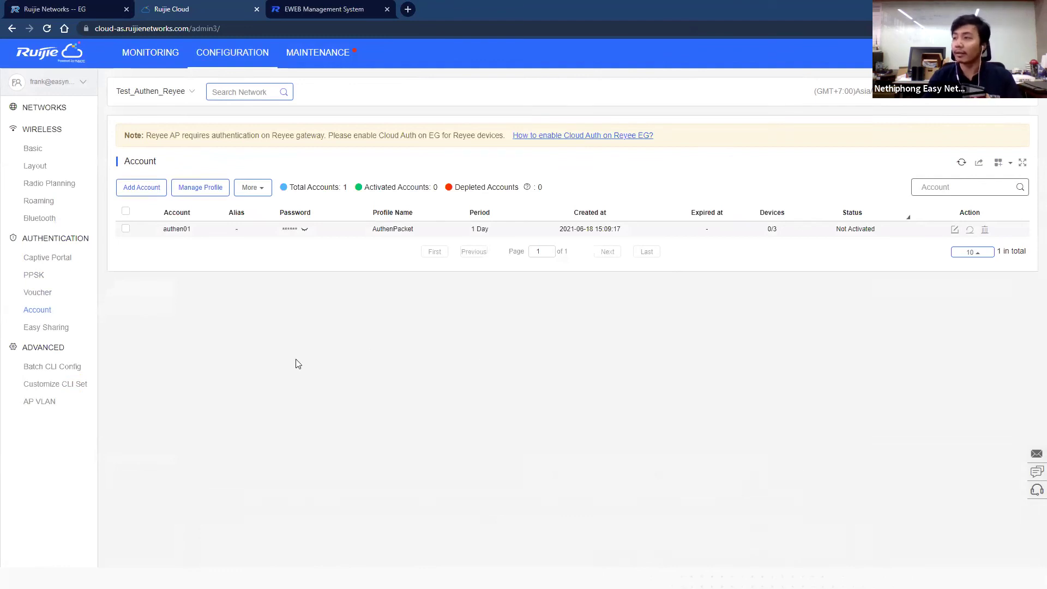
pyautogui.click(38, 310)
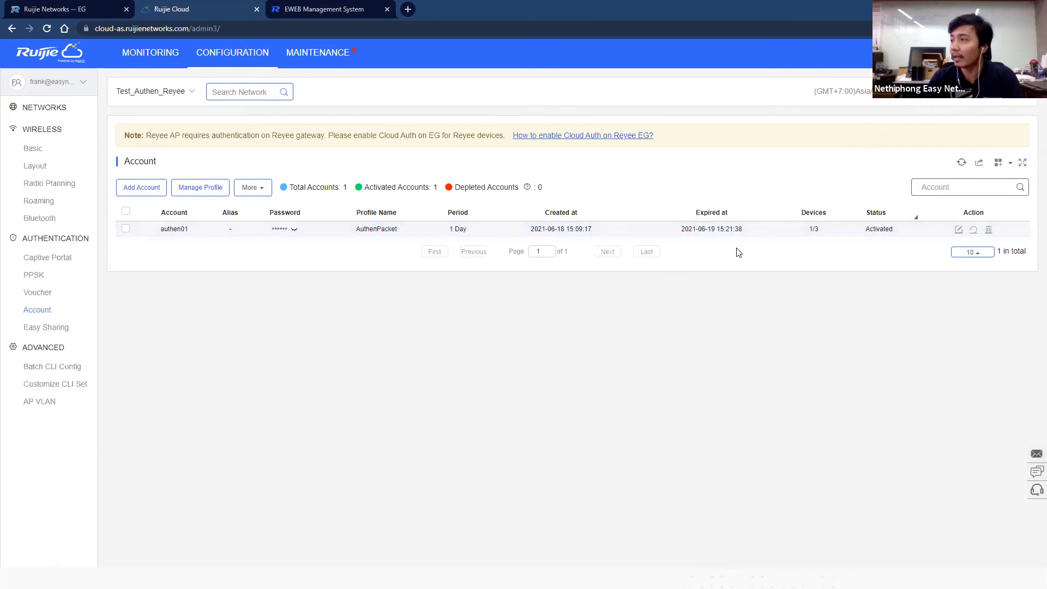
pyautogui.moveTo(737, 229); pyautogui.dragTo(719, 228)
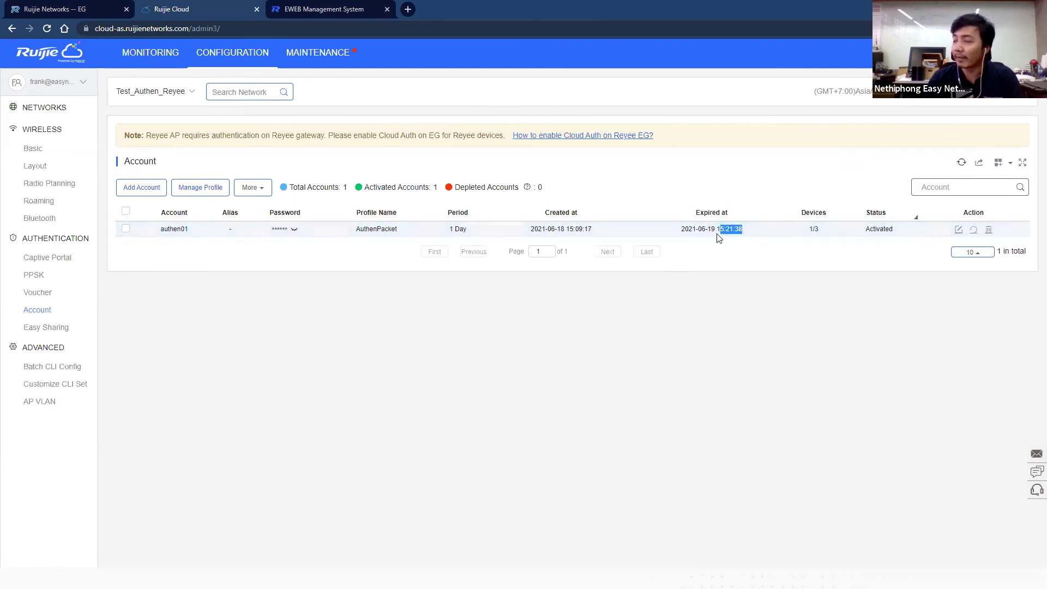
pyautogui.click(810, 232)
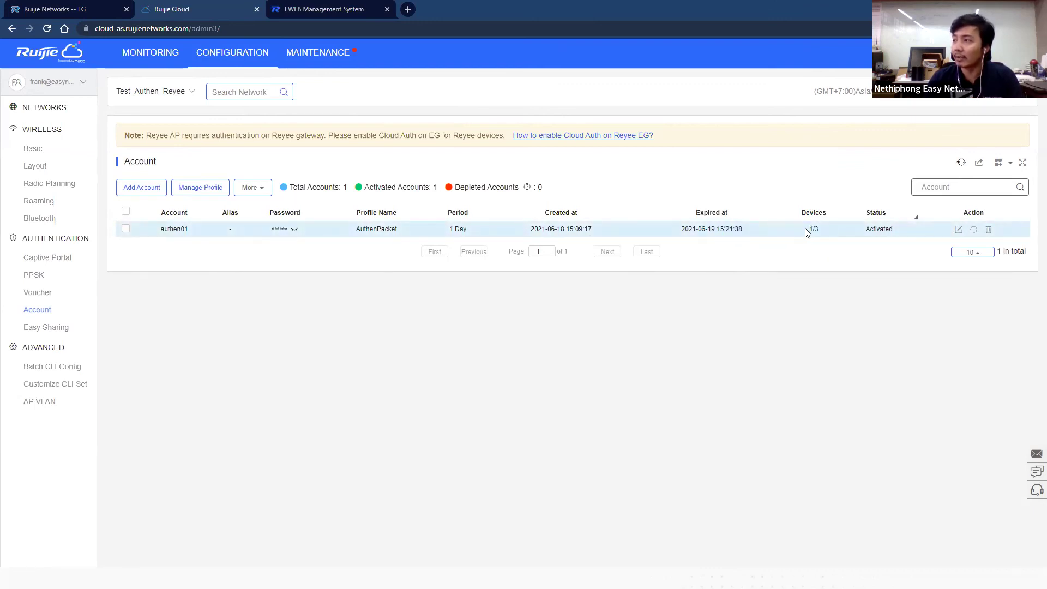
pyautogui.doubleClick(878, 229)
pyautogui.click(878, 229)
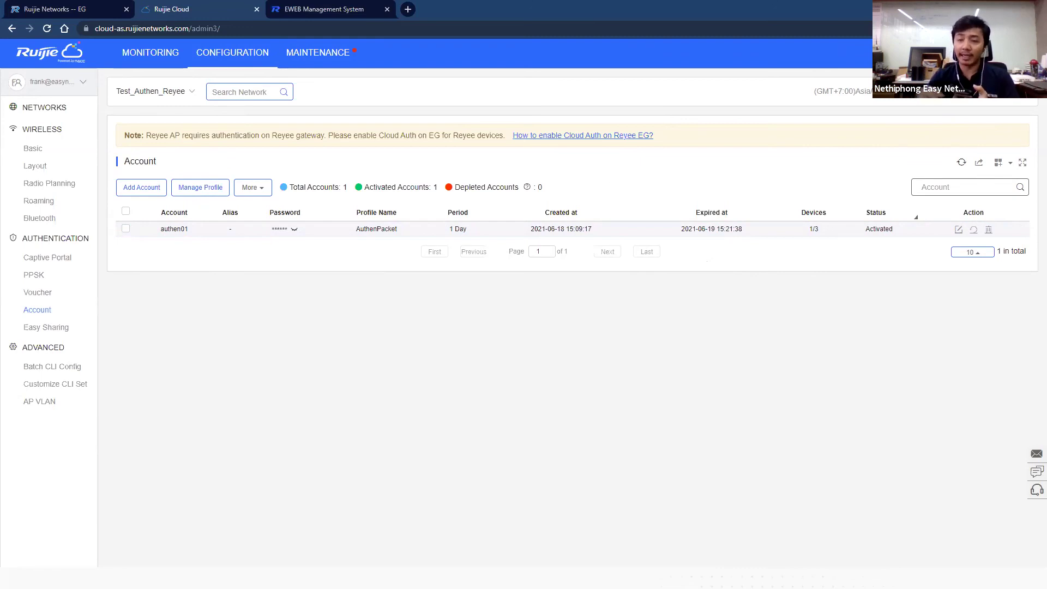
pyautogui.hotkey('alt', 'Tab')
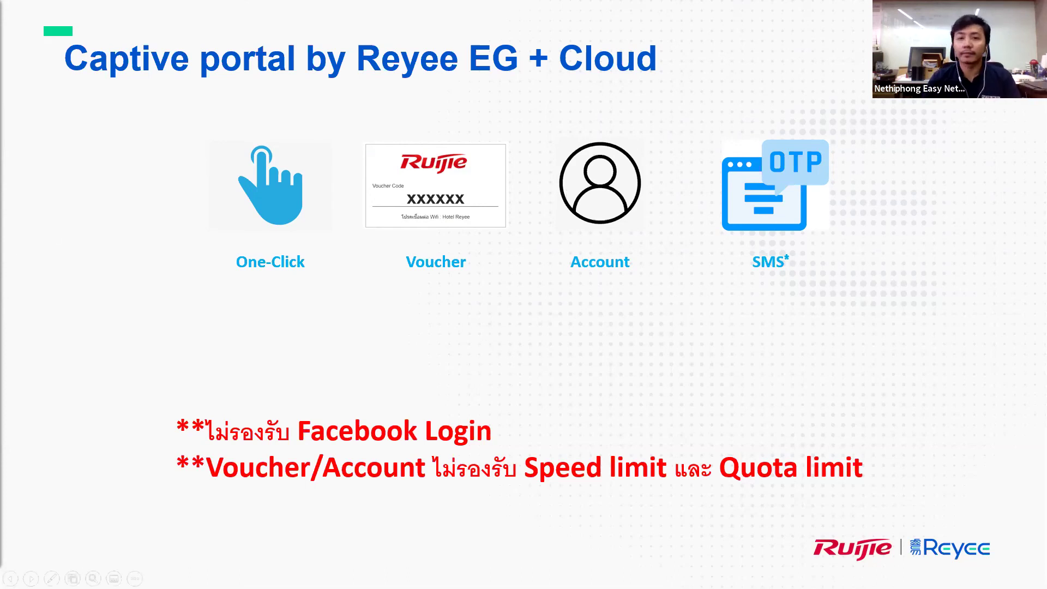
pyautogui.click(469, 145)
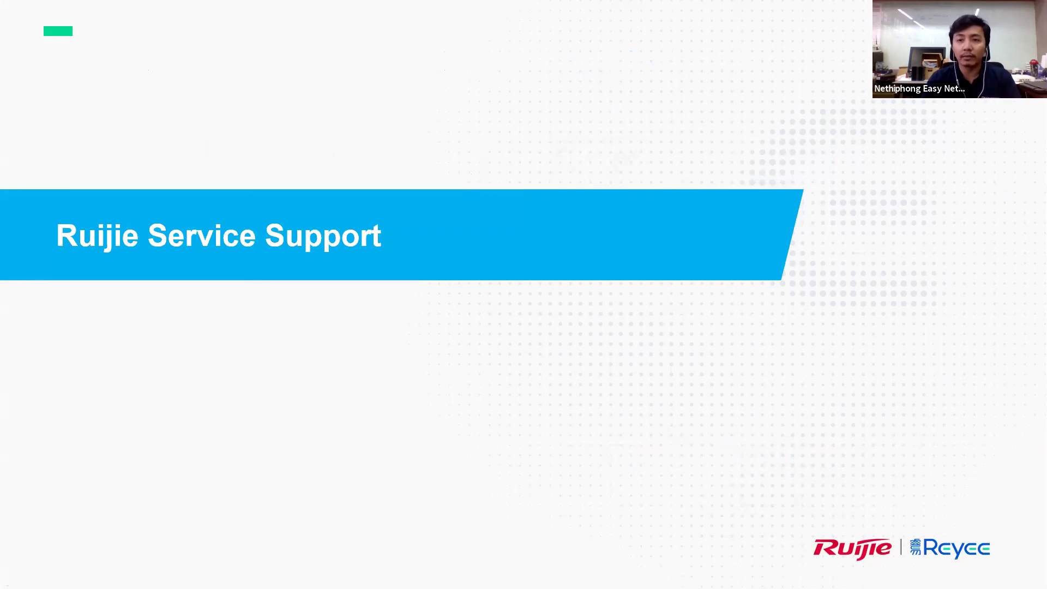
# Advance through the Service Portal and Case Portal slides to Community Forum
pyautogui.press('Right')
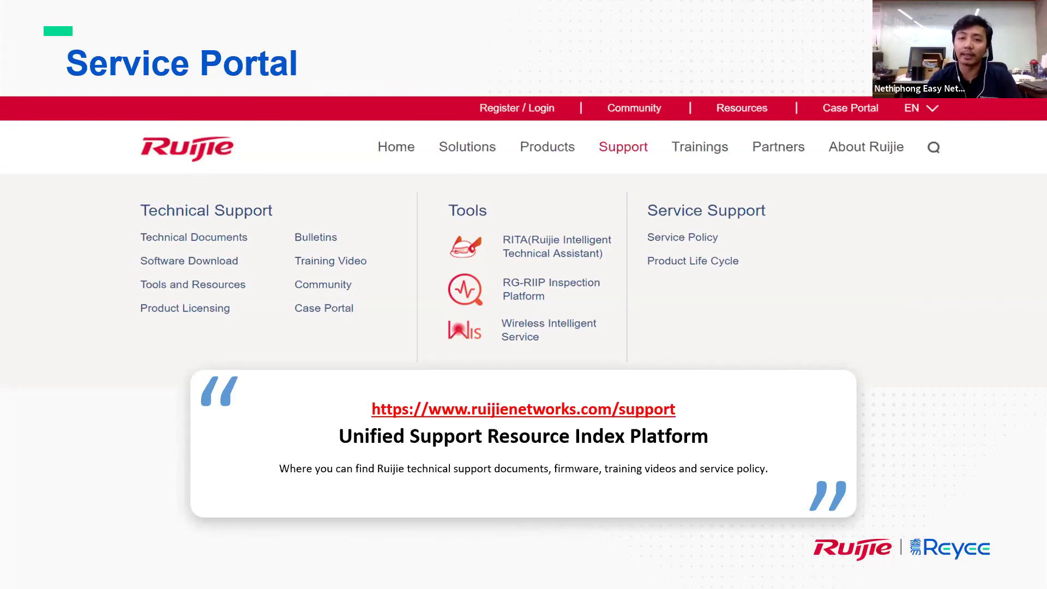
pyautogui.press('Right')
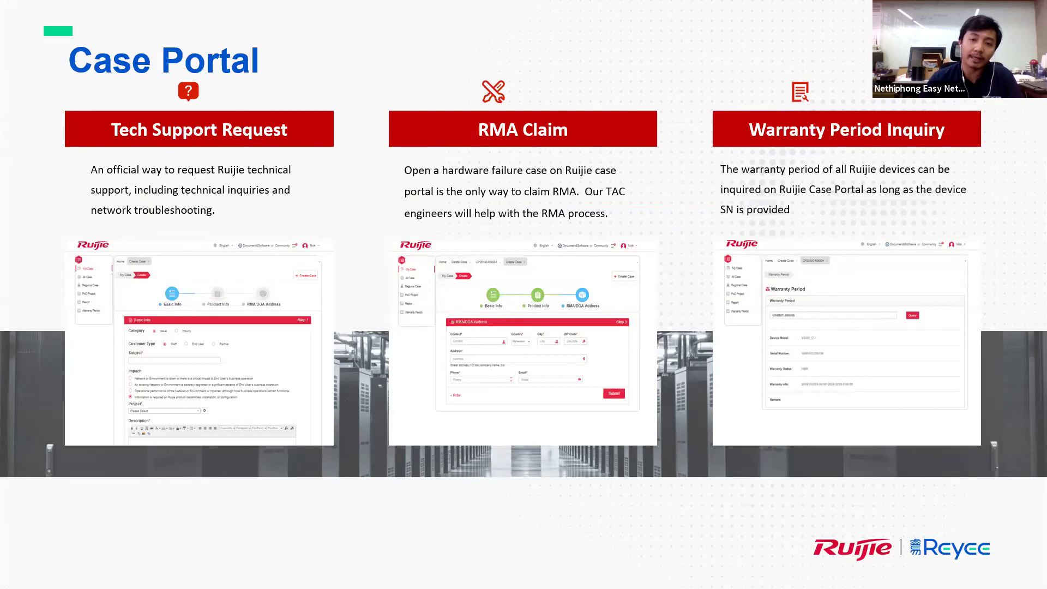
pyautogui.press('Right')
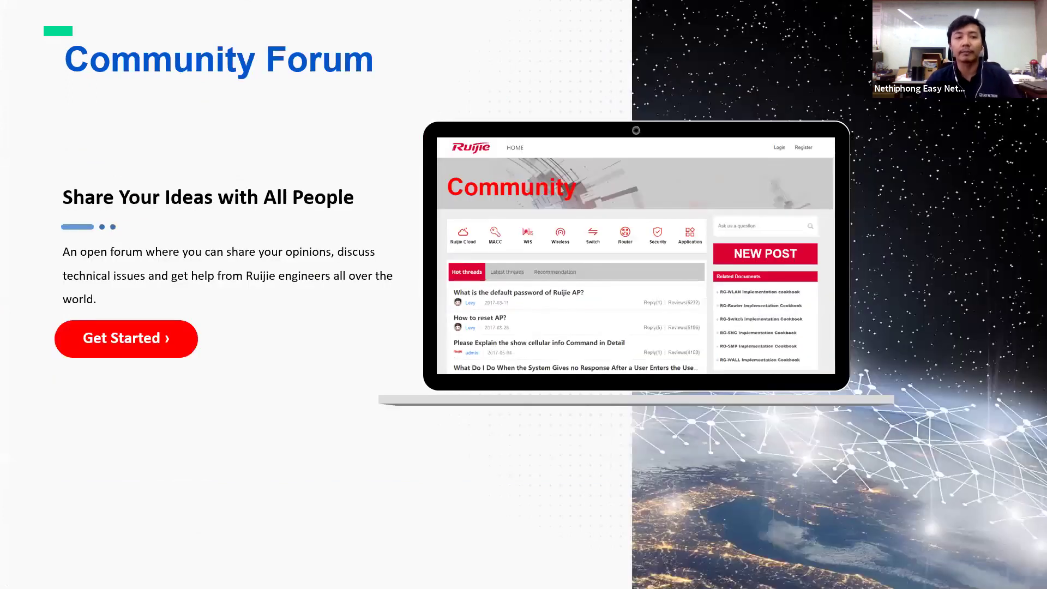